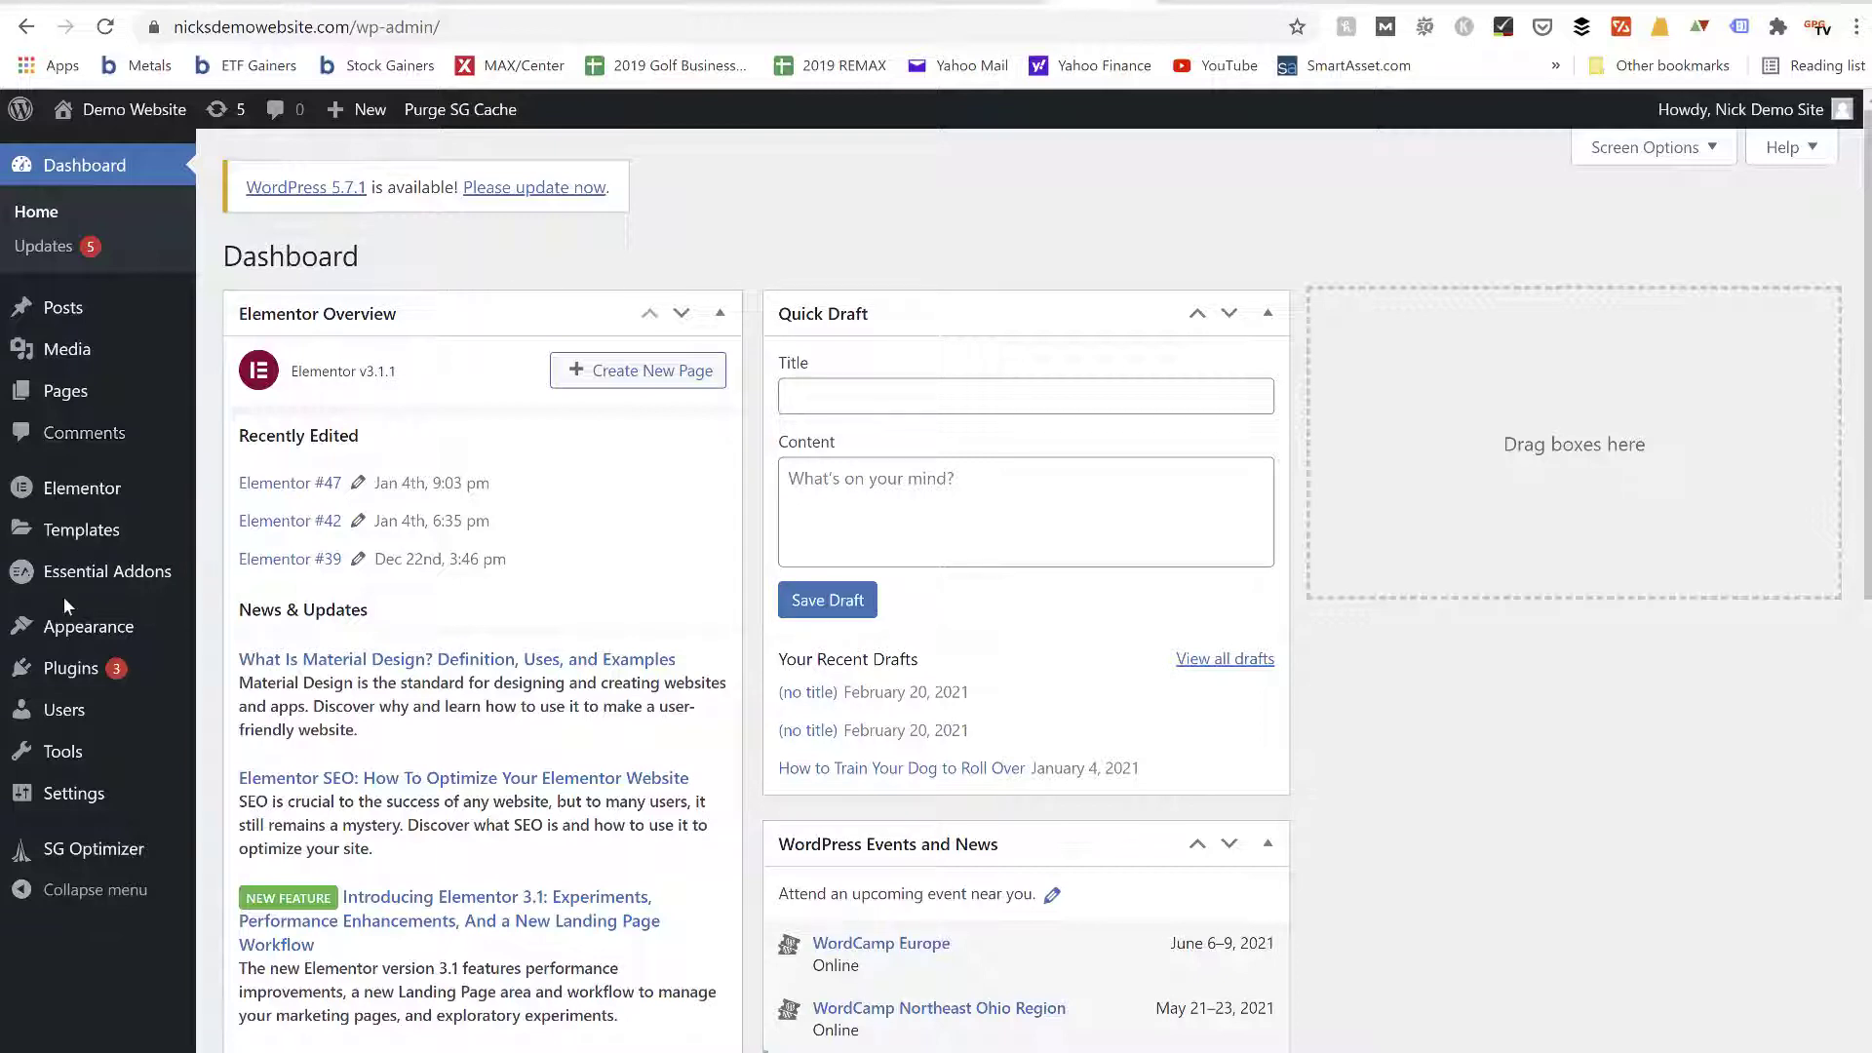
# Create a new page titled "Nicks Pinterest Training Courses Sales Page"
pyautogui.moveTo(68, 669)
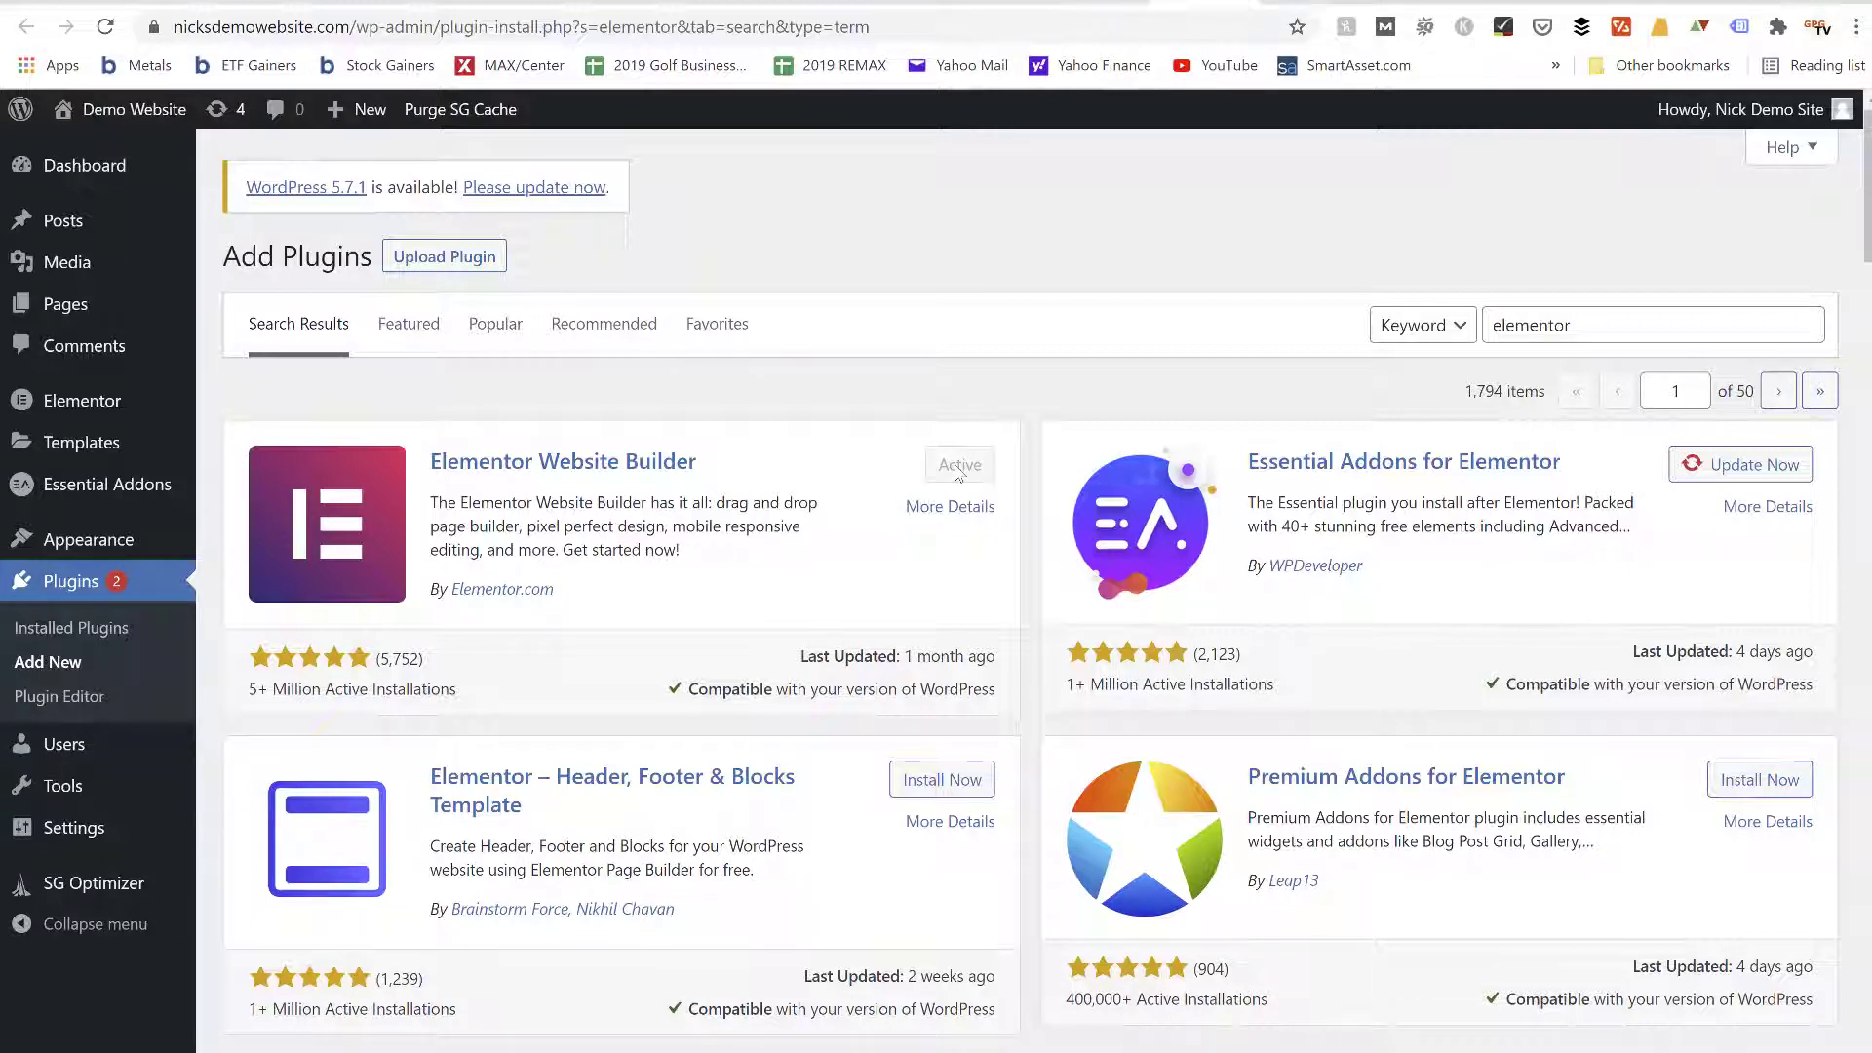
pyautogui.moveTo(121, 310)
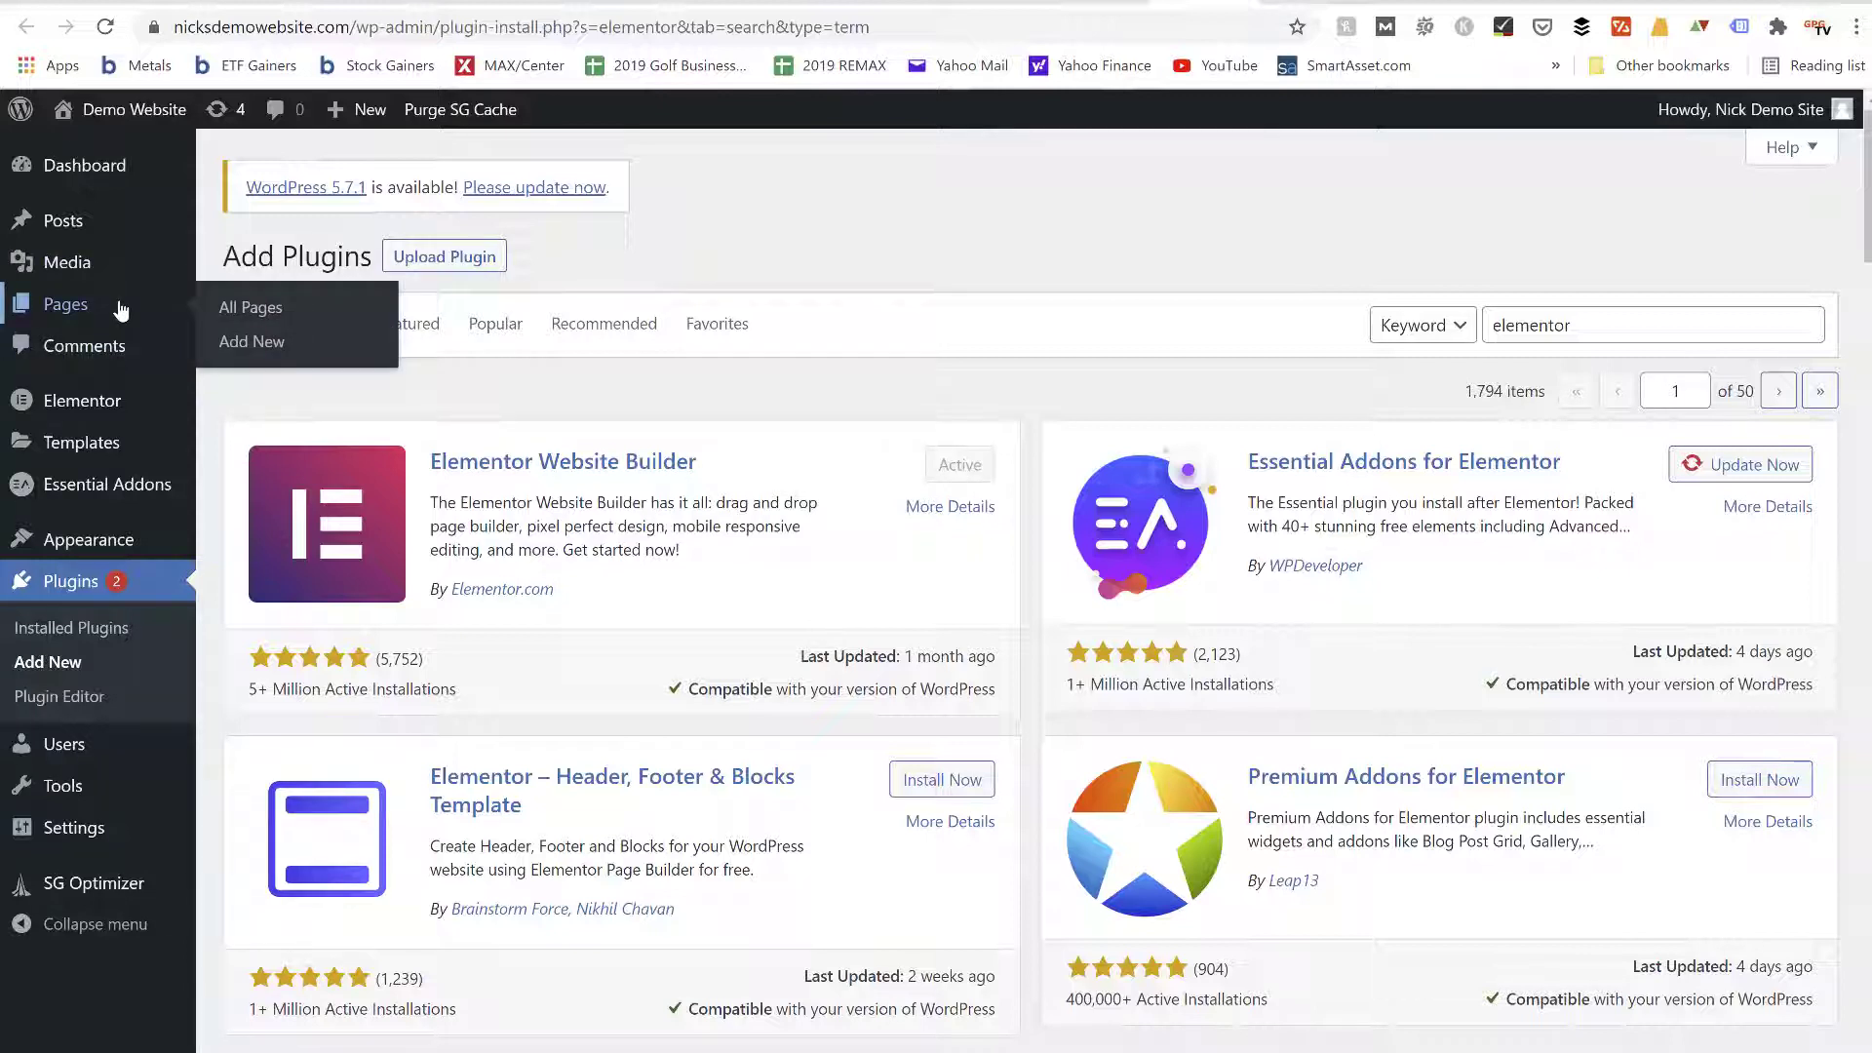
pyautogui.click(251, 343)
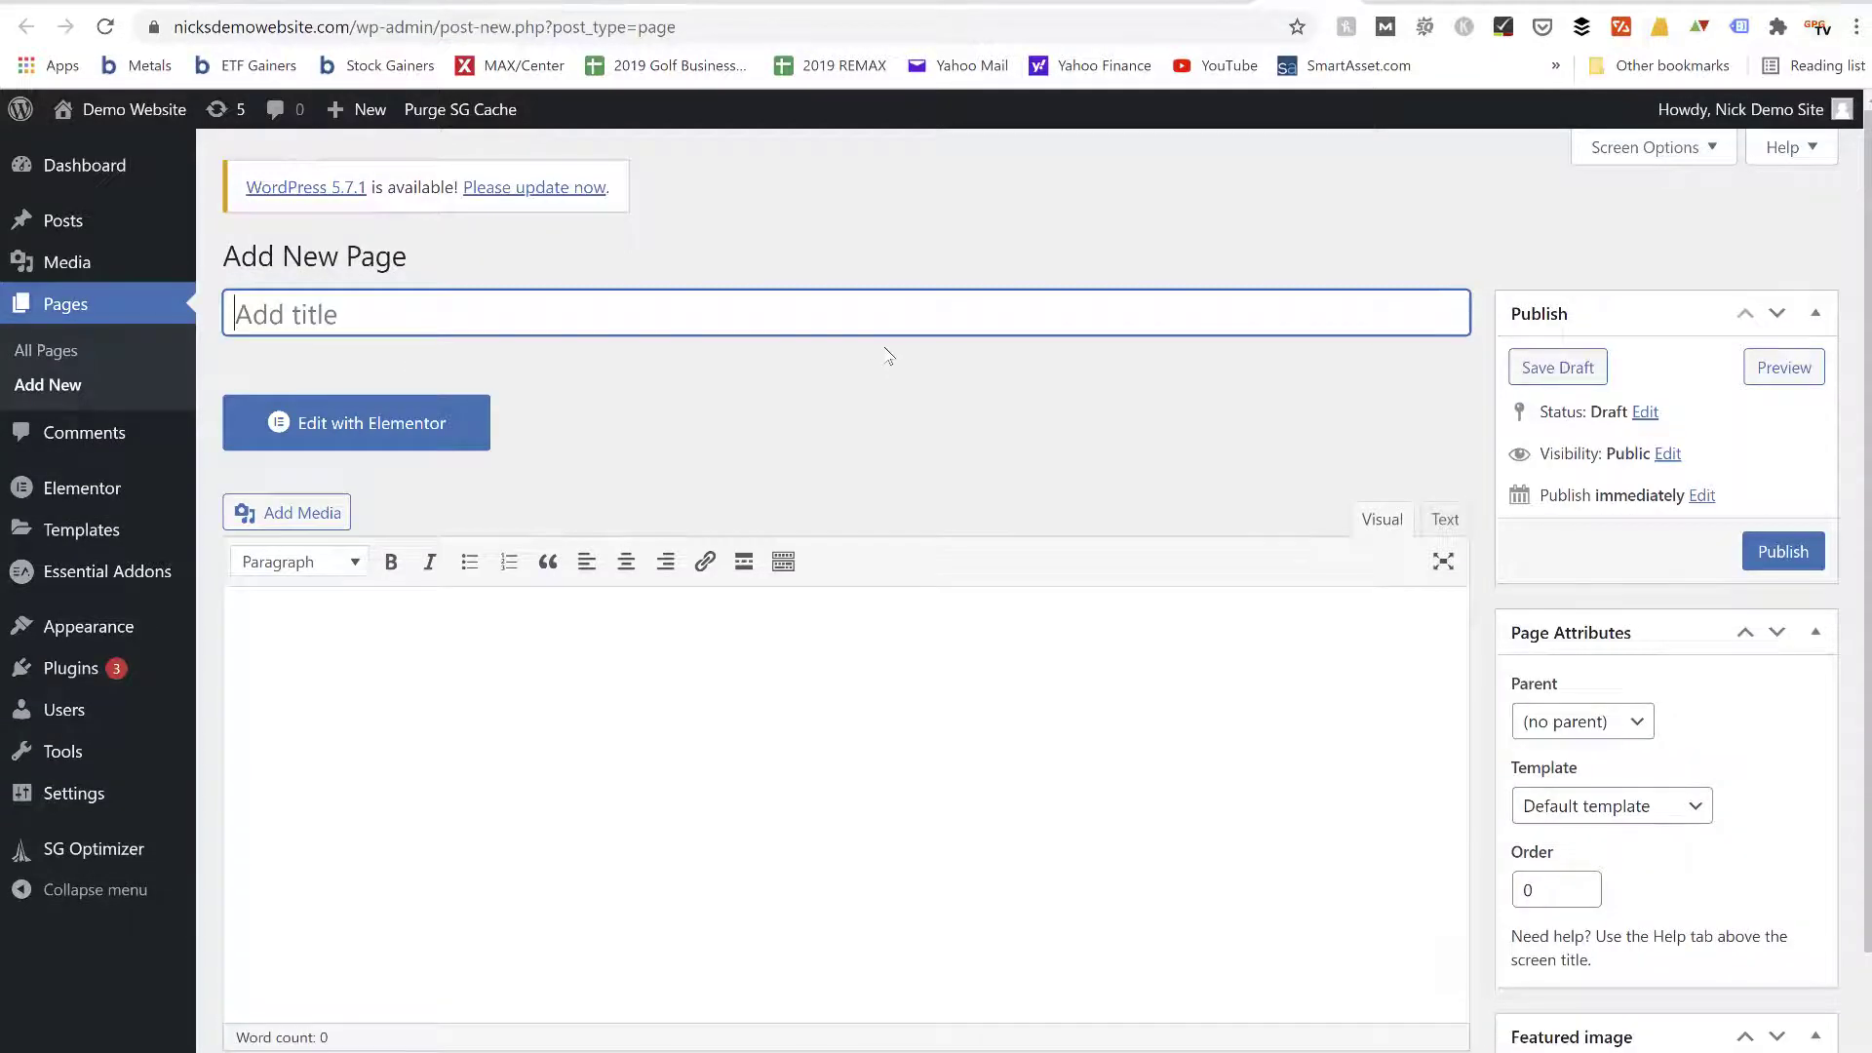
pyautogui.scroll(-1, 888, 356)
pyautogui.scroll(1, 888, 356)
pyautogui.write('Nicks Pinterest ')
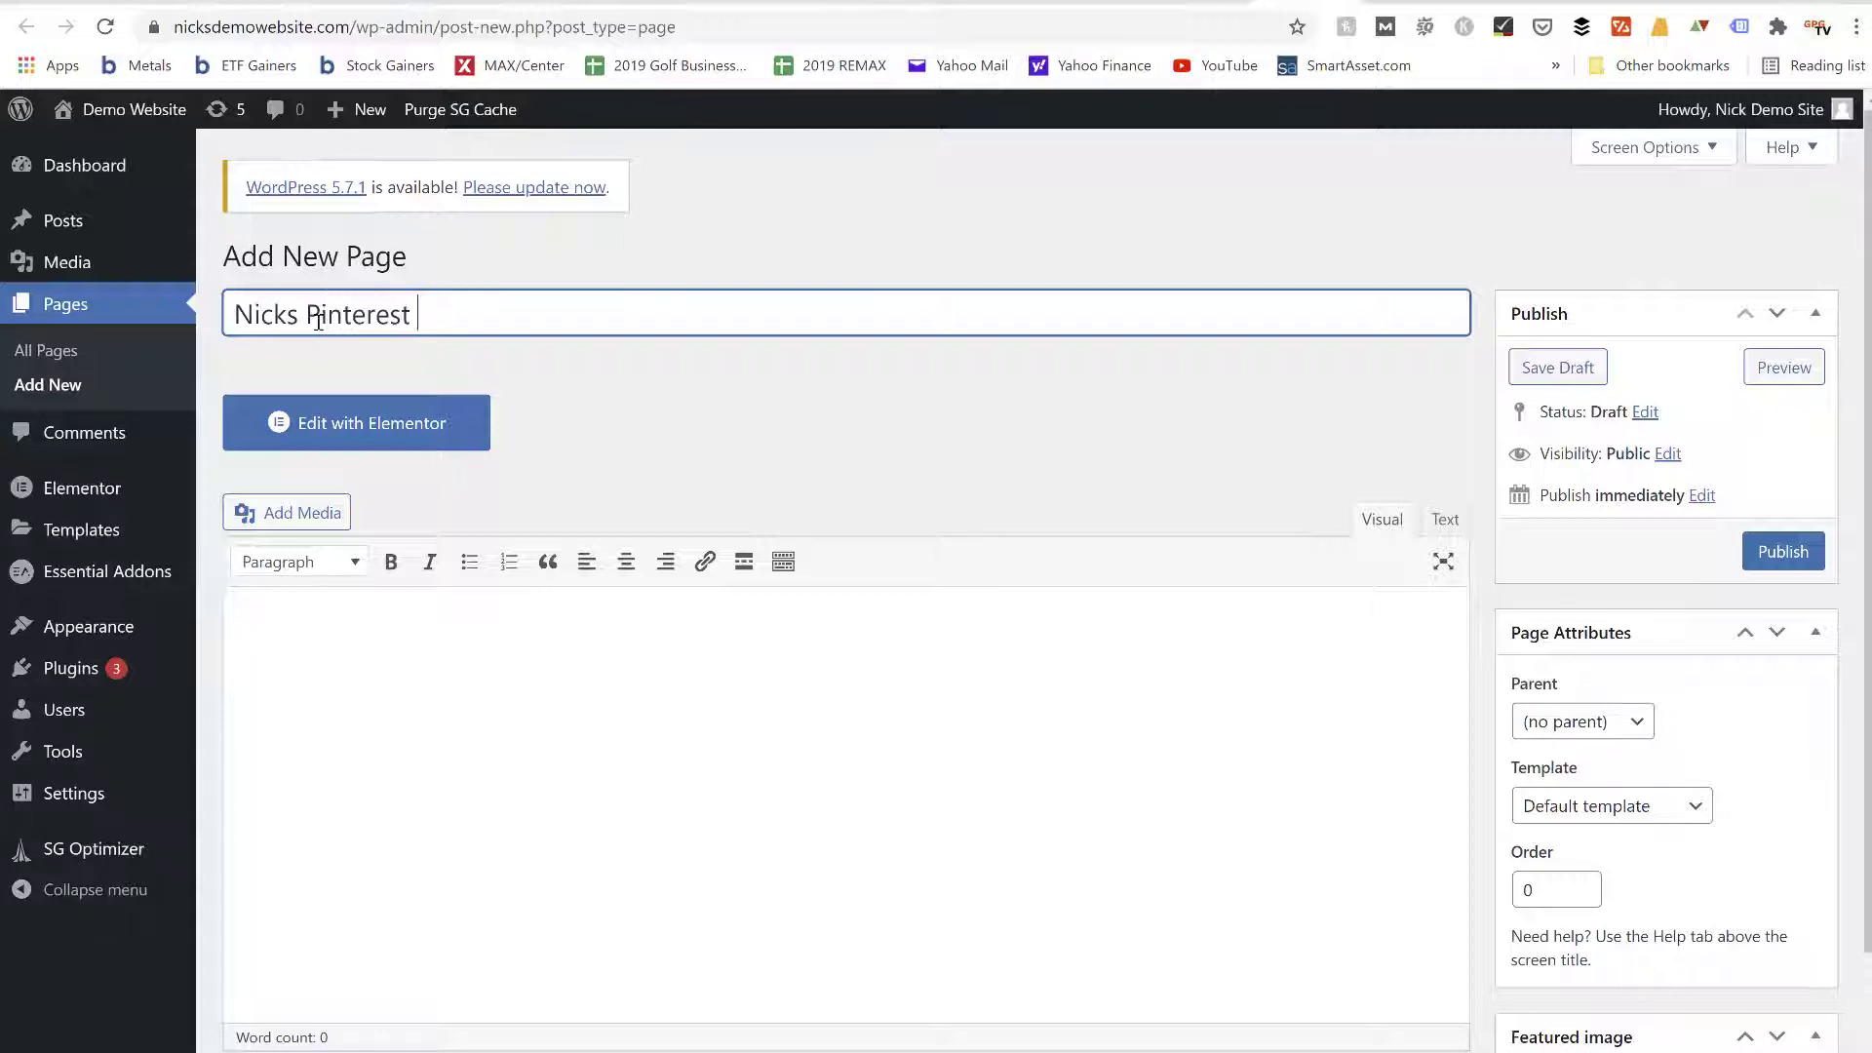
pyautogui.write('Training Course')
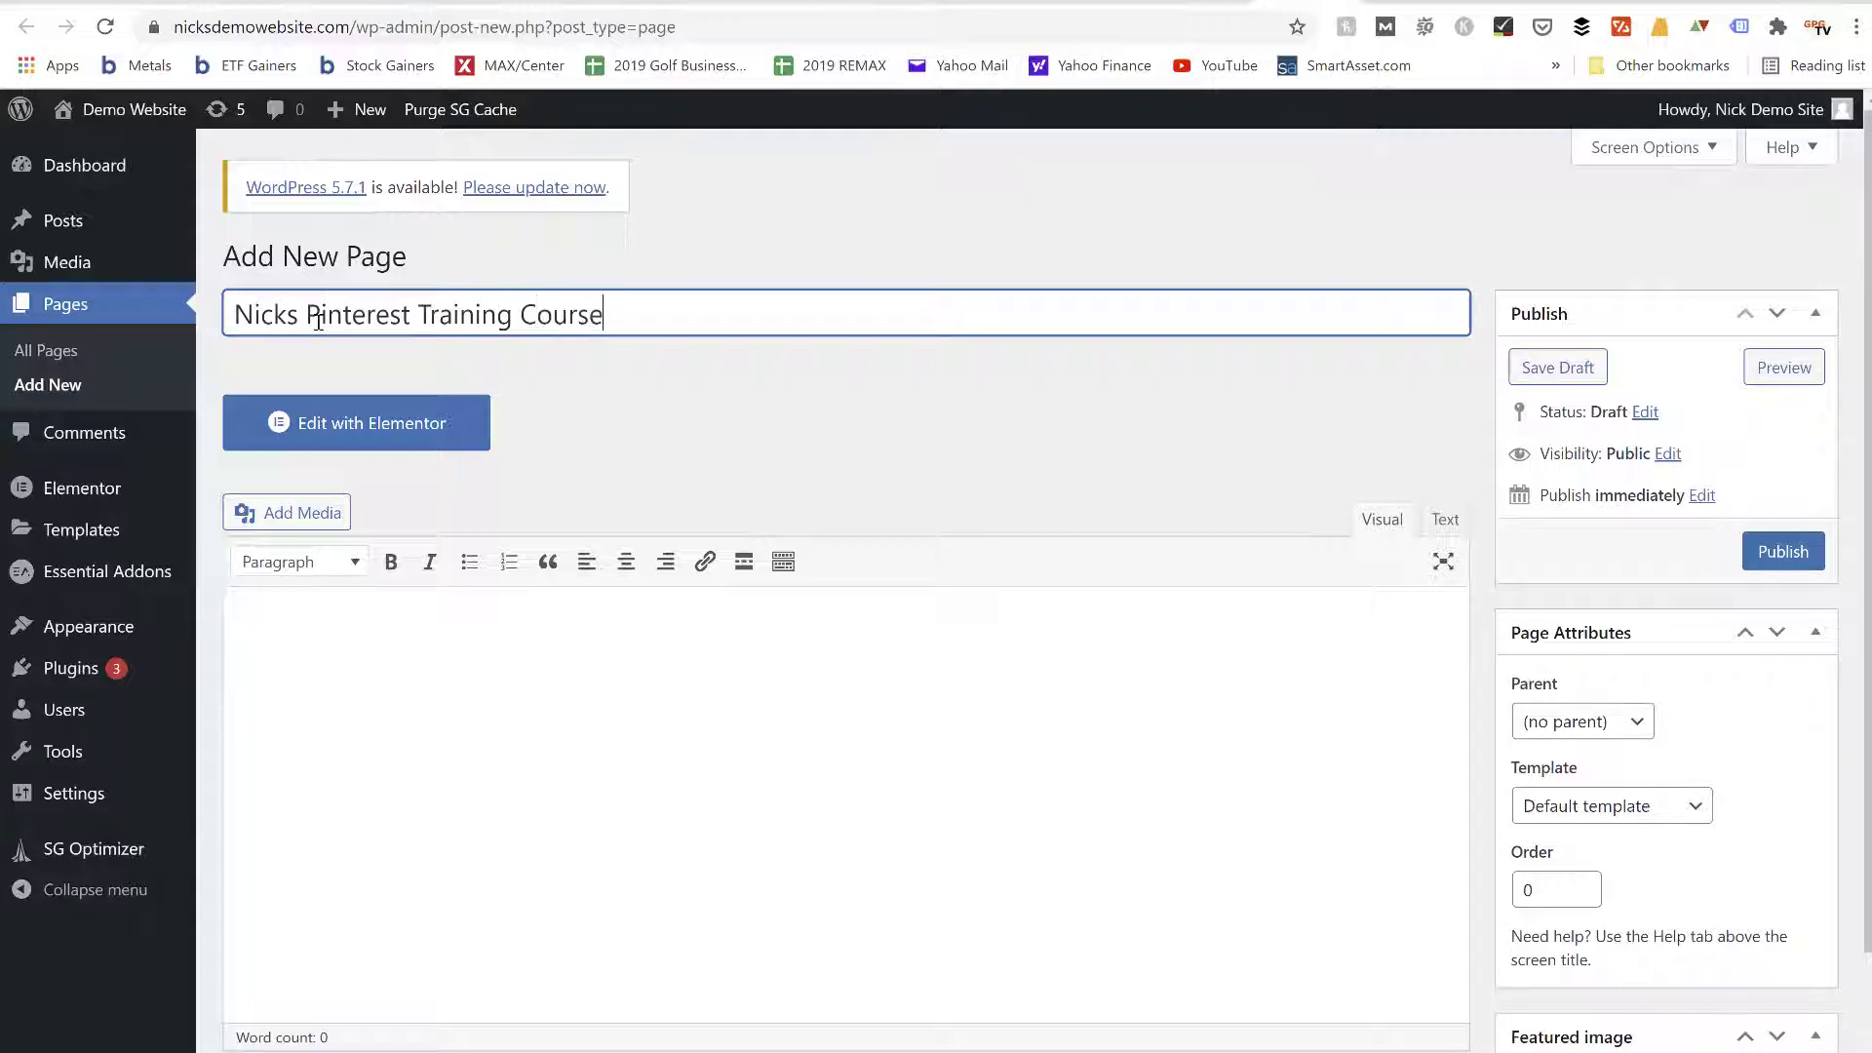
pyautogui.write('s Sales Page')
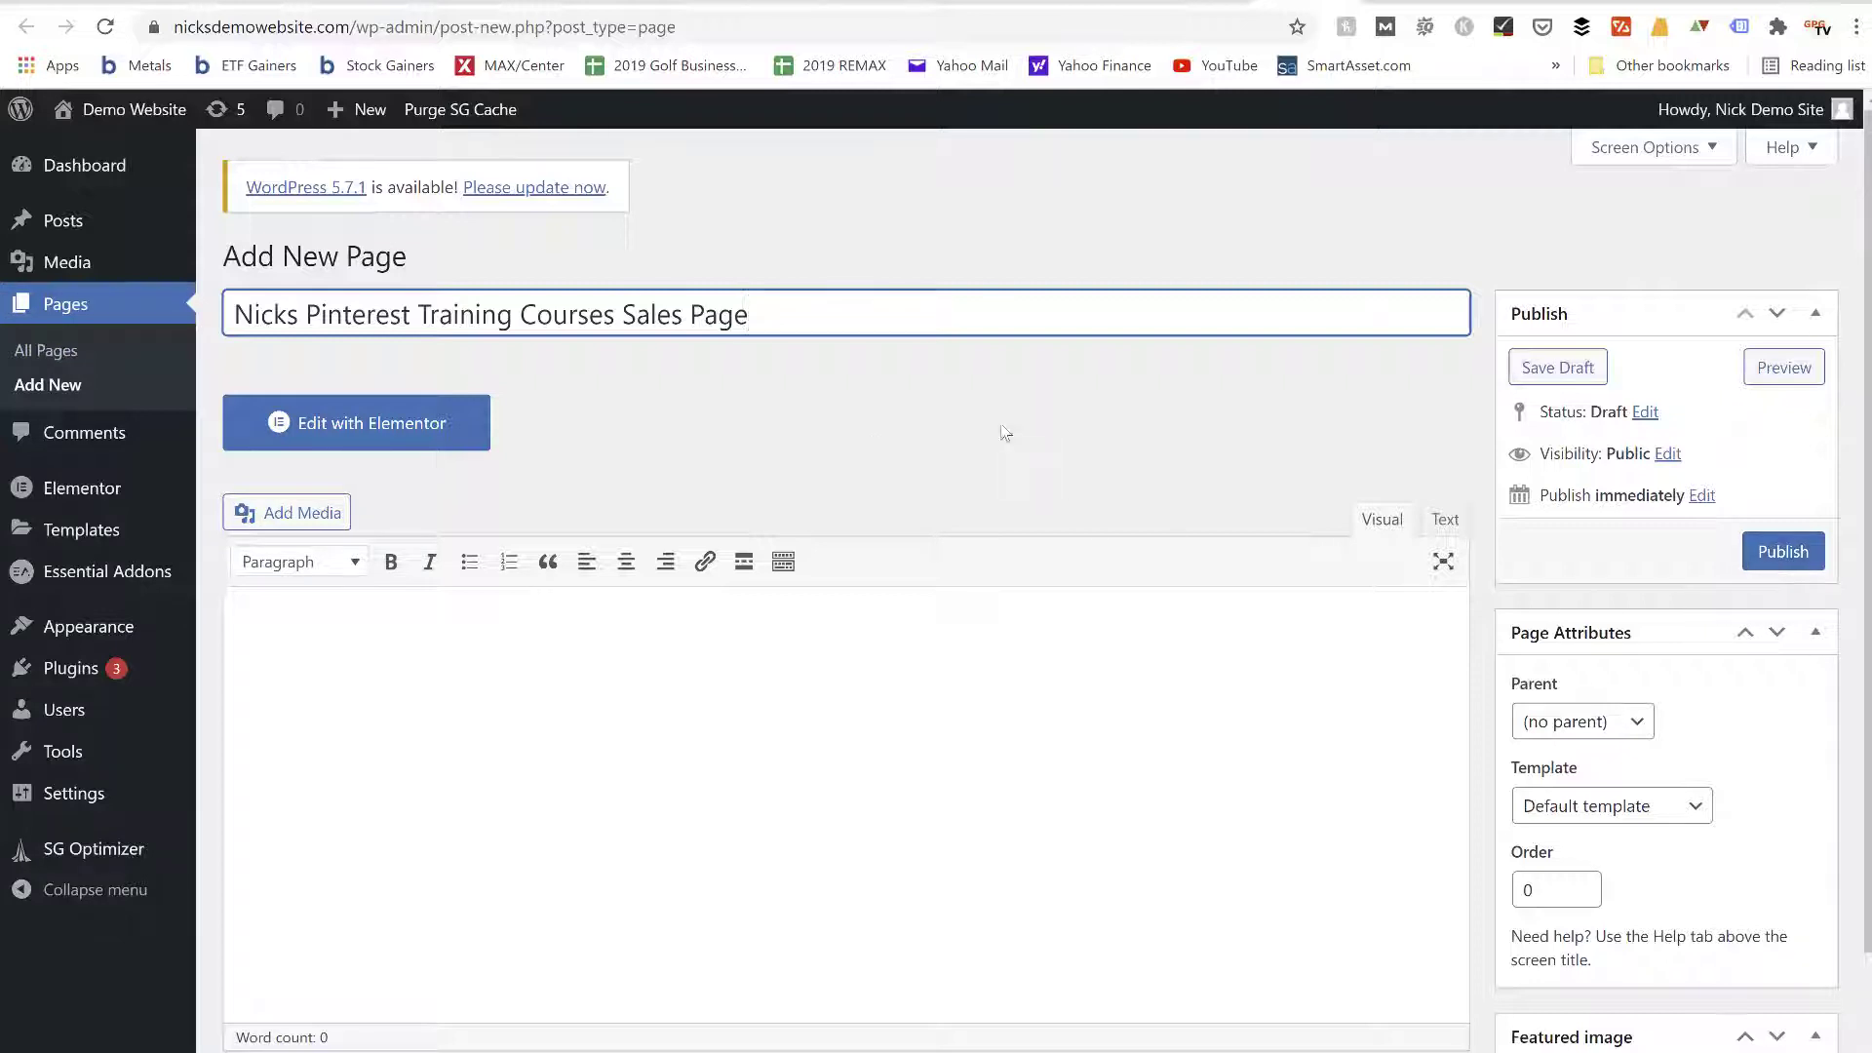
# Open the page in Elementor and insert the "Product – App" page template from the library, importing its document settings as well
pyautogui.click(377, 445)
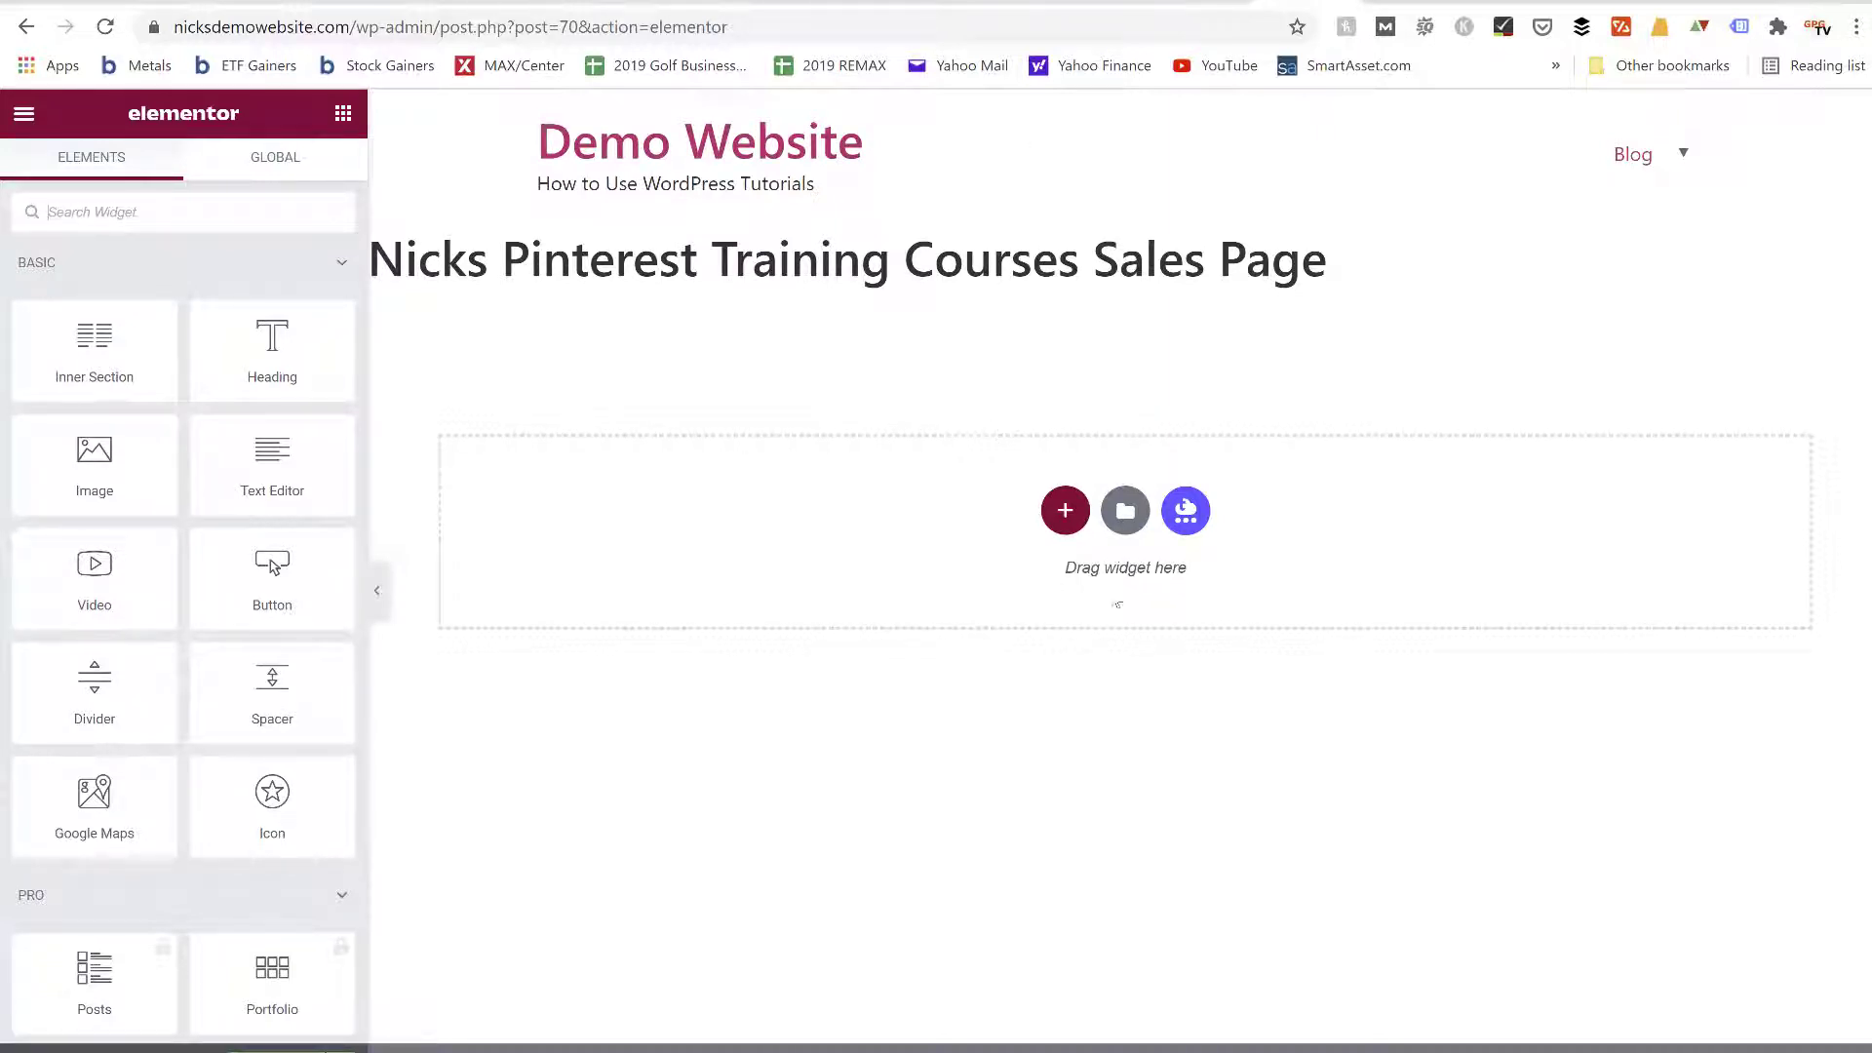
pyautogui.click(1125, 512)
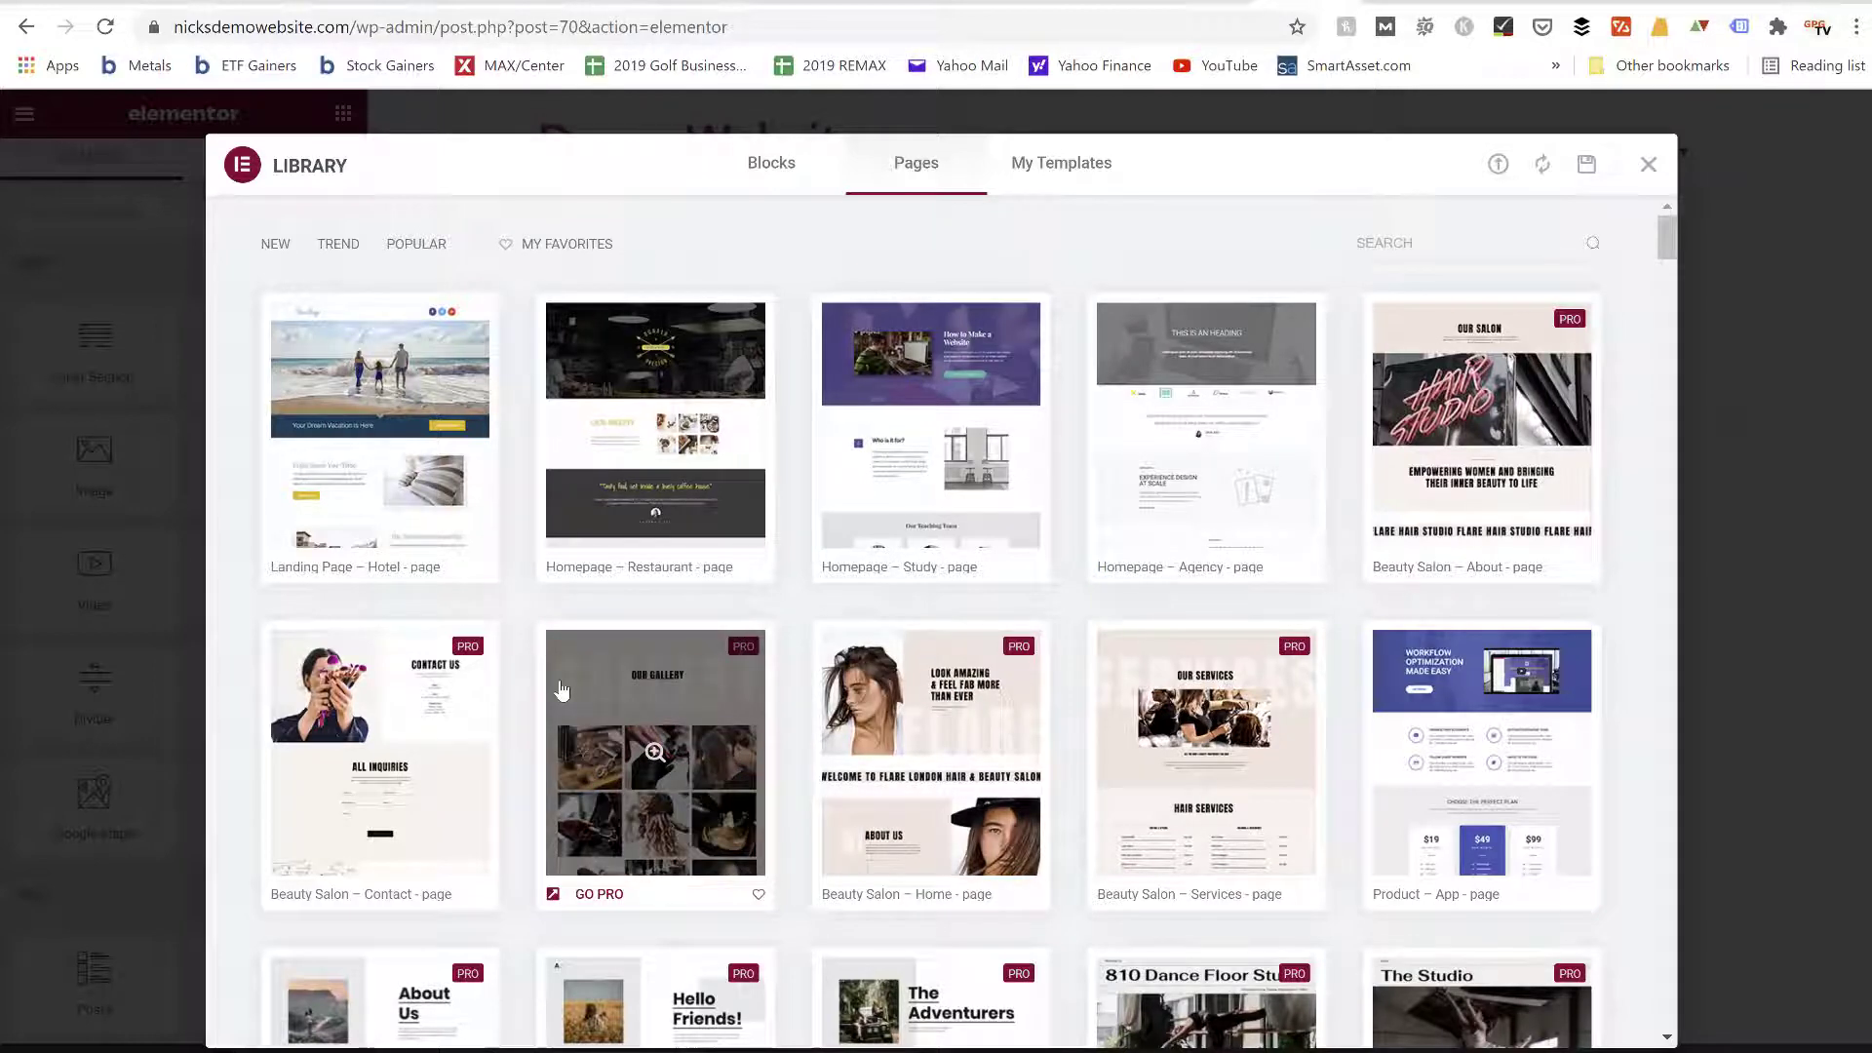
pyautogui.scroll(-3, 465, 652)
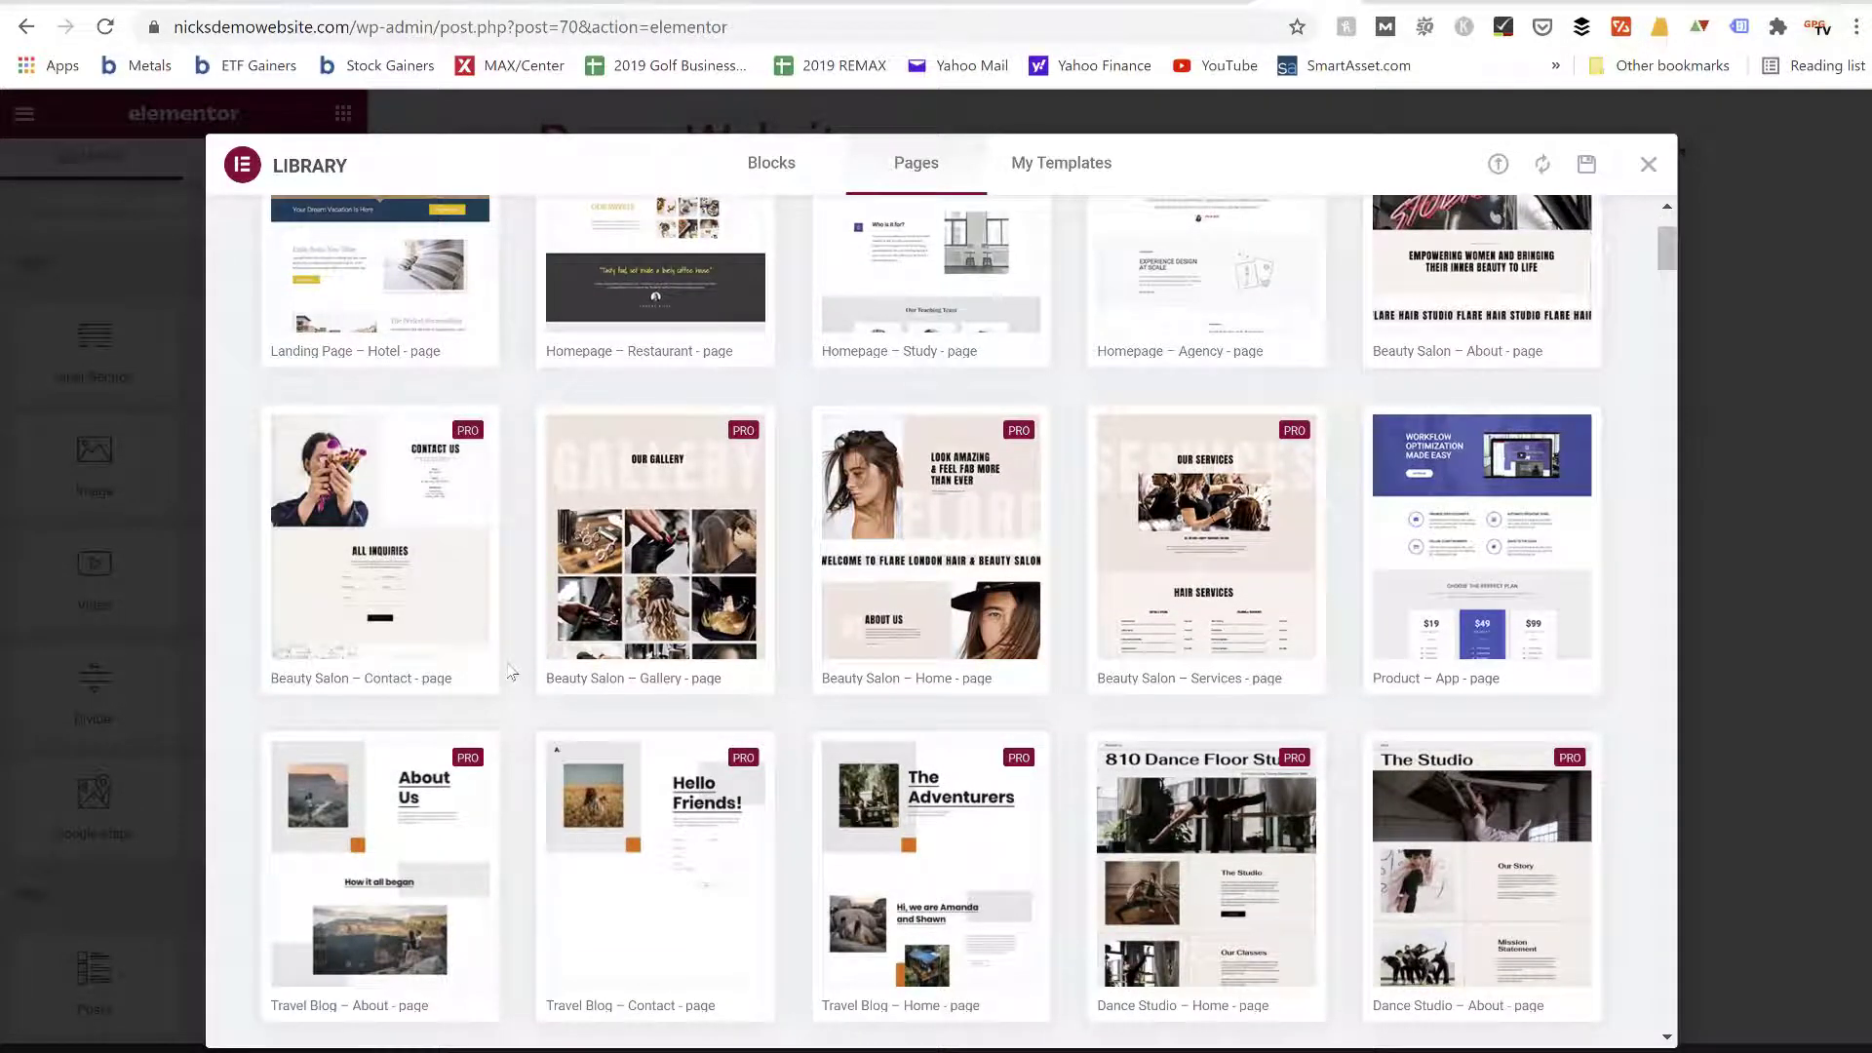
pyautogui.scroll(3, 511, 671)
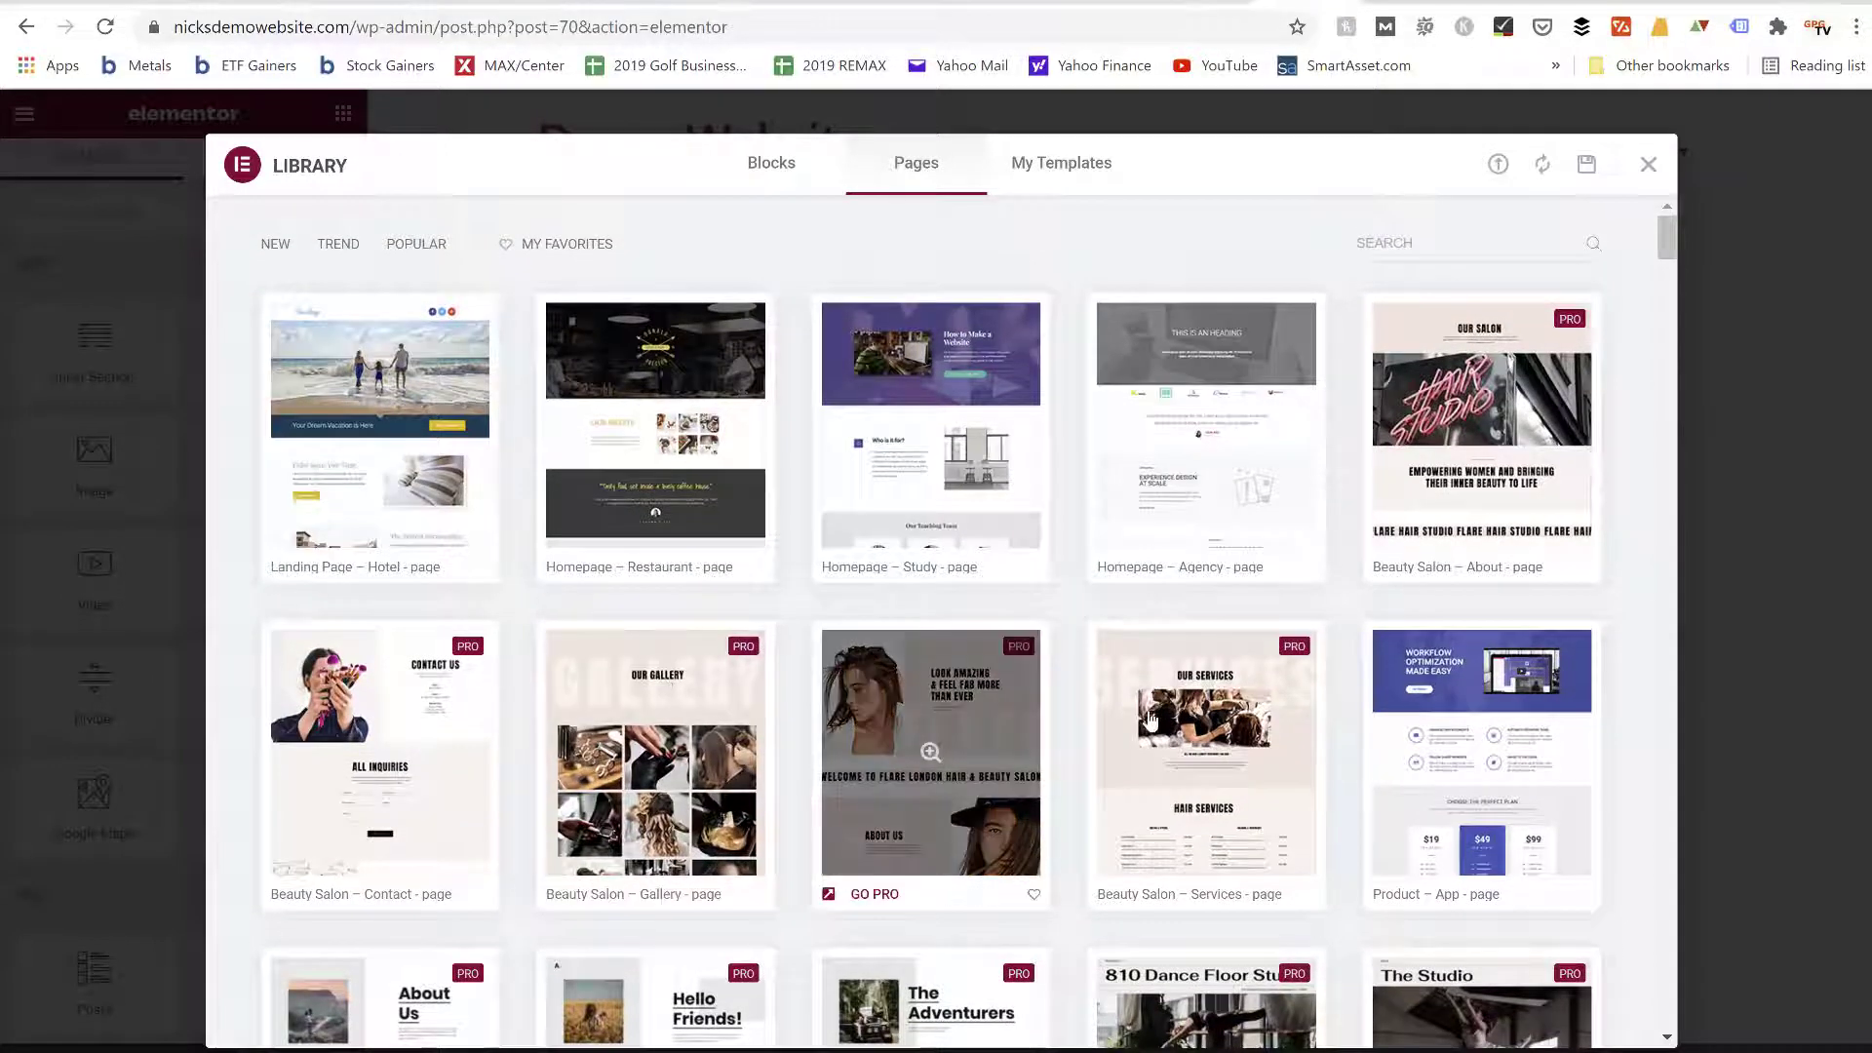
pyautogui.scroll(-4, 1151, 719)
pyautogui.scroll(4, 1229, 771)
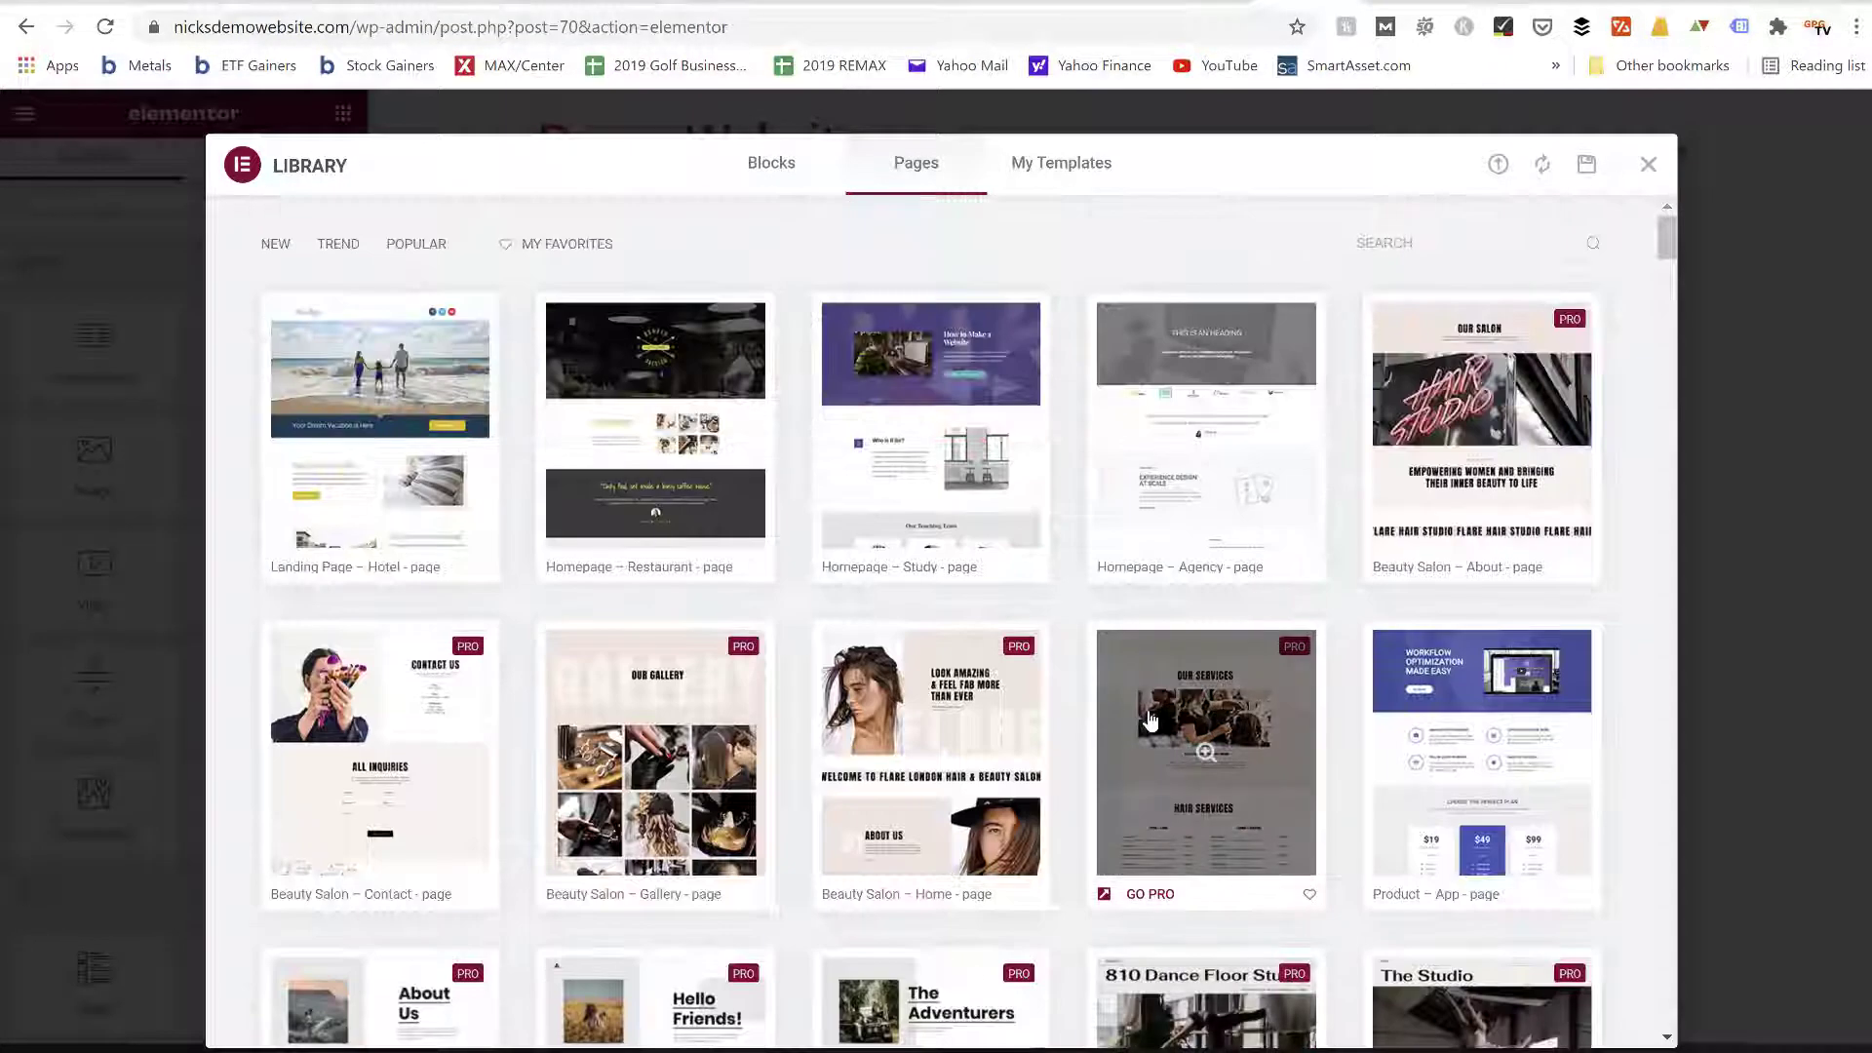
pyautogui.scroll(-1, 1316, 747)
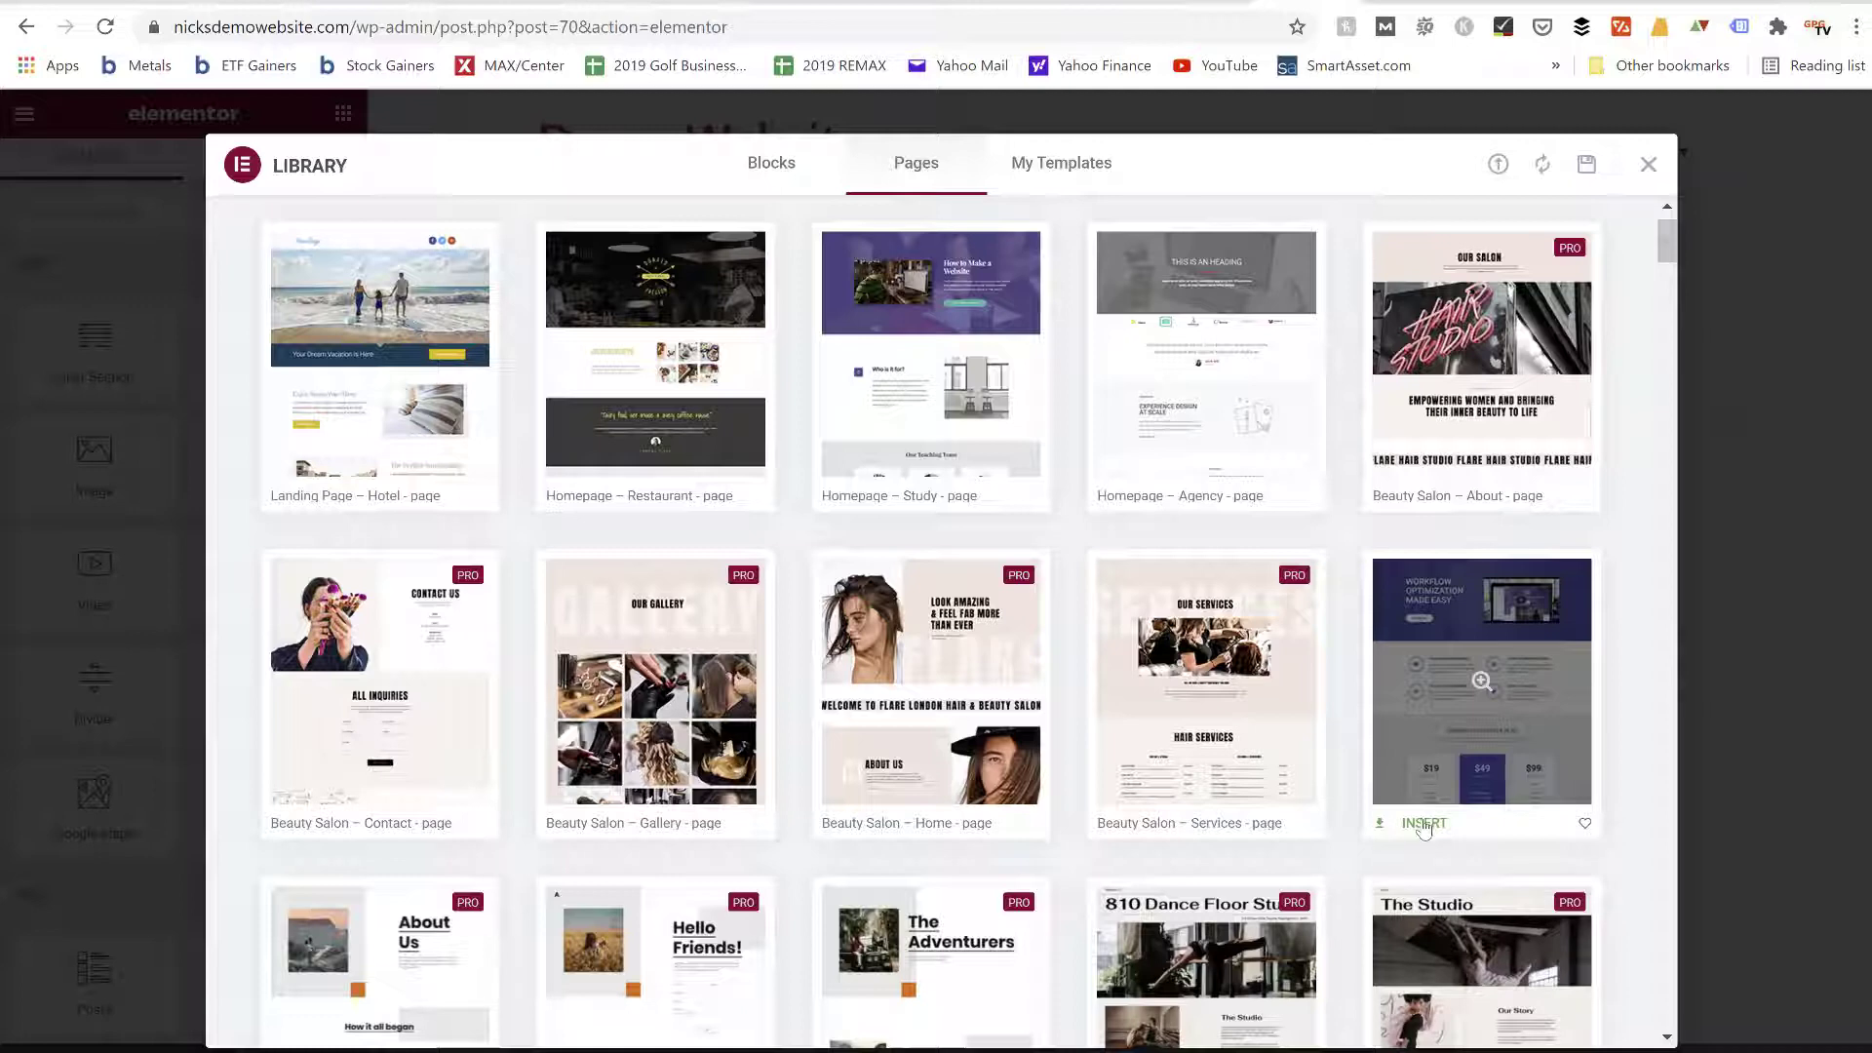
pyautogui.click(1423, 824)
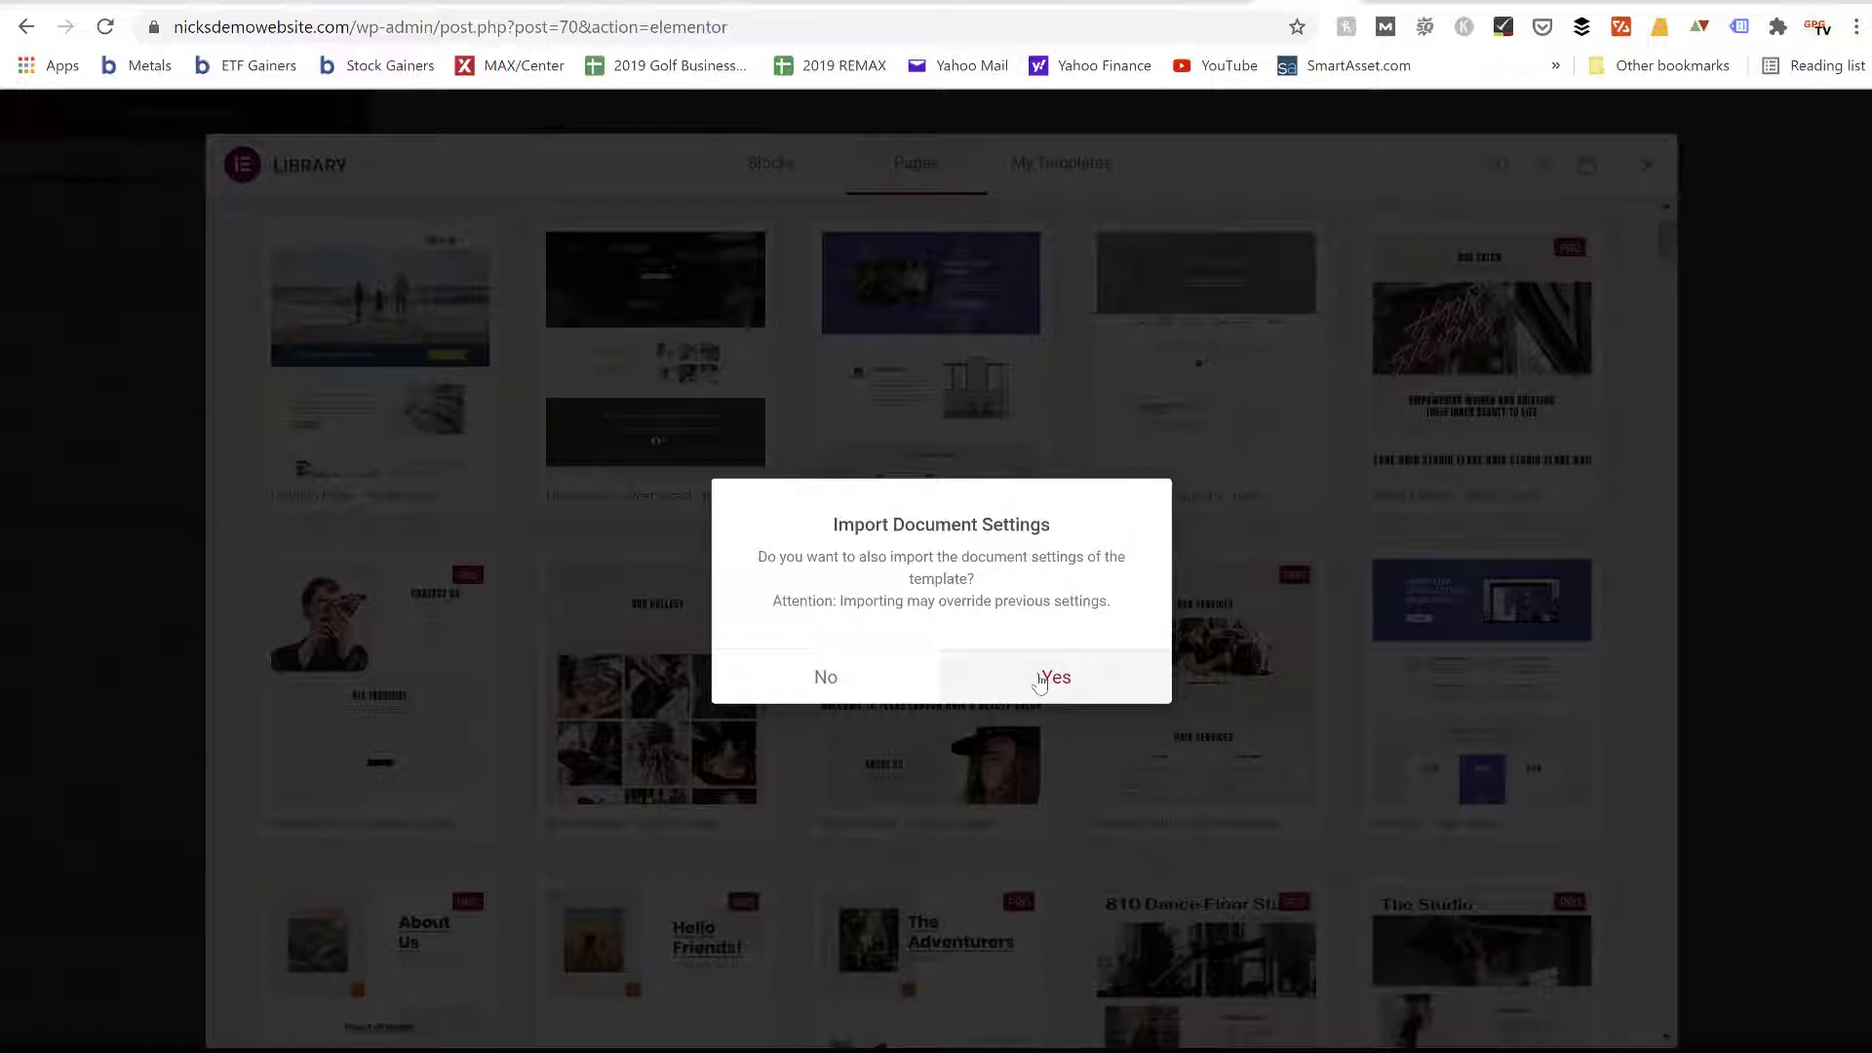
pyautogui.click(1040, 680)
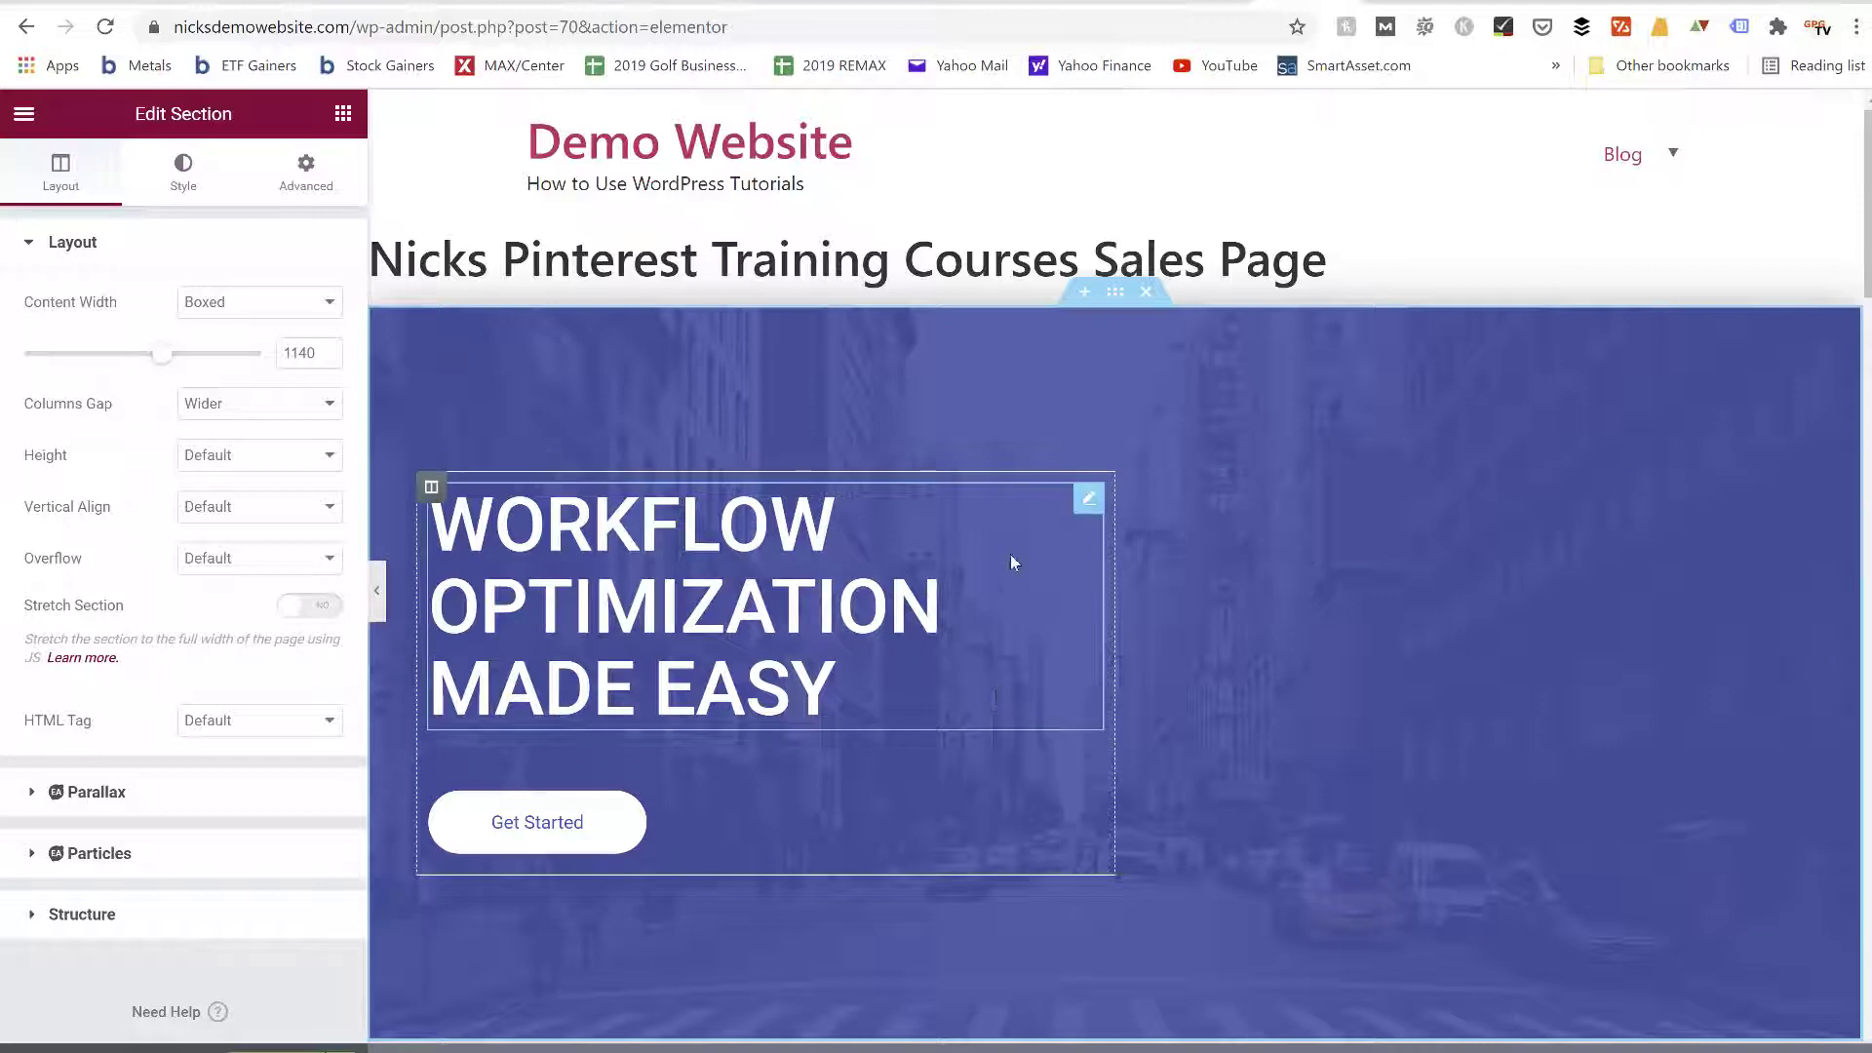
# Inspect the settings of the main "Workflow Optimization Made Easy" heading and the style options of the Get Started button below it
pyautogui.scroll(-3, 979, 435)
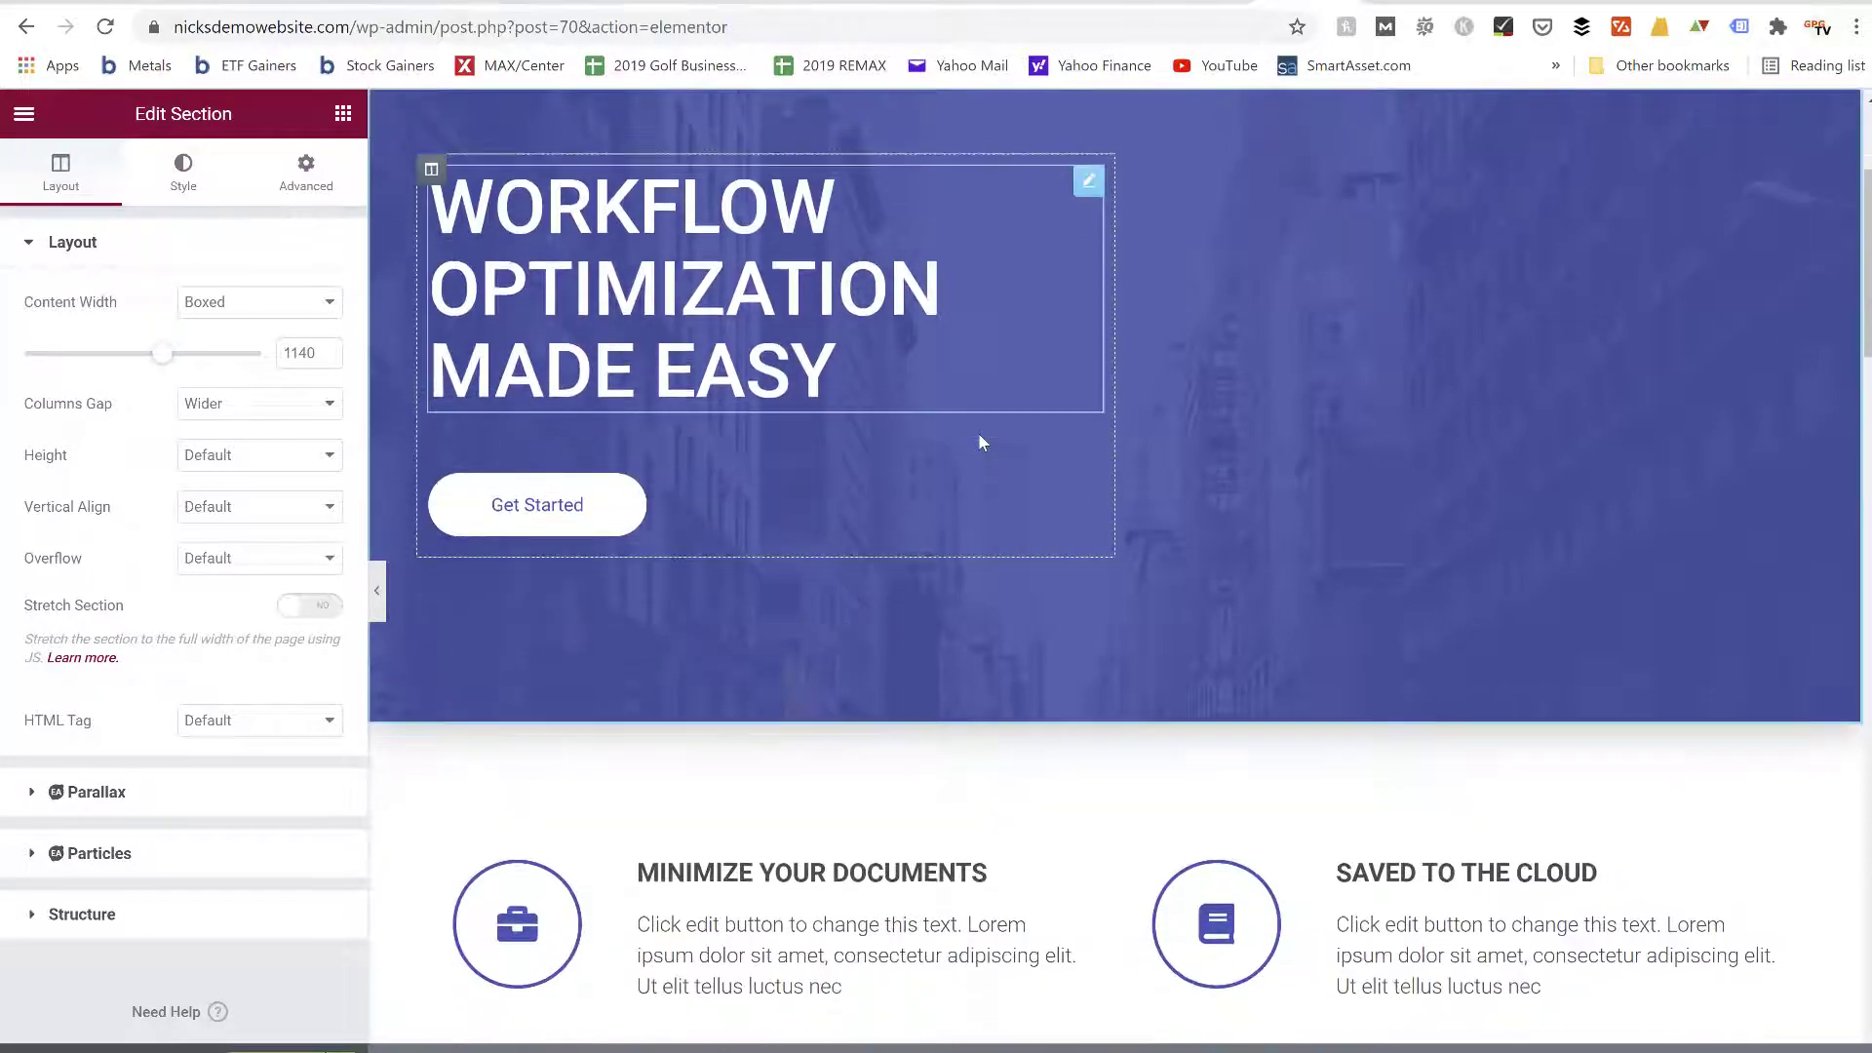
pyautogui.scroll(-1, 979, 435)
pyautogui.scroll(5, 979, 435)
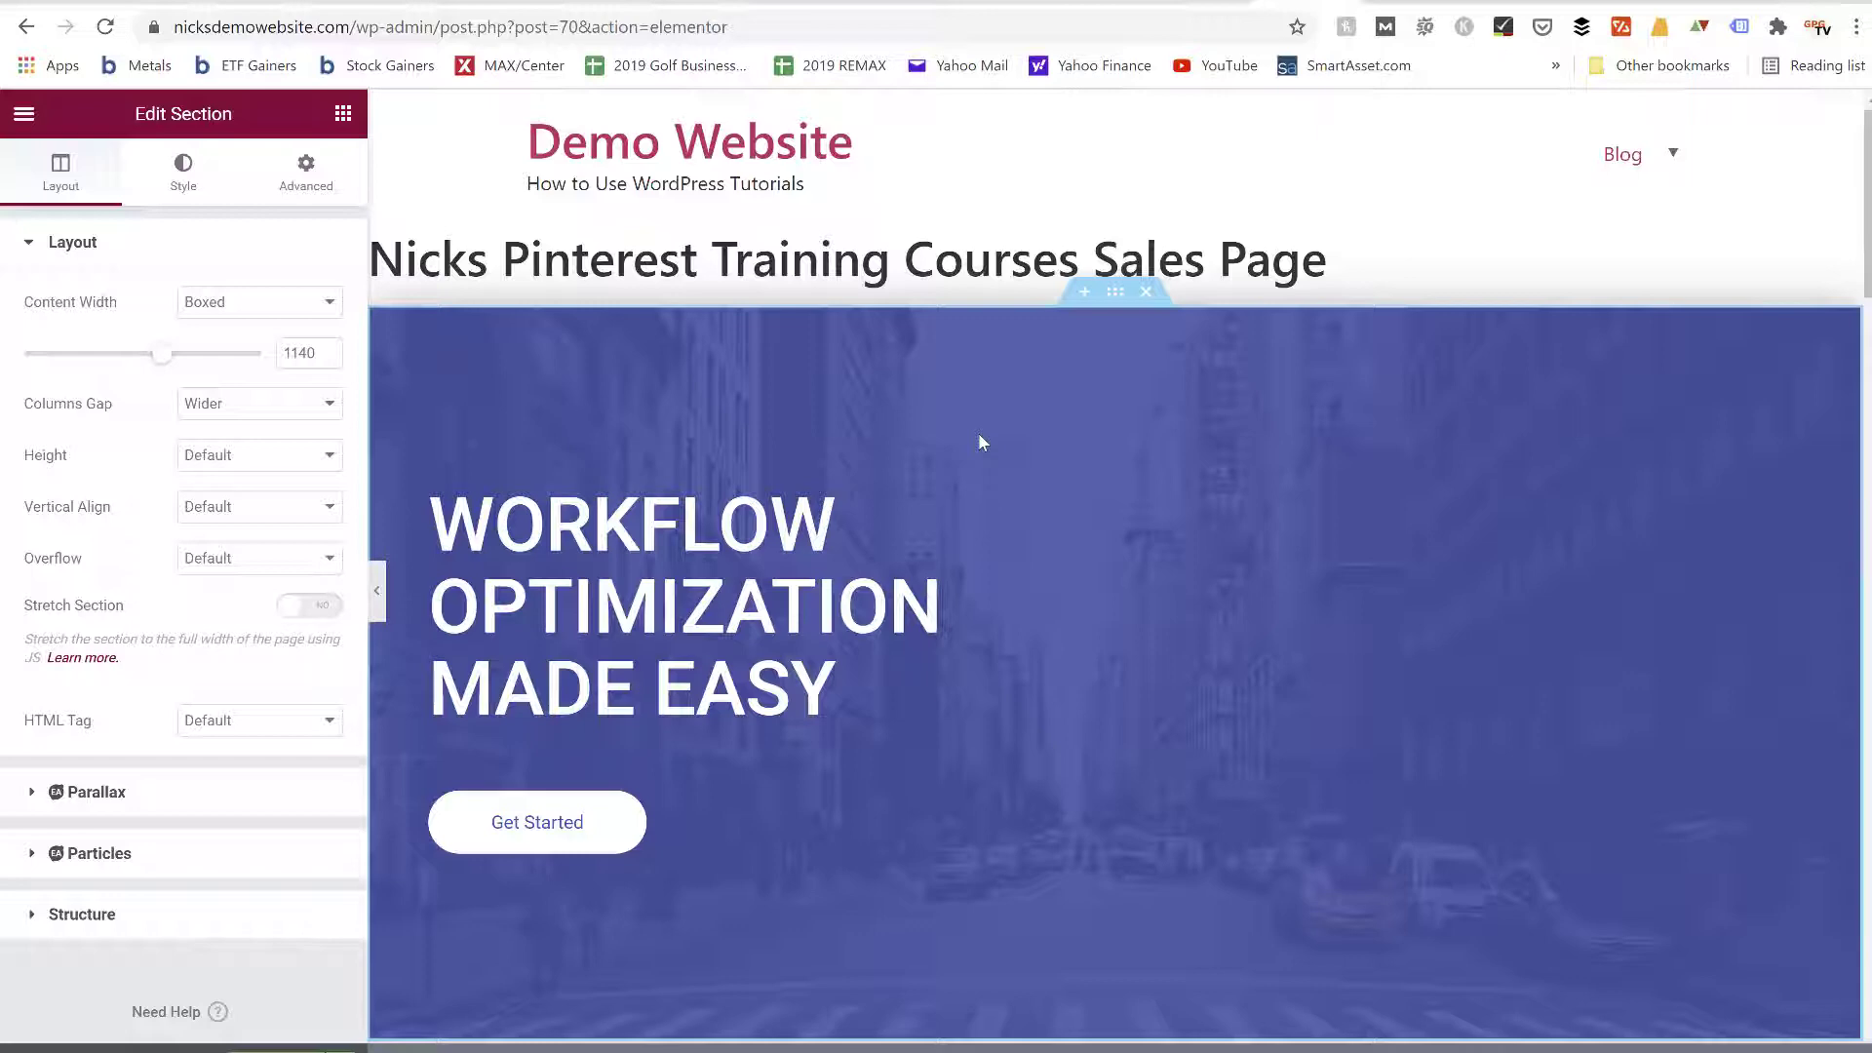
pyautogui.scroll(-2, 942, 639)
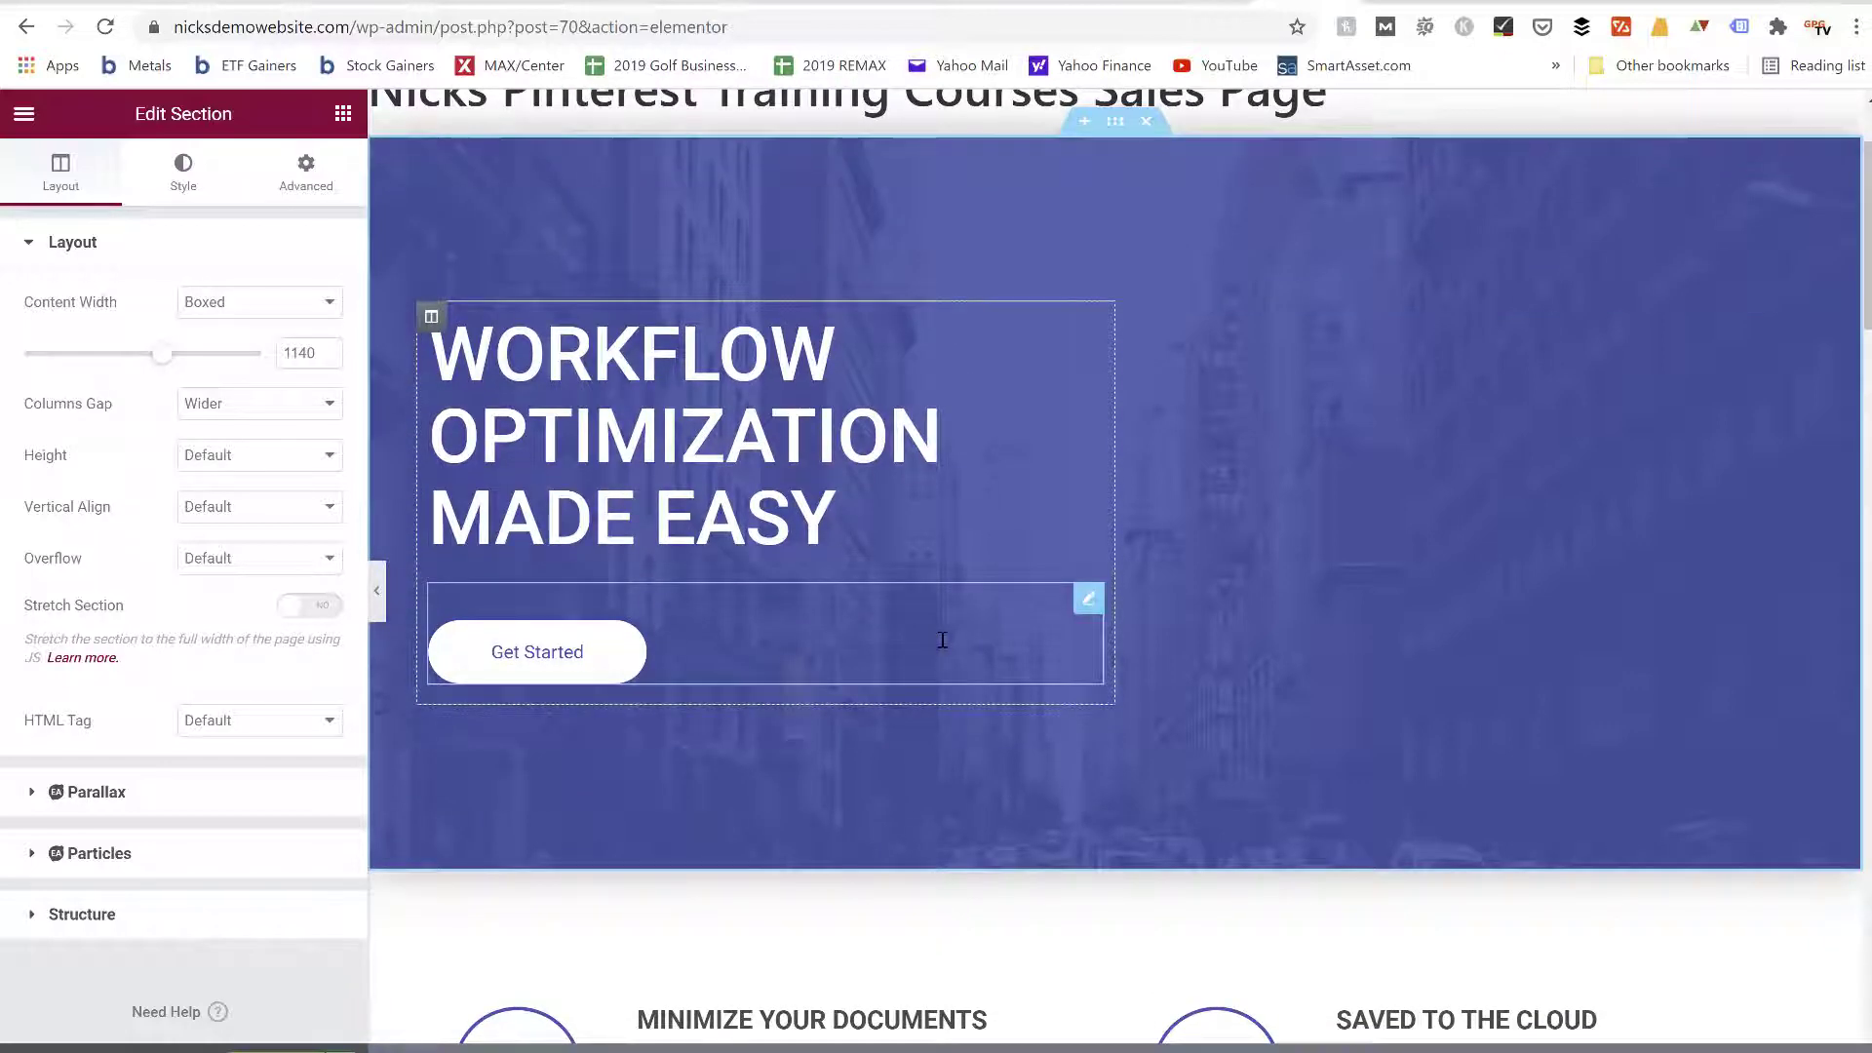
pyautogui.scroll(-1, 942, 639)
pyautogui.click(715, 375)
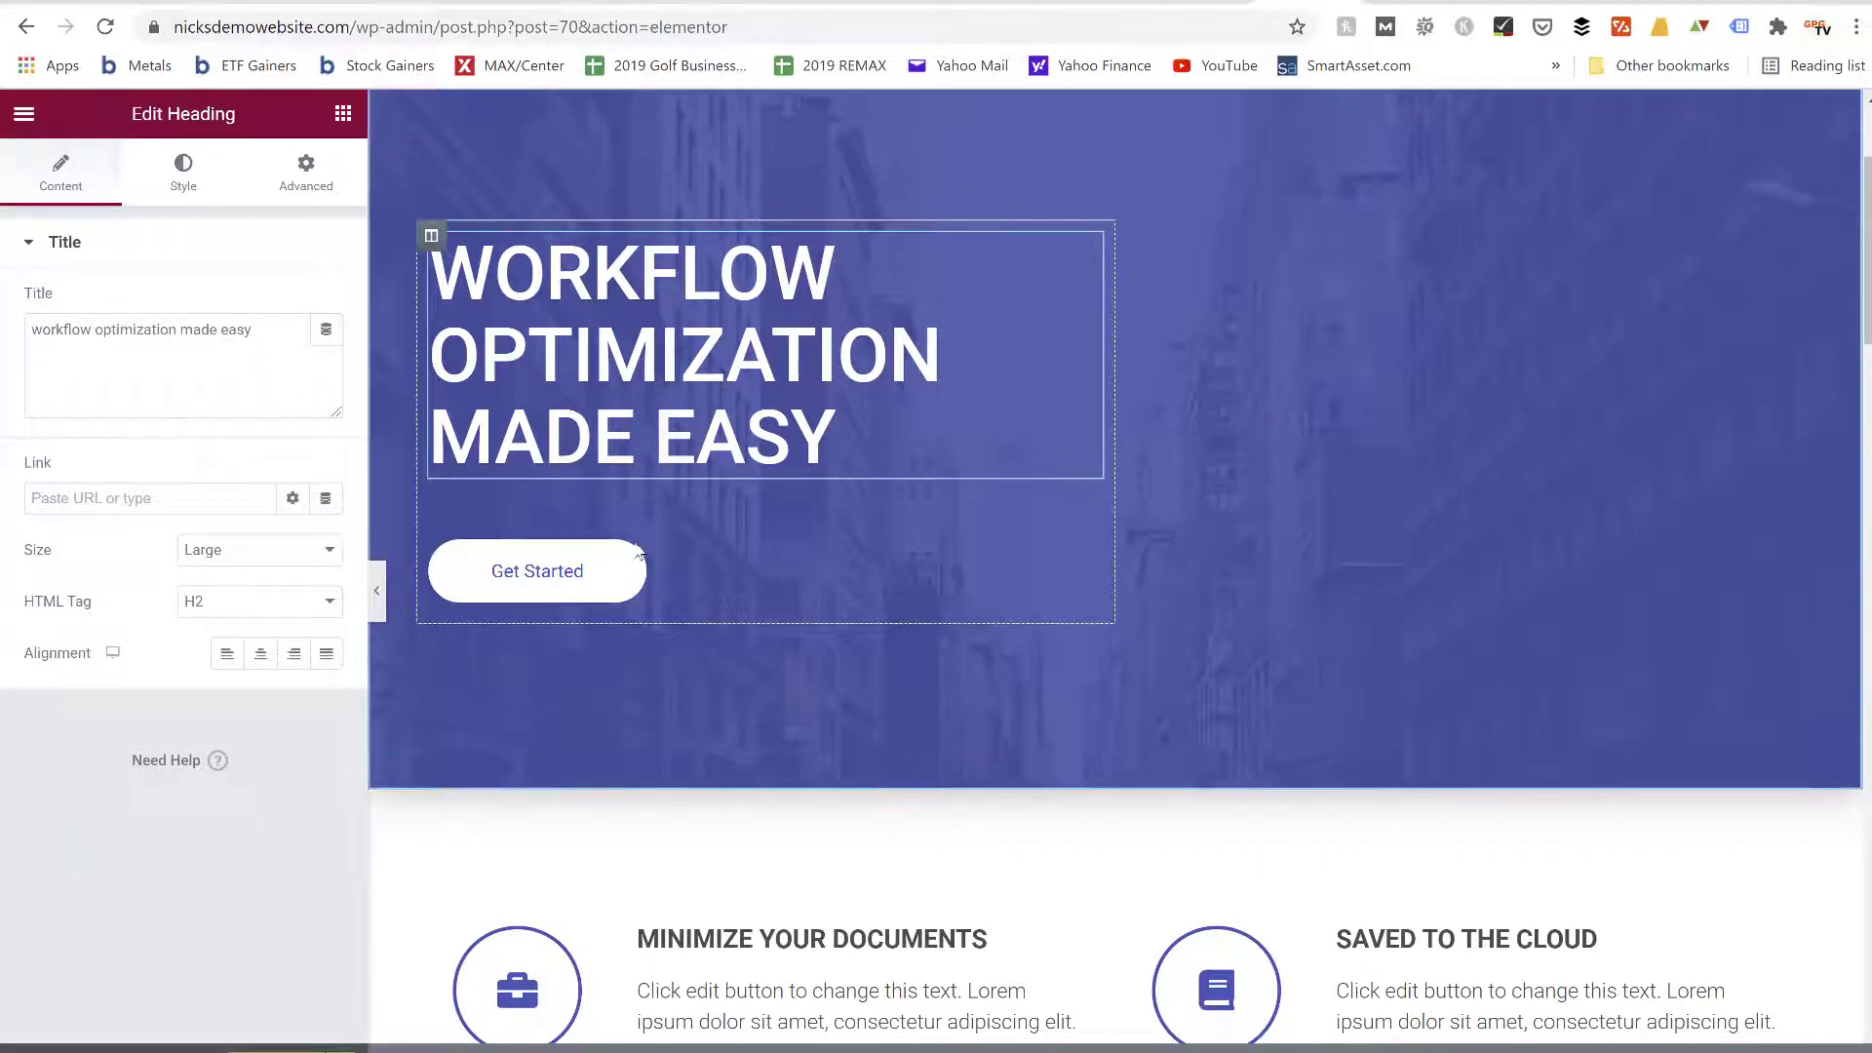
pyautogui.click(606, 581)
pyautogui.scroll(-5, 606, 581)
pyautogui.scroll(-9, 606, 581)
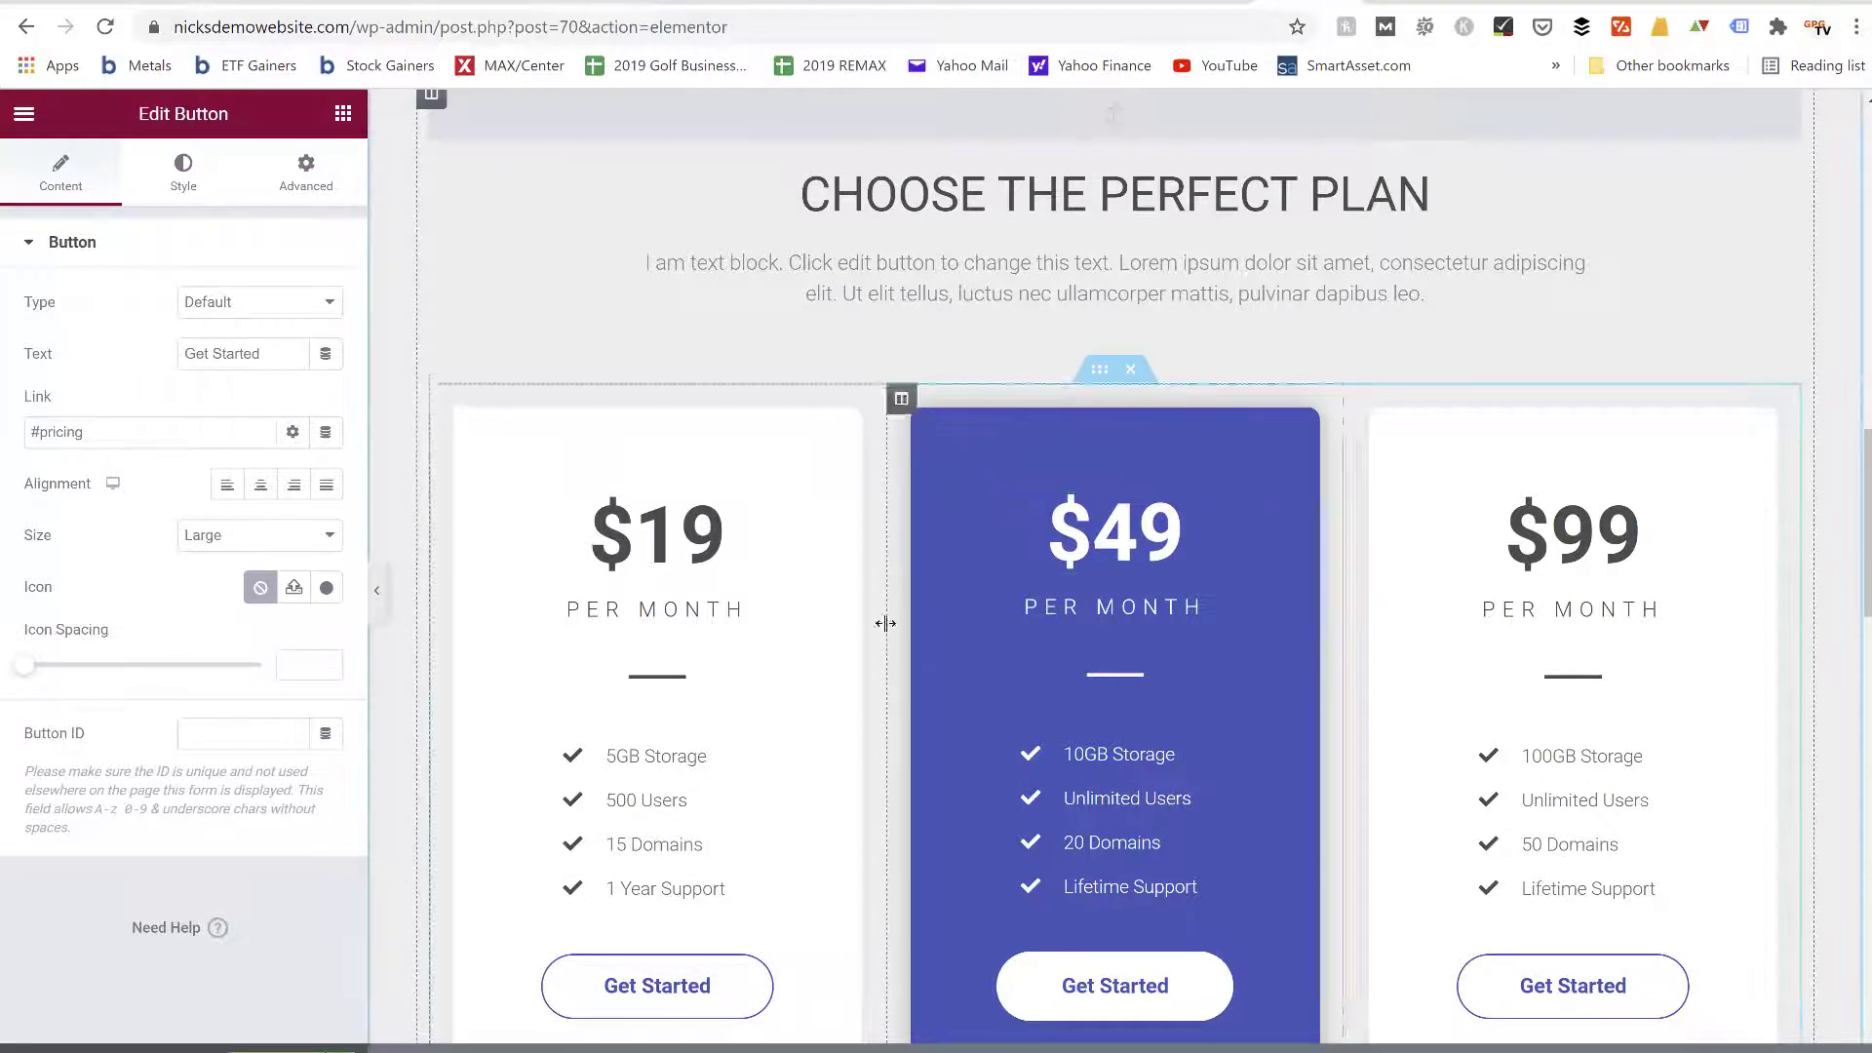
pyautogui.click(179, 175)
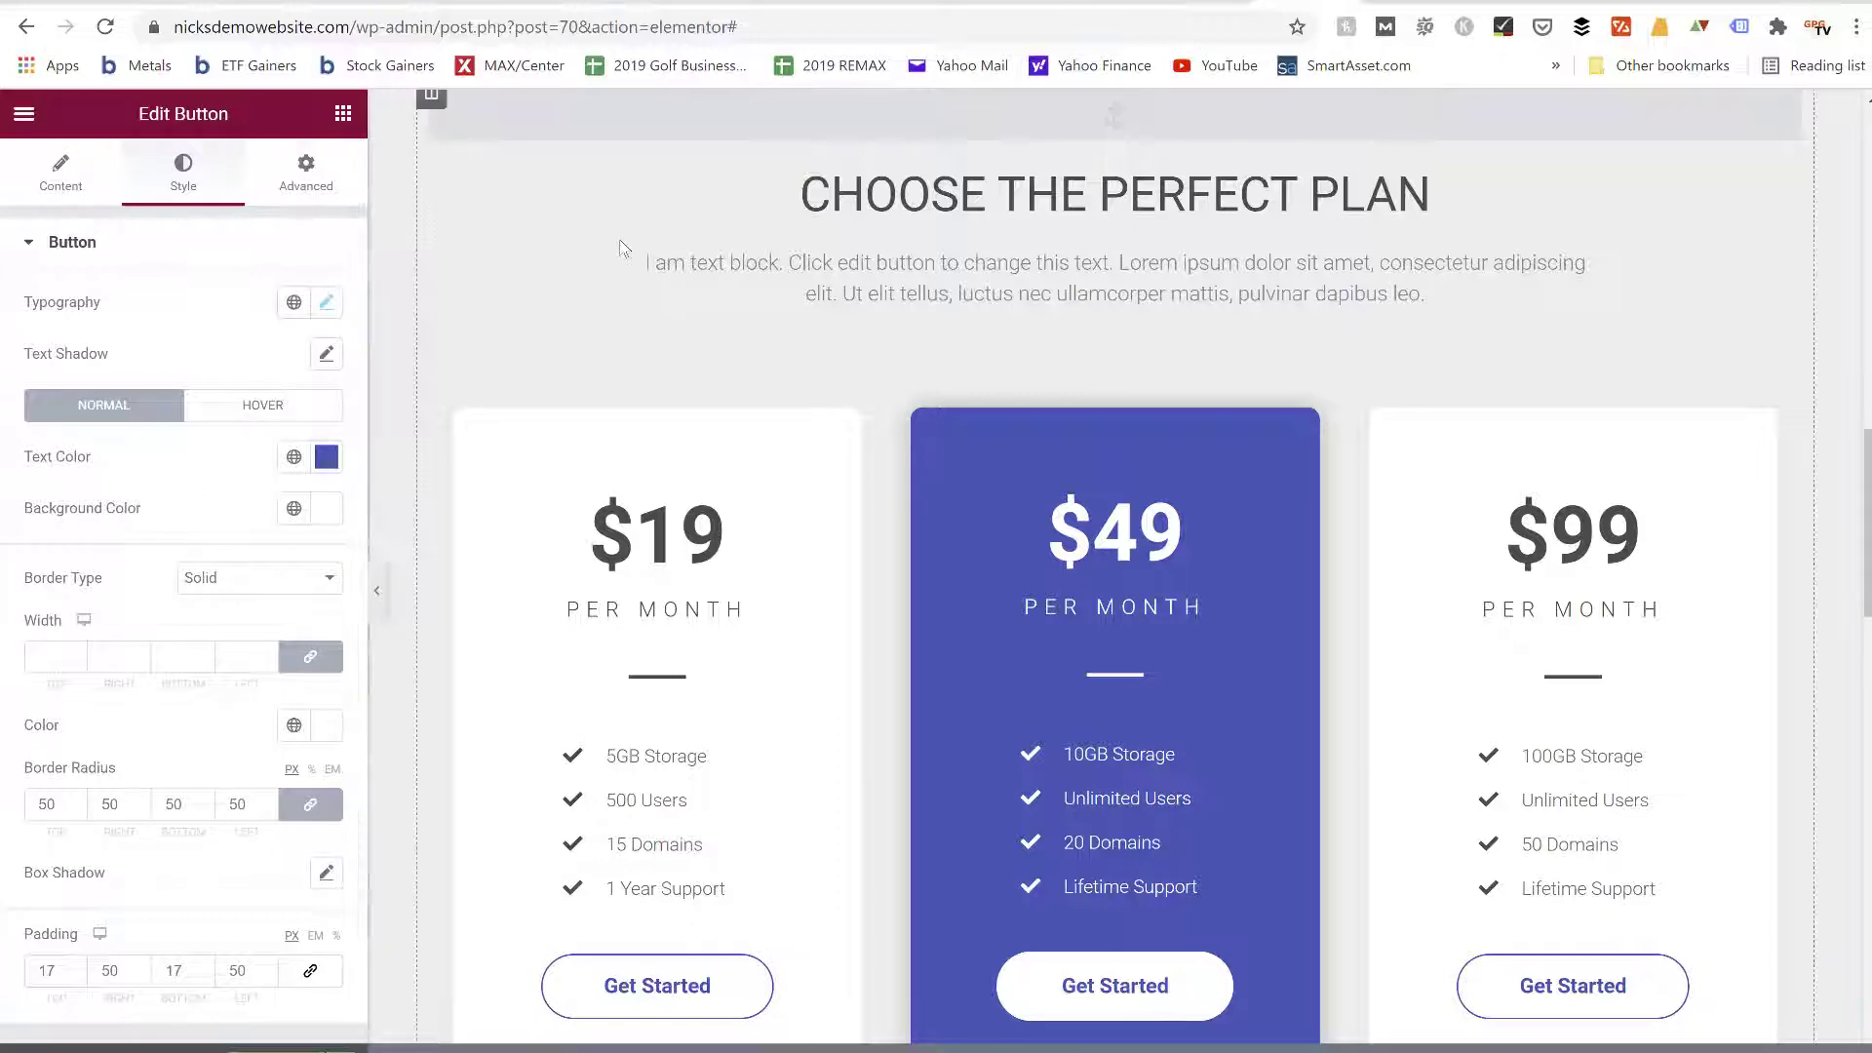
# Open the settings of the video beside the main heading and select its entire YouTube link
pyautogui.scroll(4, 624, 247)
pyautogui.scroll(8, 624, 248)
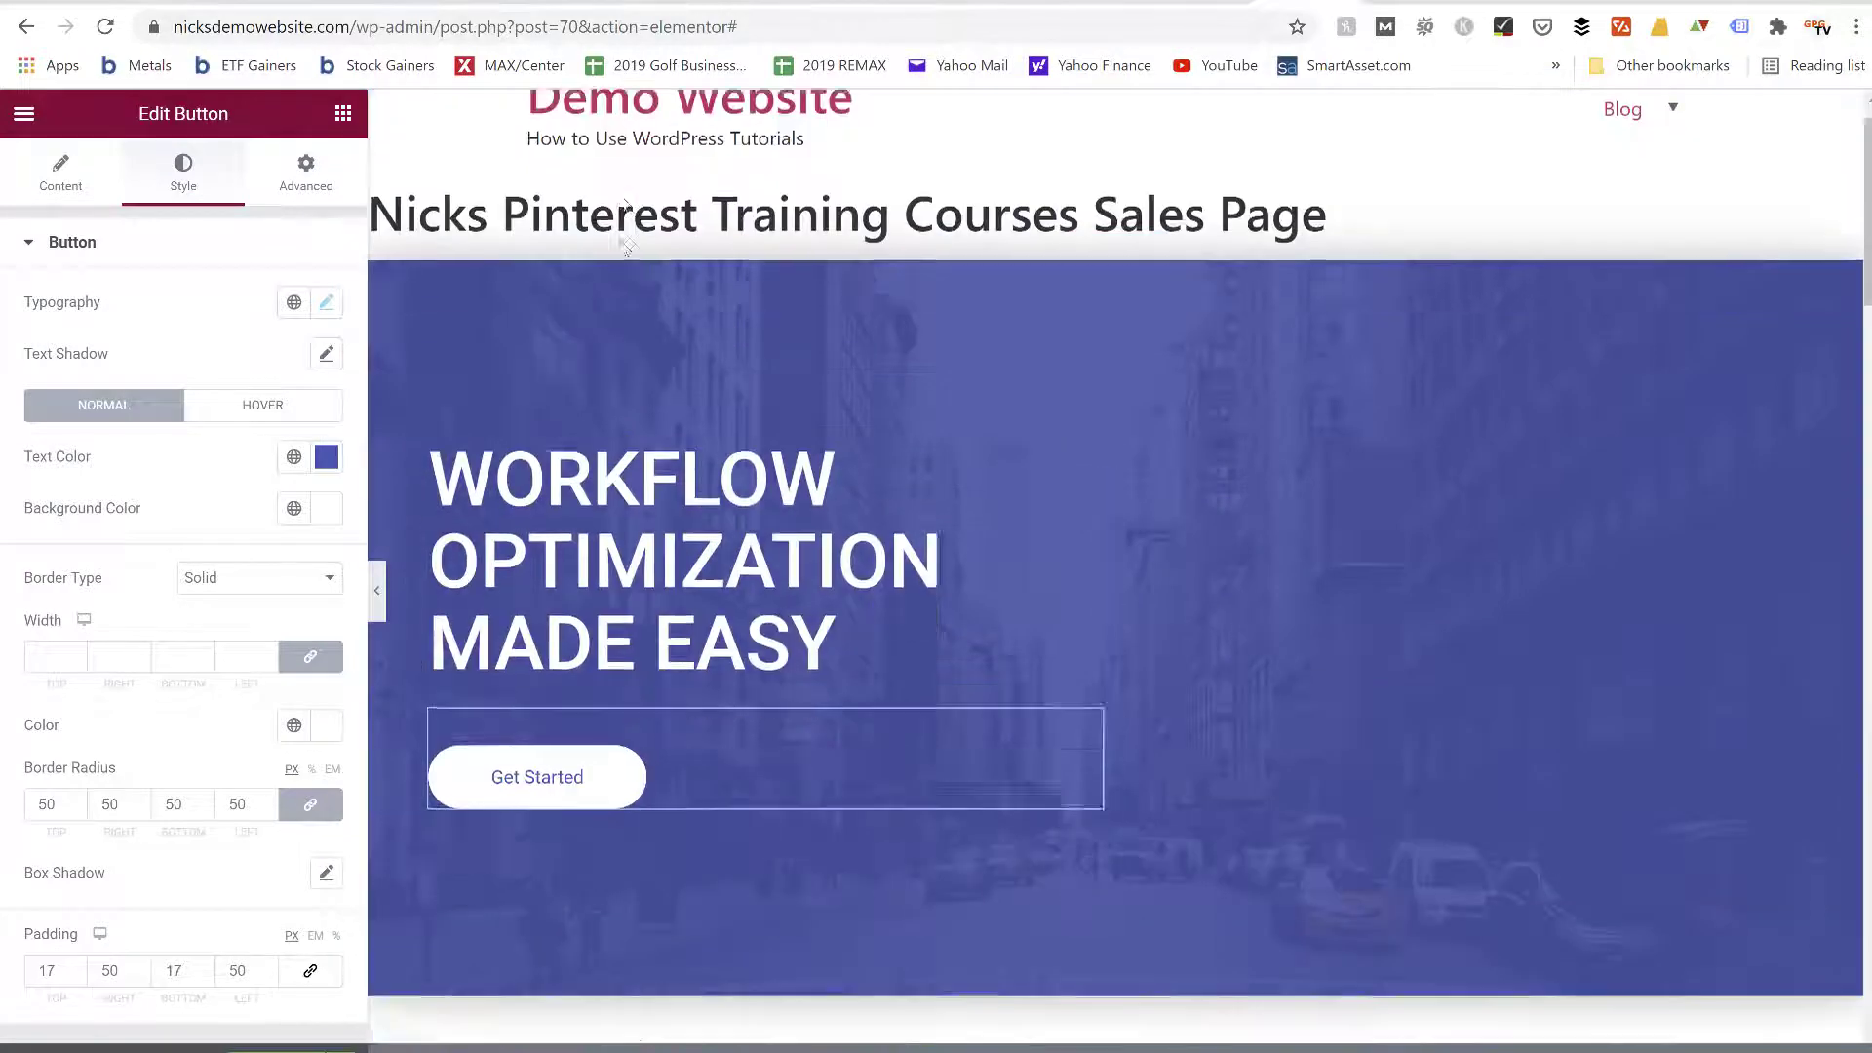
pyautogui.scroll(-4, 621, 246)
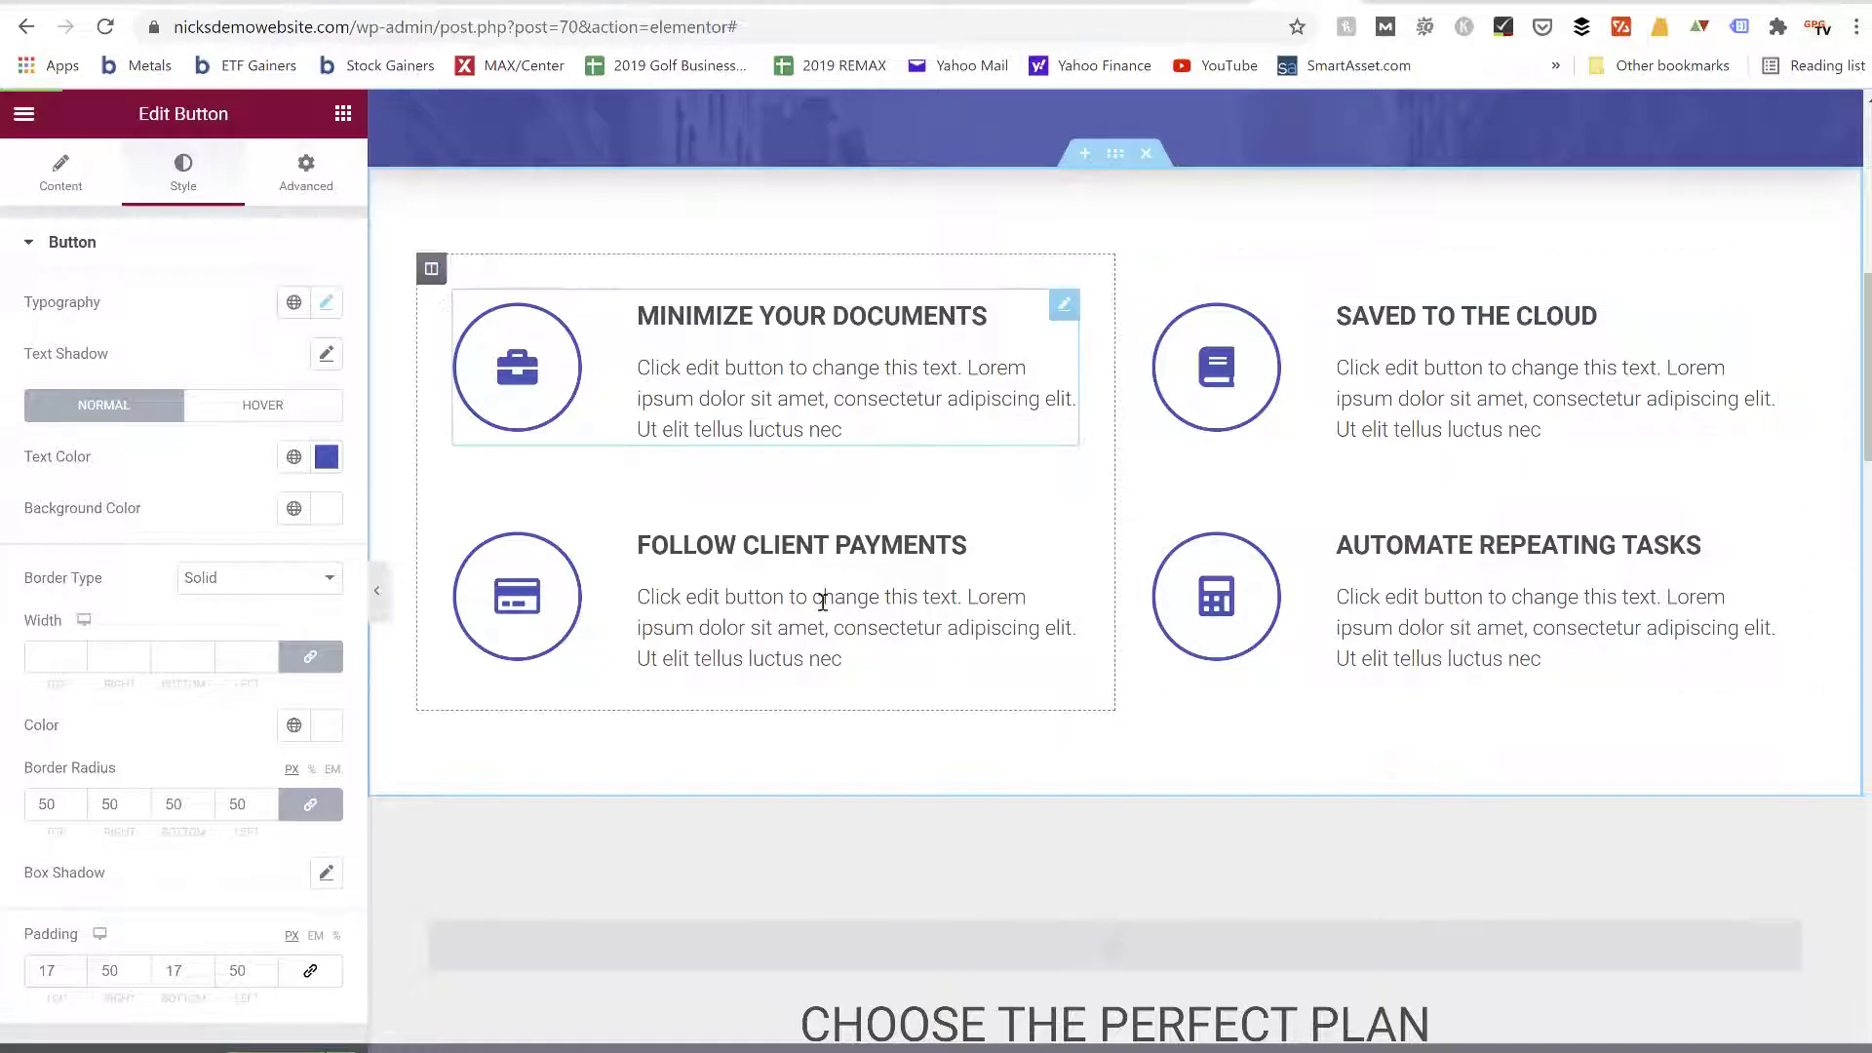
pyautogui.scroll(8, 1331, 659)
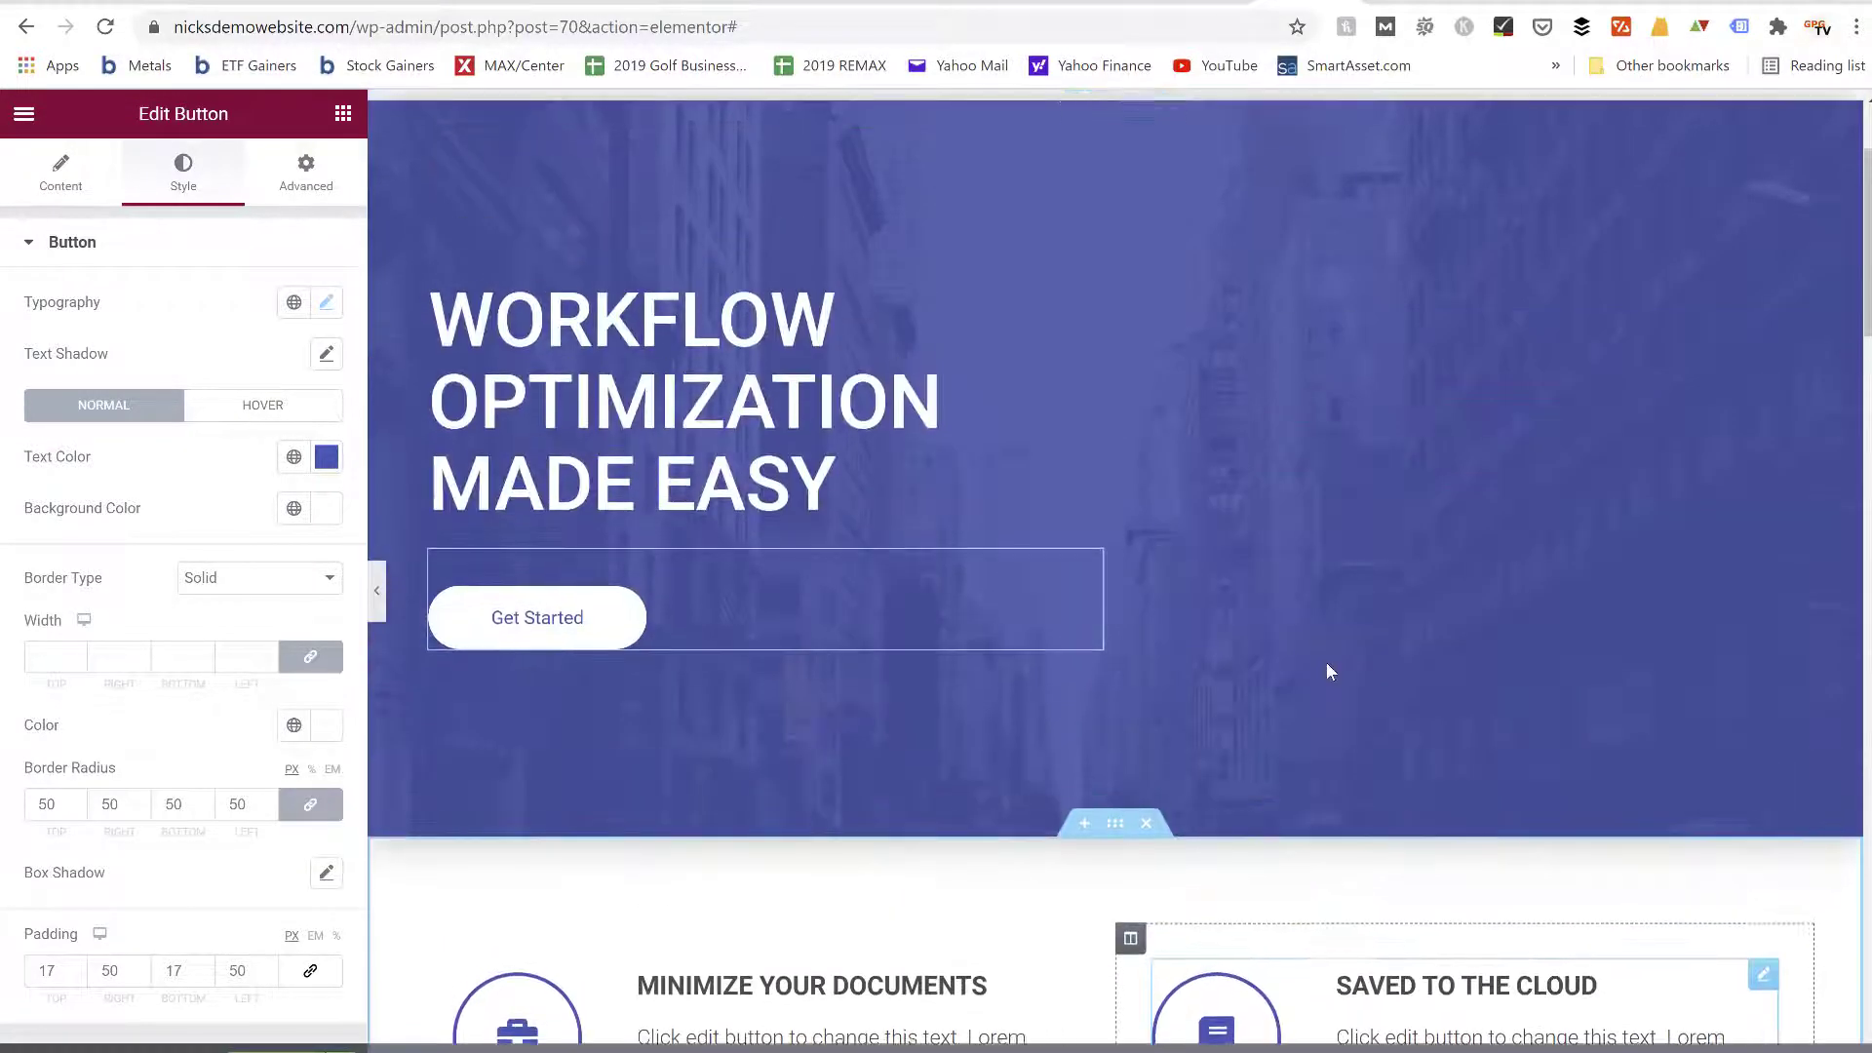
pyautogui.scroll(2, 1325, 661)
pyautogui.click(1403, 637)
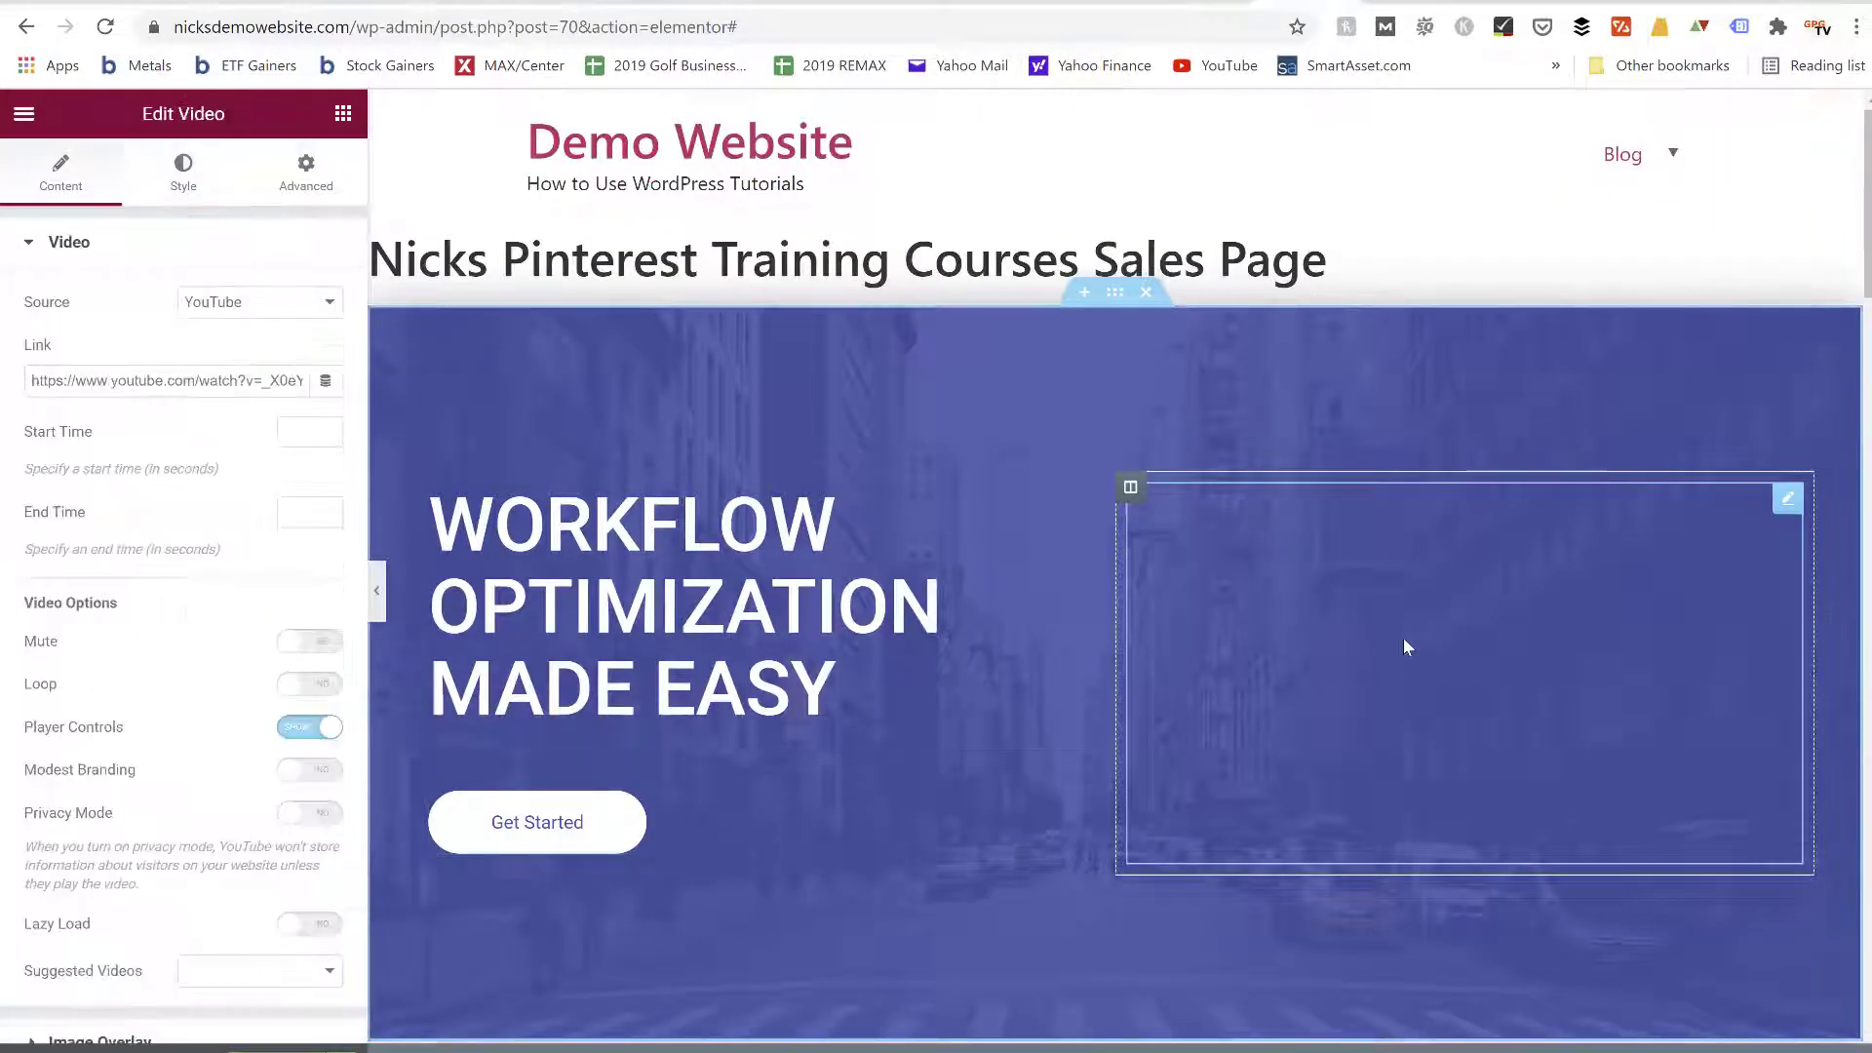
pyautogui.doubleClick(180, 380)
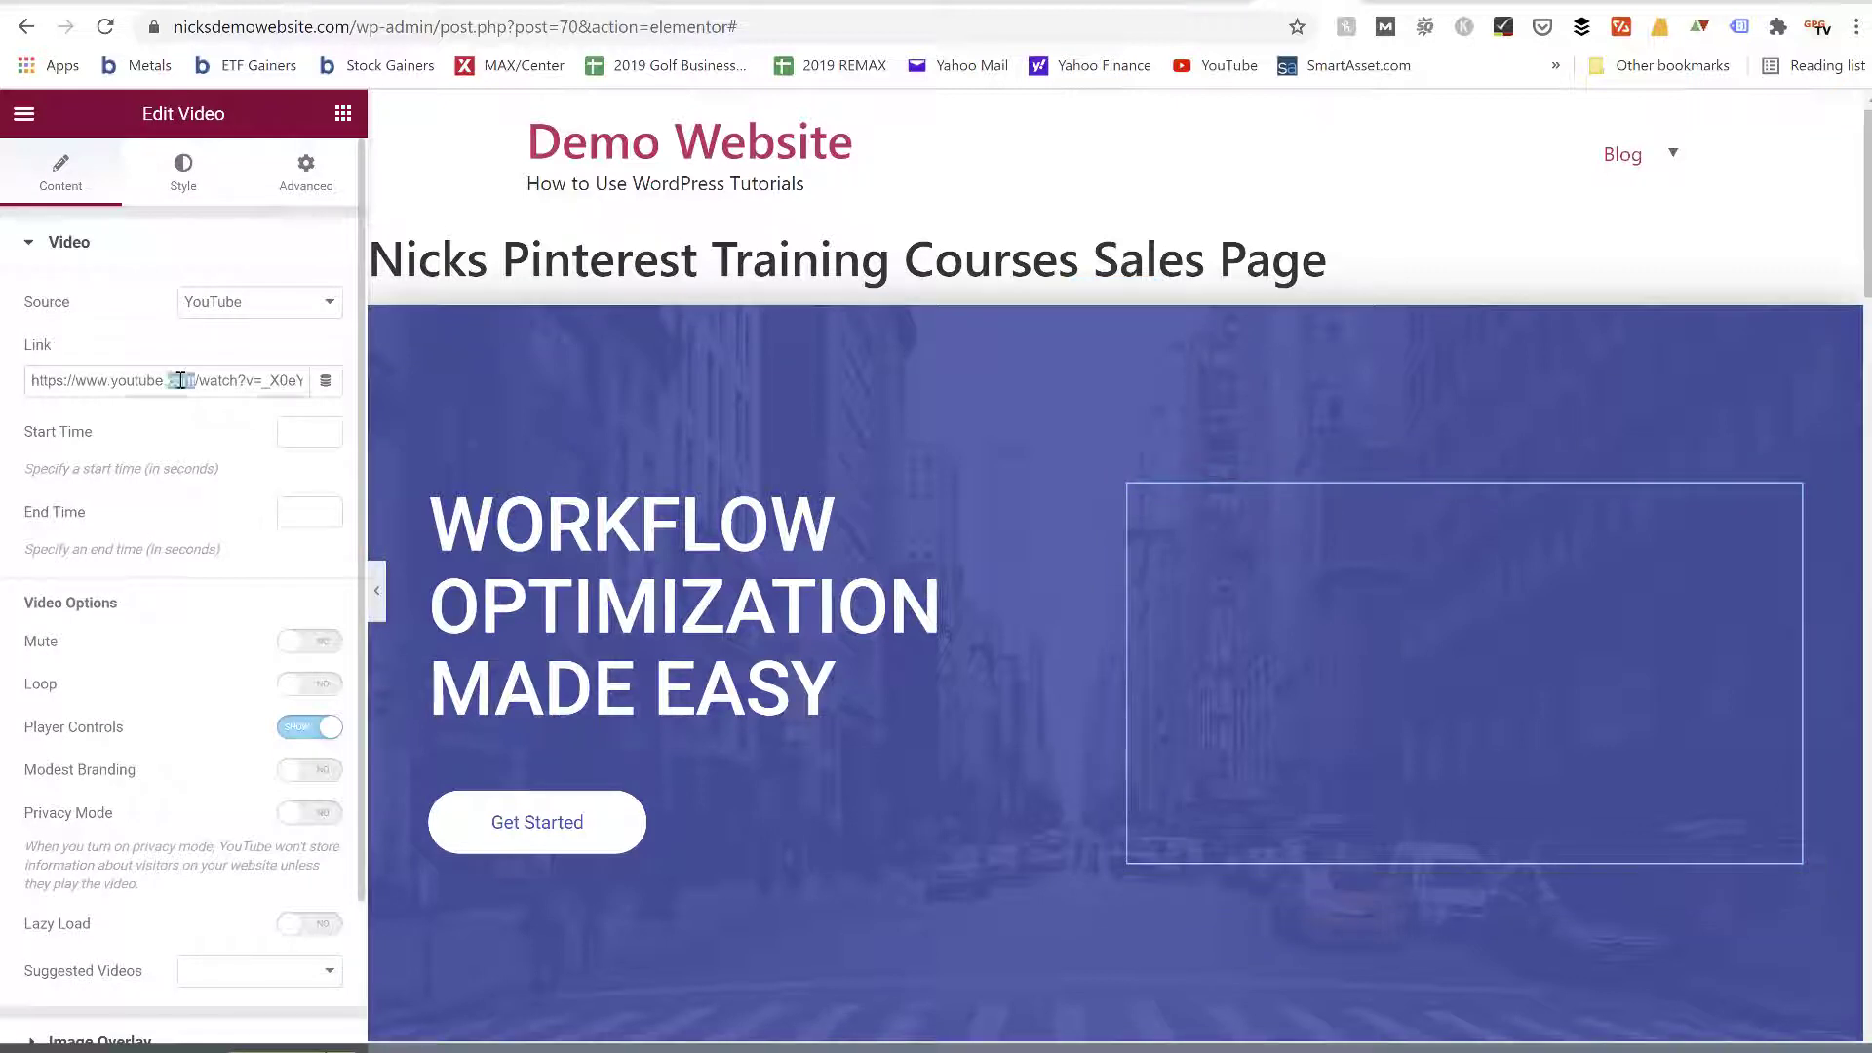
pyautogui.tripleClick(180, 380)
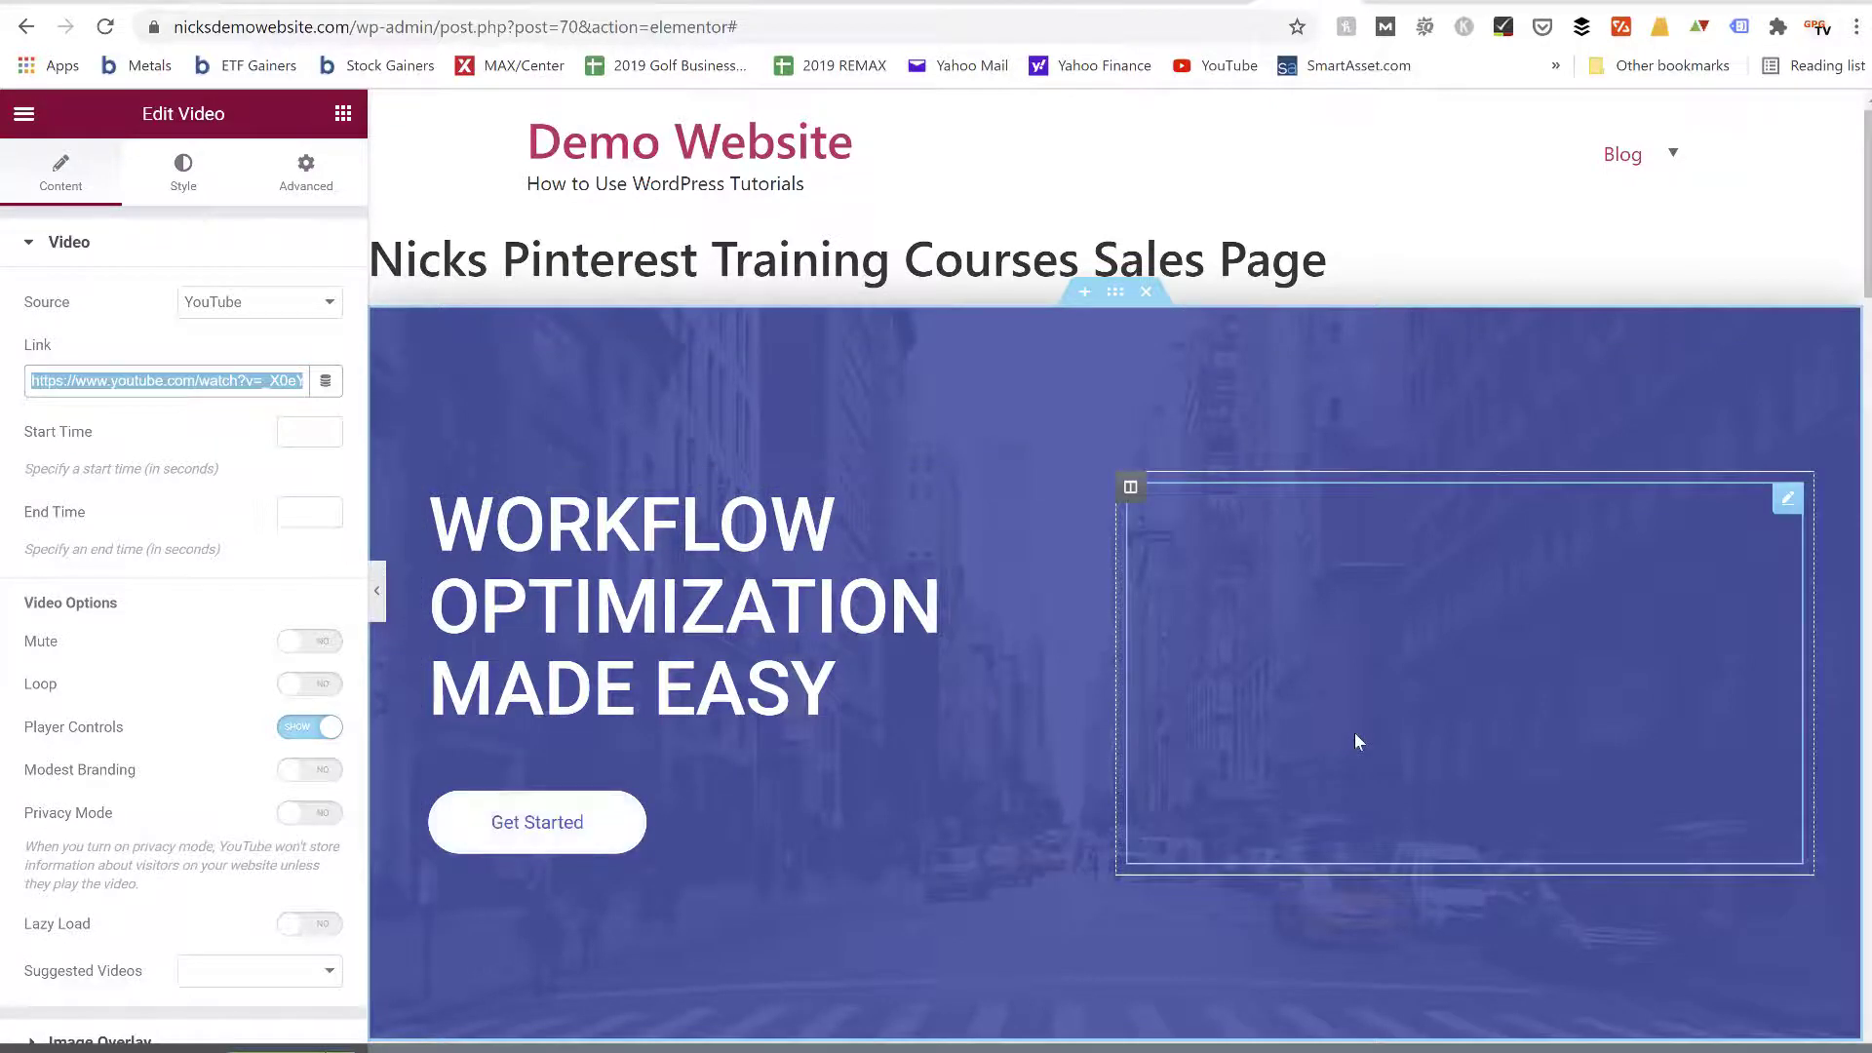
# Review the rest of the template, examining the feature boxes, the pricing plans and the frequently asked questions
pyautogui.scroll(-1, 1354, 734)
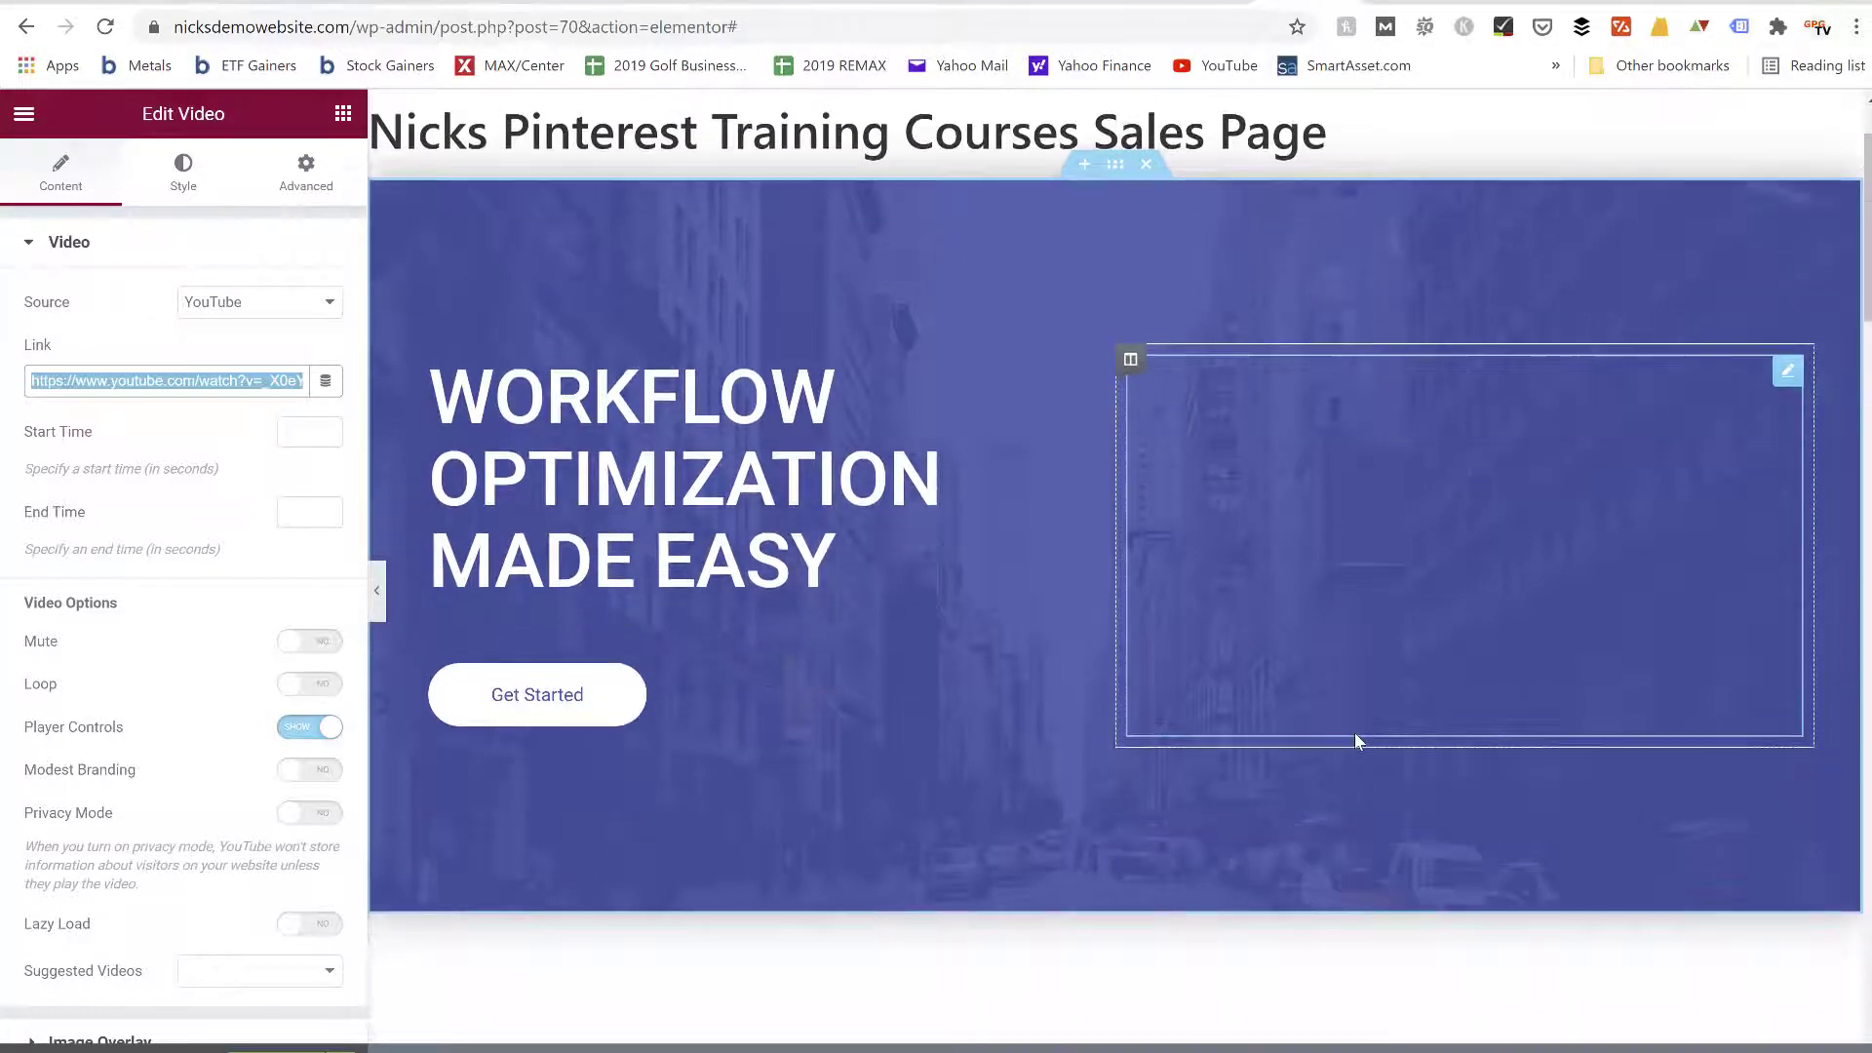
pyautogui.scroll(-2, 1354, 734)
pyautogui.scroll(-5, 1358, 738)
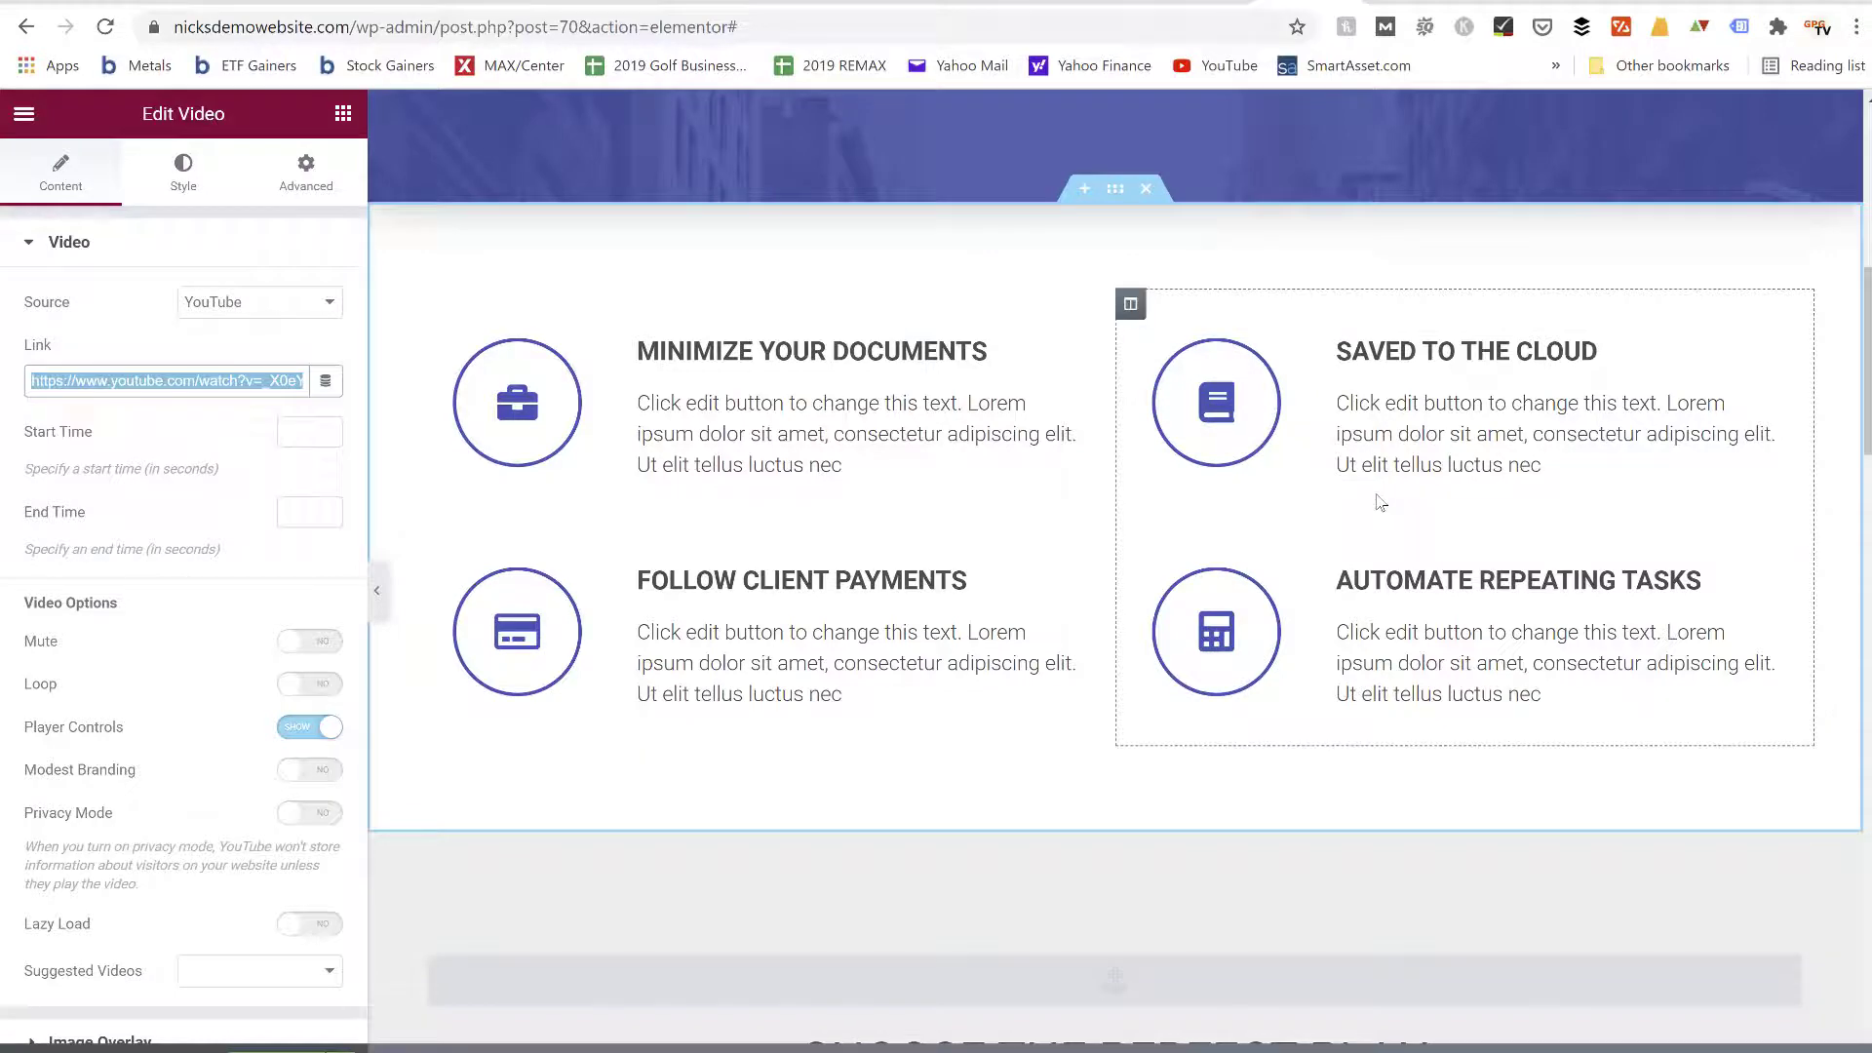
pyautogui.scroll(-6, 1380, 502)
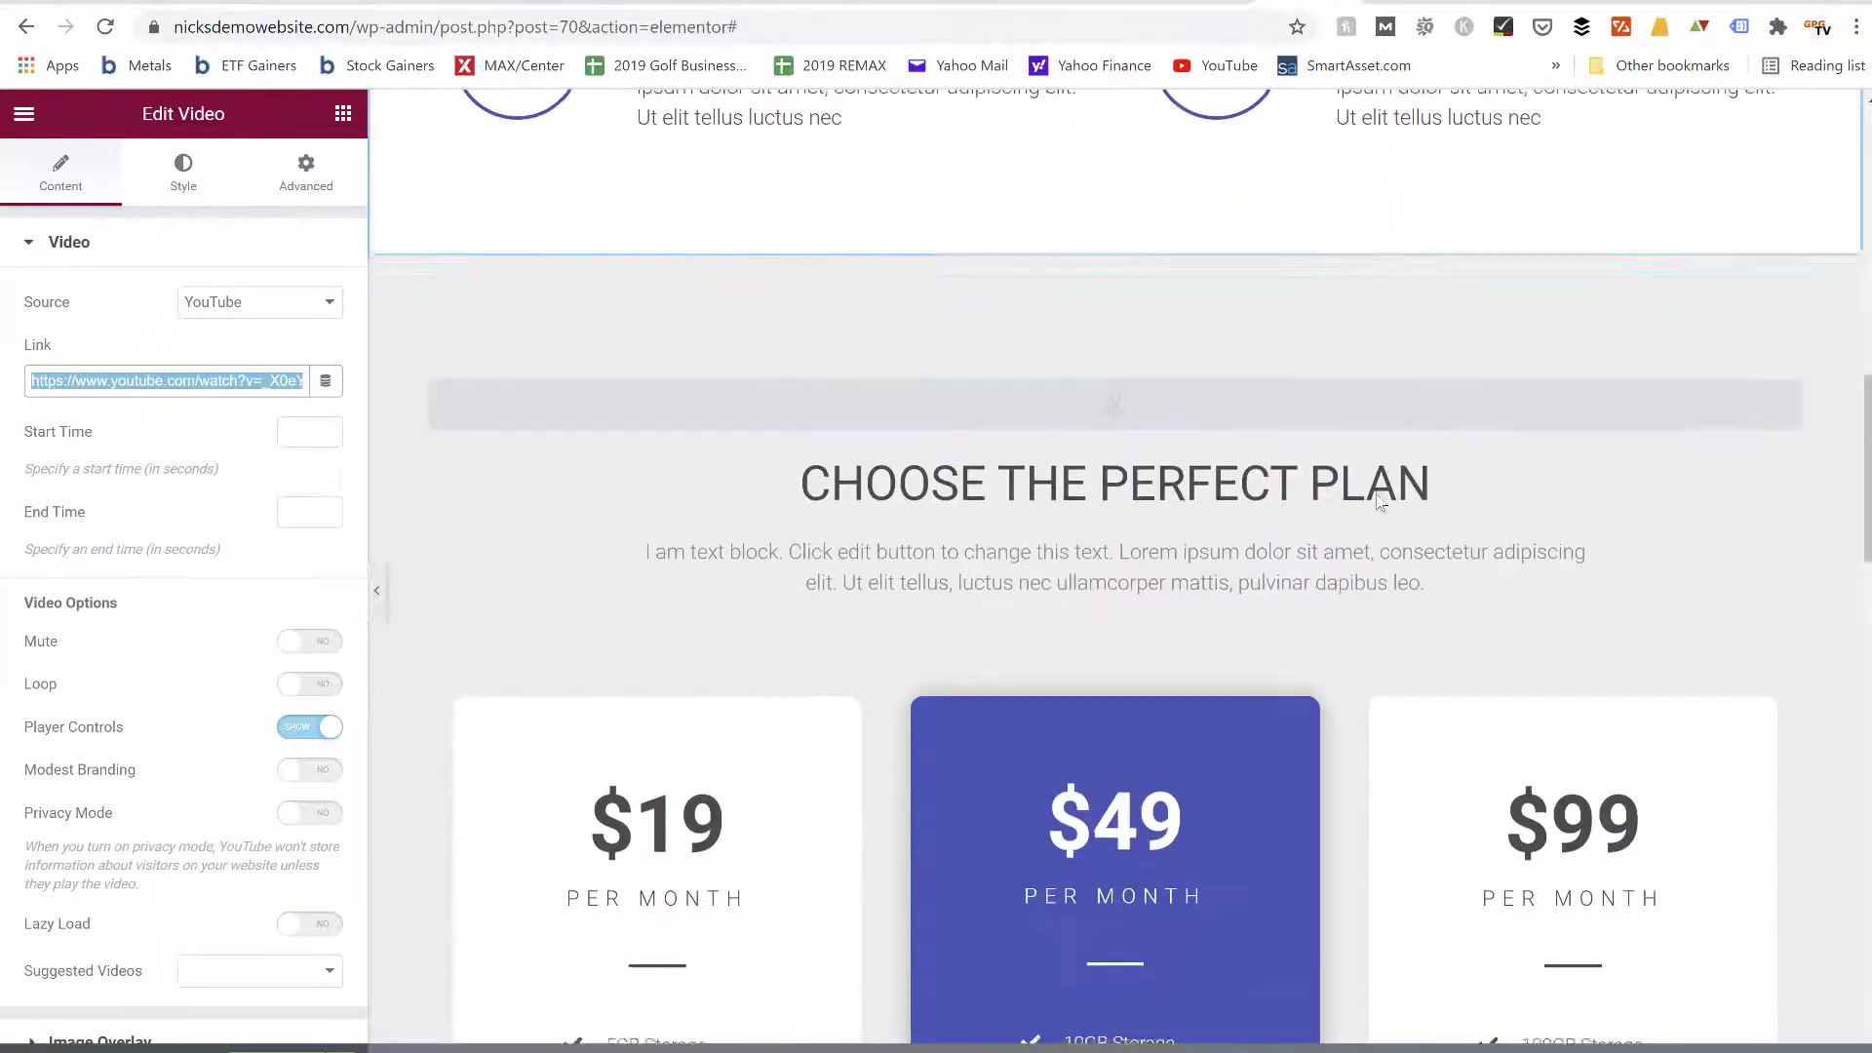
pyautogui.scroll(-1, 1381, 503)
pyautogui.scroll(-1, 1380, 502)
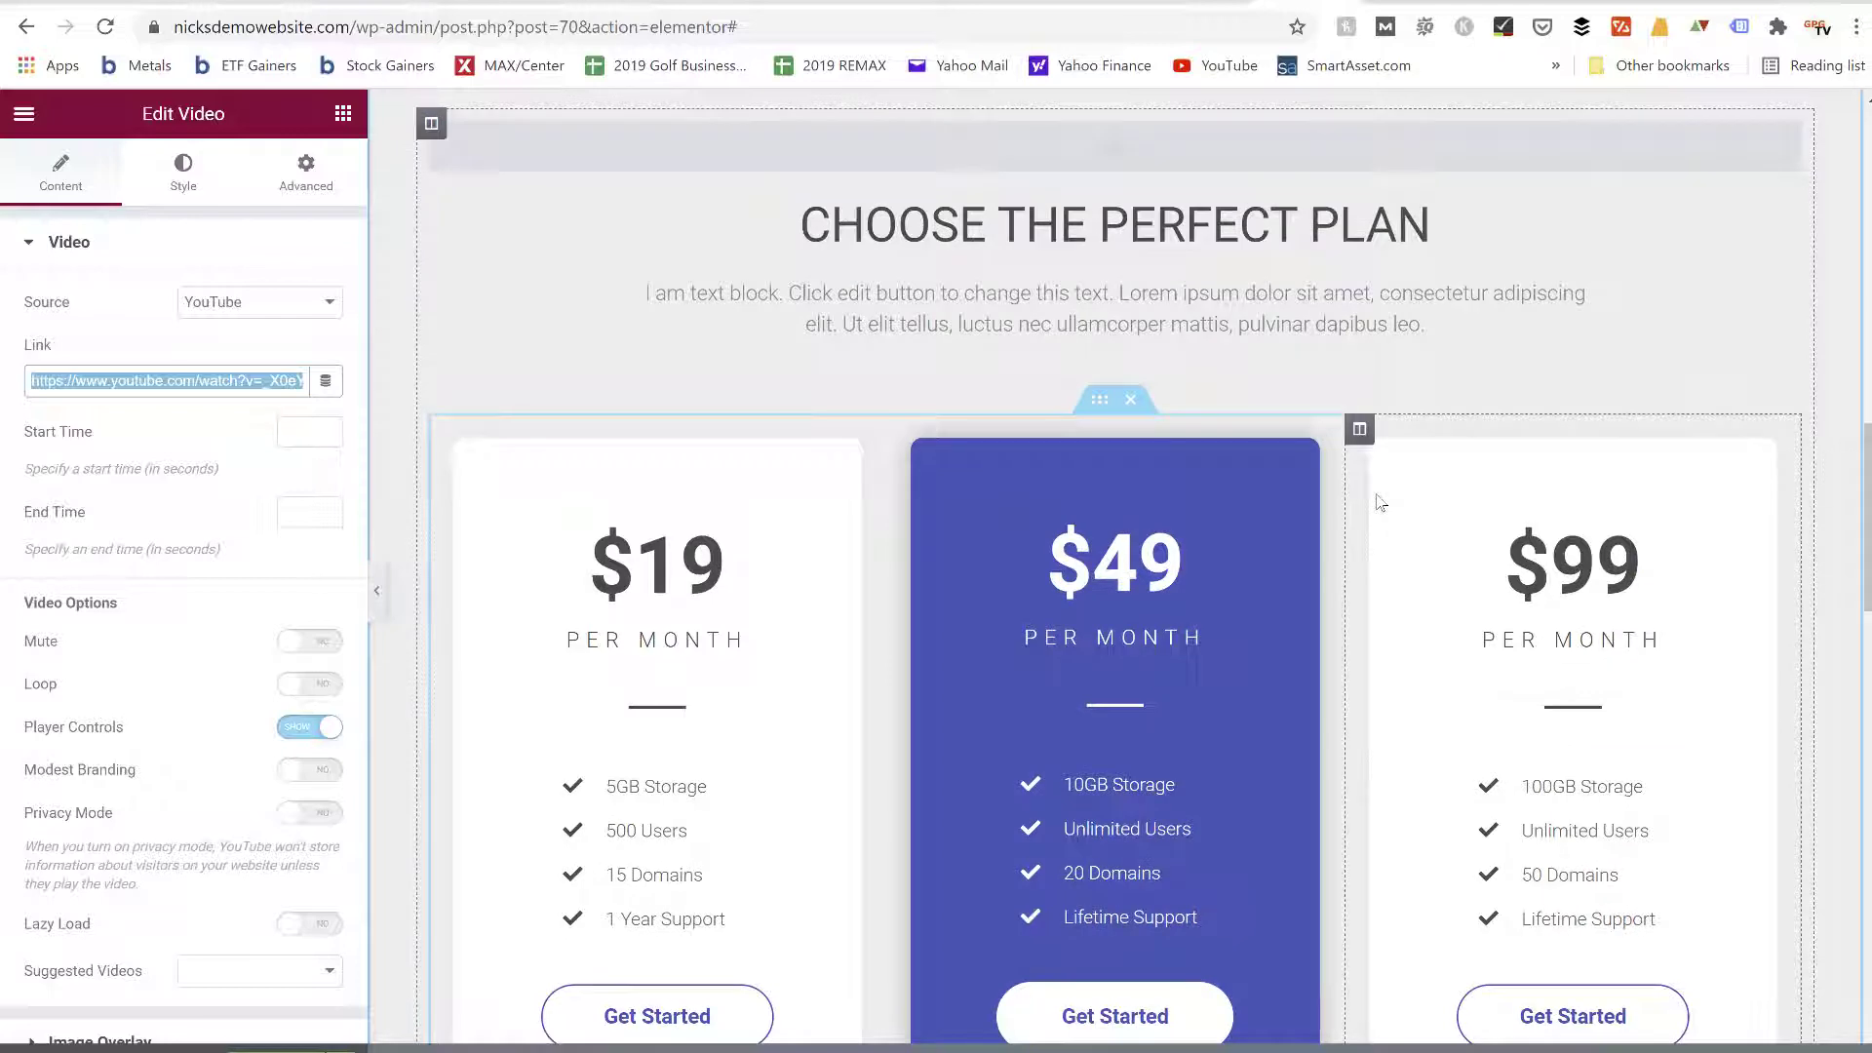
pyautogui.scroll(-1, 1381, 503)
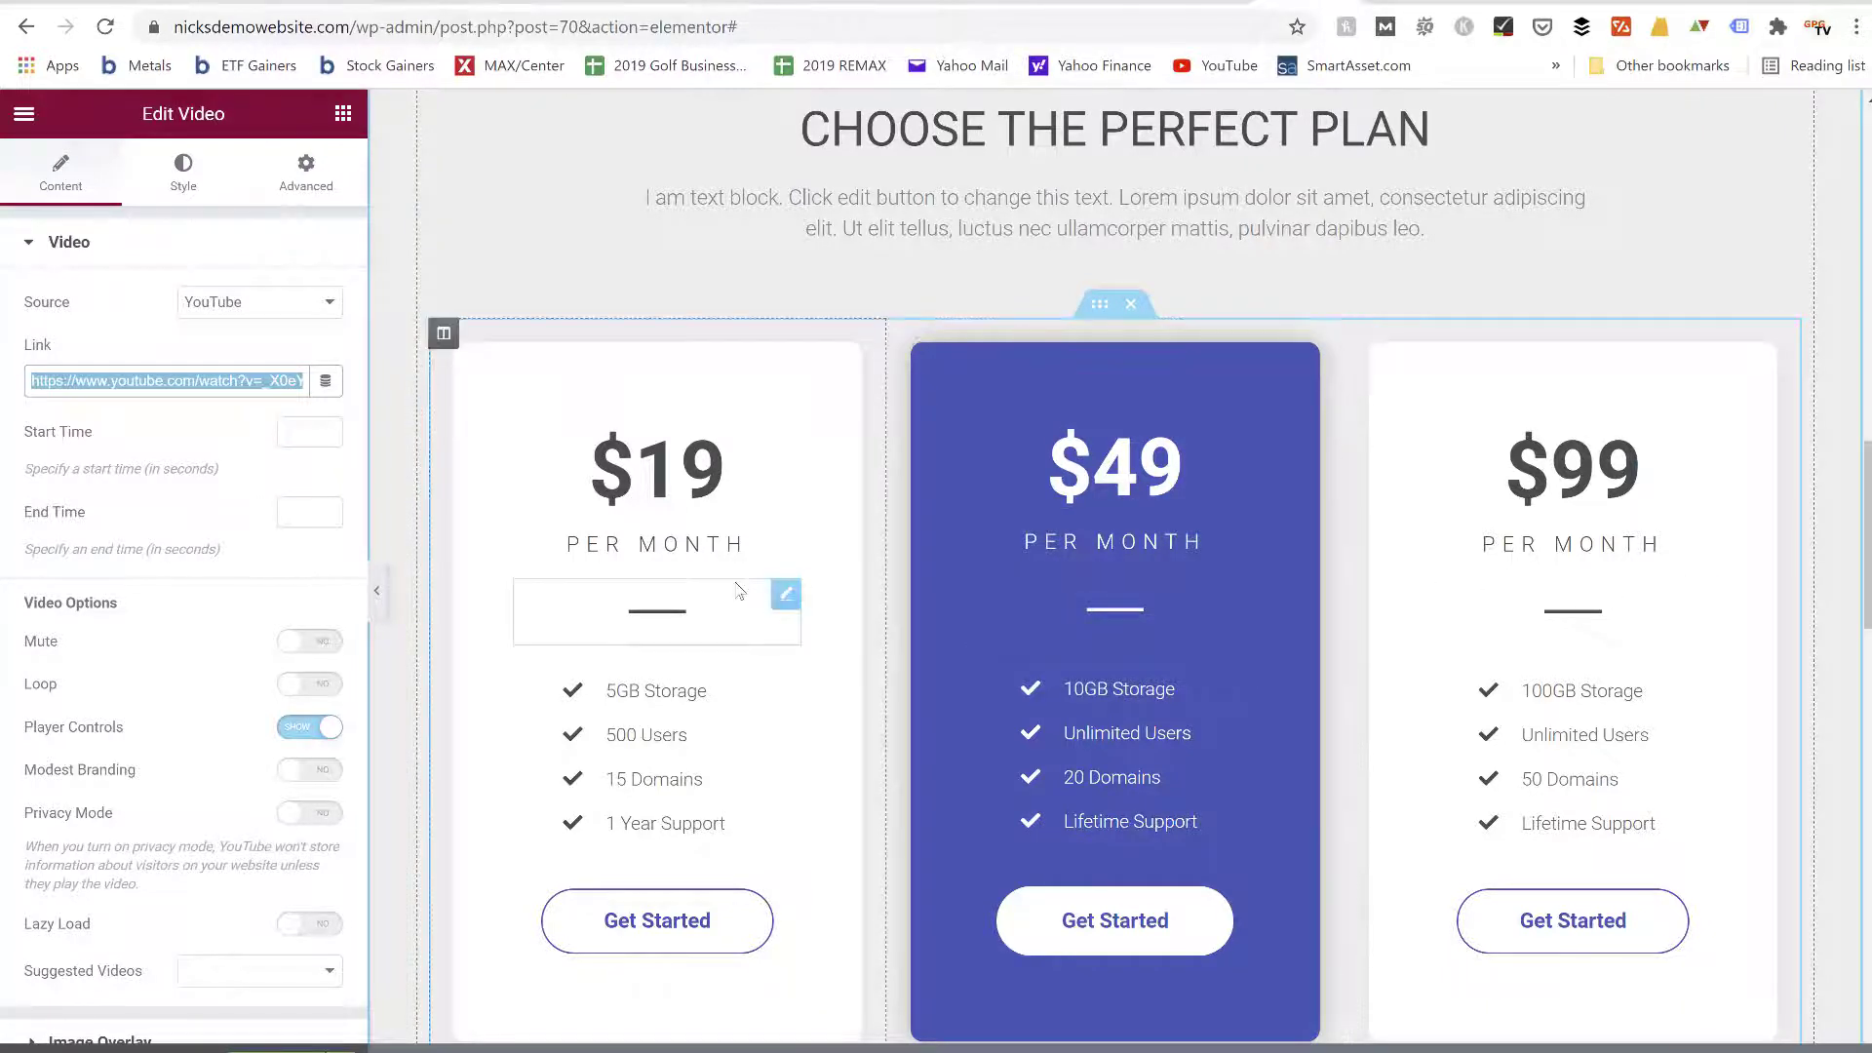
pyautogui.scroll(-2, 739, 591)
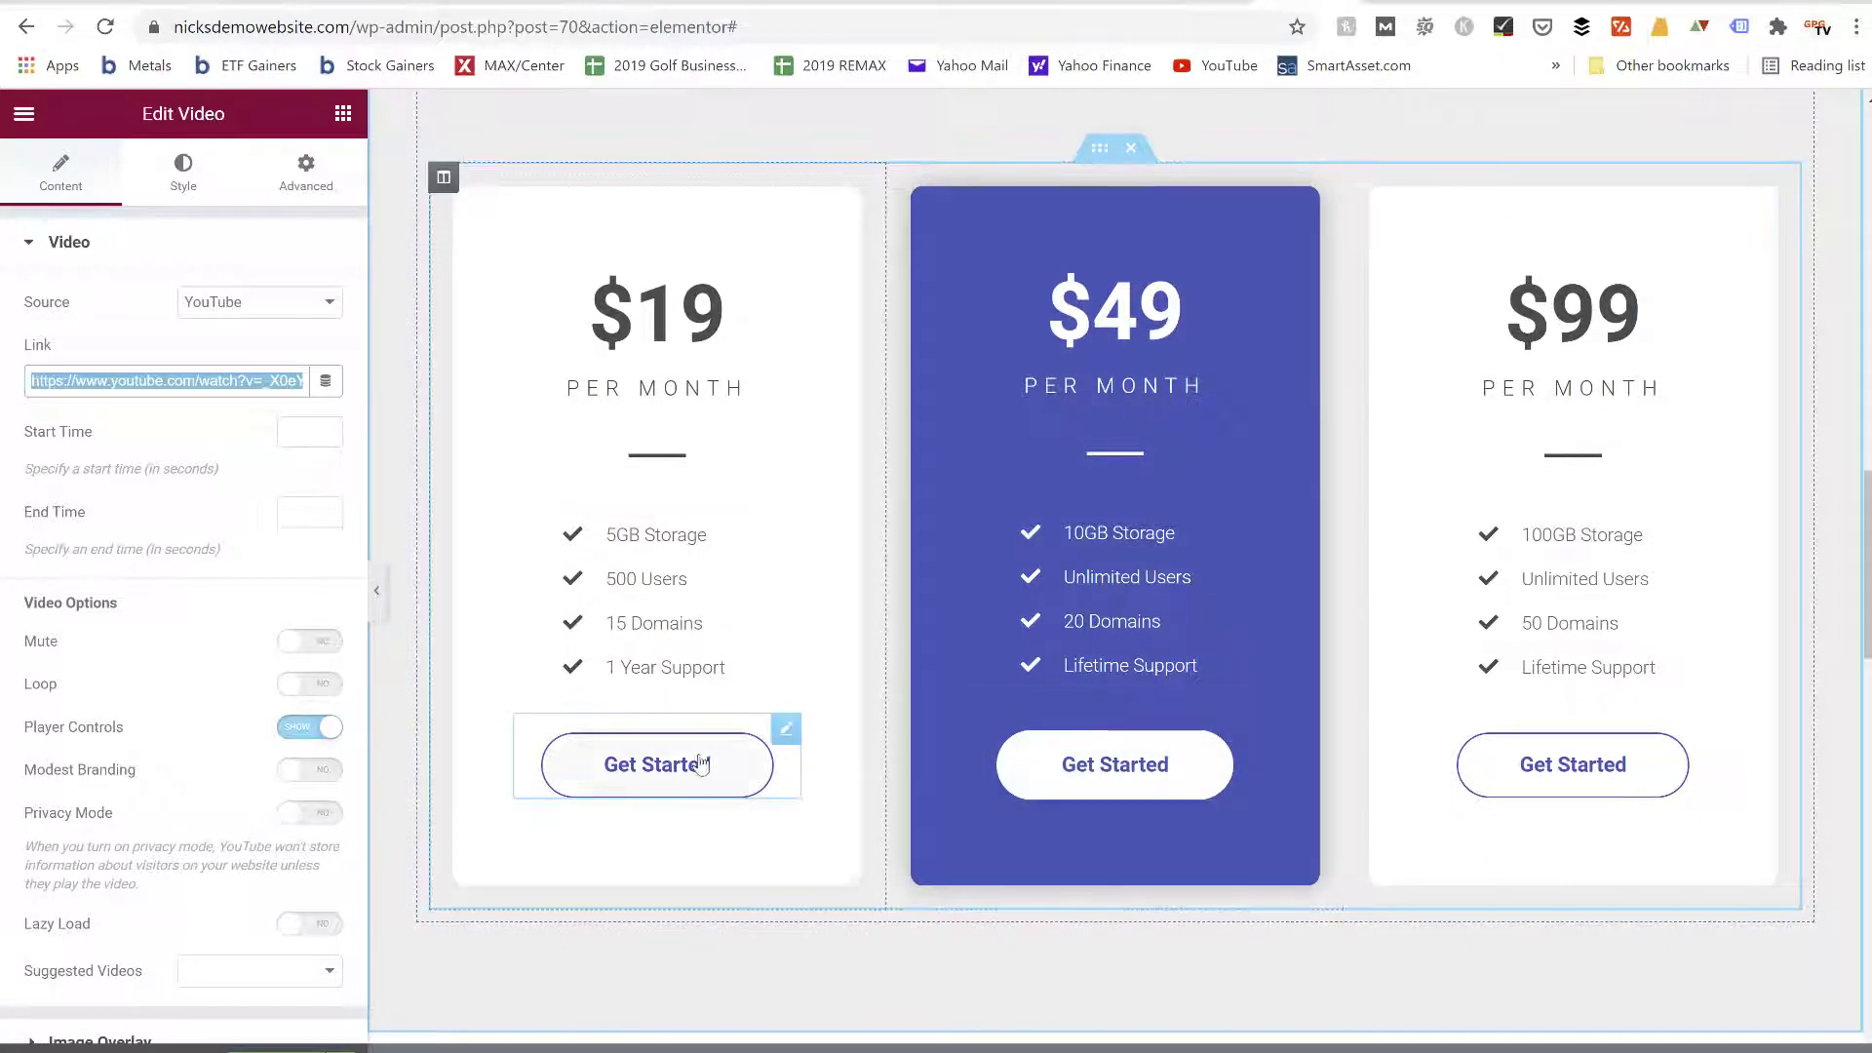
pyautogui.scroll(-4, 700, 764)
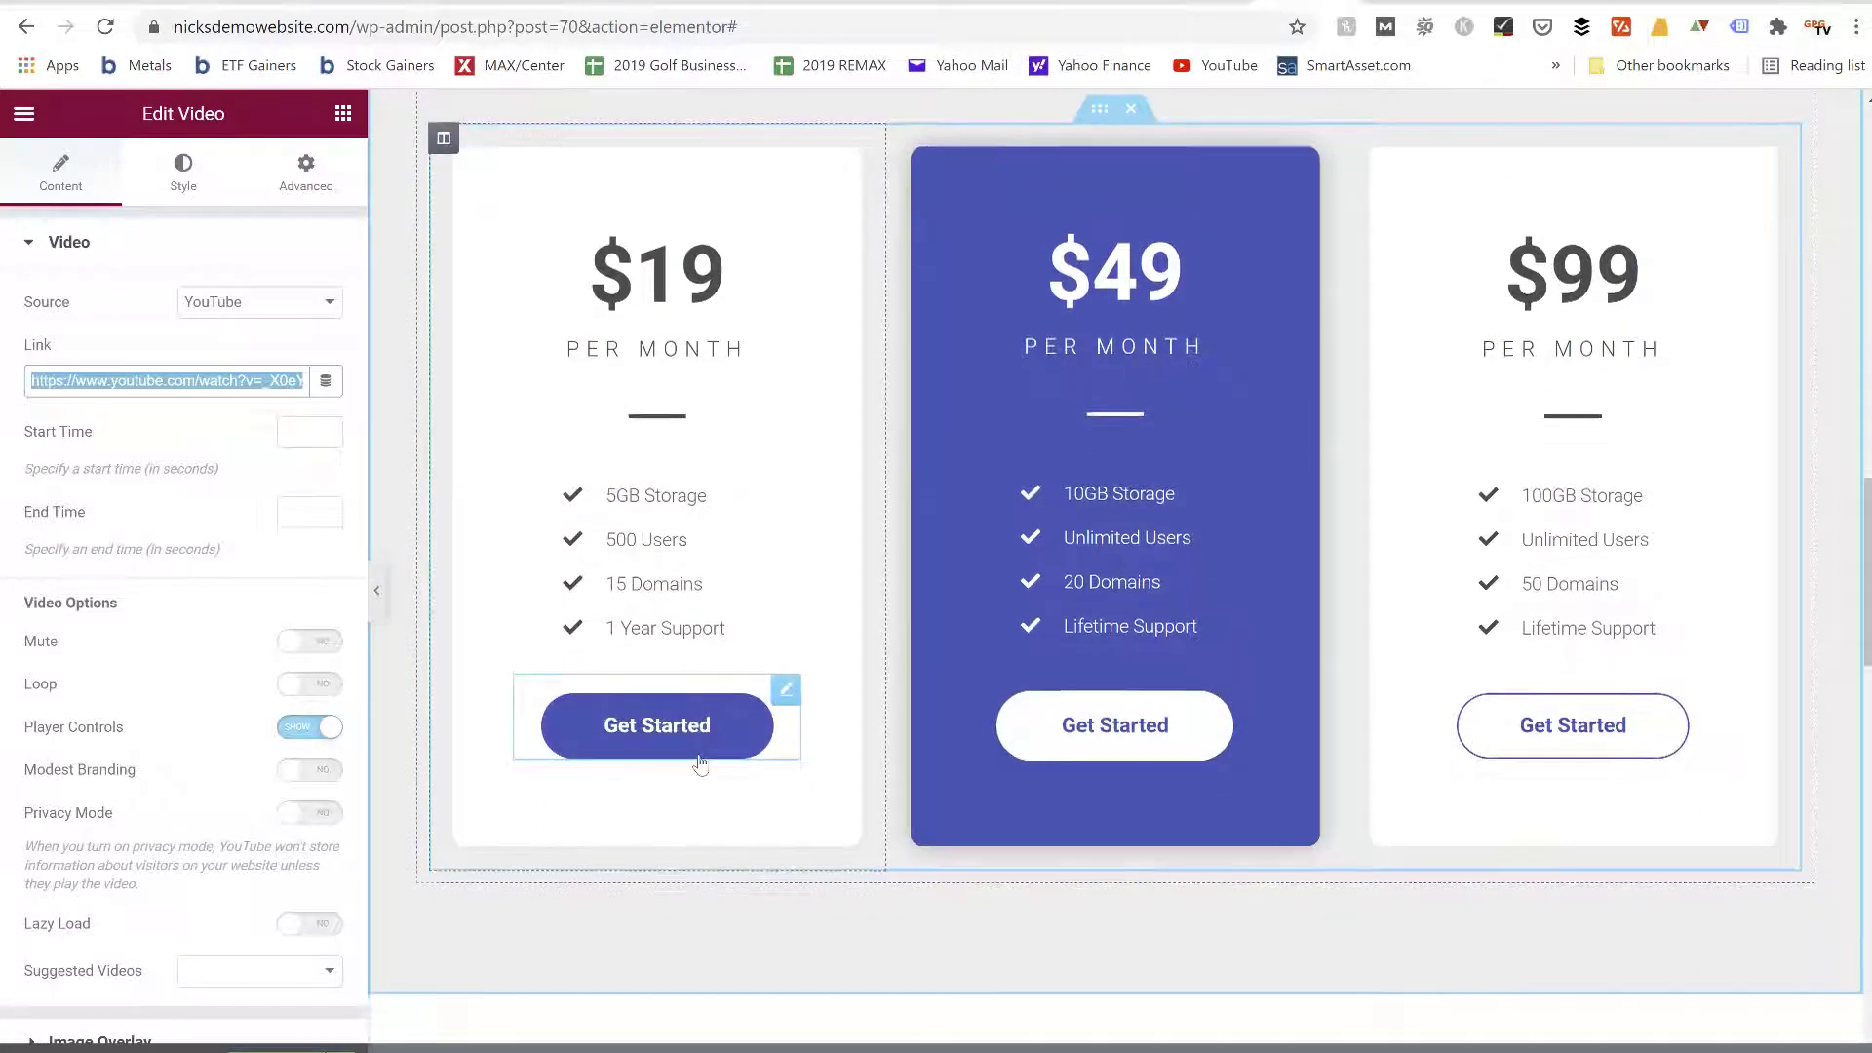
pyautogui.scroll(-5, 700, 764)
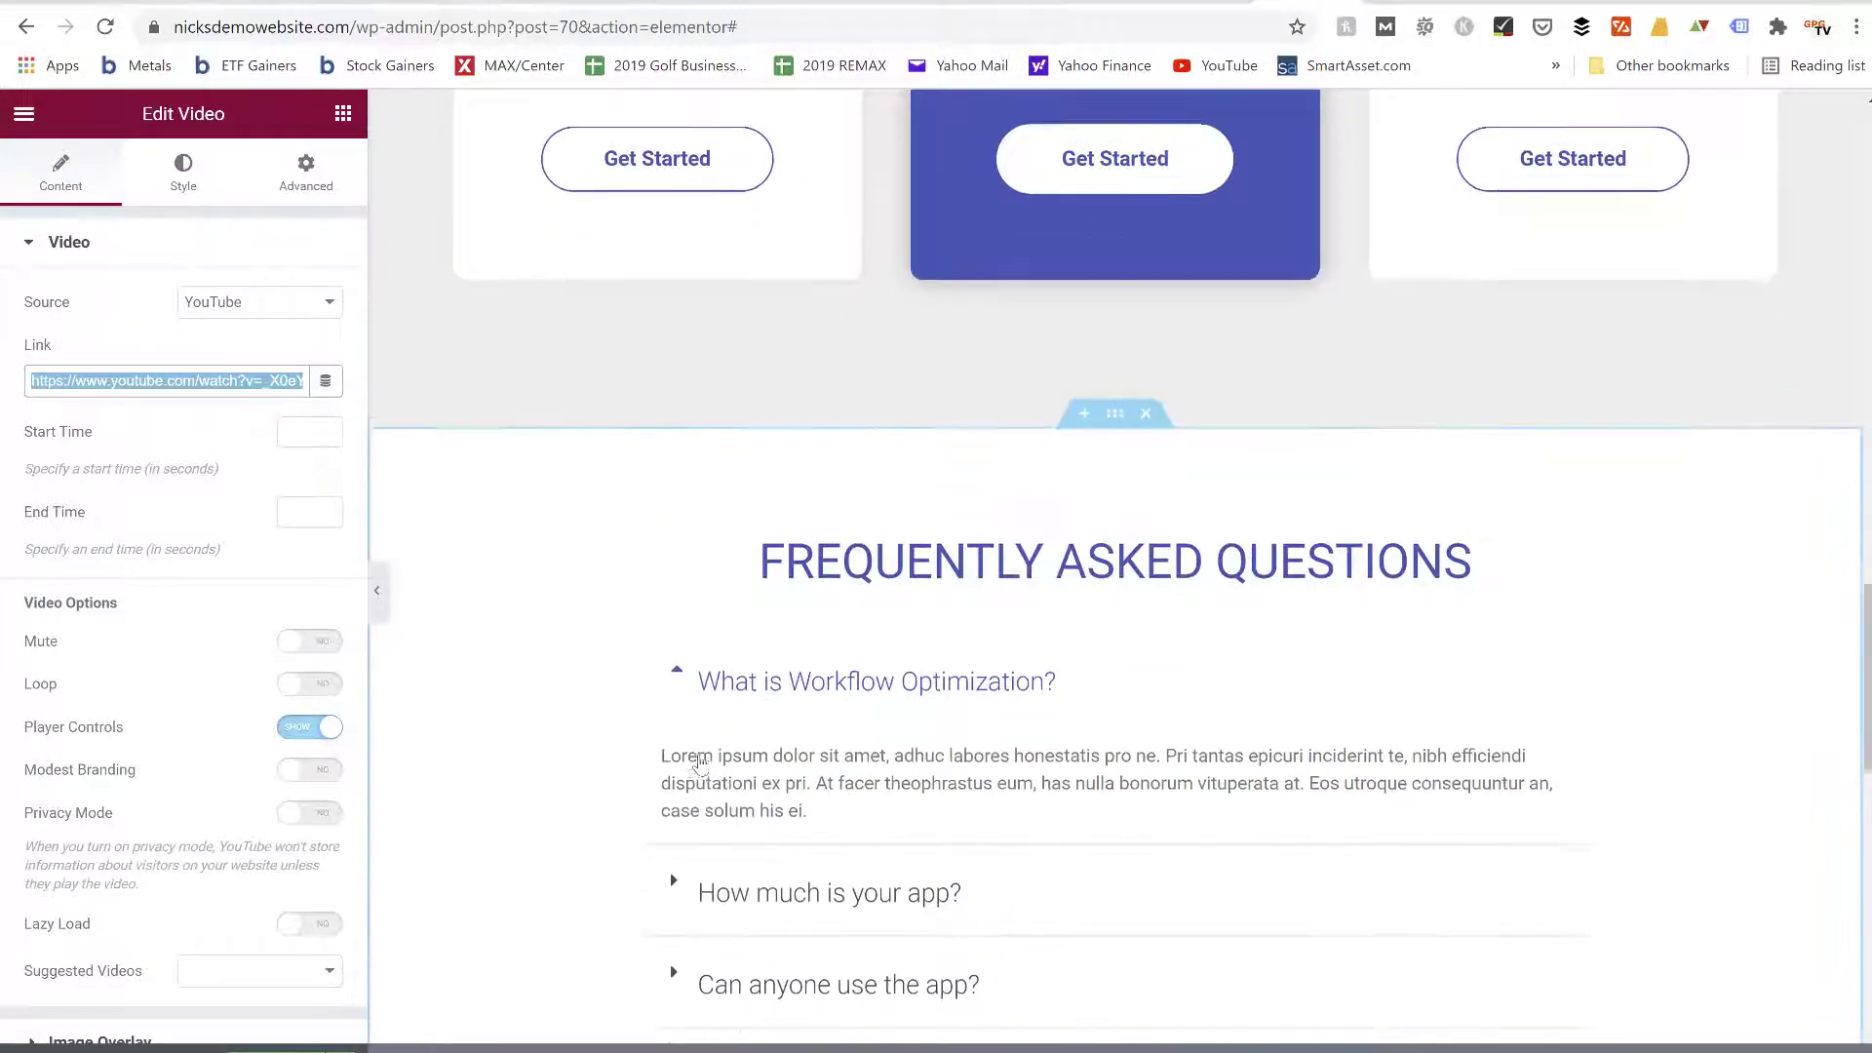
pyautogui.scroll(-6, 700, 764)
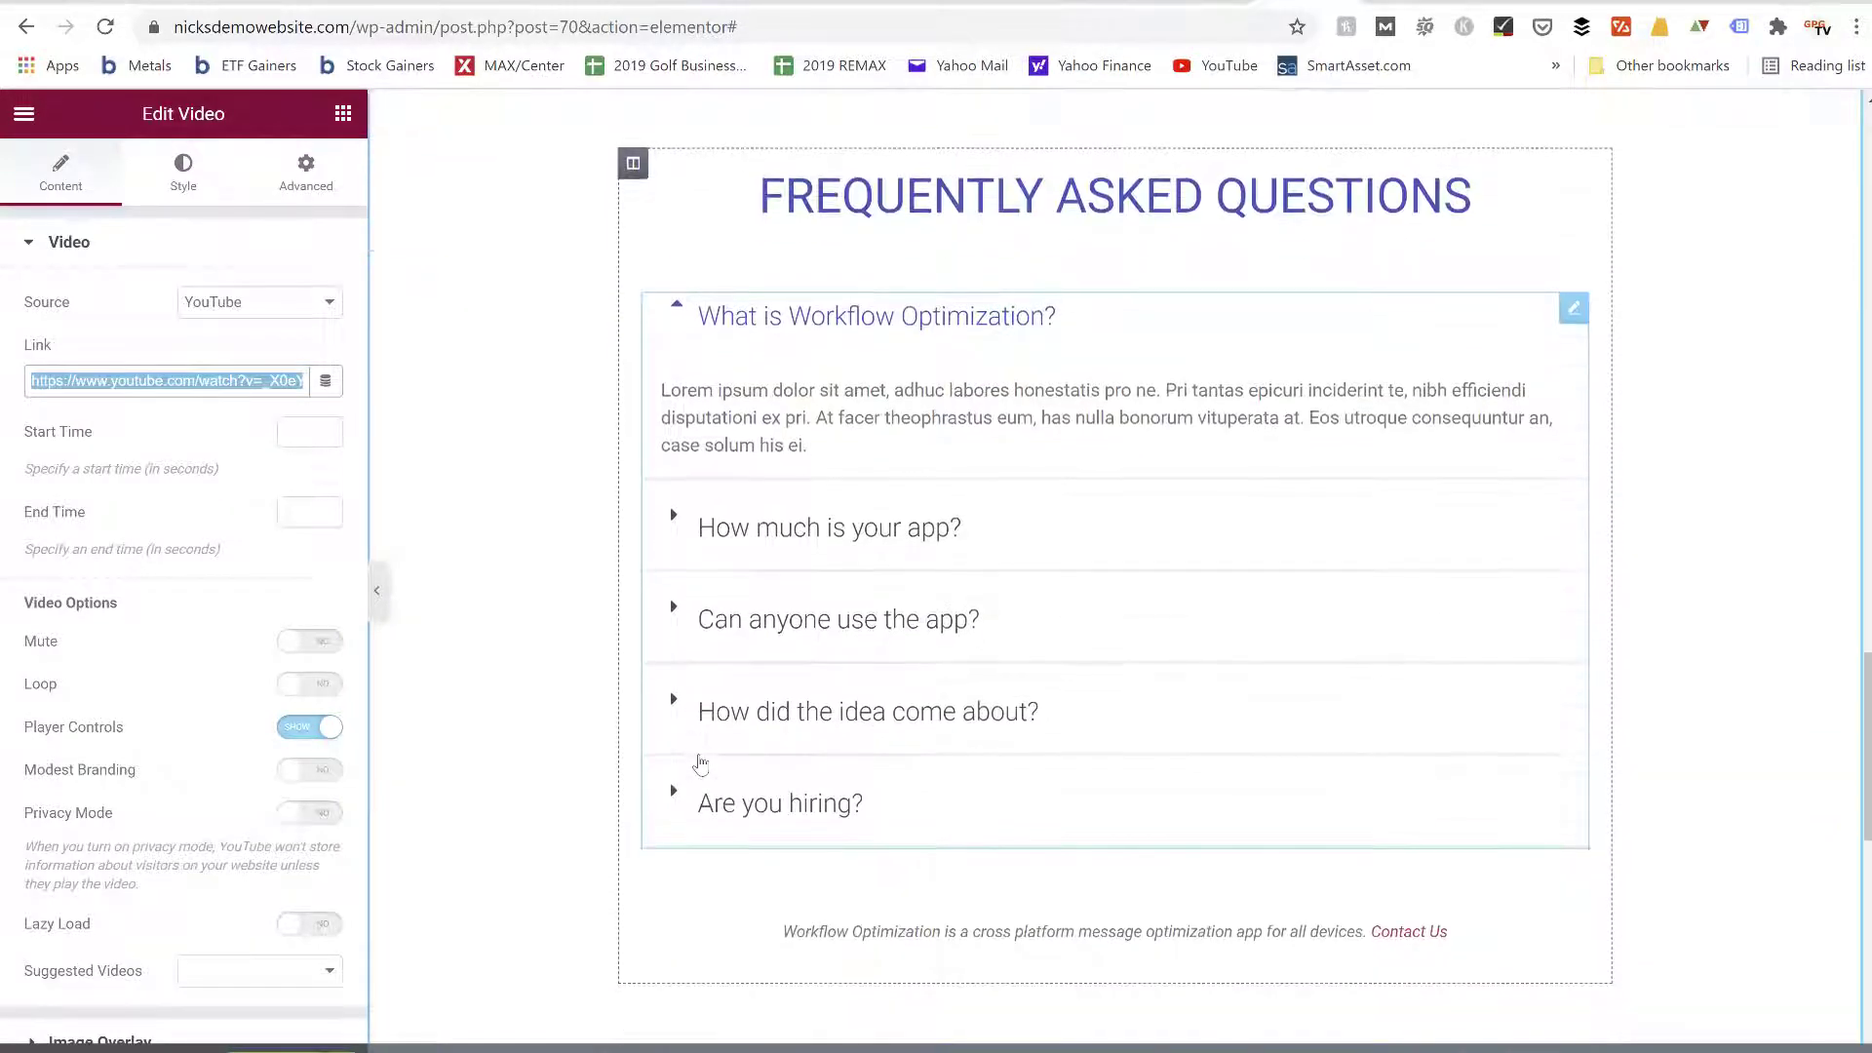
# Review the client testimonials near the end of the template and return to the main heading section
pyautogui.scroll(-7, 700, 763)
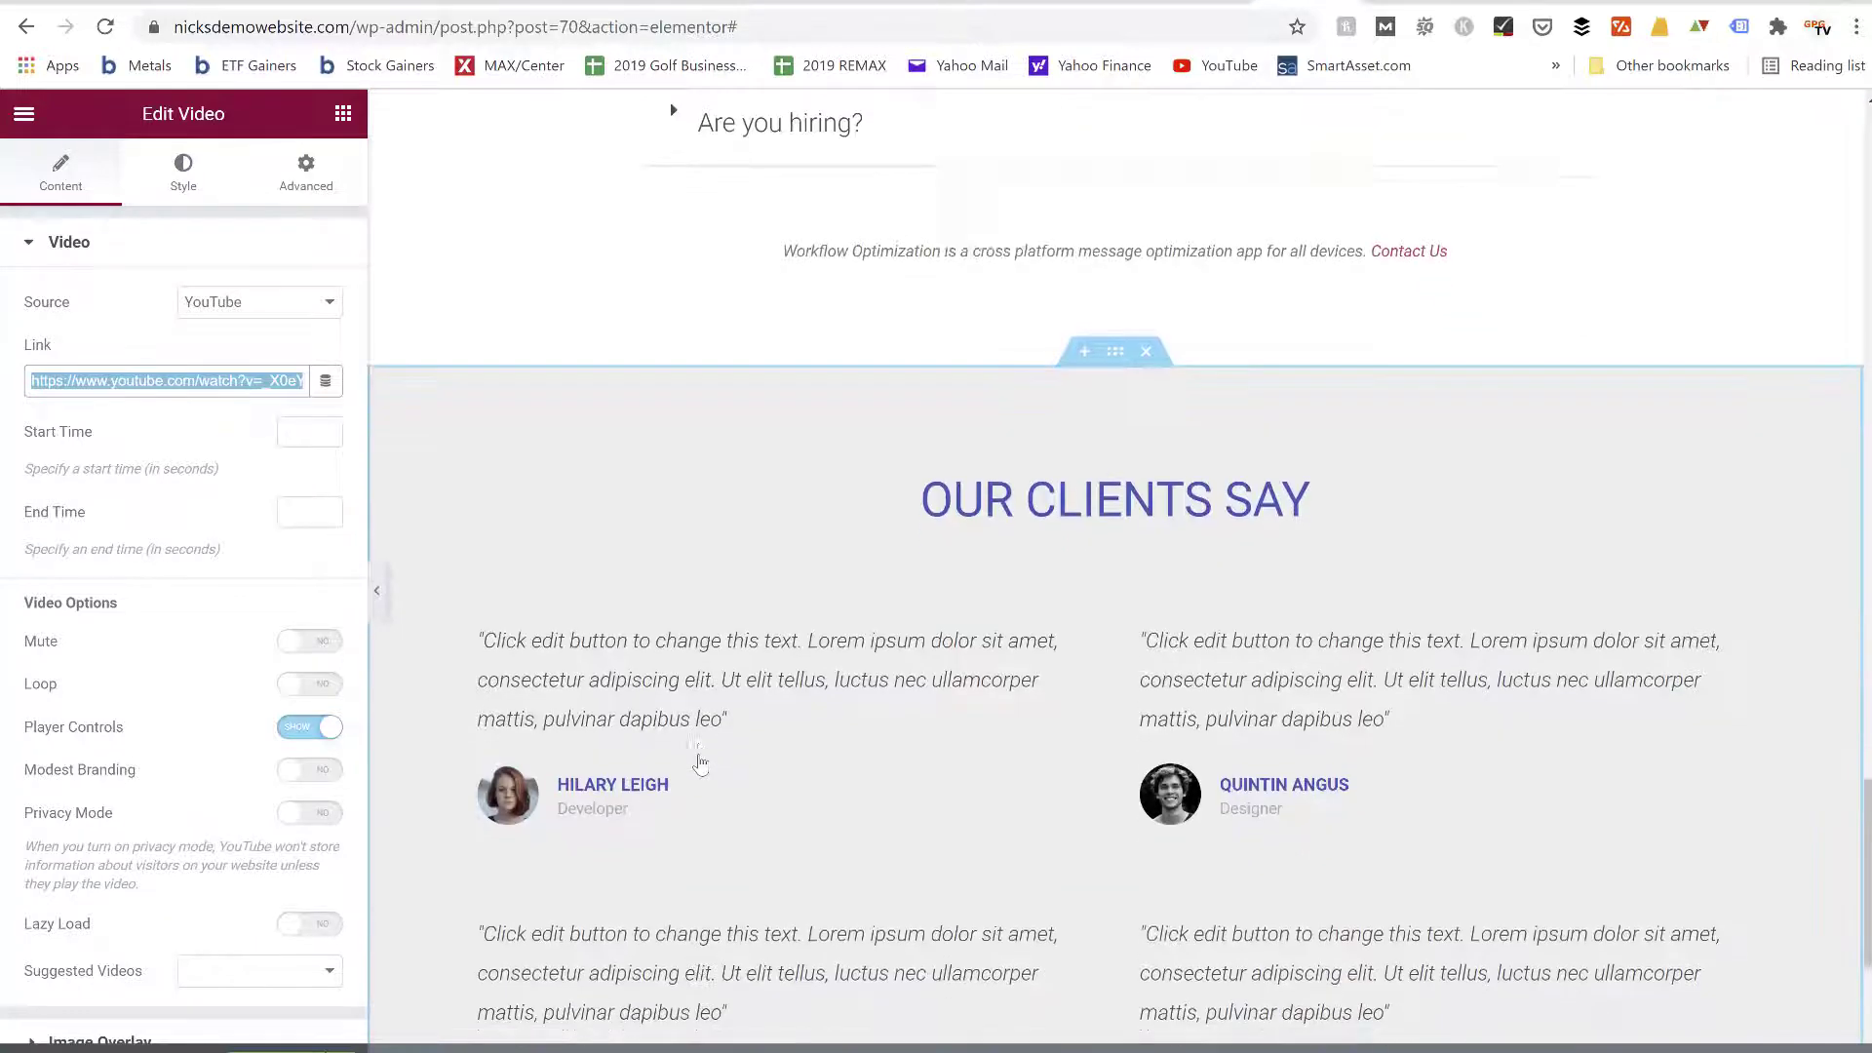
pyautogui.scroll(7, 700, 764)
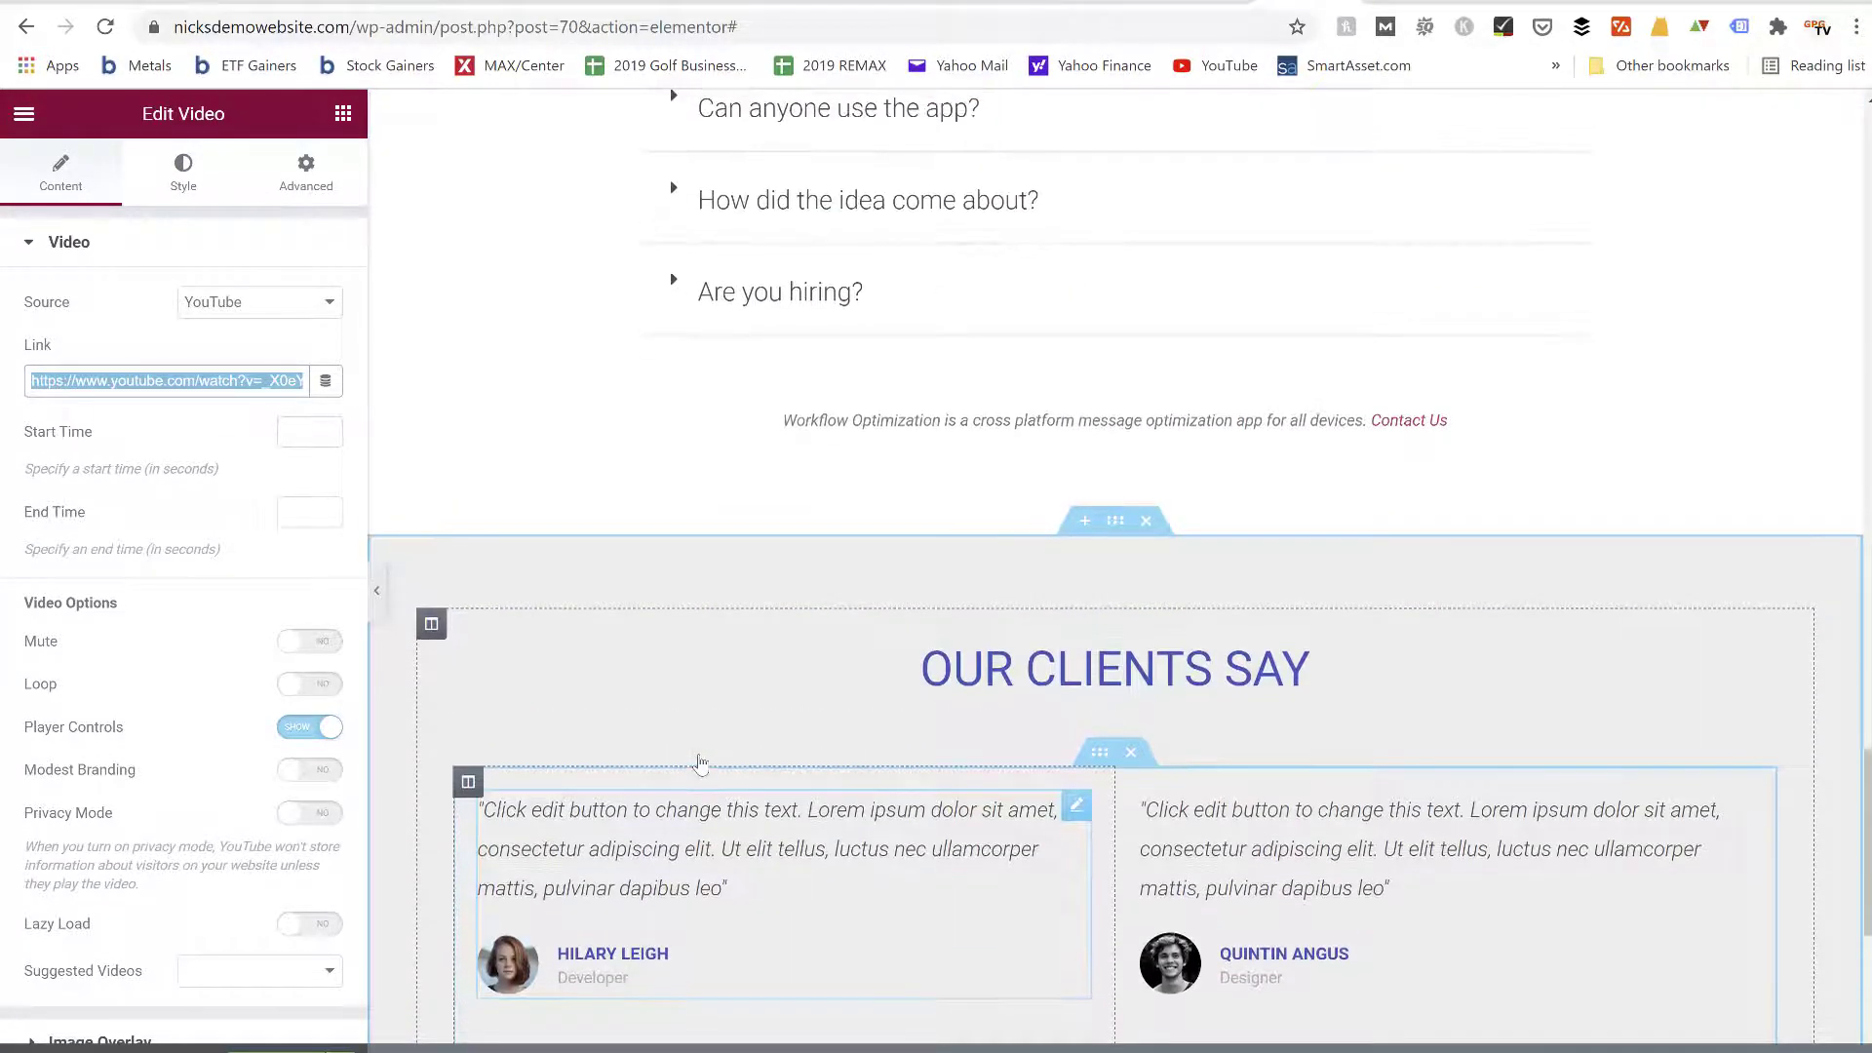
pyautogui.scroll(-5, 700, 763)
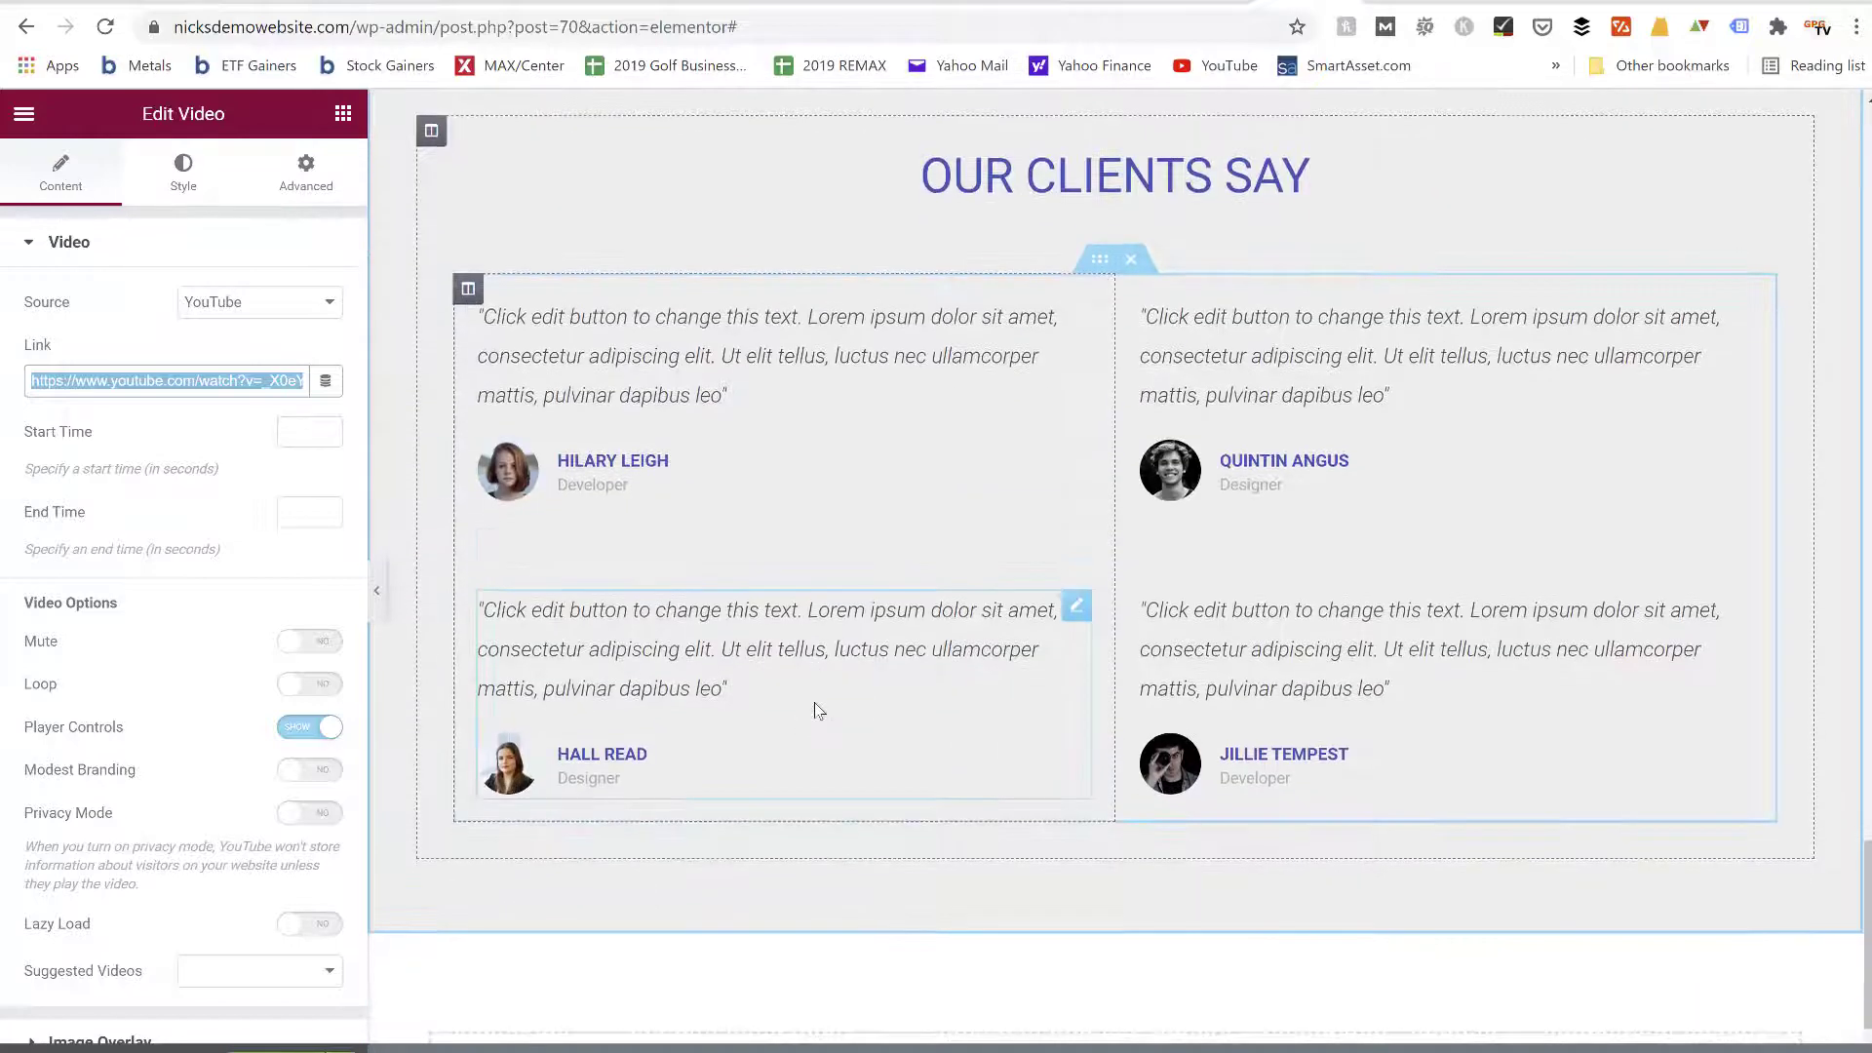
pyautogui.scroll(10, 815, 704)
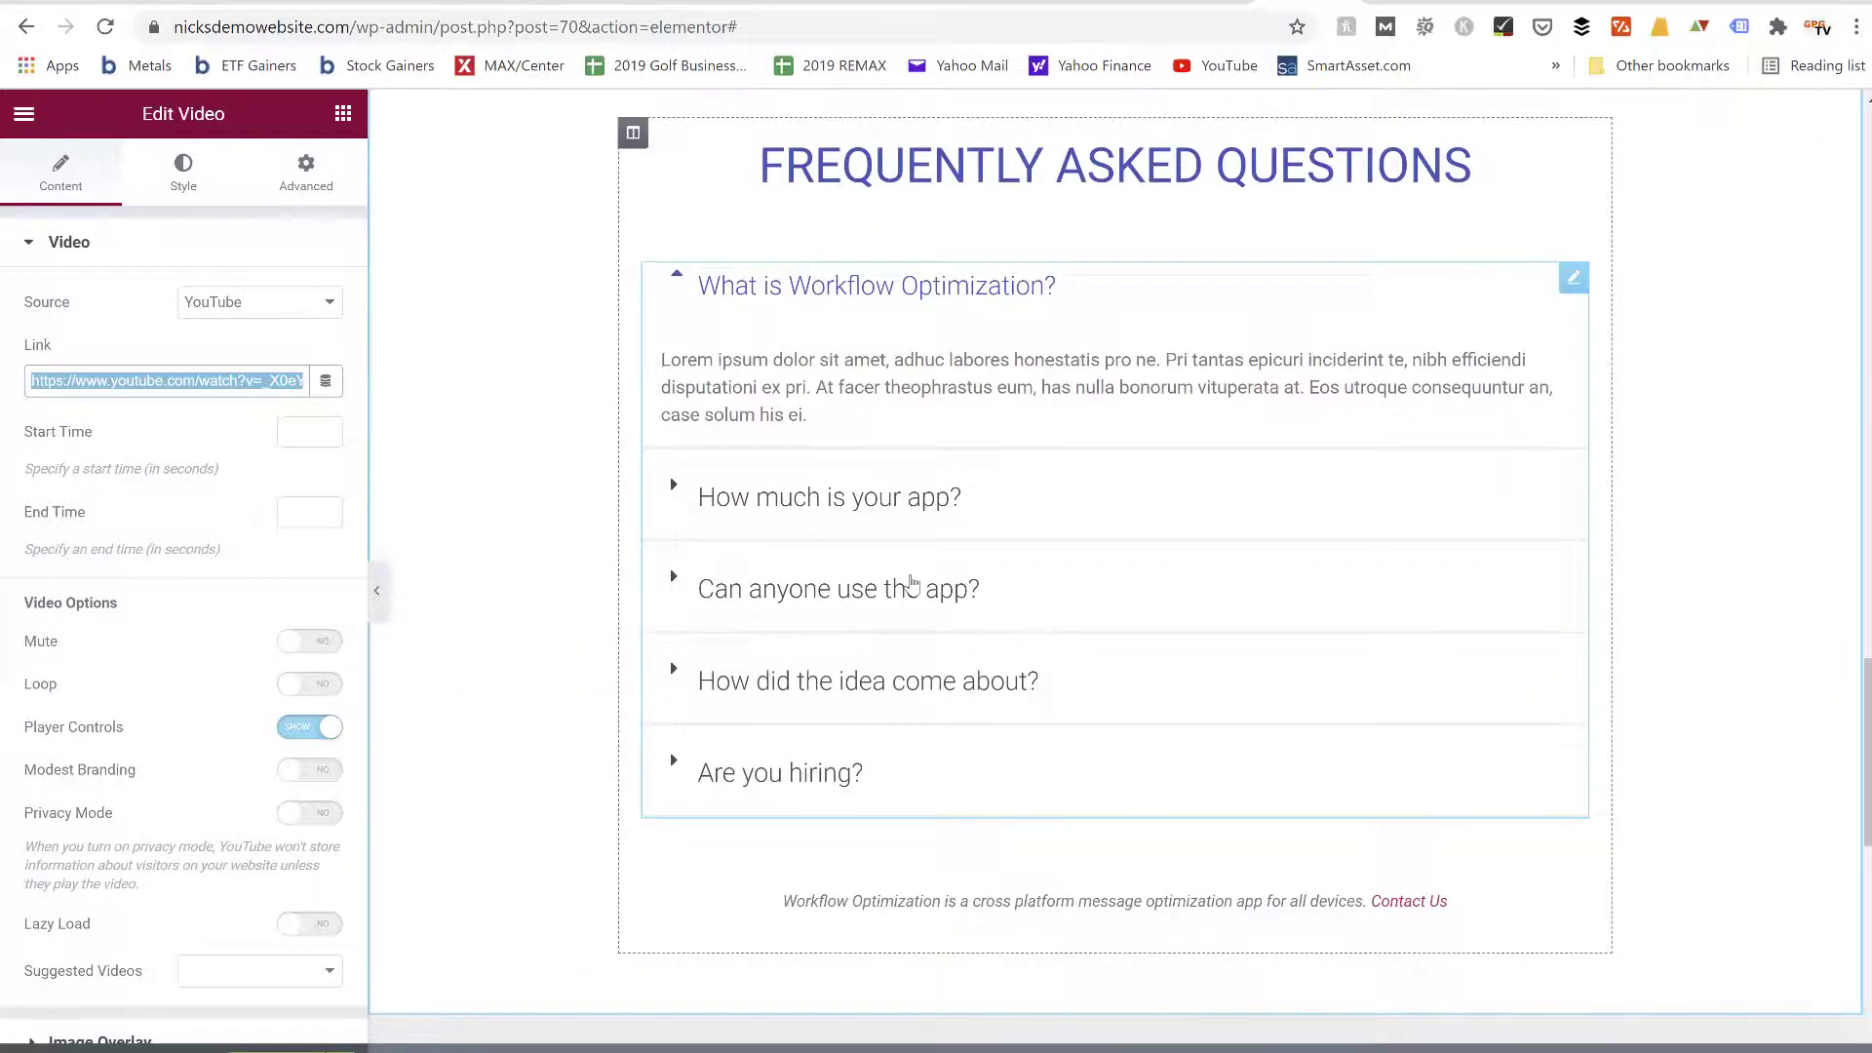
pyautogui.scroll(12, 911, 582)
pyautogui.scroll(14, 911, 582)
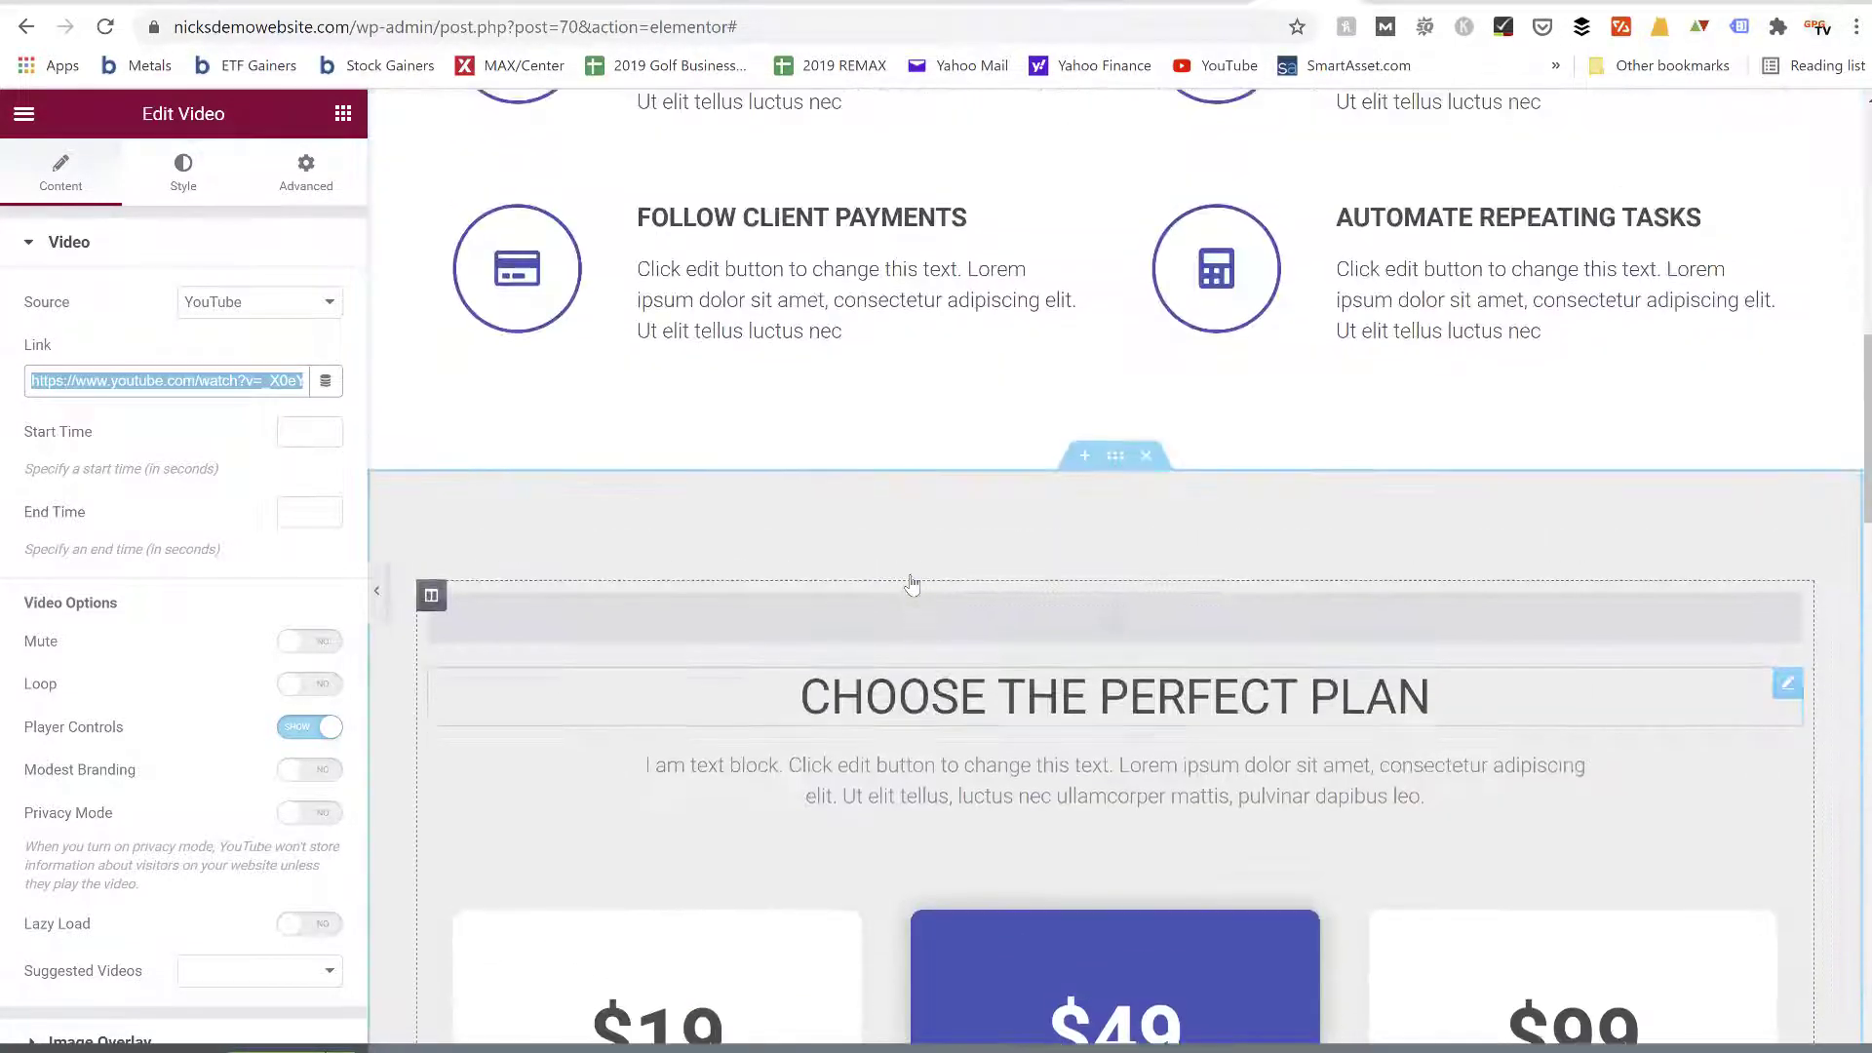
pyautogui.scroll(5, 912, 583)
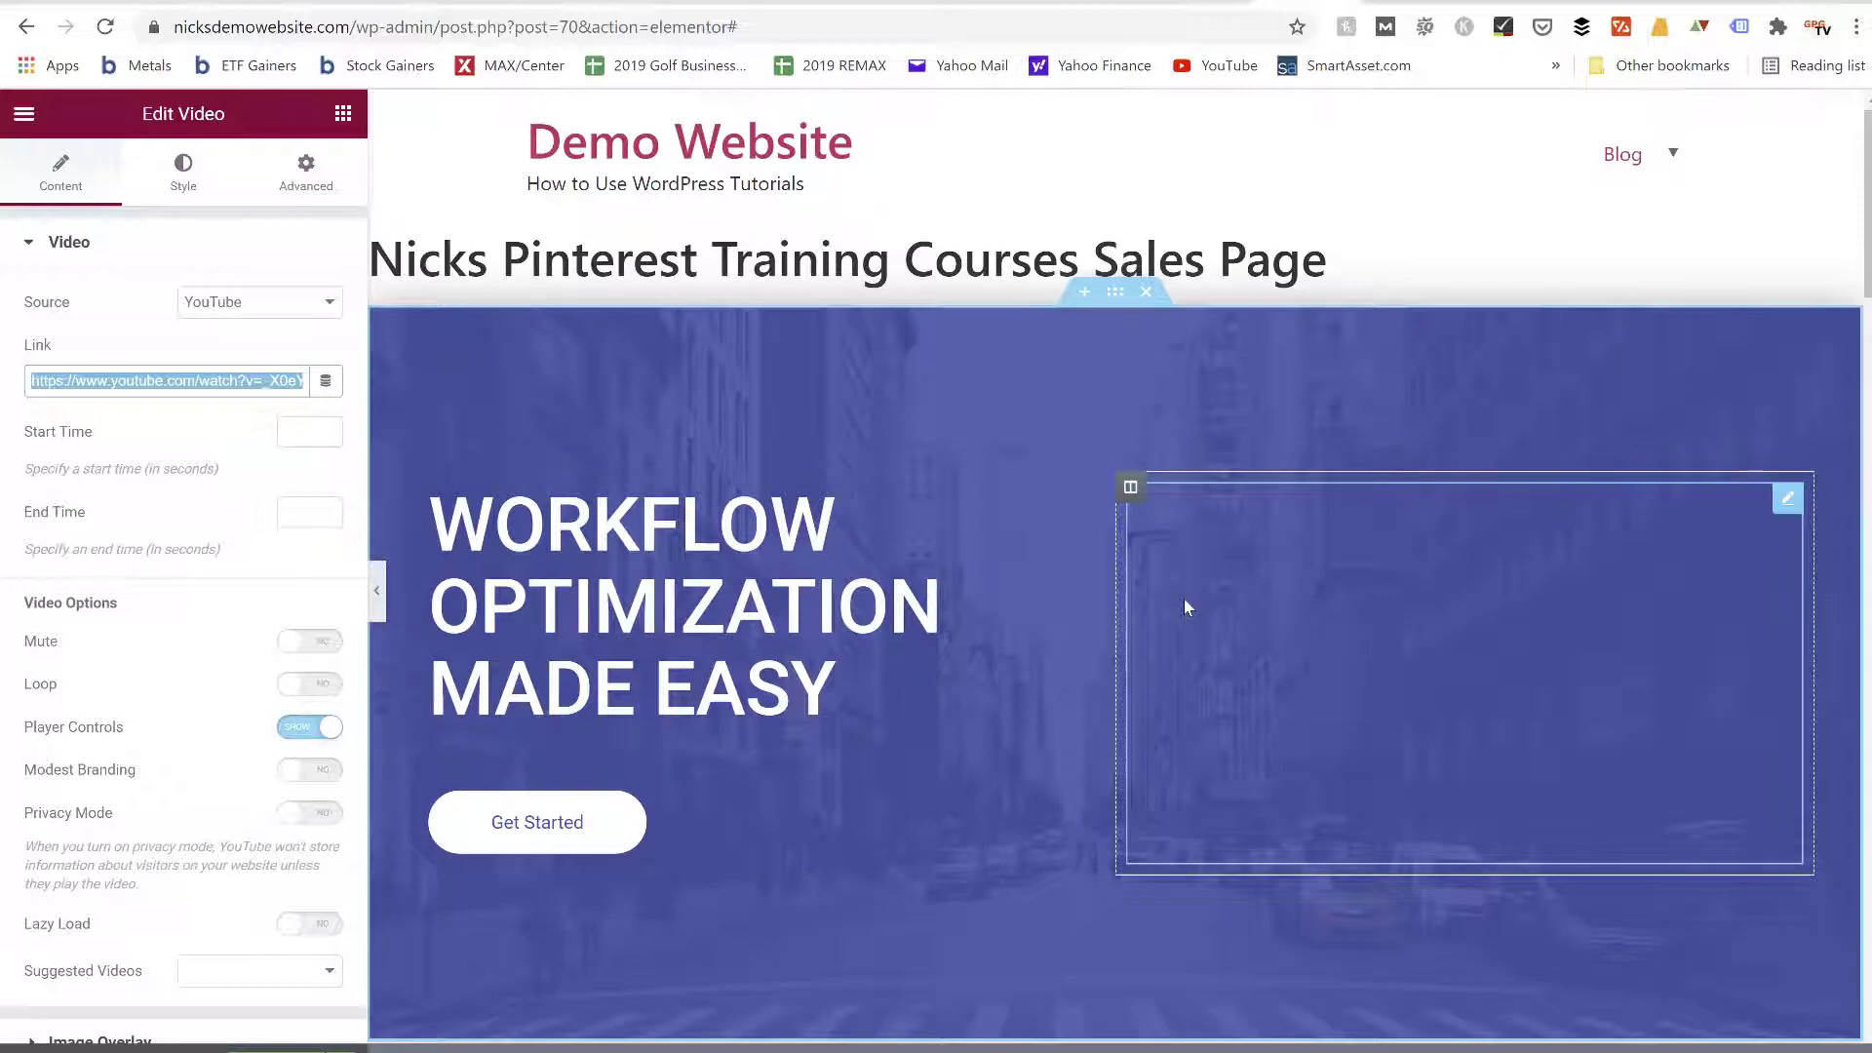
# Switch to the Pinterest pin "12 Best Golf Drills to Score Below 80", look it over and open its linked foygolfacademy.com page
pyautogui.click(572, 8)
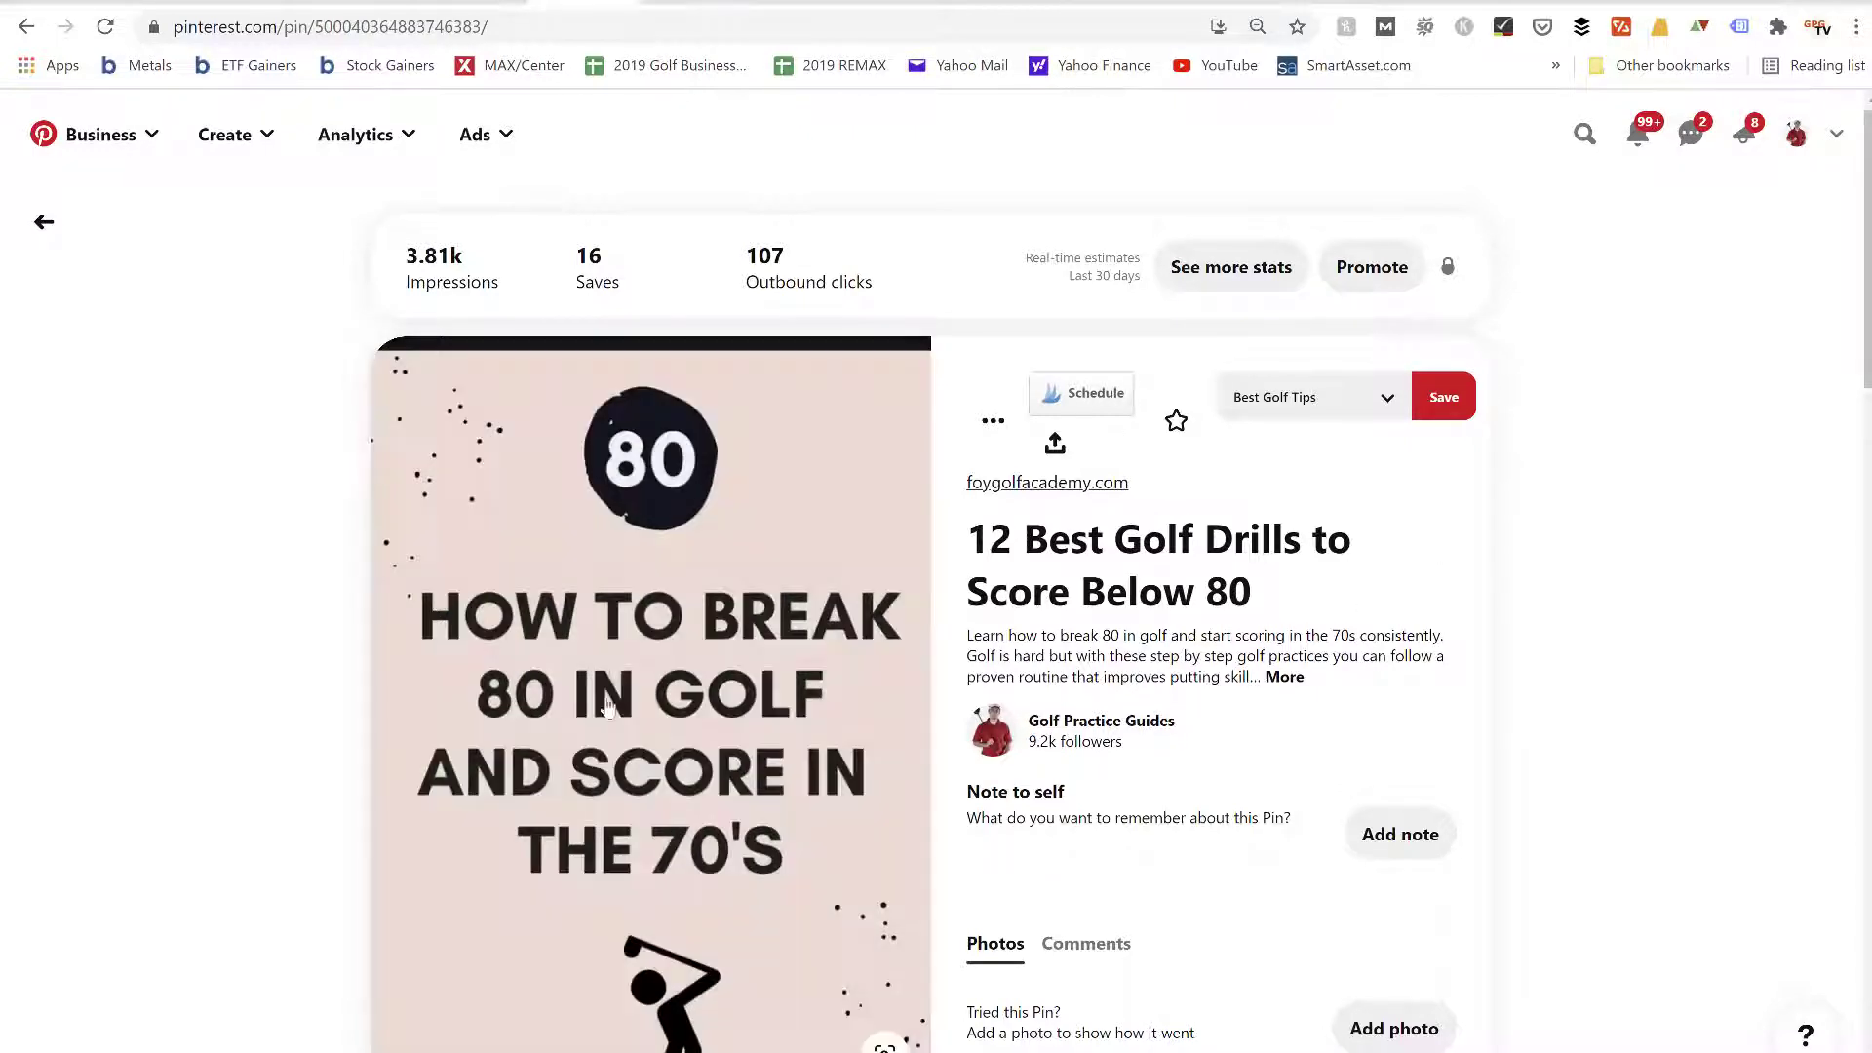
pyautogui.scroll(-1, 606, 707)
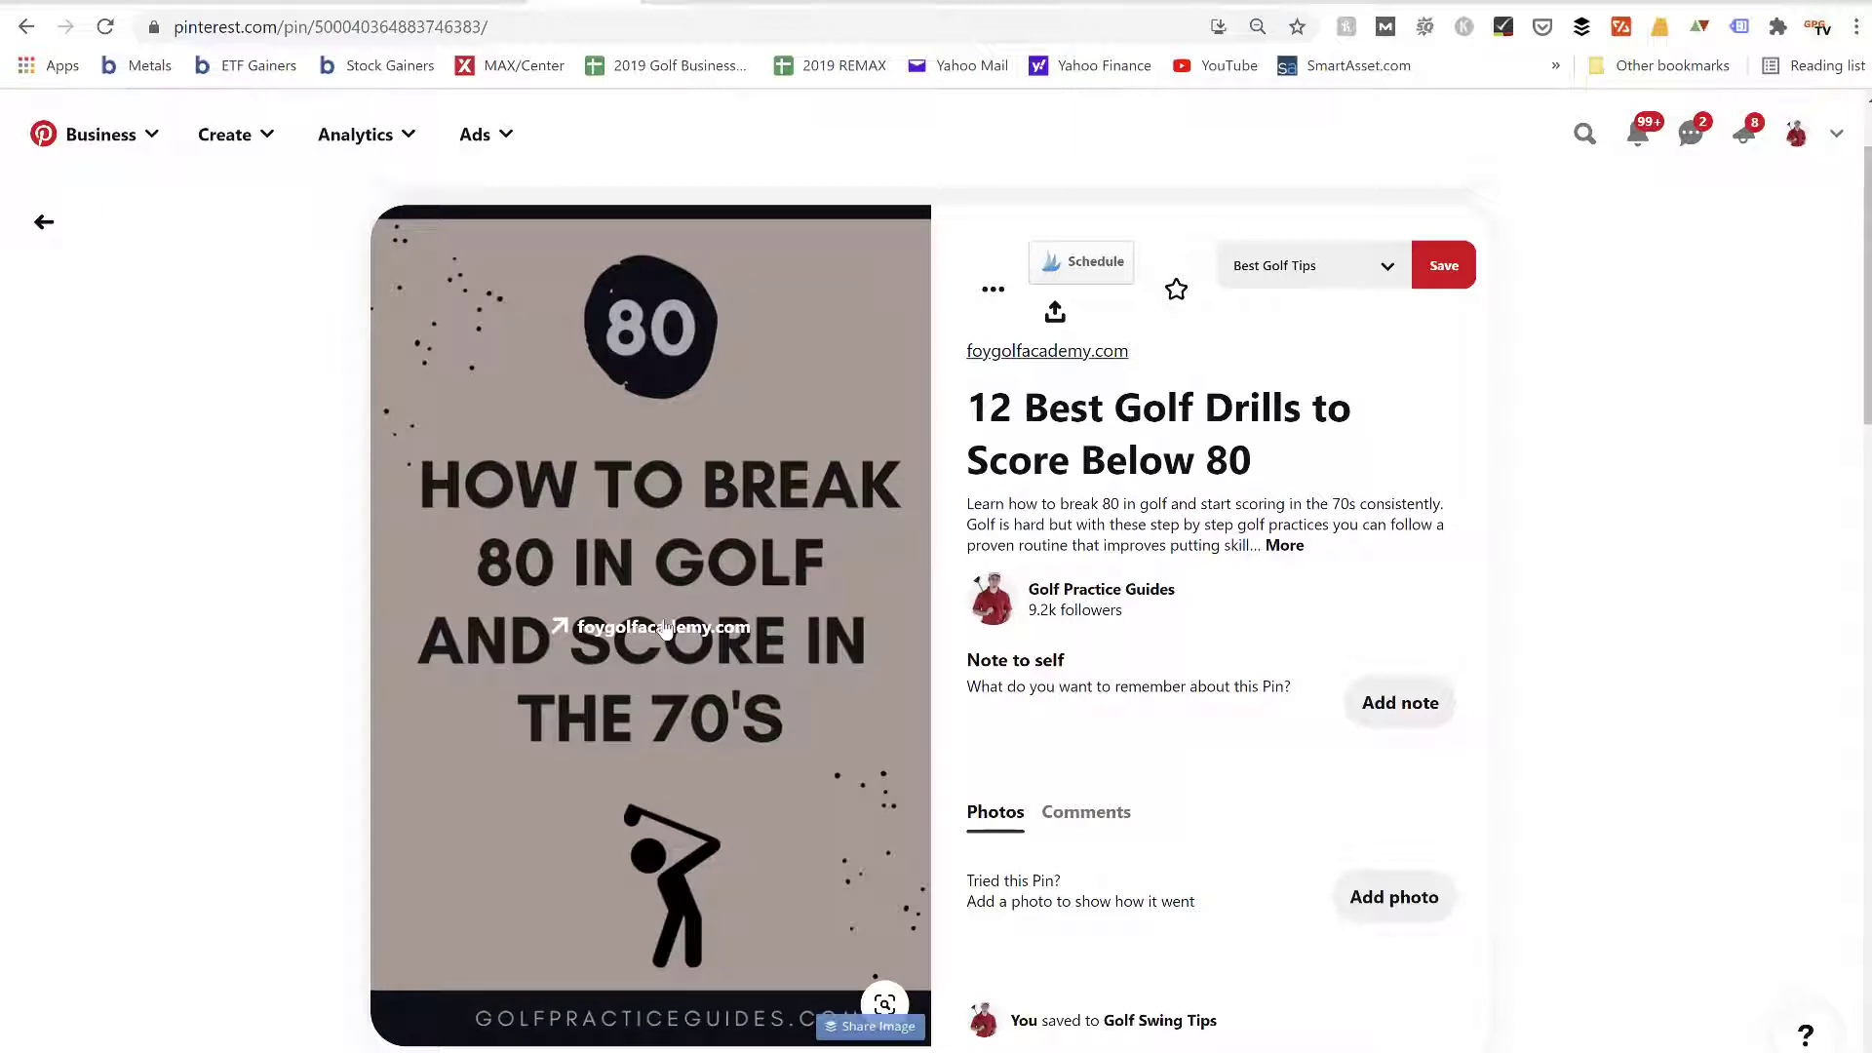
pyautogui.scroll(1, 366, 612)
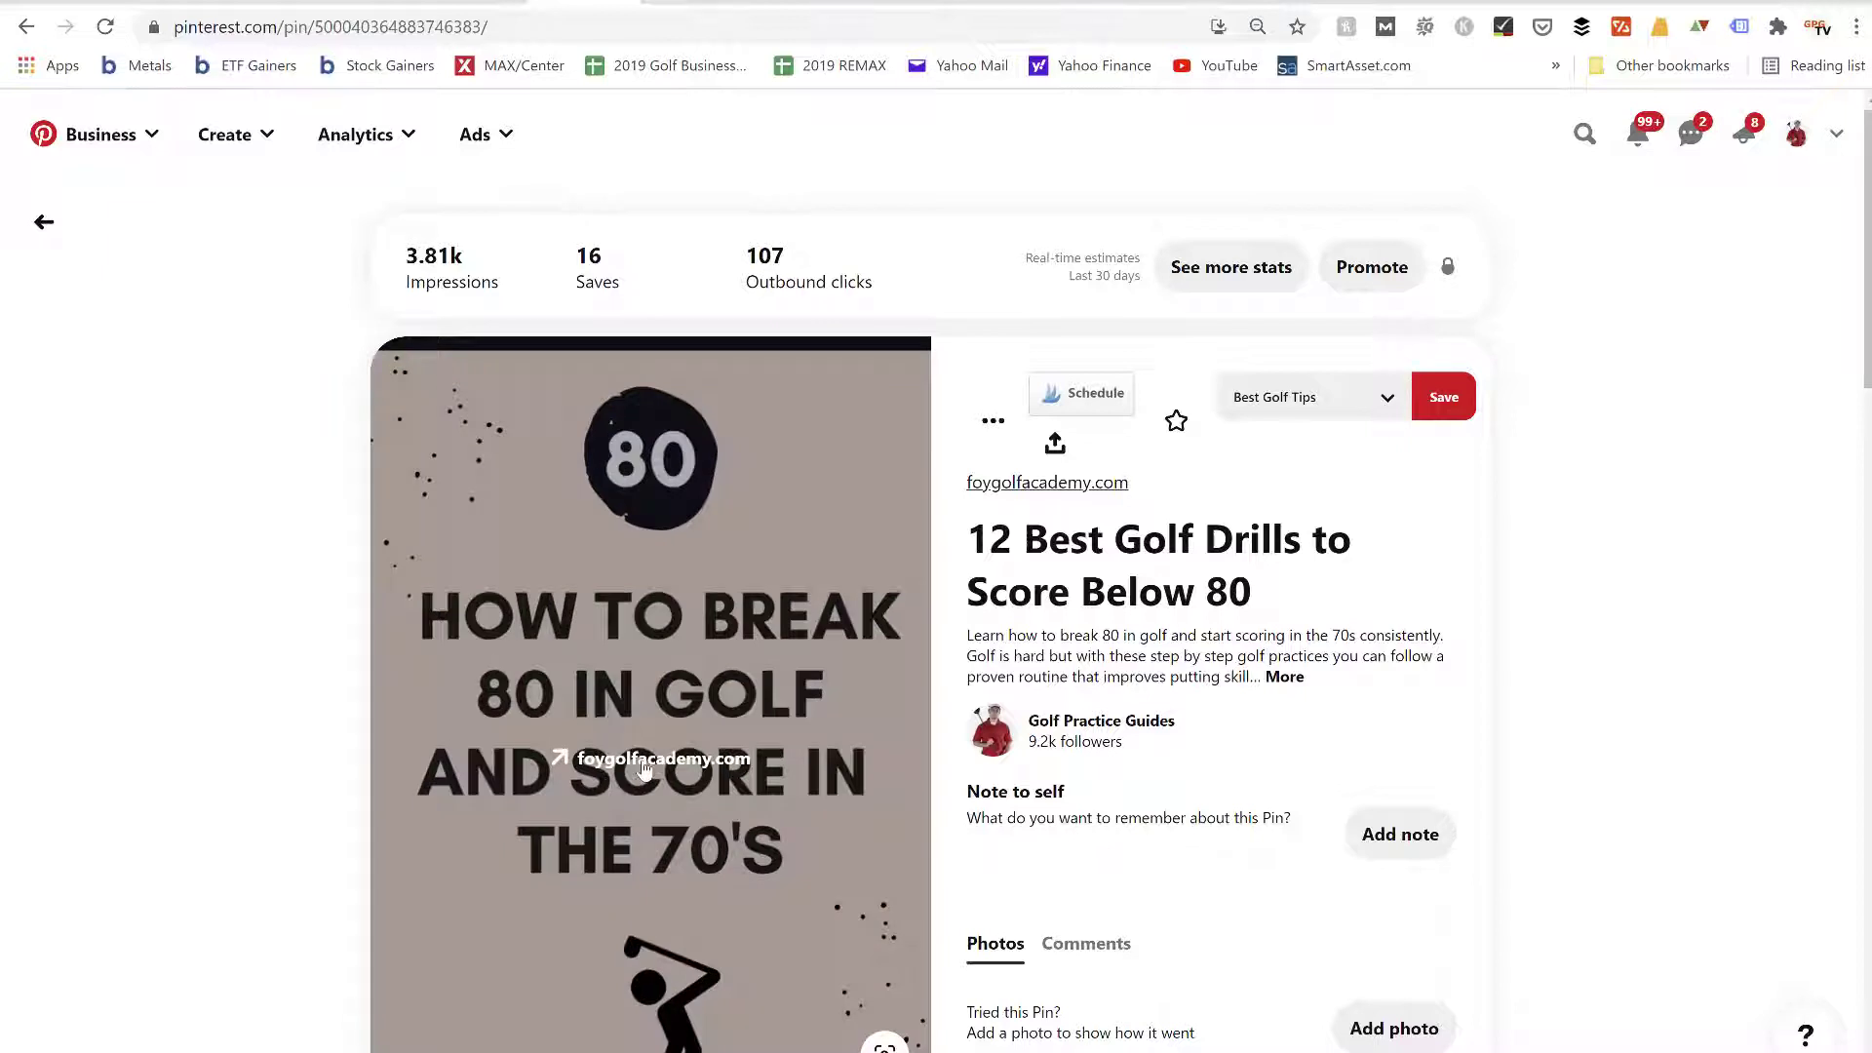
pyautogui.click(644, 769)
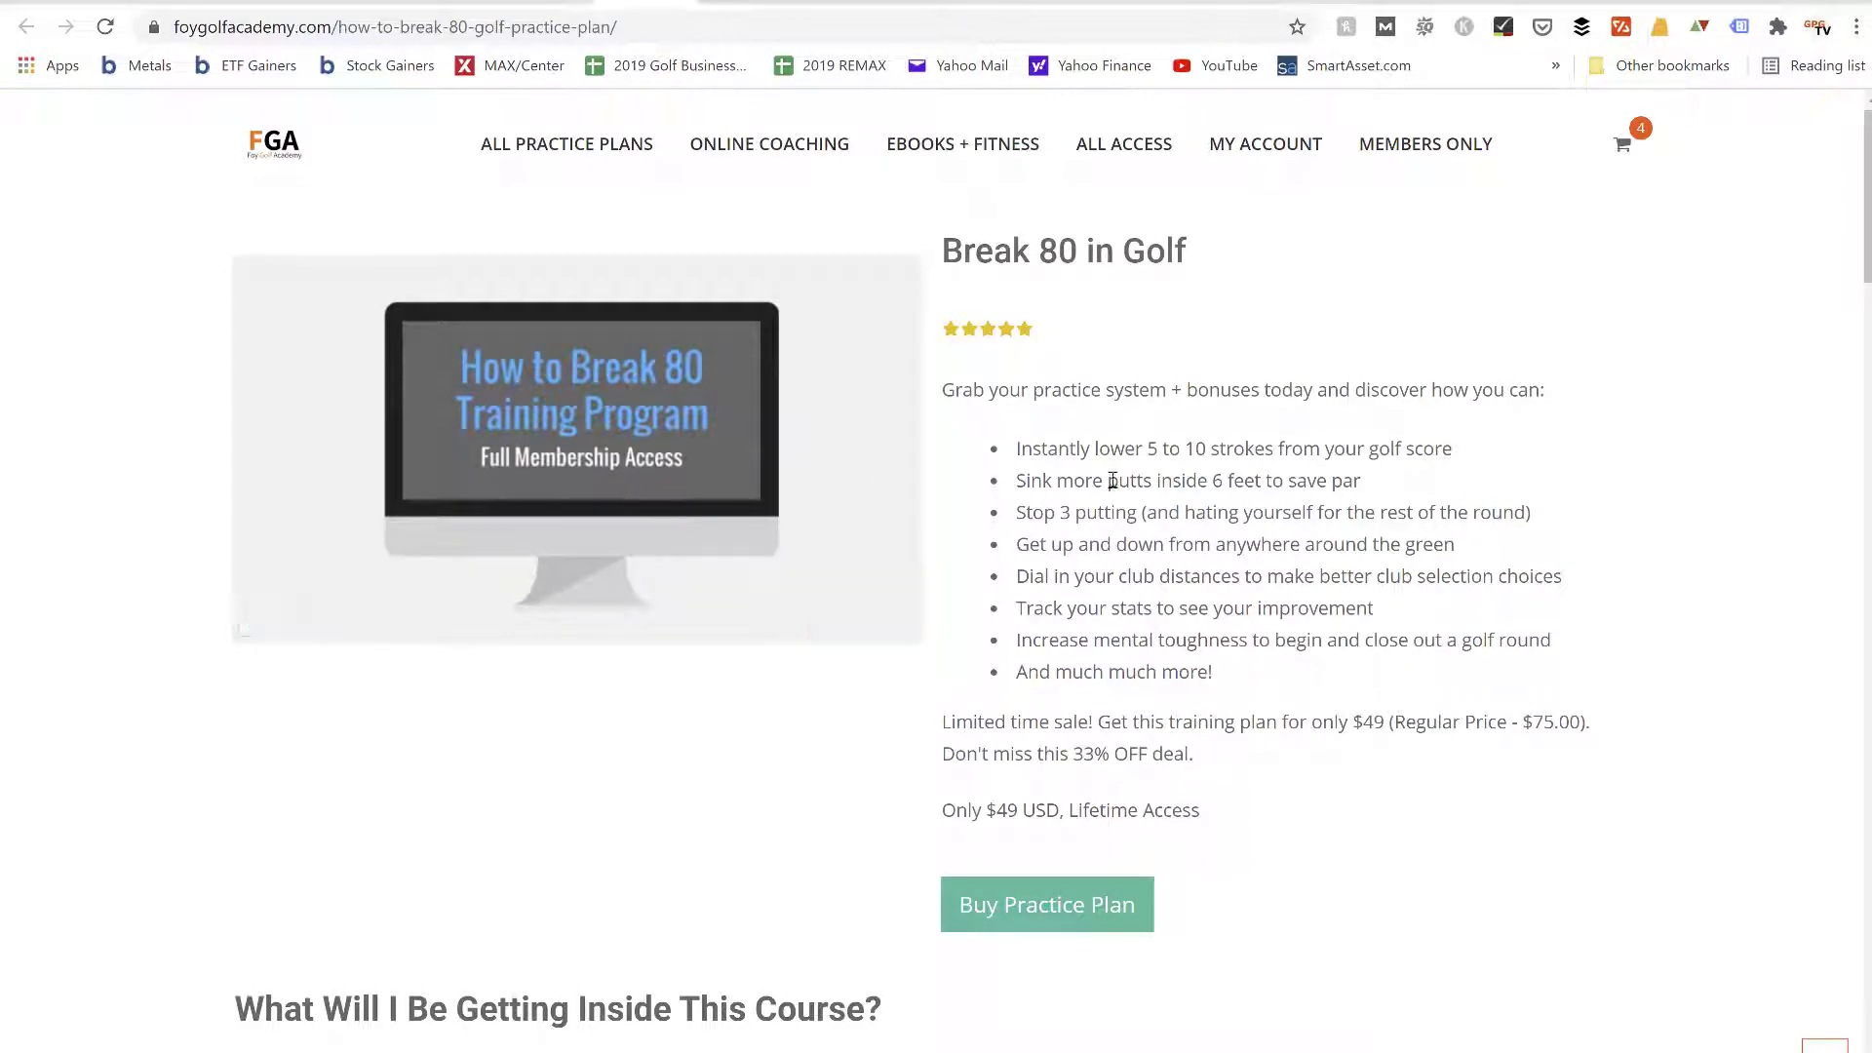
# Examine the "Break 80 in Golf" sales page, including its course contents, expected results, purchase buttons and money-back guarantee
pyautogui.scroll(-1, 1113, 479)
pyautogui.scroll(-8, 1113, 479)
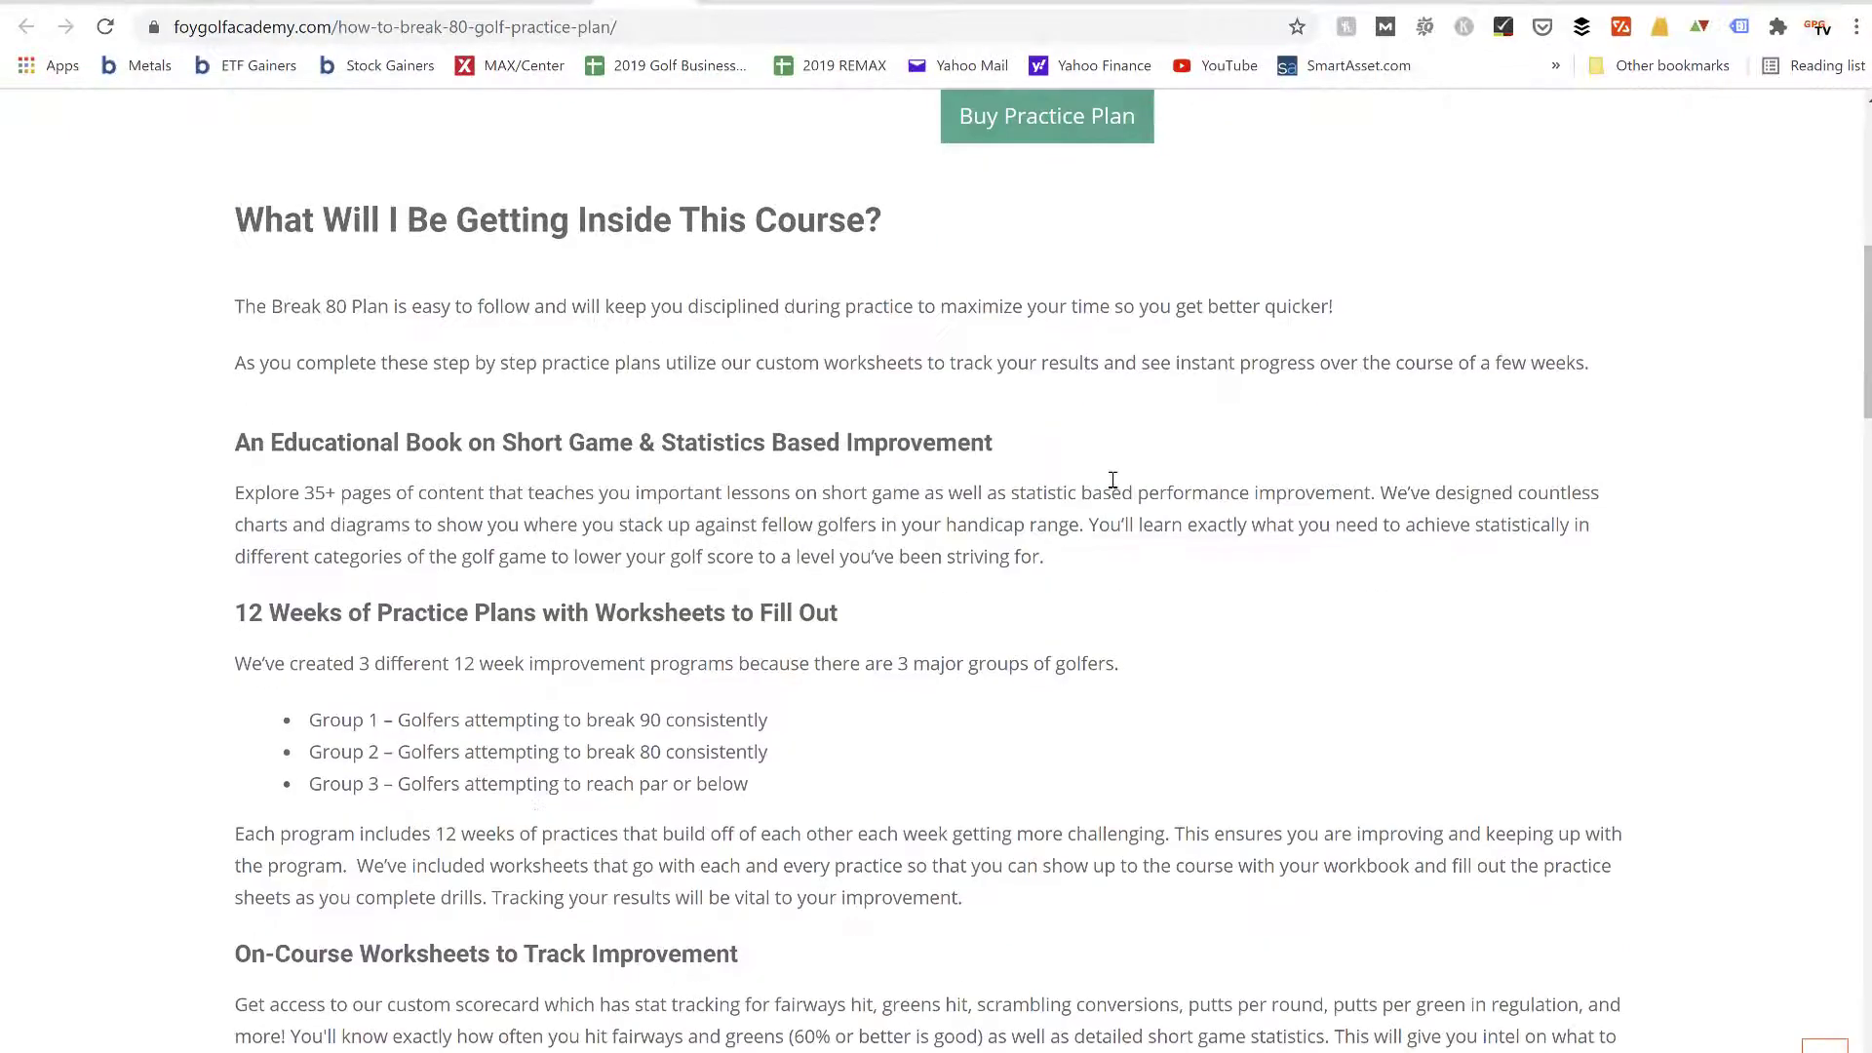
pyautogui.scroll(-9, 1113, 479)
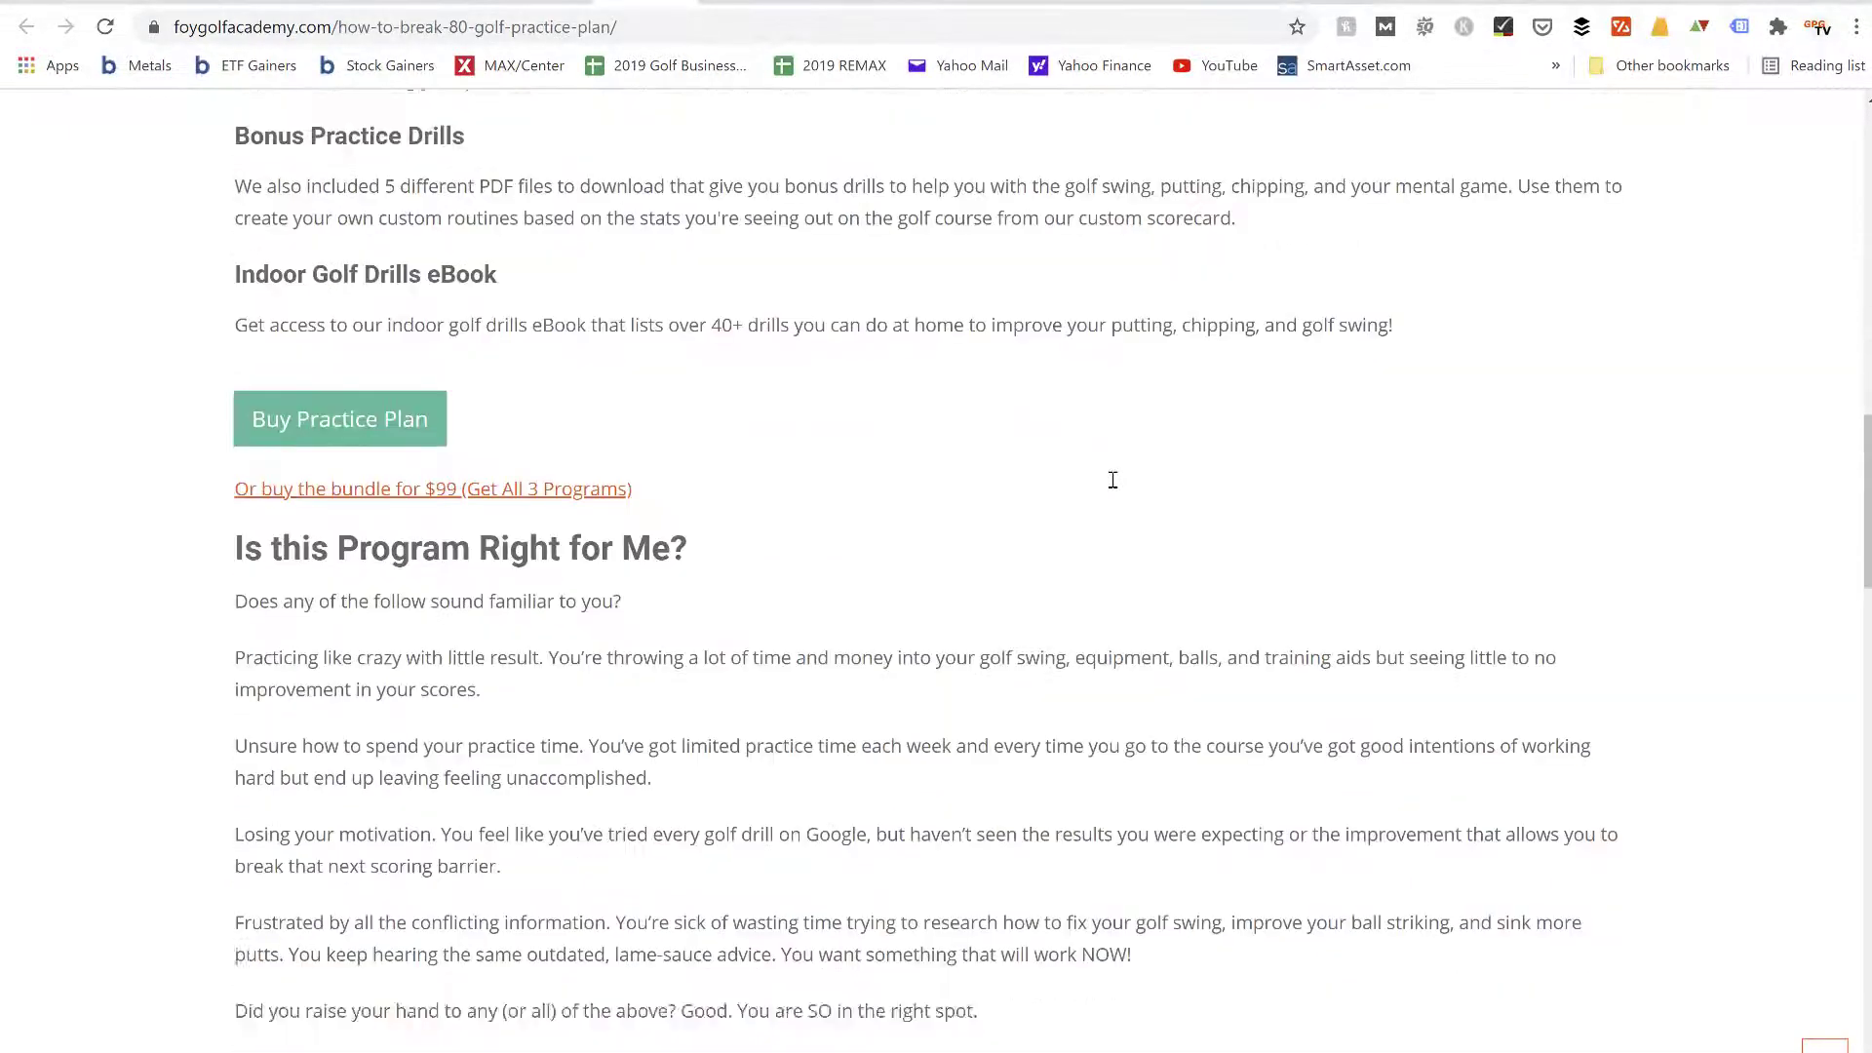
pyautogui.scroll(-9, 382, 290)
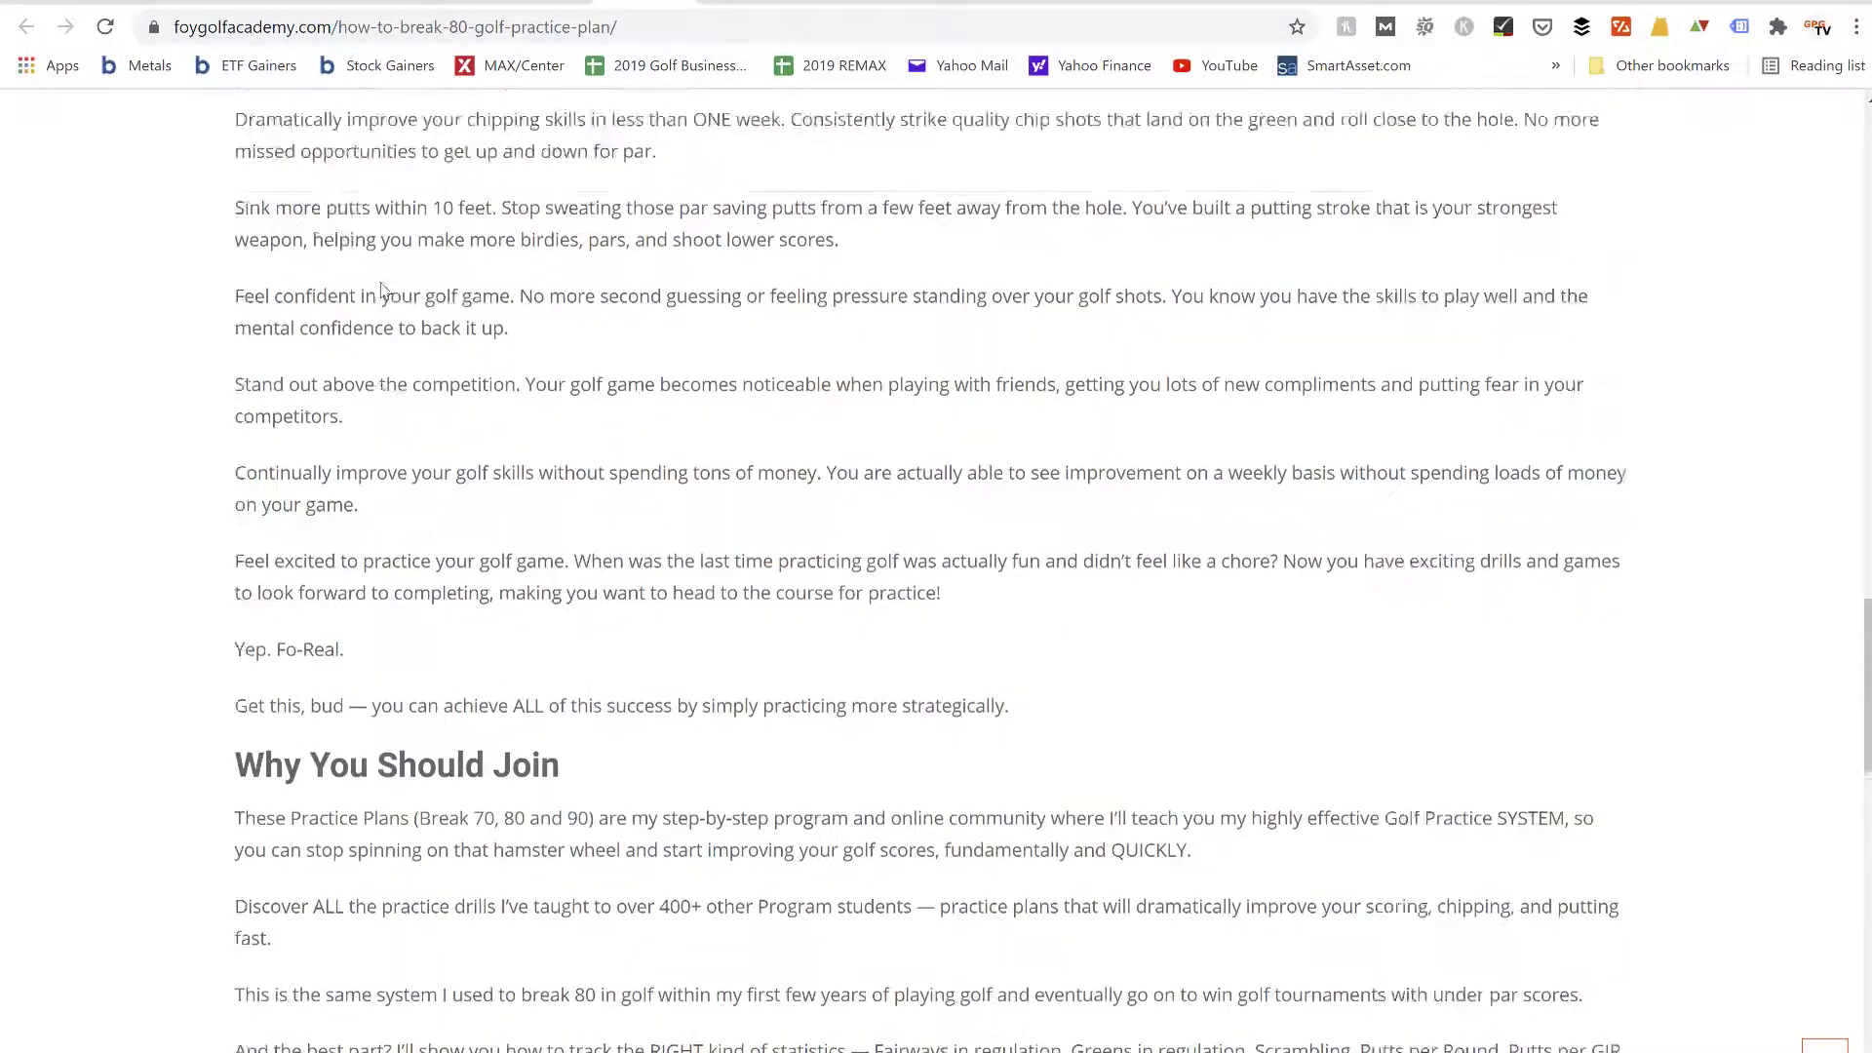
pyautogui.scroll(-5, 382, 290)
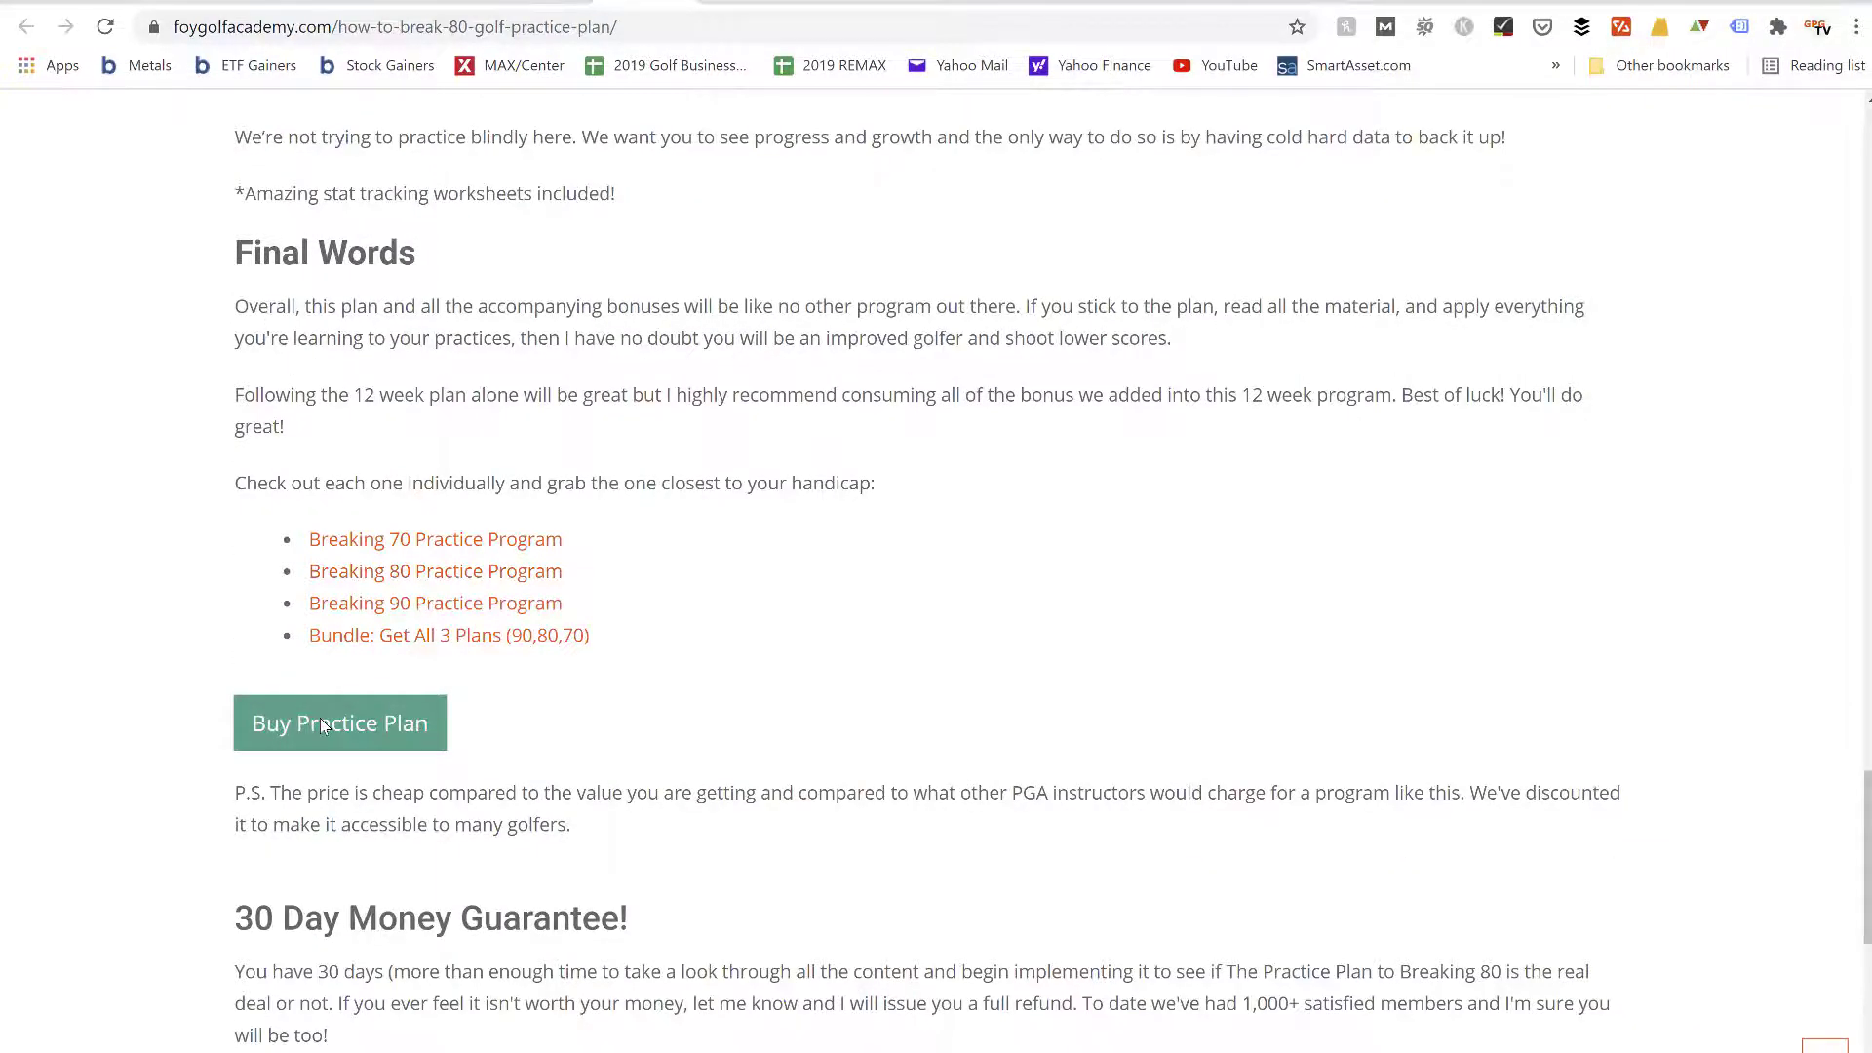
pyautogui.scroll(5, 322, 722)
pyautogui.scroll(9, 321, 726)
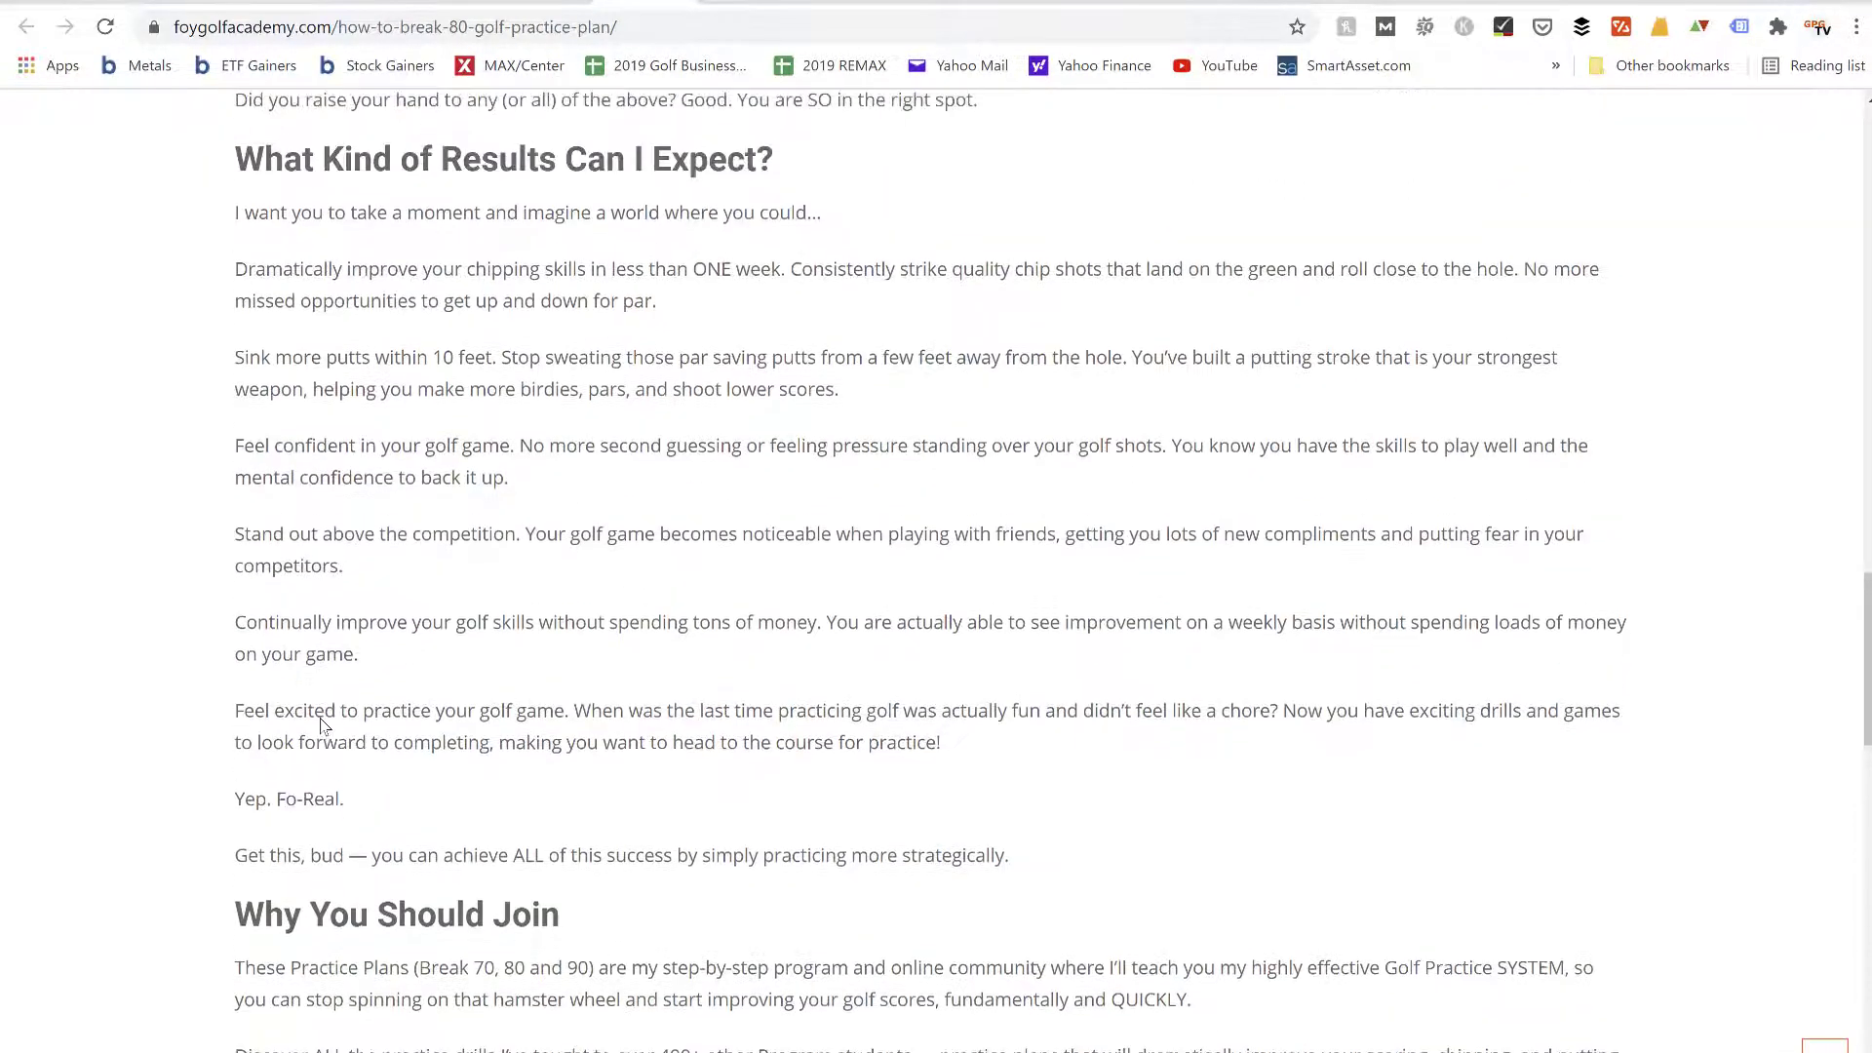
pyautogui.scroll(12, 322, 723)
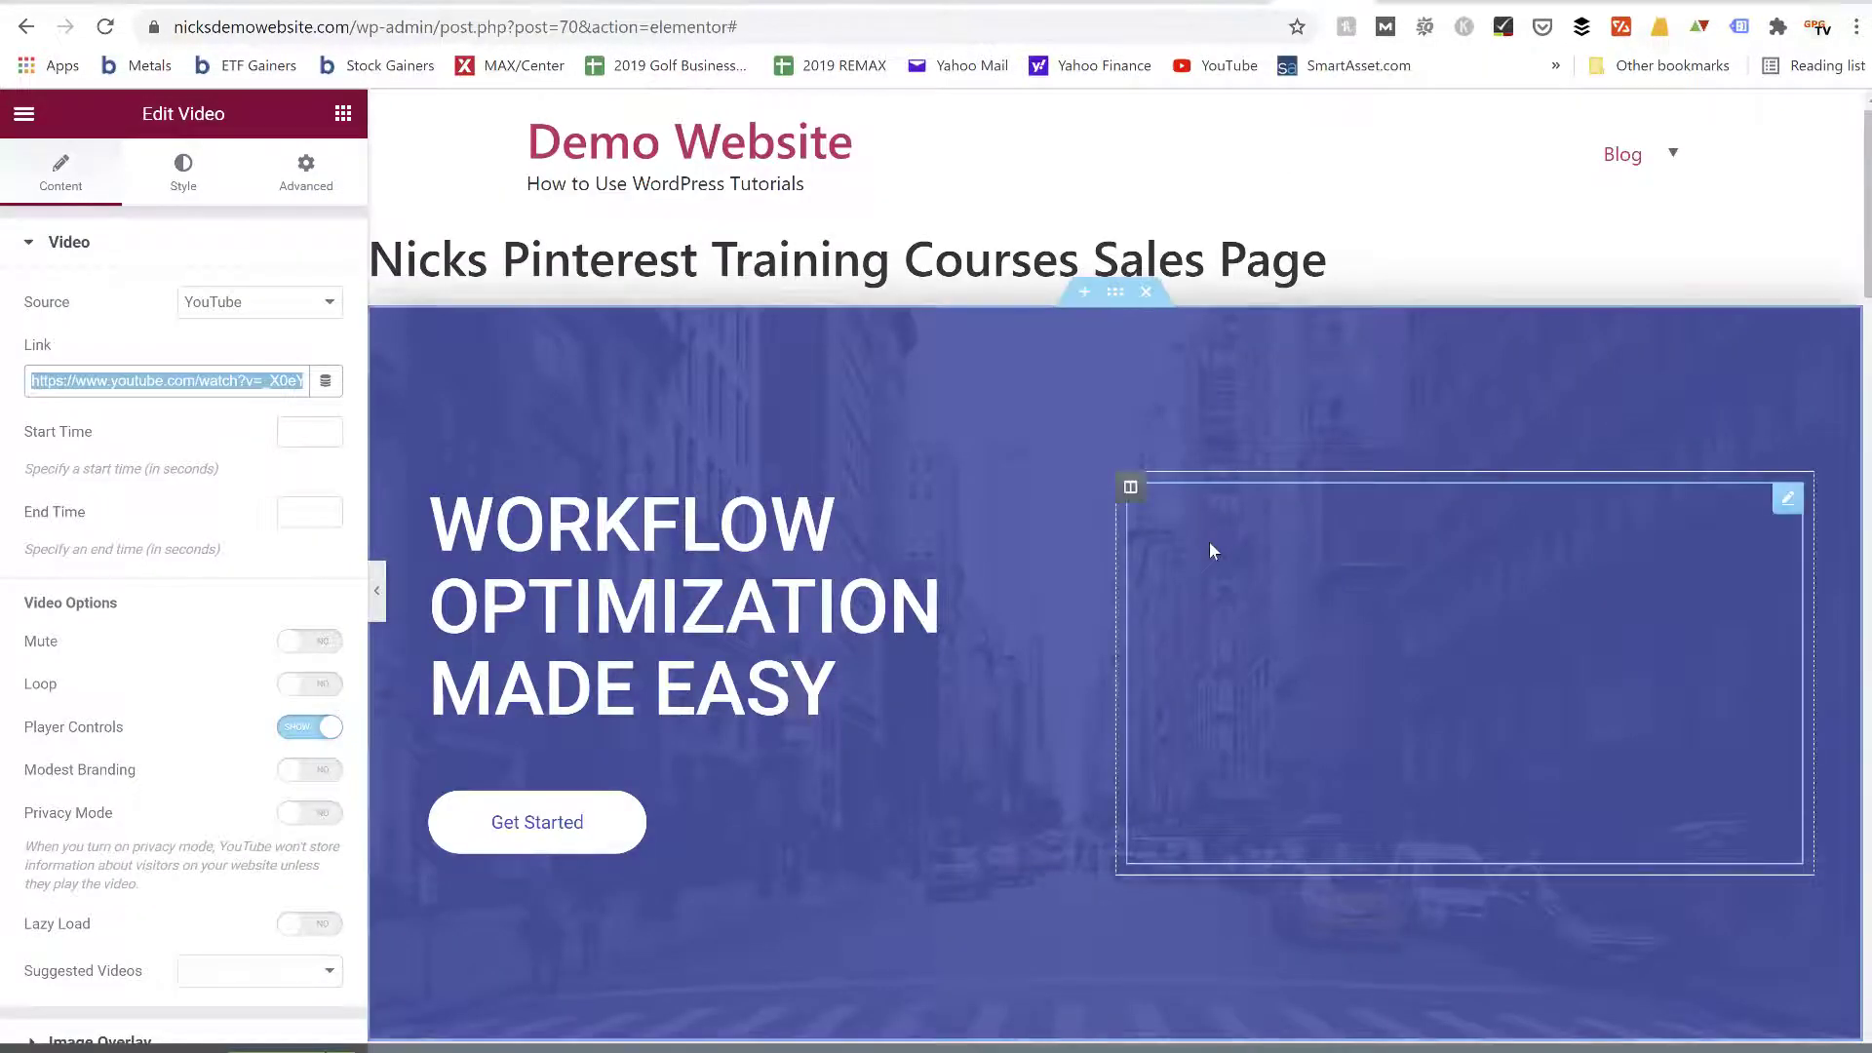
# Return to the Elementor sales page and look over its video area, feature boxes, pricing plans and frequently asked questions
pyautogui.scroll(-10, 1210, 551)
pyautogui.scroll(-10, 1214, 551)
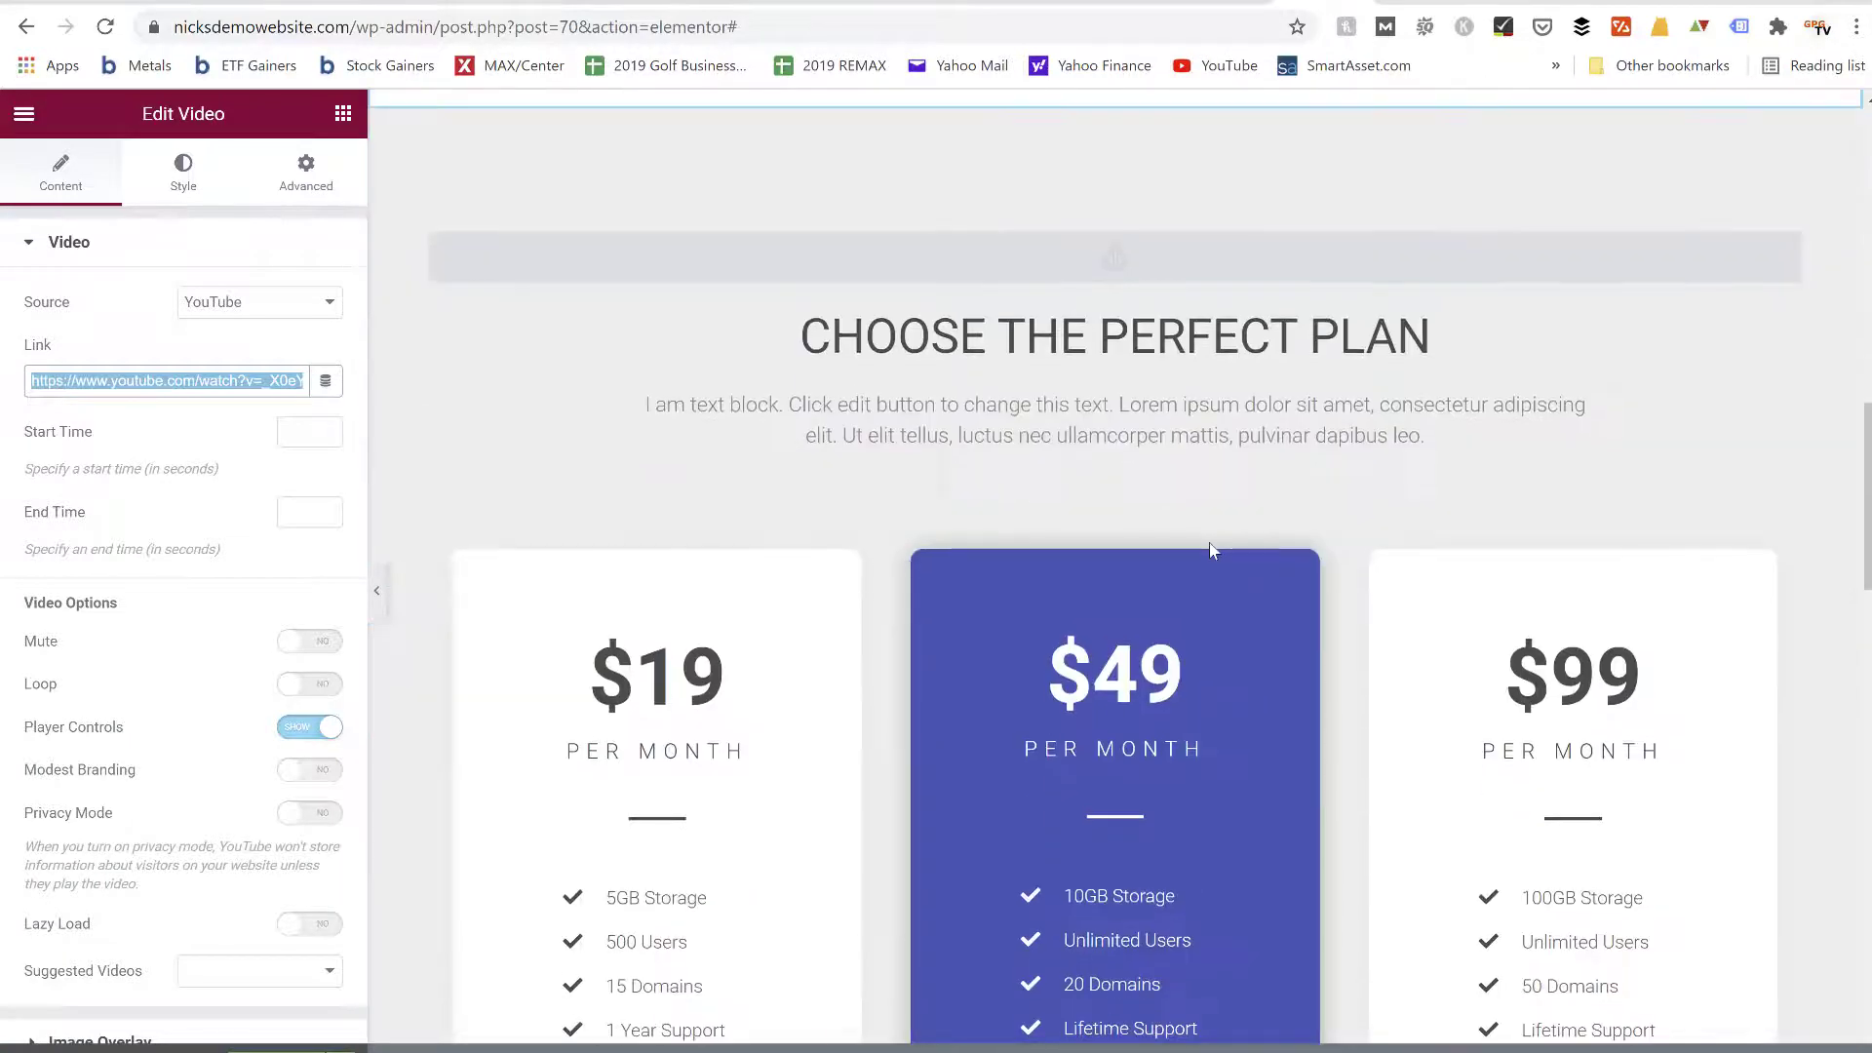
pyautogui.scroll(-4, 1210, 546)
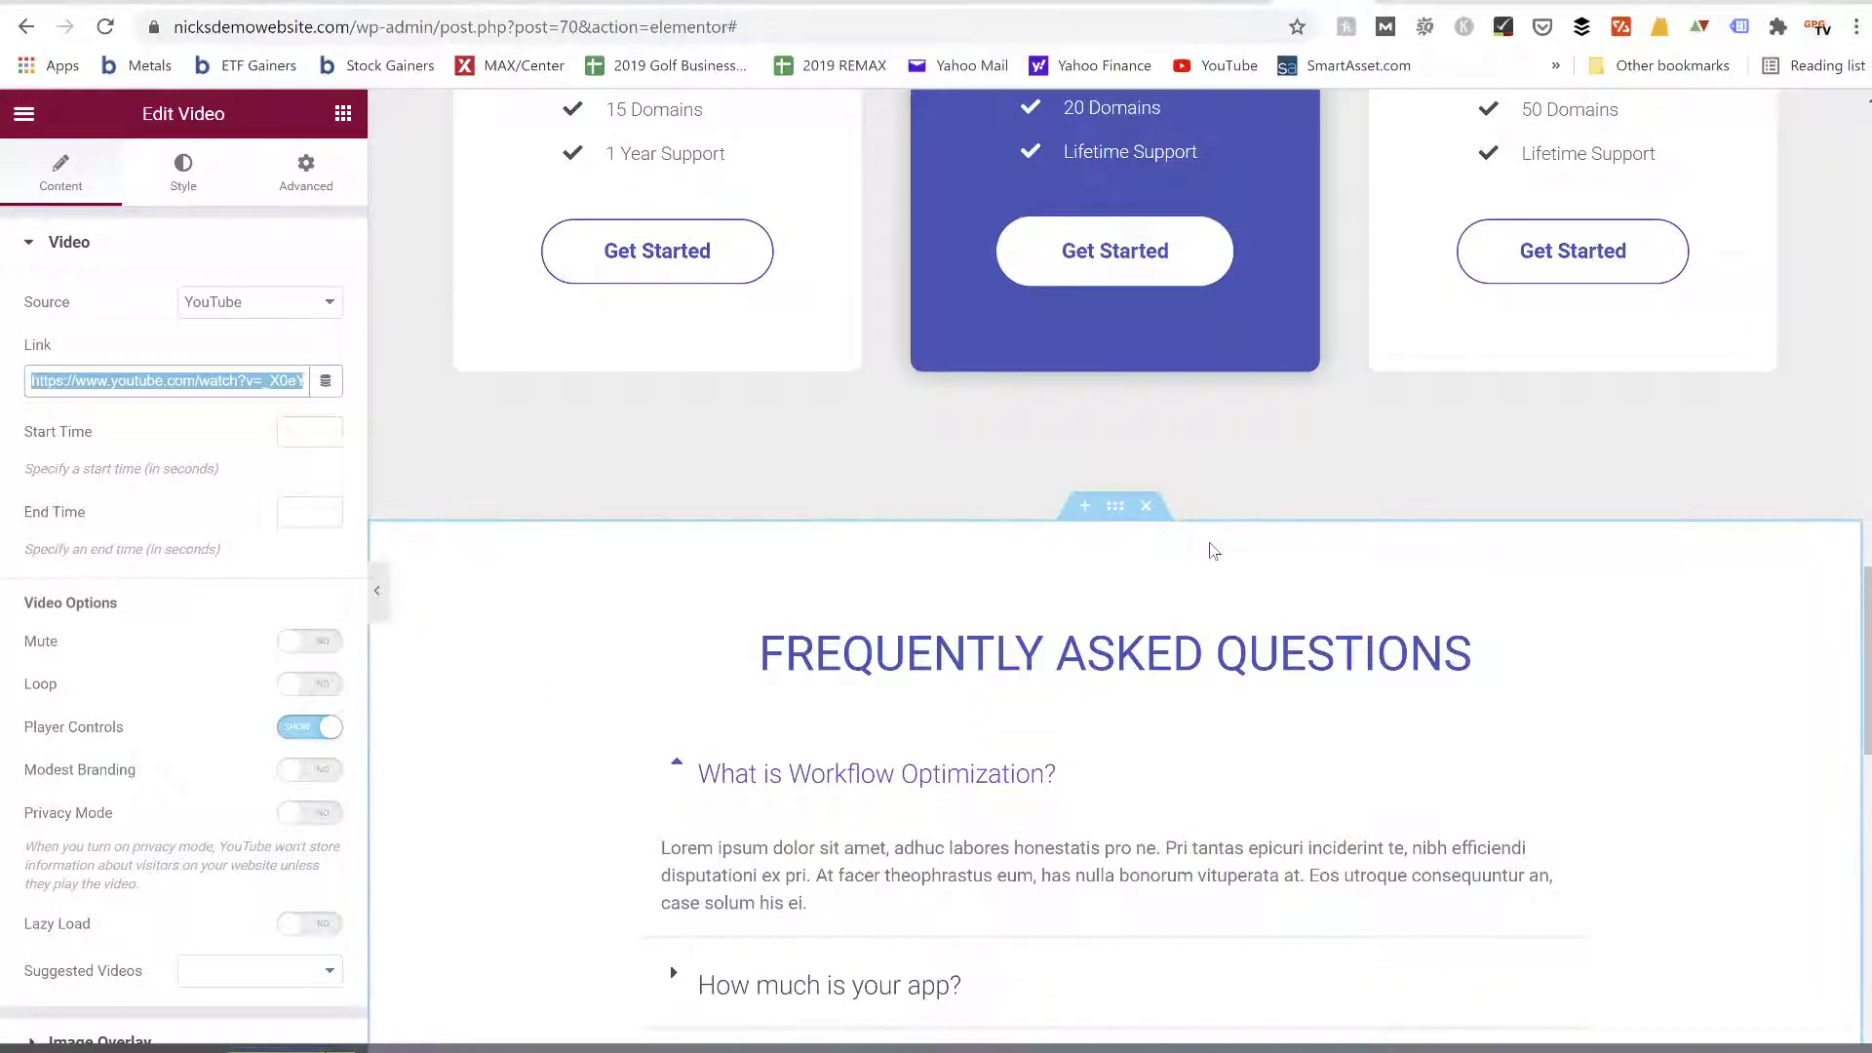
pyautogui.scroll(8, 1212, 551)
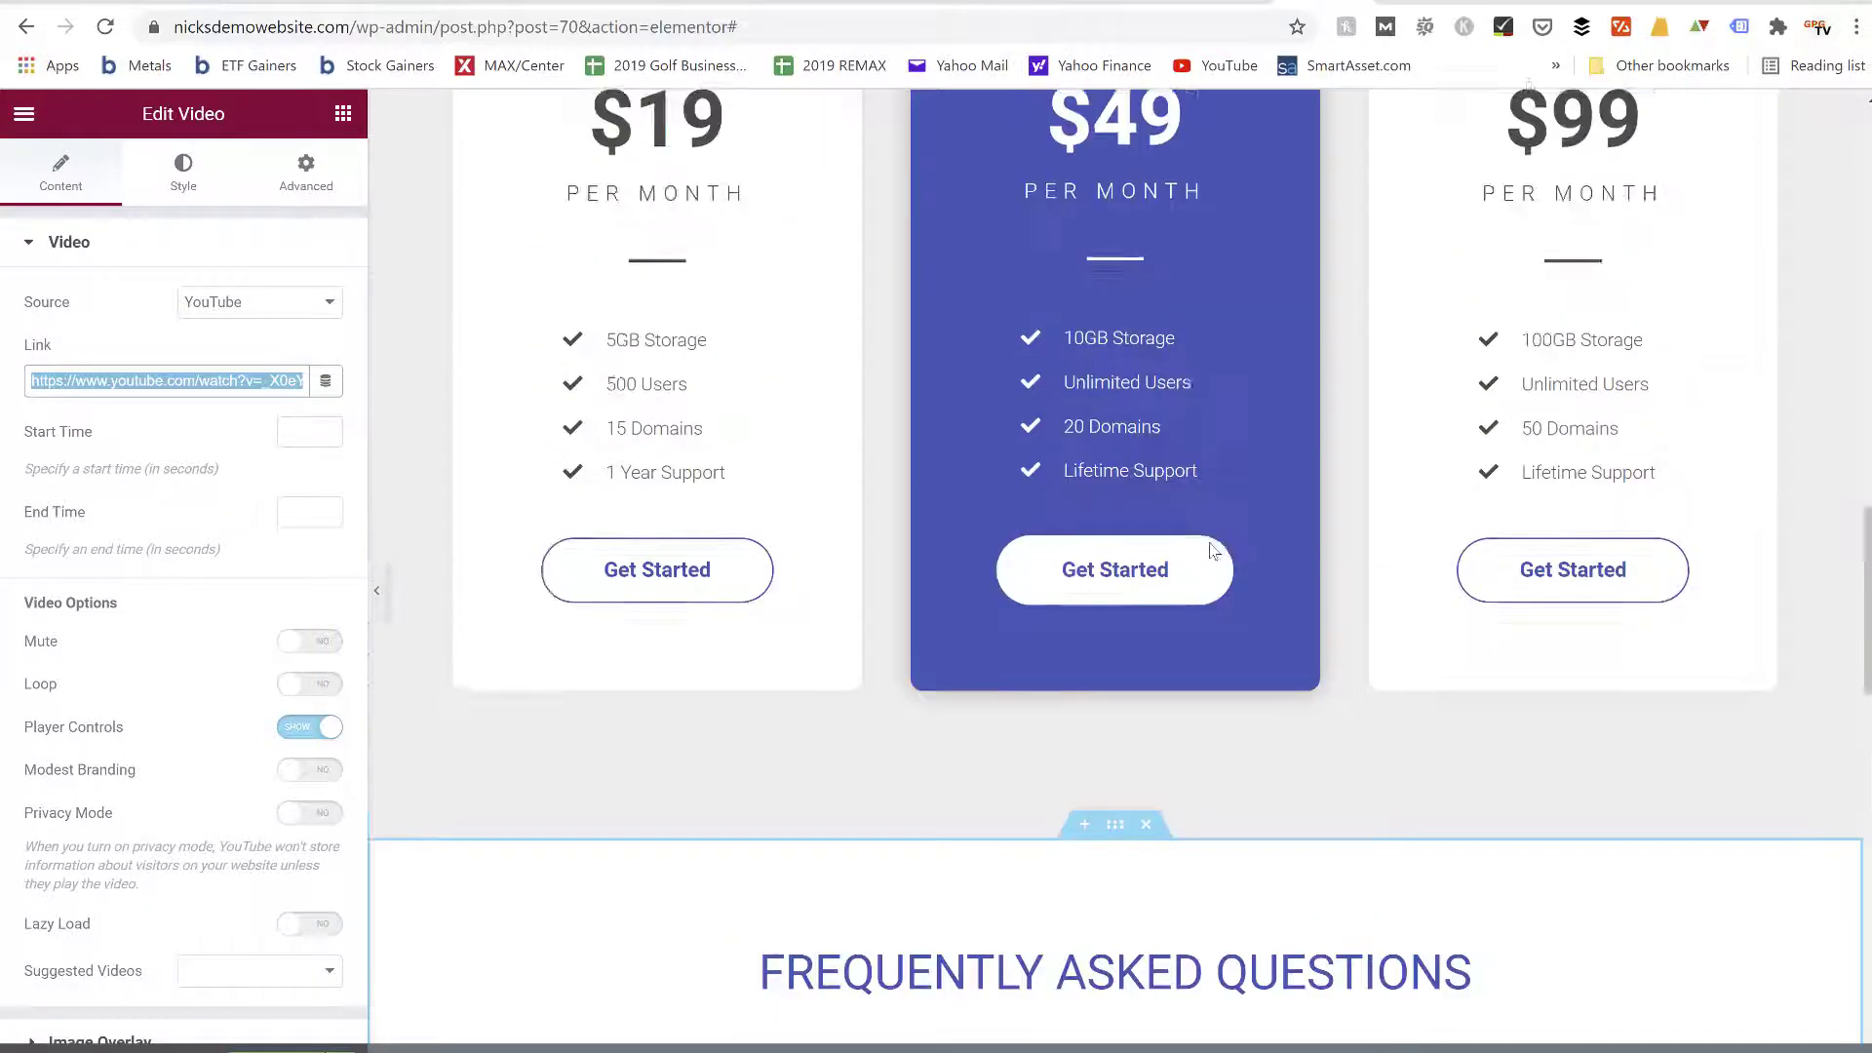
pyautogui.scroll(9, 1209, 551)
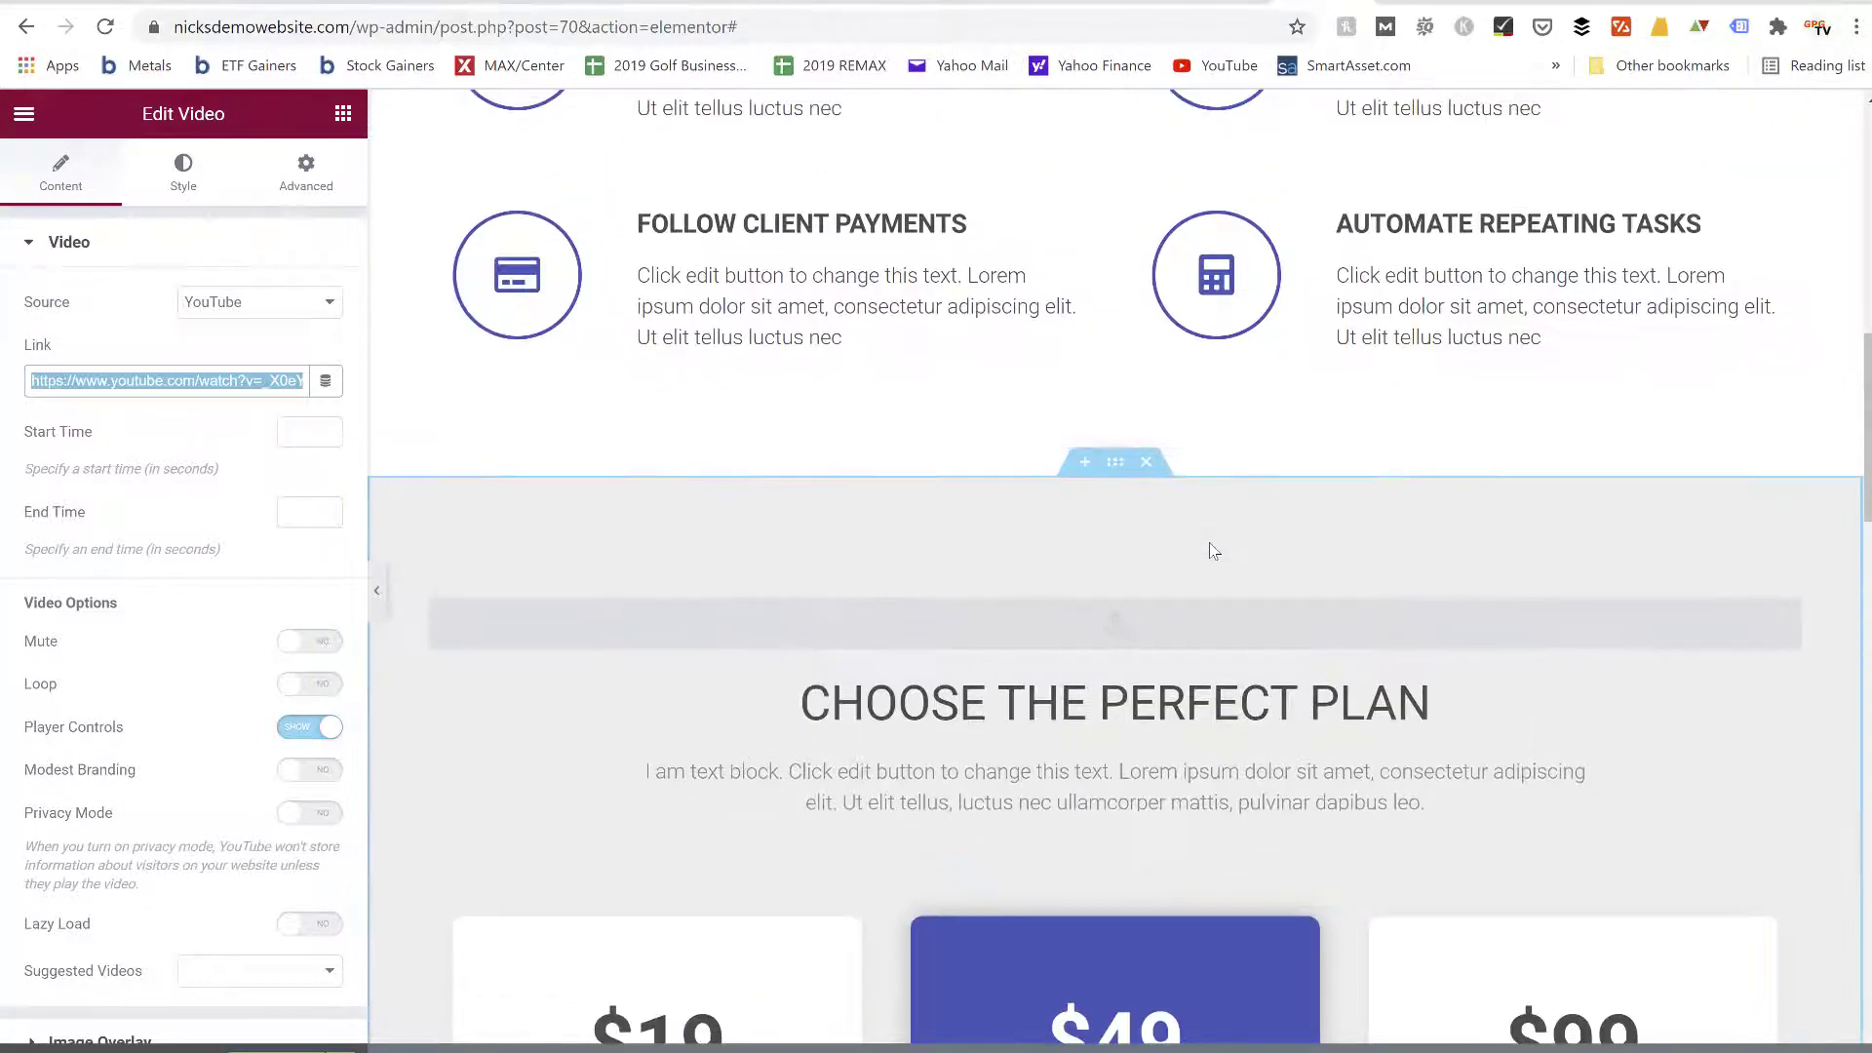
pyautogui.scroll(10, 1209, 550)
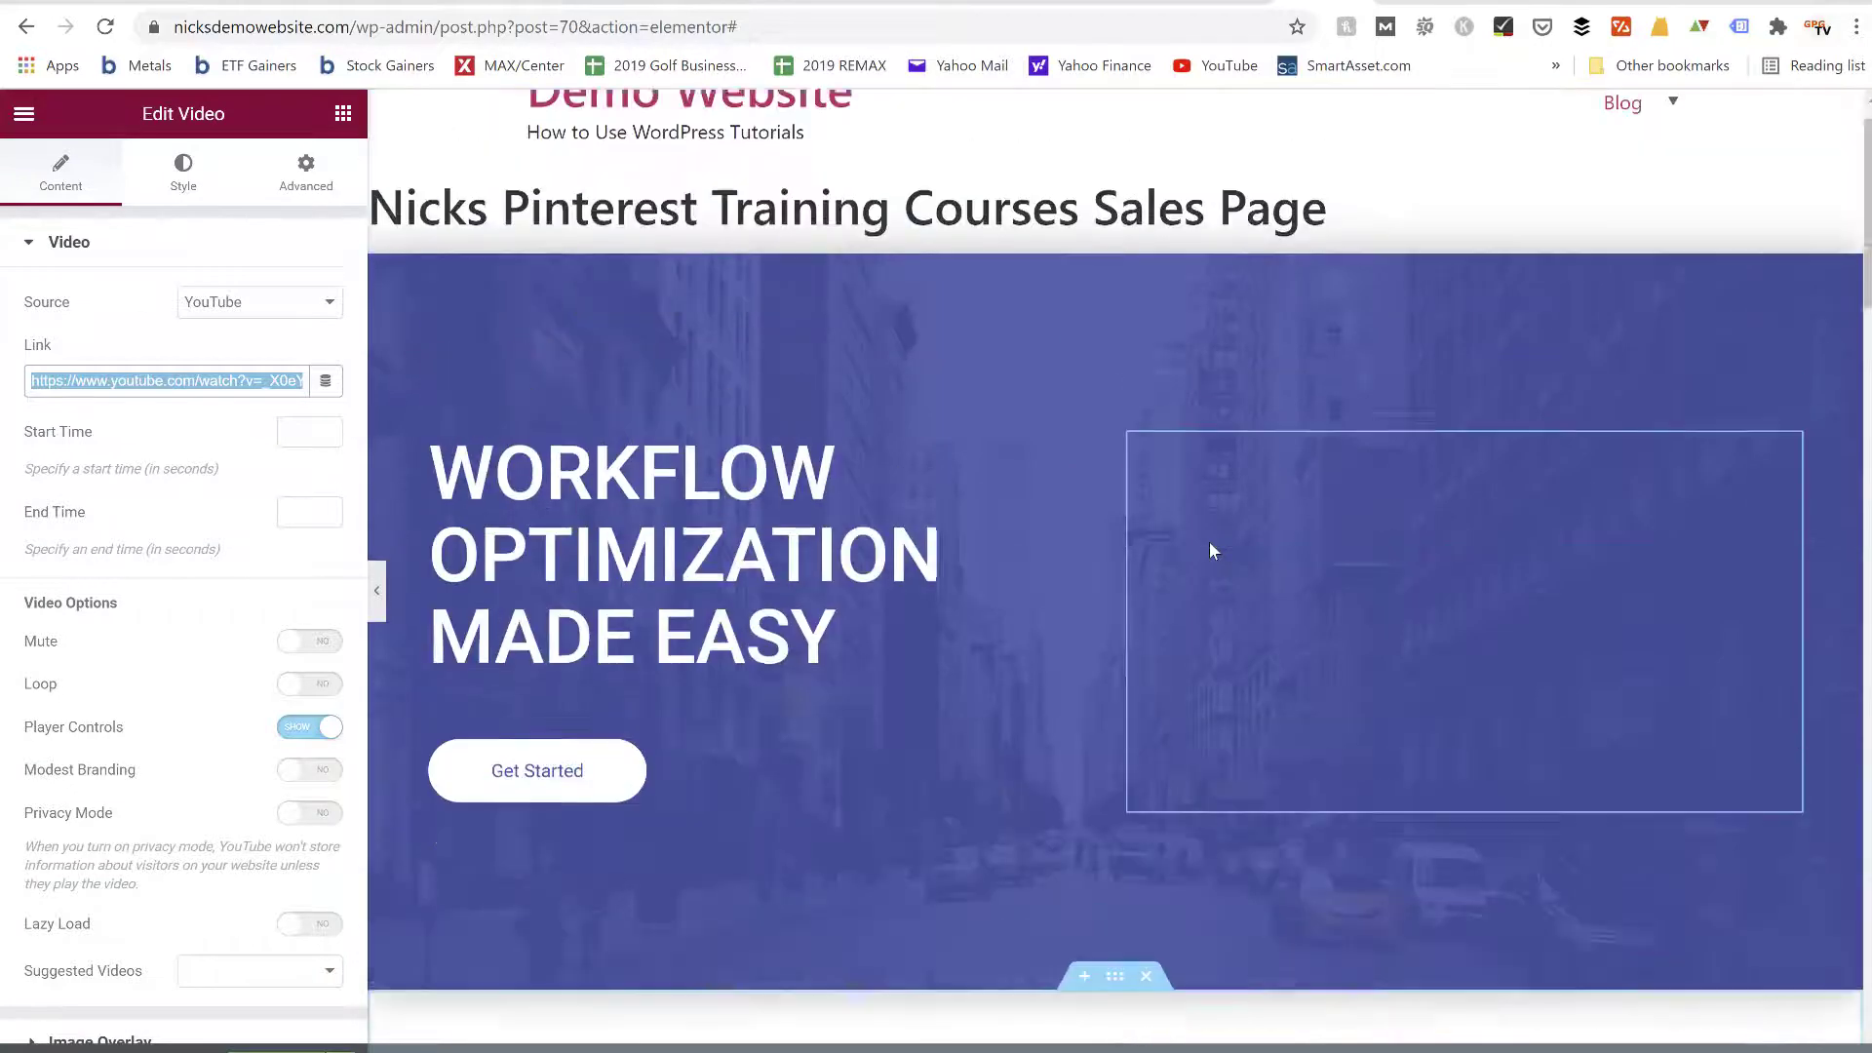
pyautogui.scroll(-1, 1209, 551)
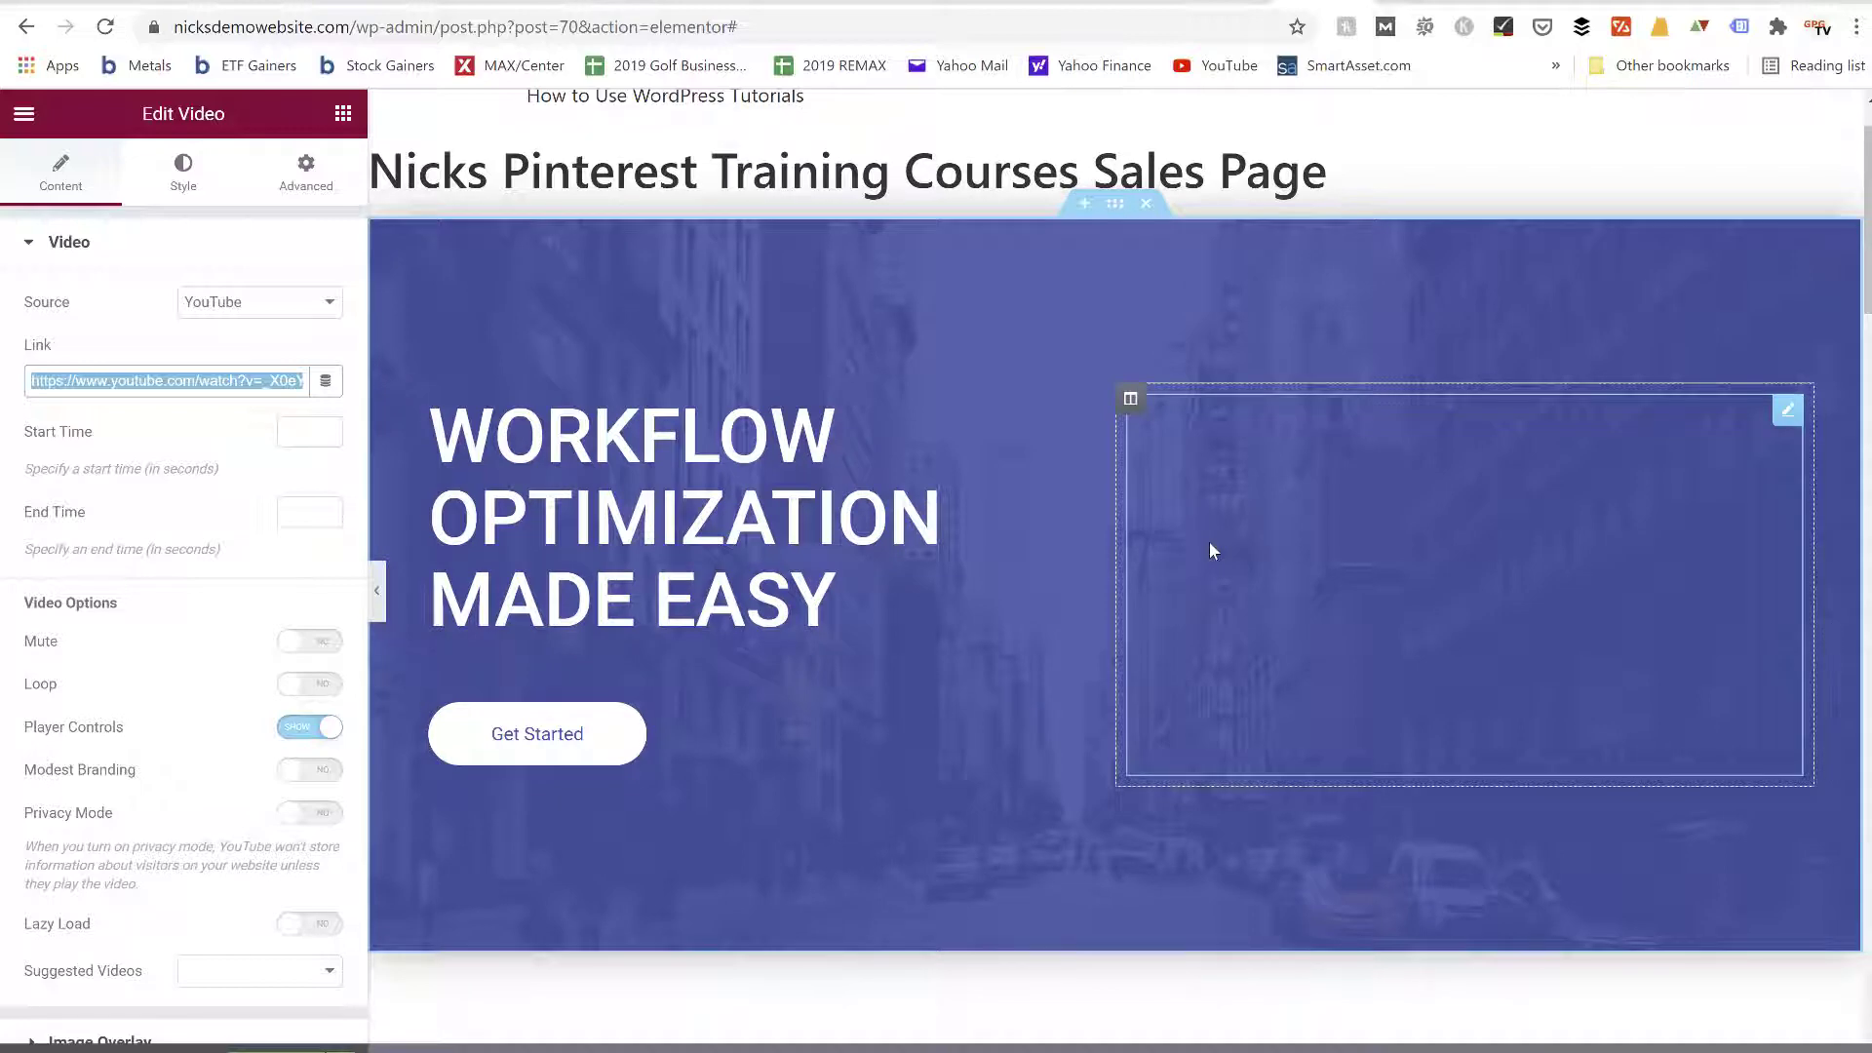
pyautogui.scroll(-2, 1211, 551)
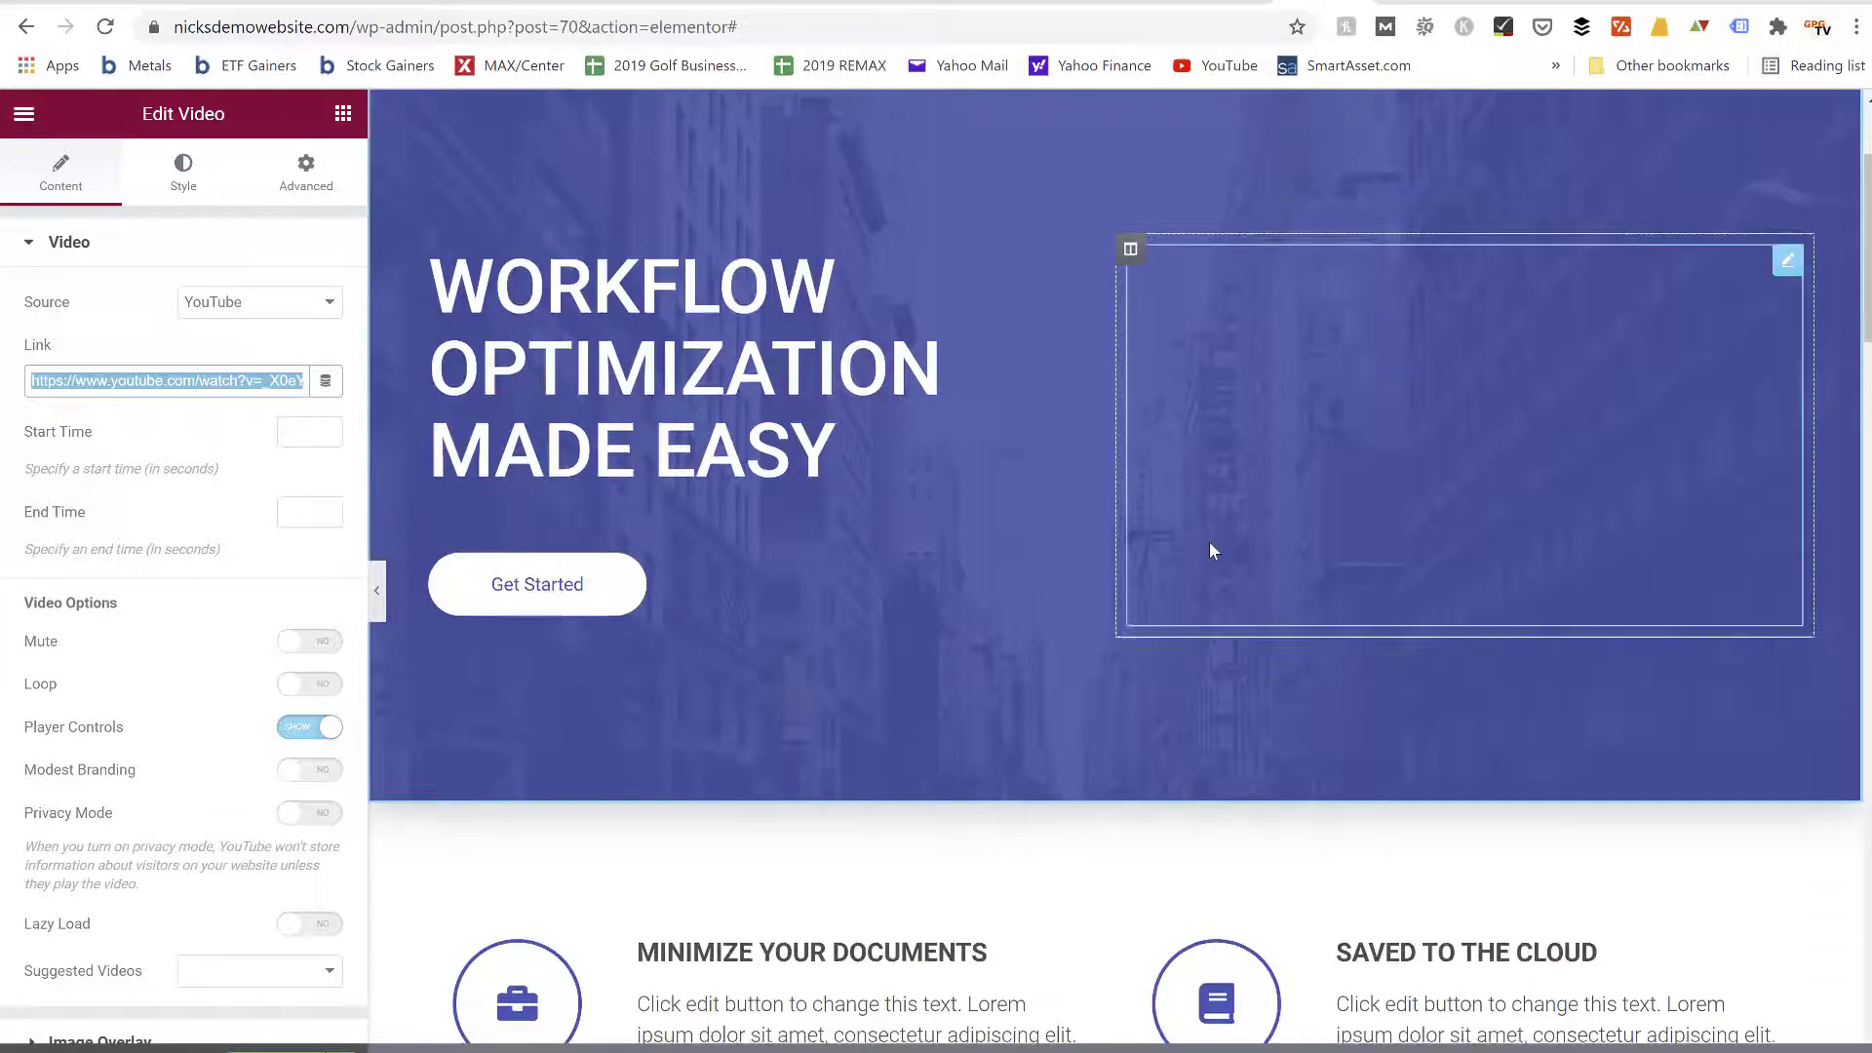
pyautogui.scroll(-5, 1212, 551)
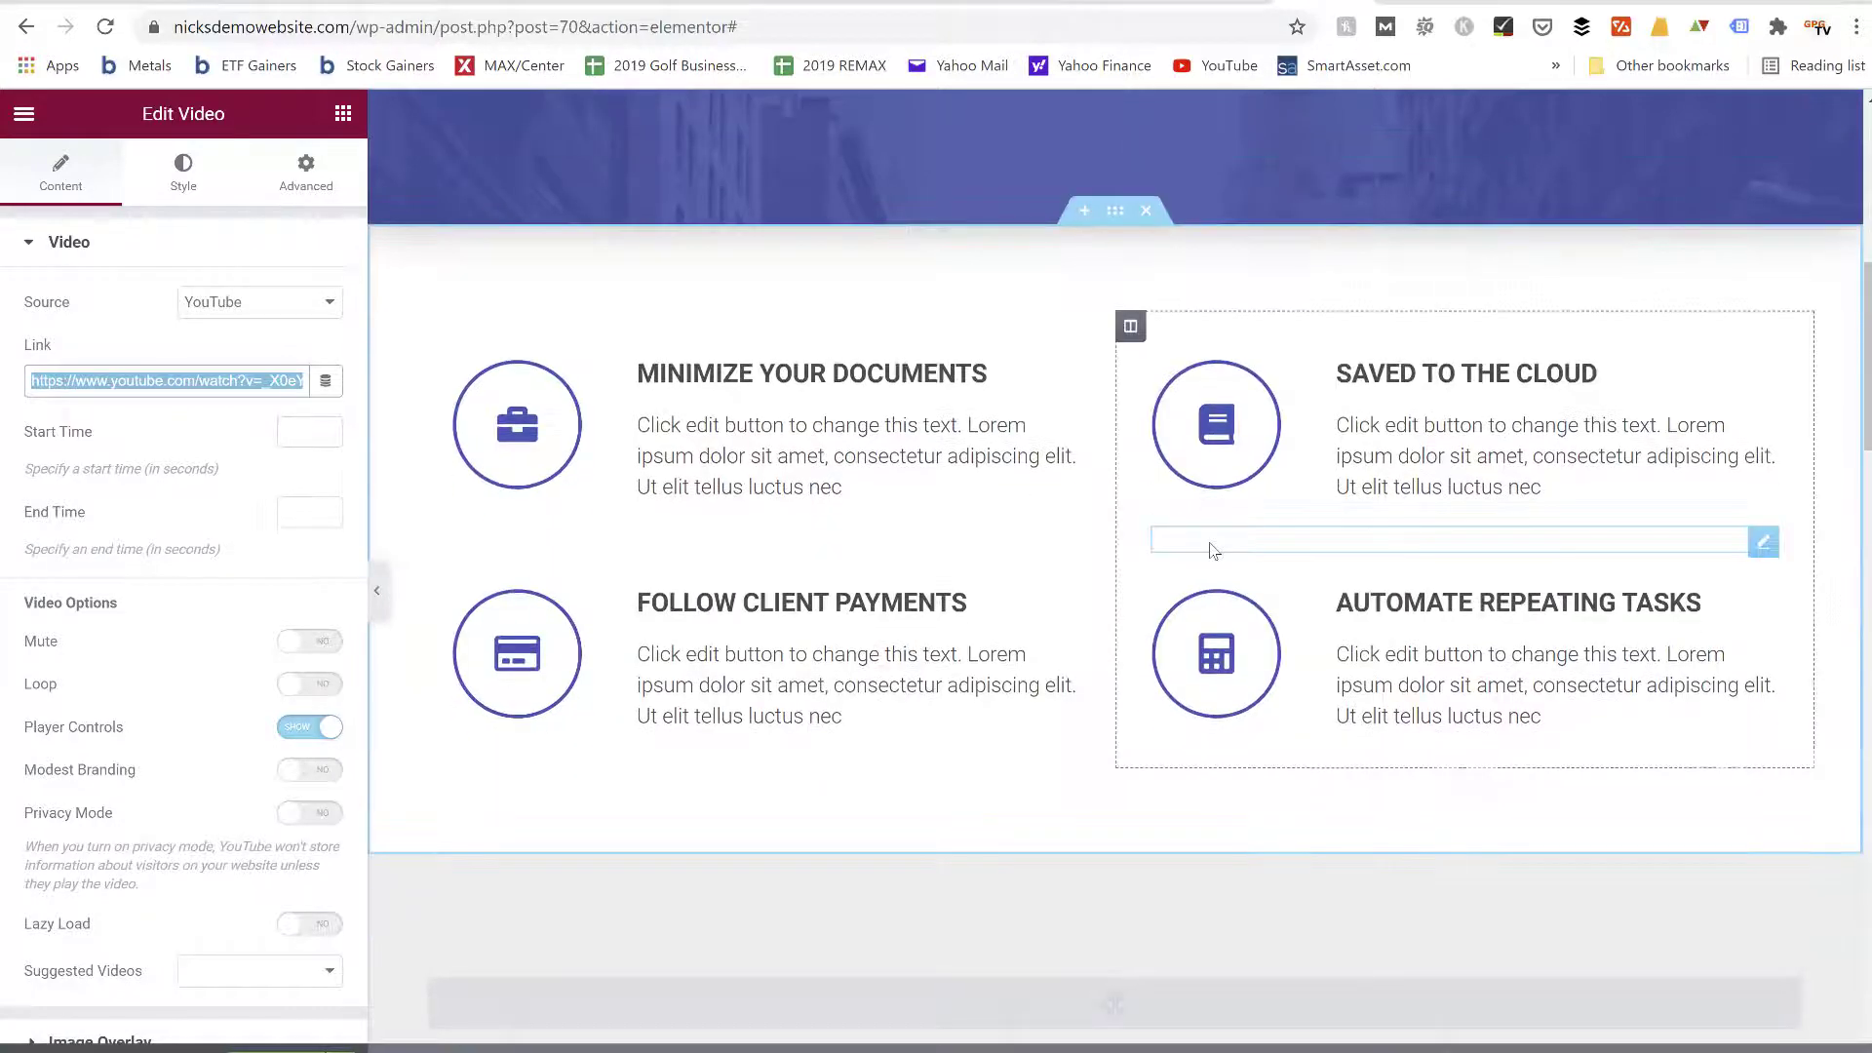
pyautogui.scroll(-2, 1210, 551)
pyautogui.scroll(7, 1209, 551)
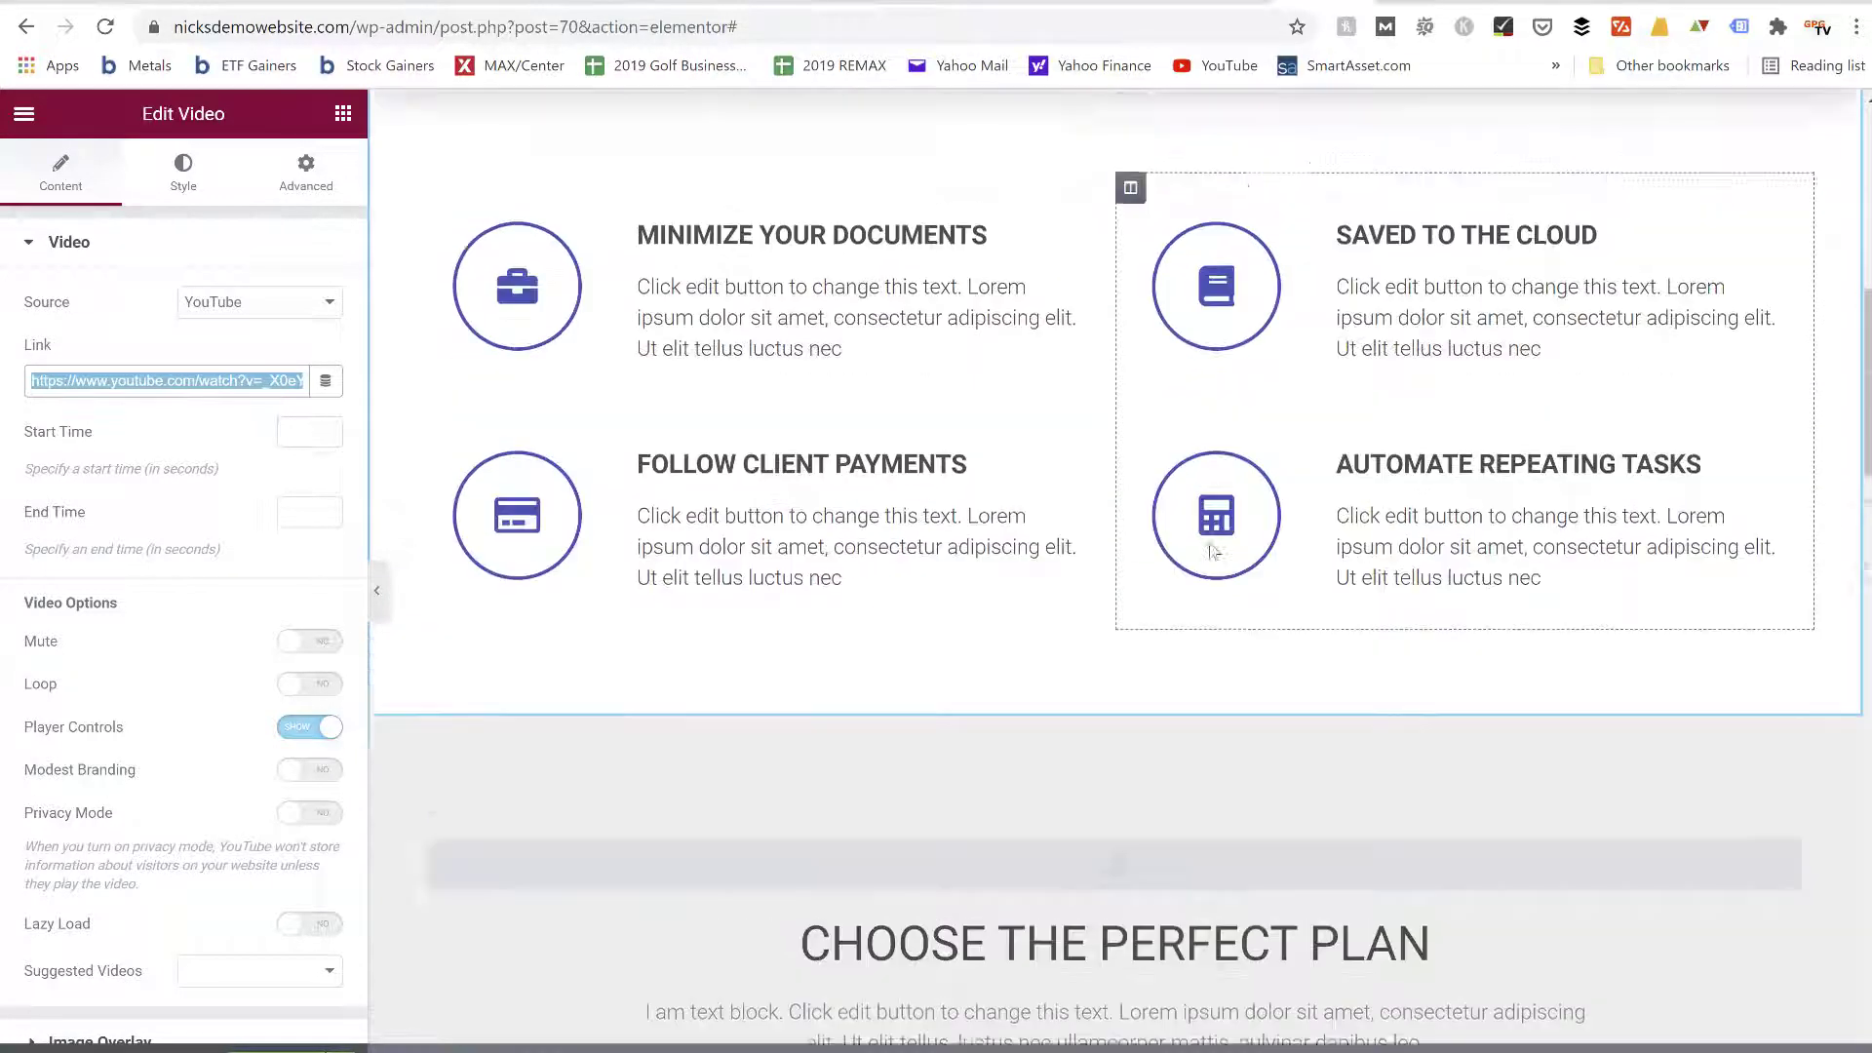
pyautogui.scroll(2, 1212, 551)
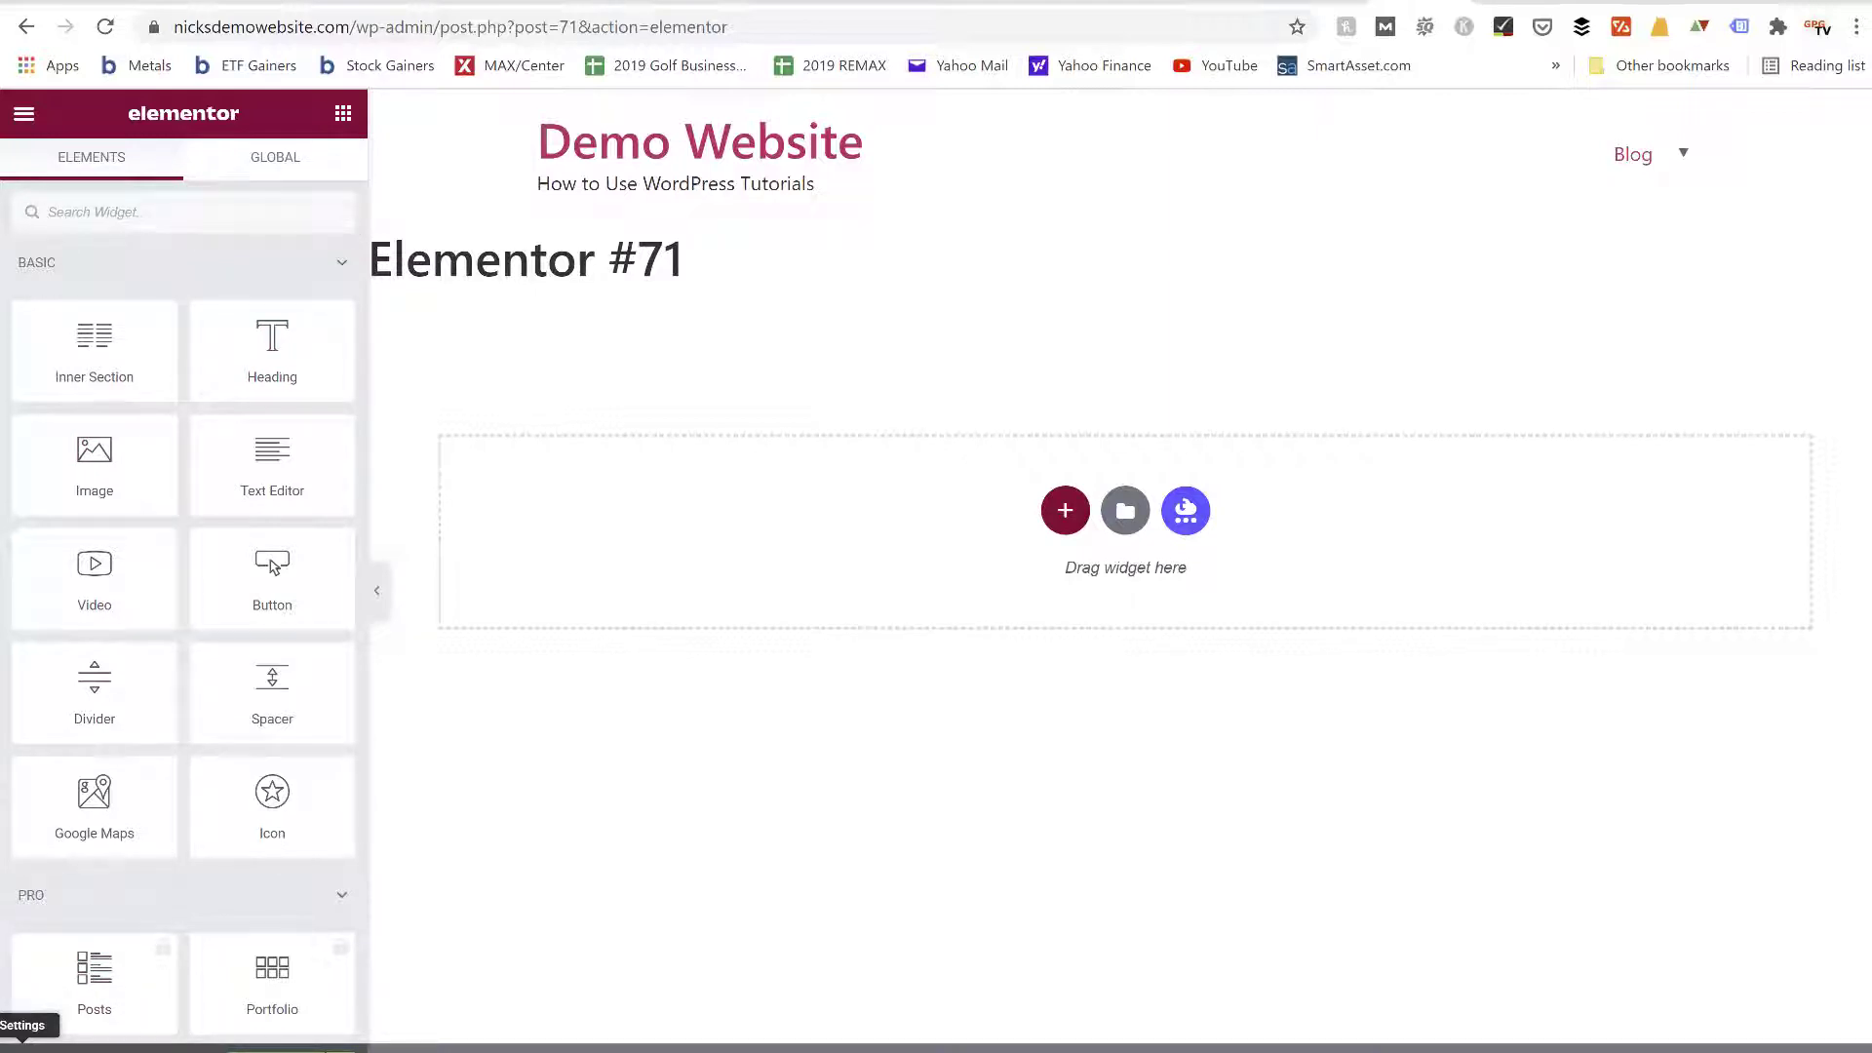
# Set the page layout of the new blank Elementor page to Elementor Canvas
pyautogui.click(23, 1047)
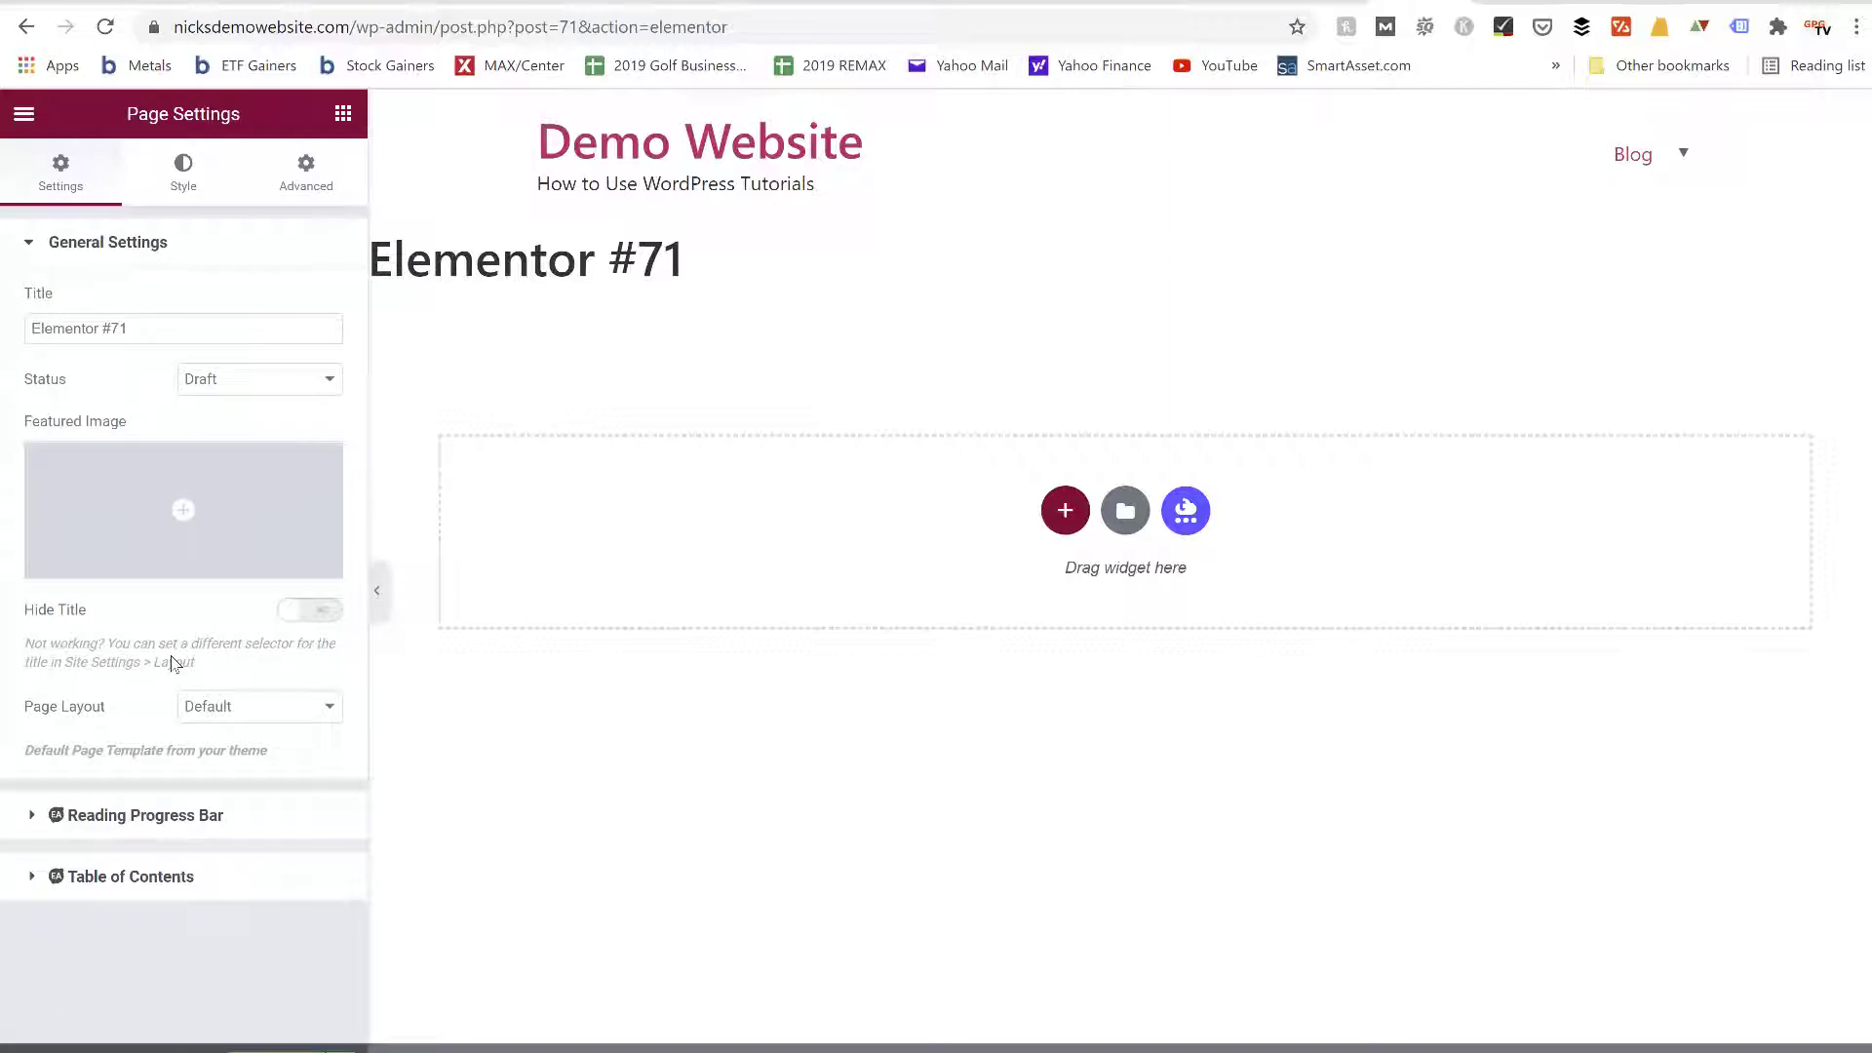
pyautogui.click(221, 719)
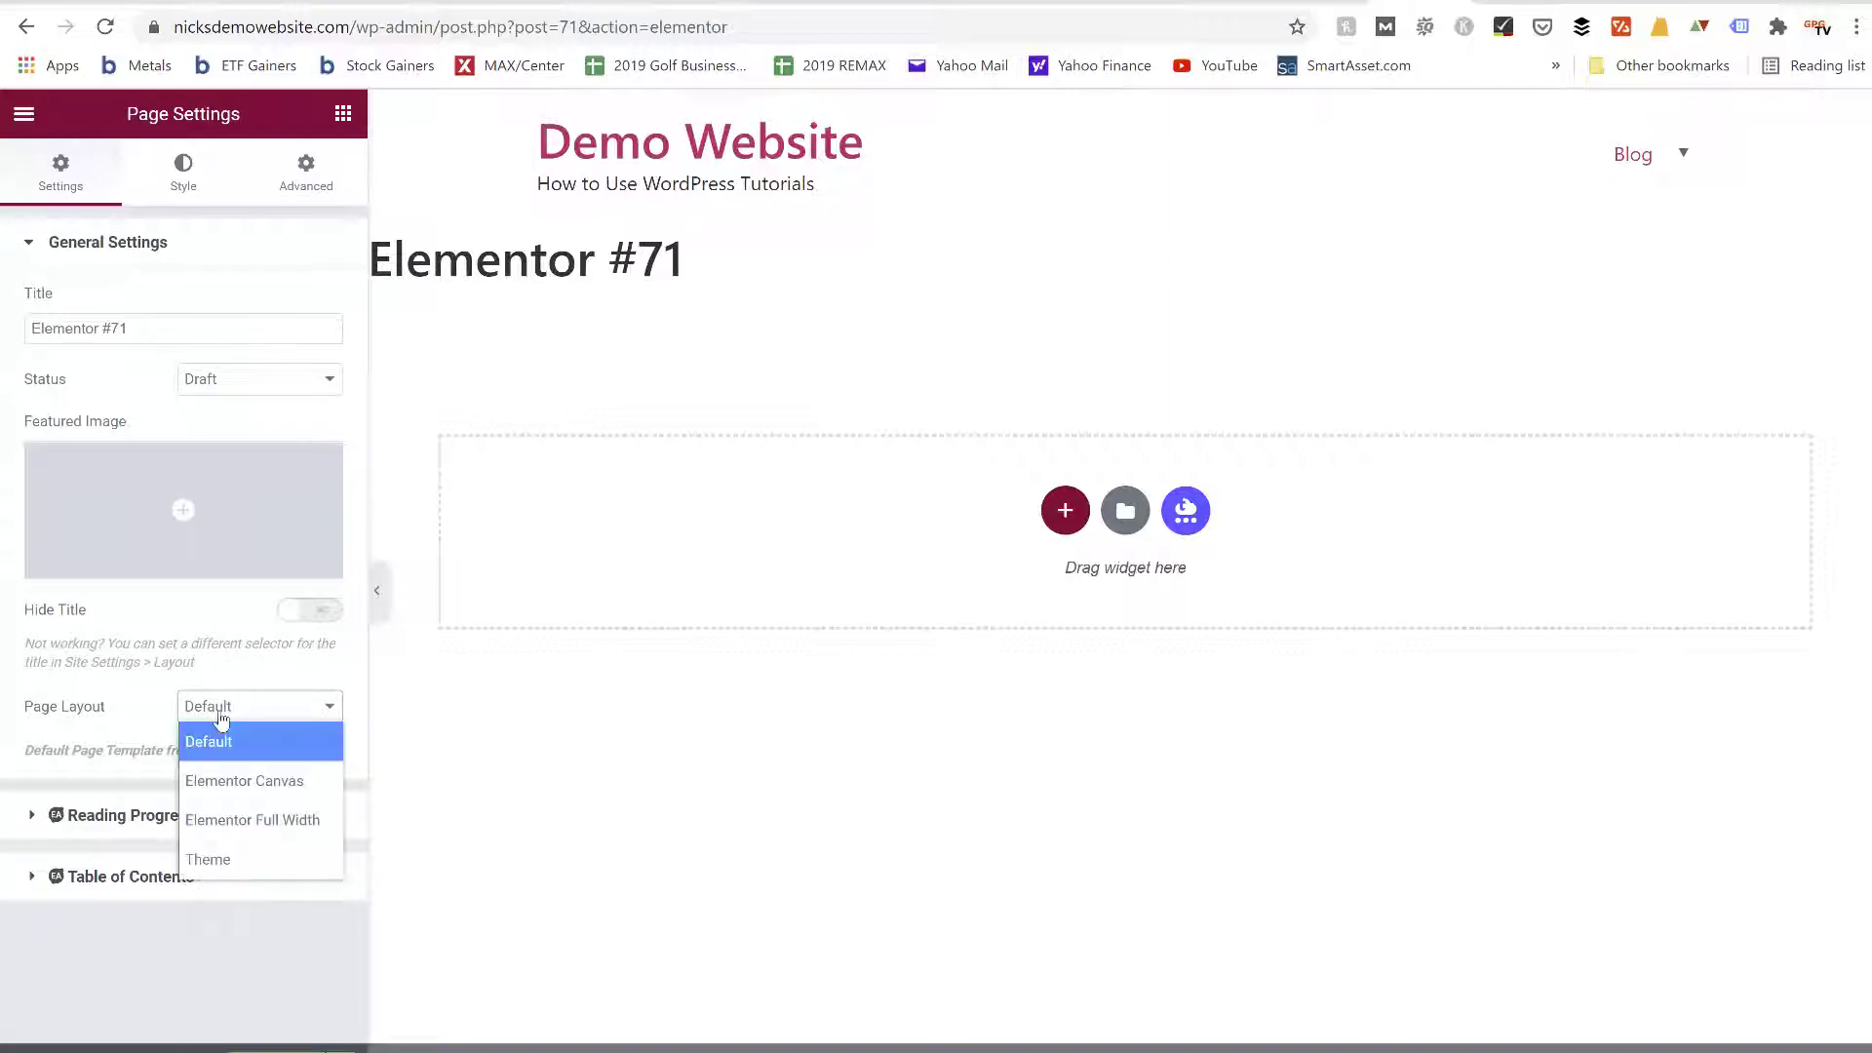
pyautogui.click(232, 783)
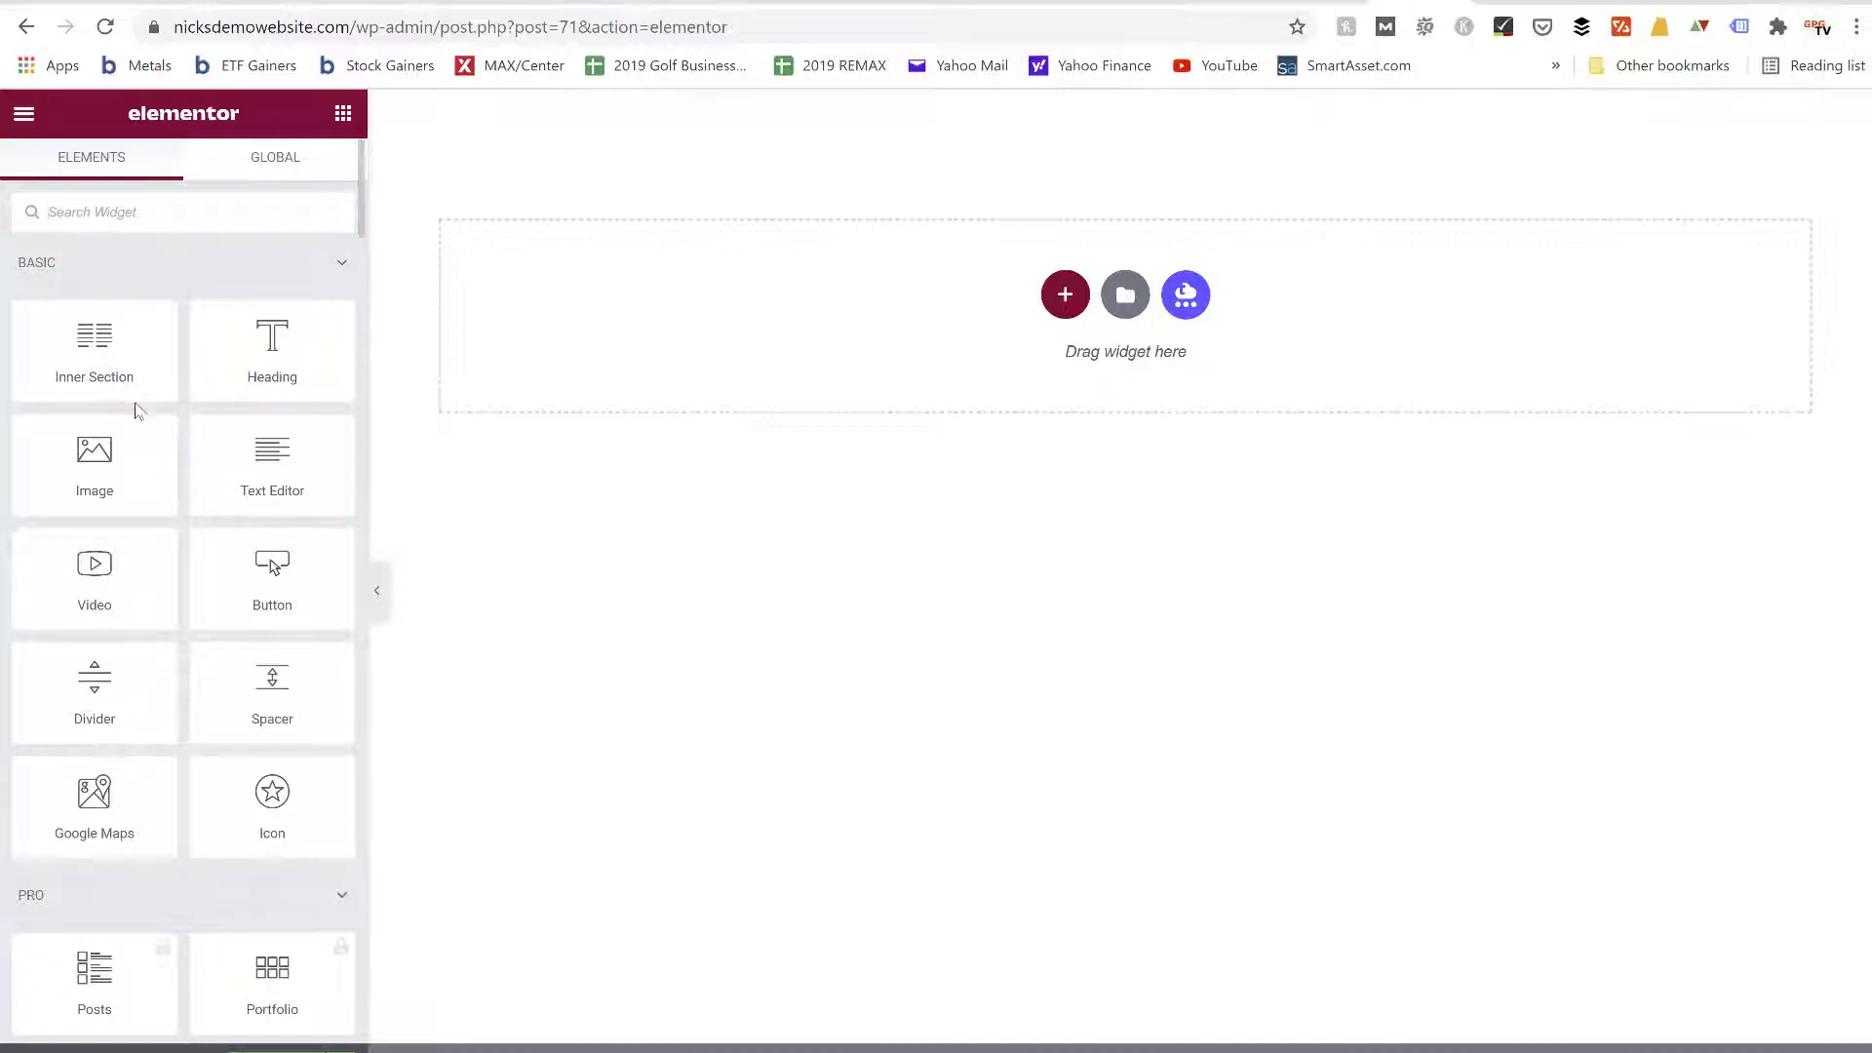
# Add a Heading widget to the empty canvas and align it to the center
pyautogui.scroll(-2, 129, 611)
pyautogui.scroll(2, 128, 611)
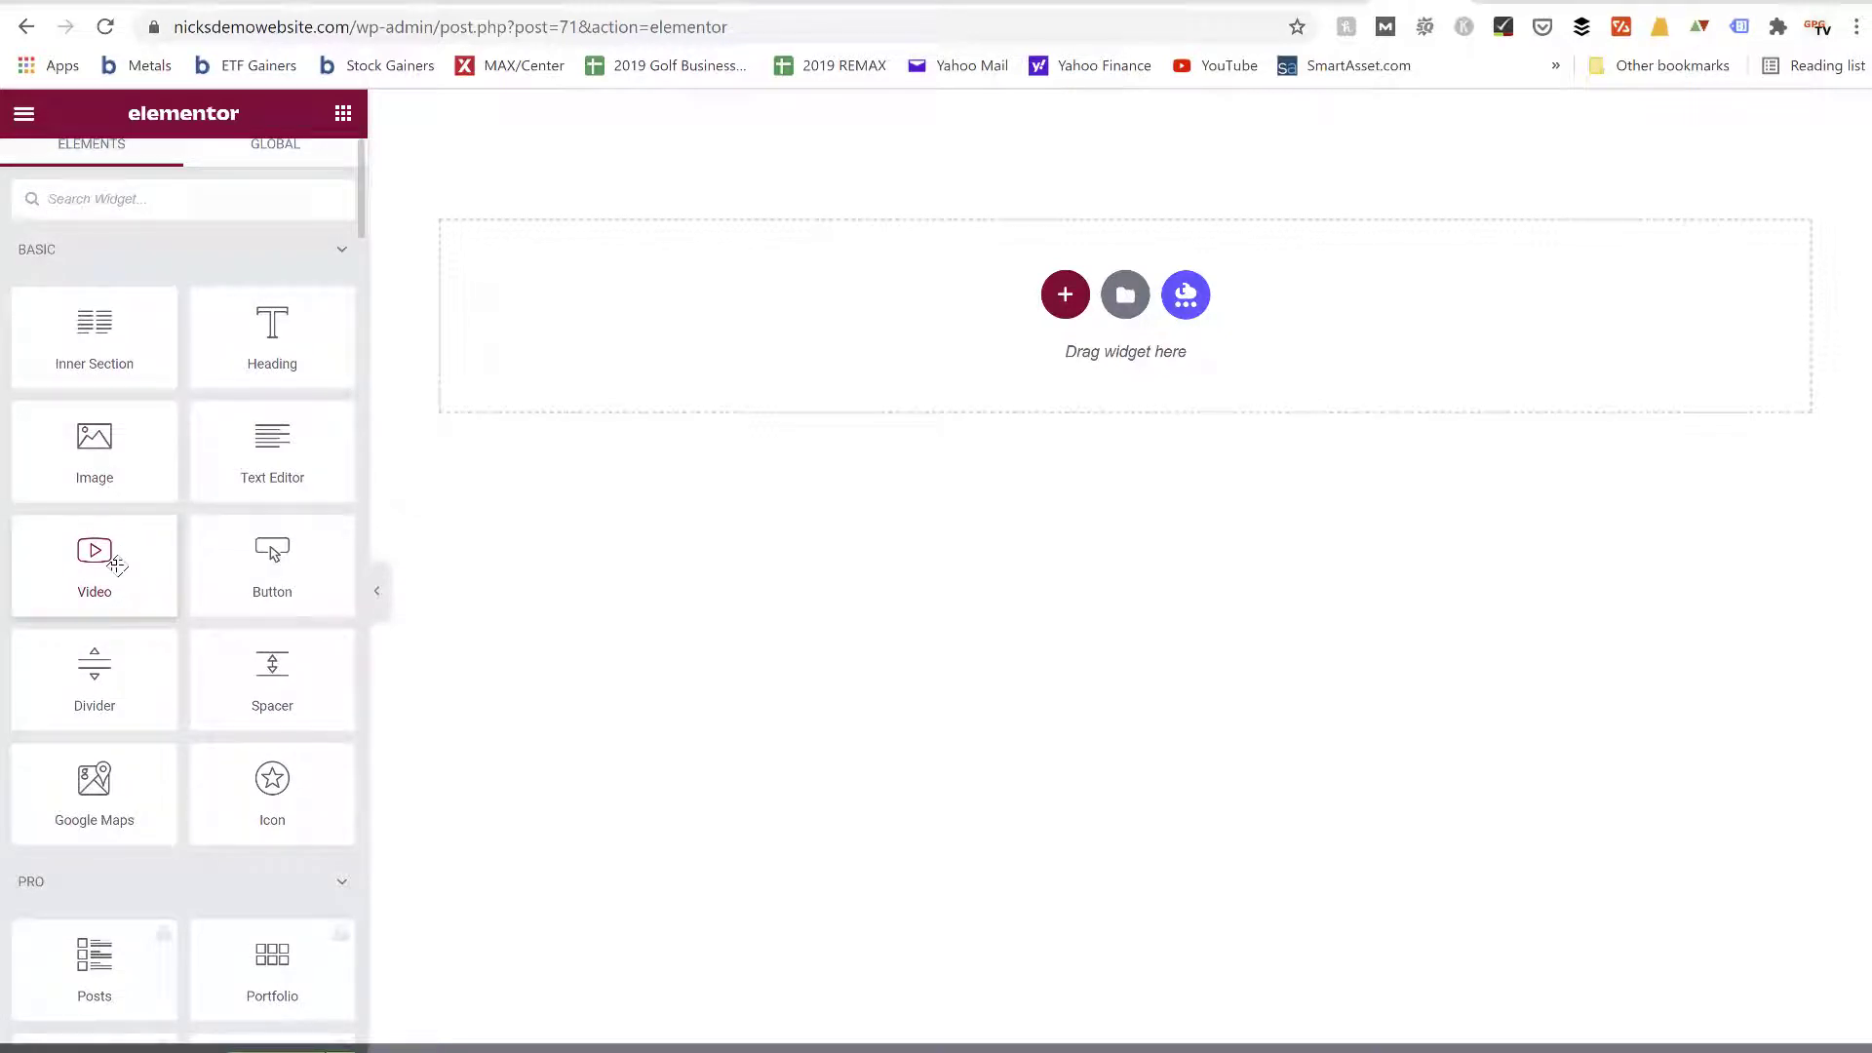
pyautogui.moveTo(238, 351); pyautogui.dragTo(1008, 314)
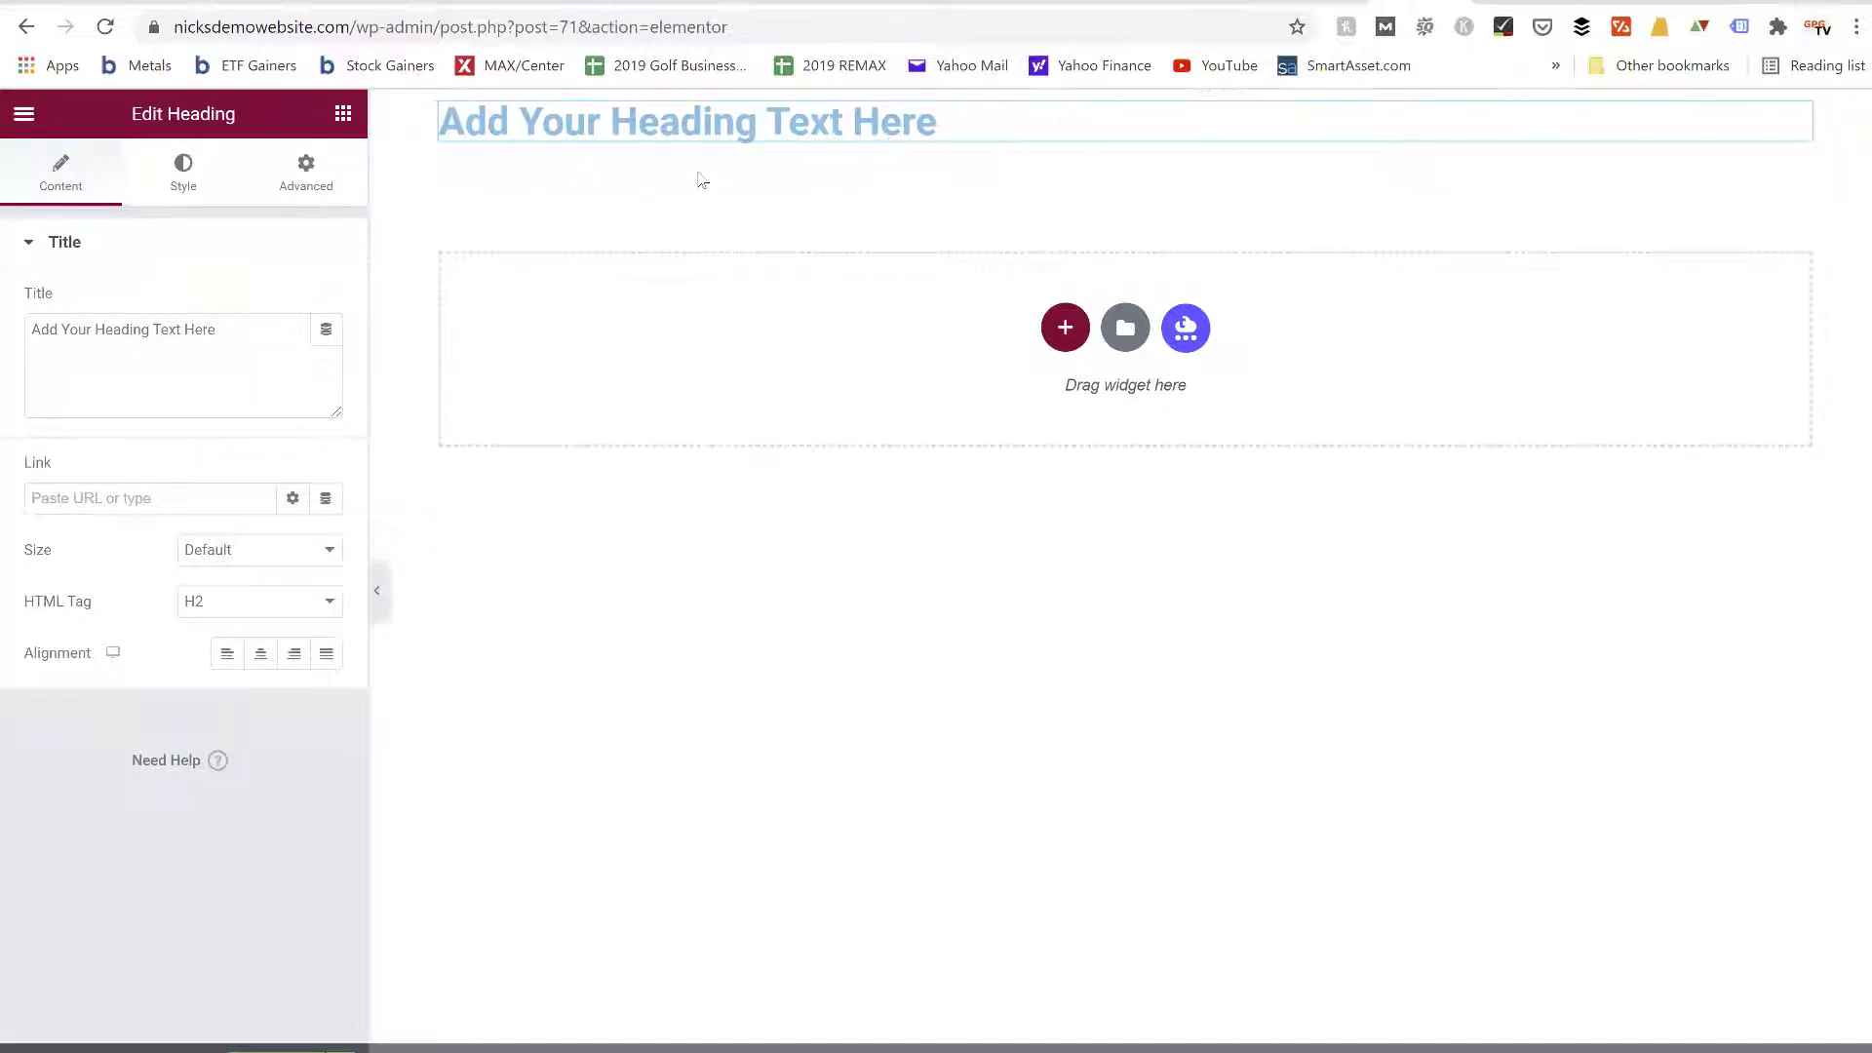
pyautogui.click(261, 654)
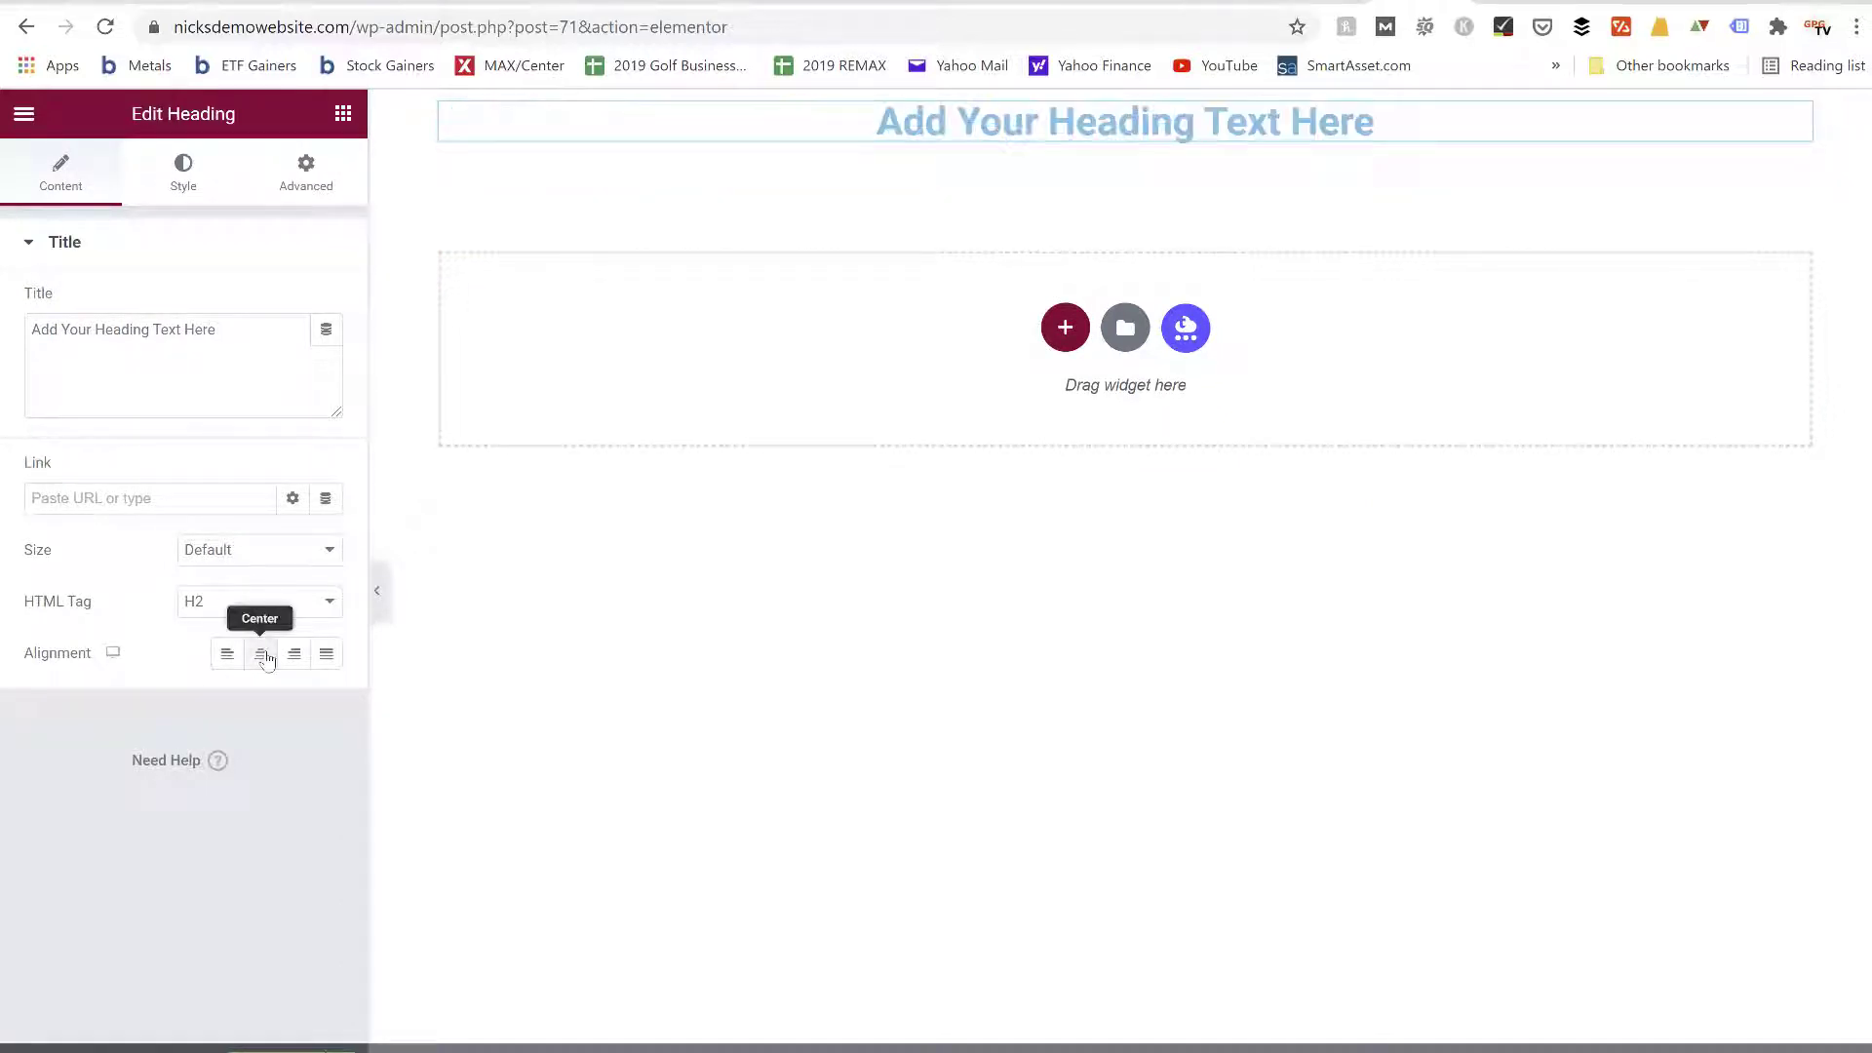
# Place a Video widget directly below the centered heading and bring back the list of widgets
pyautogui.click(343, 113)
pyautogui.moveTo(273, 575); pyautogui.dragTo(987, 149)
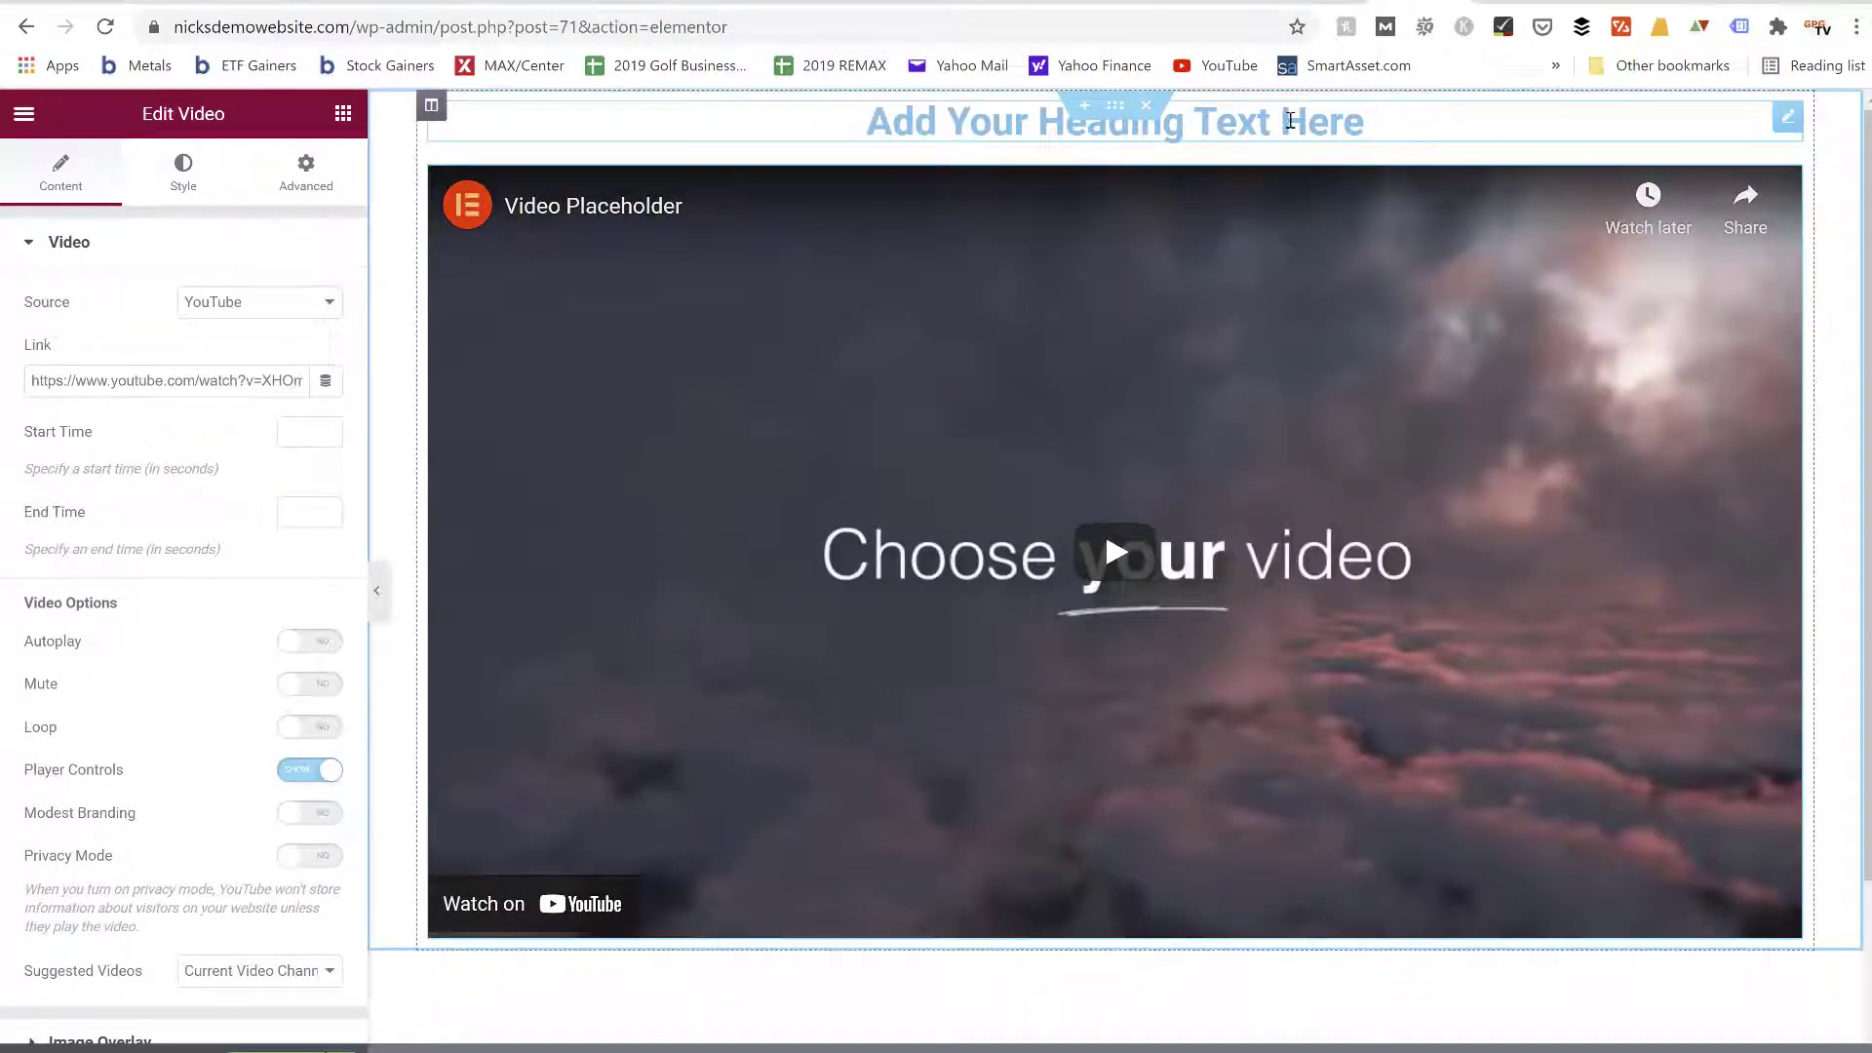
pyautogui.scroll(-3, 1196, 545)
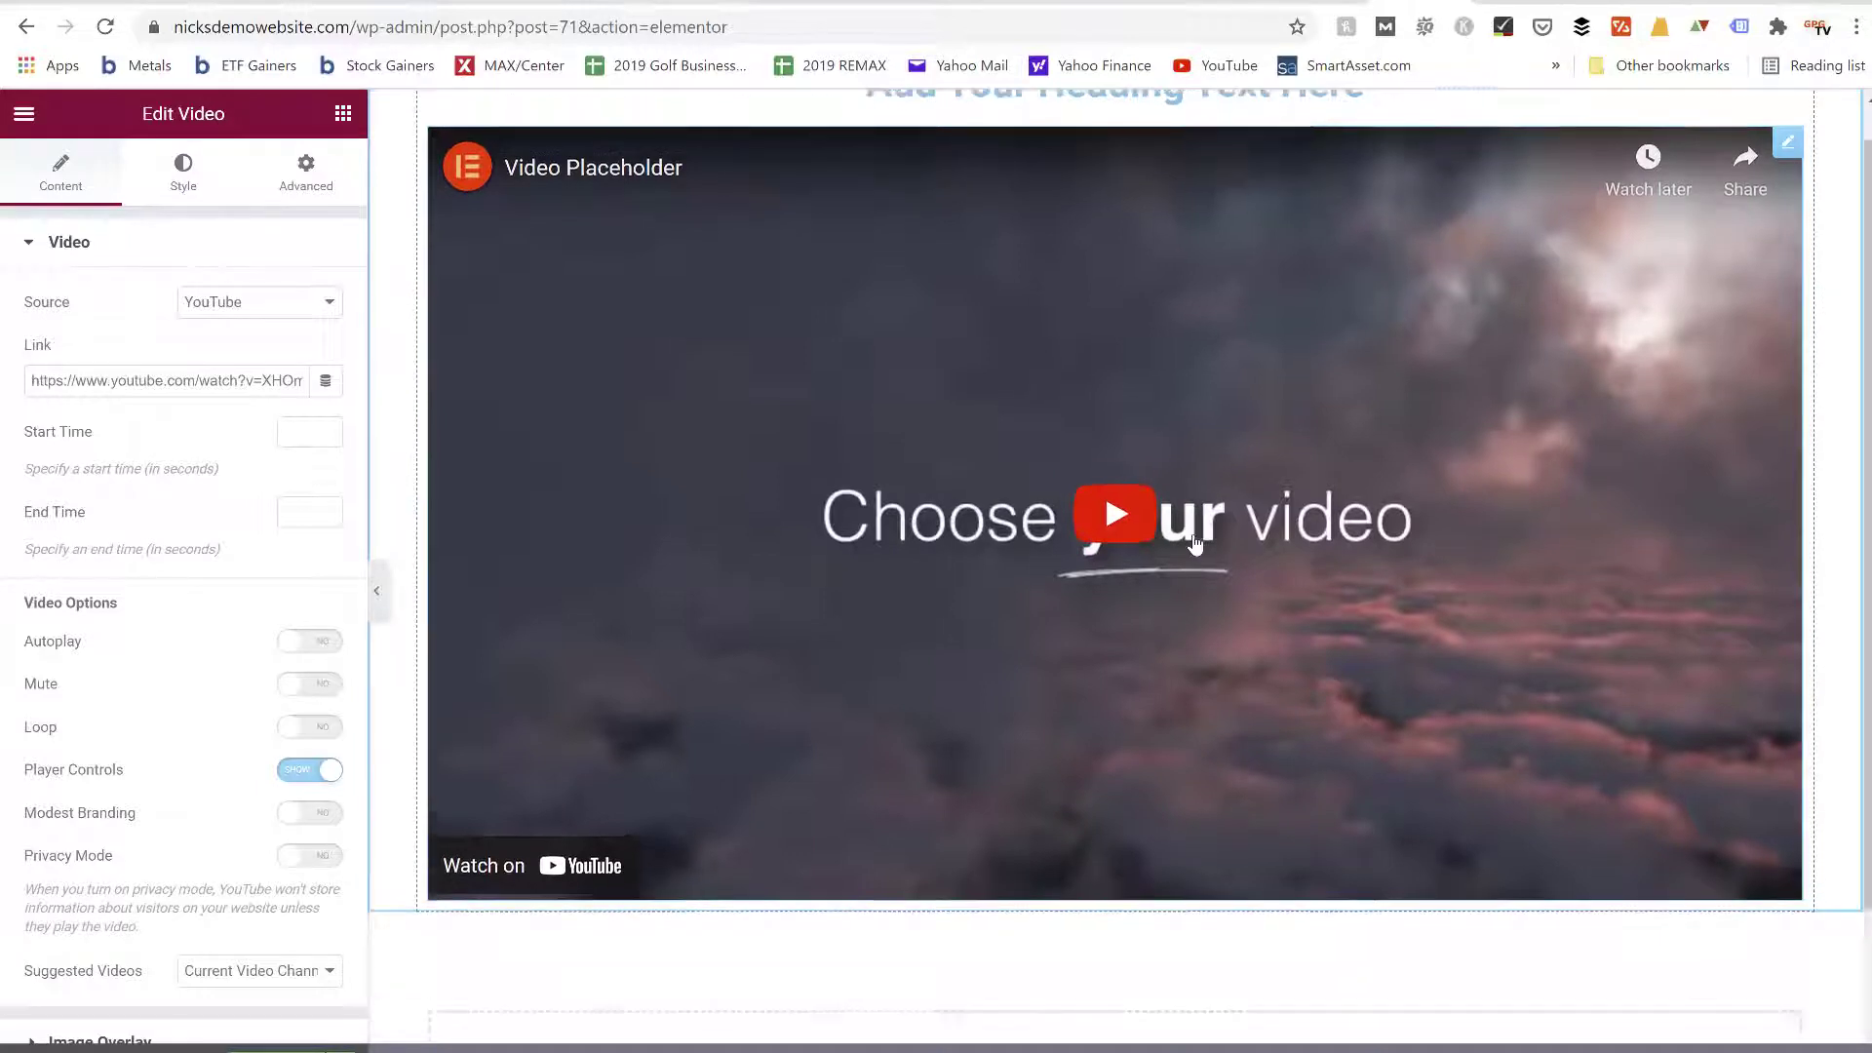
pyautogui.click(342, 114)
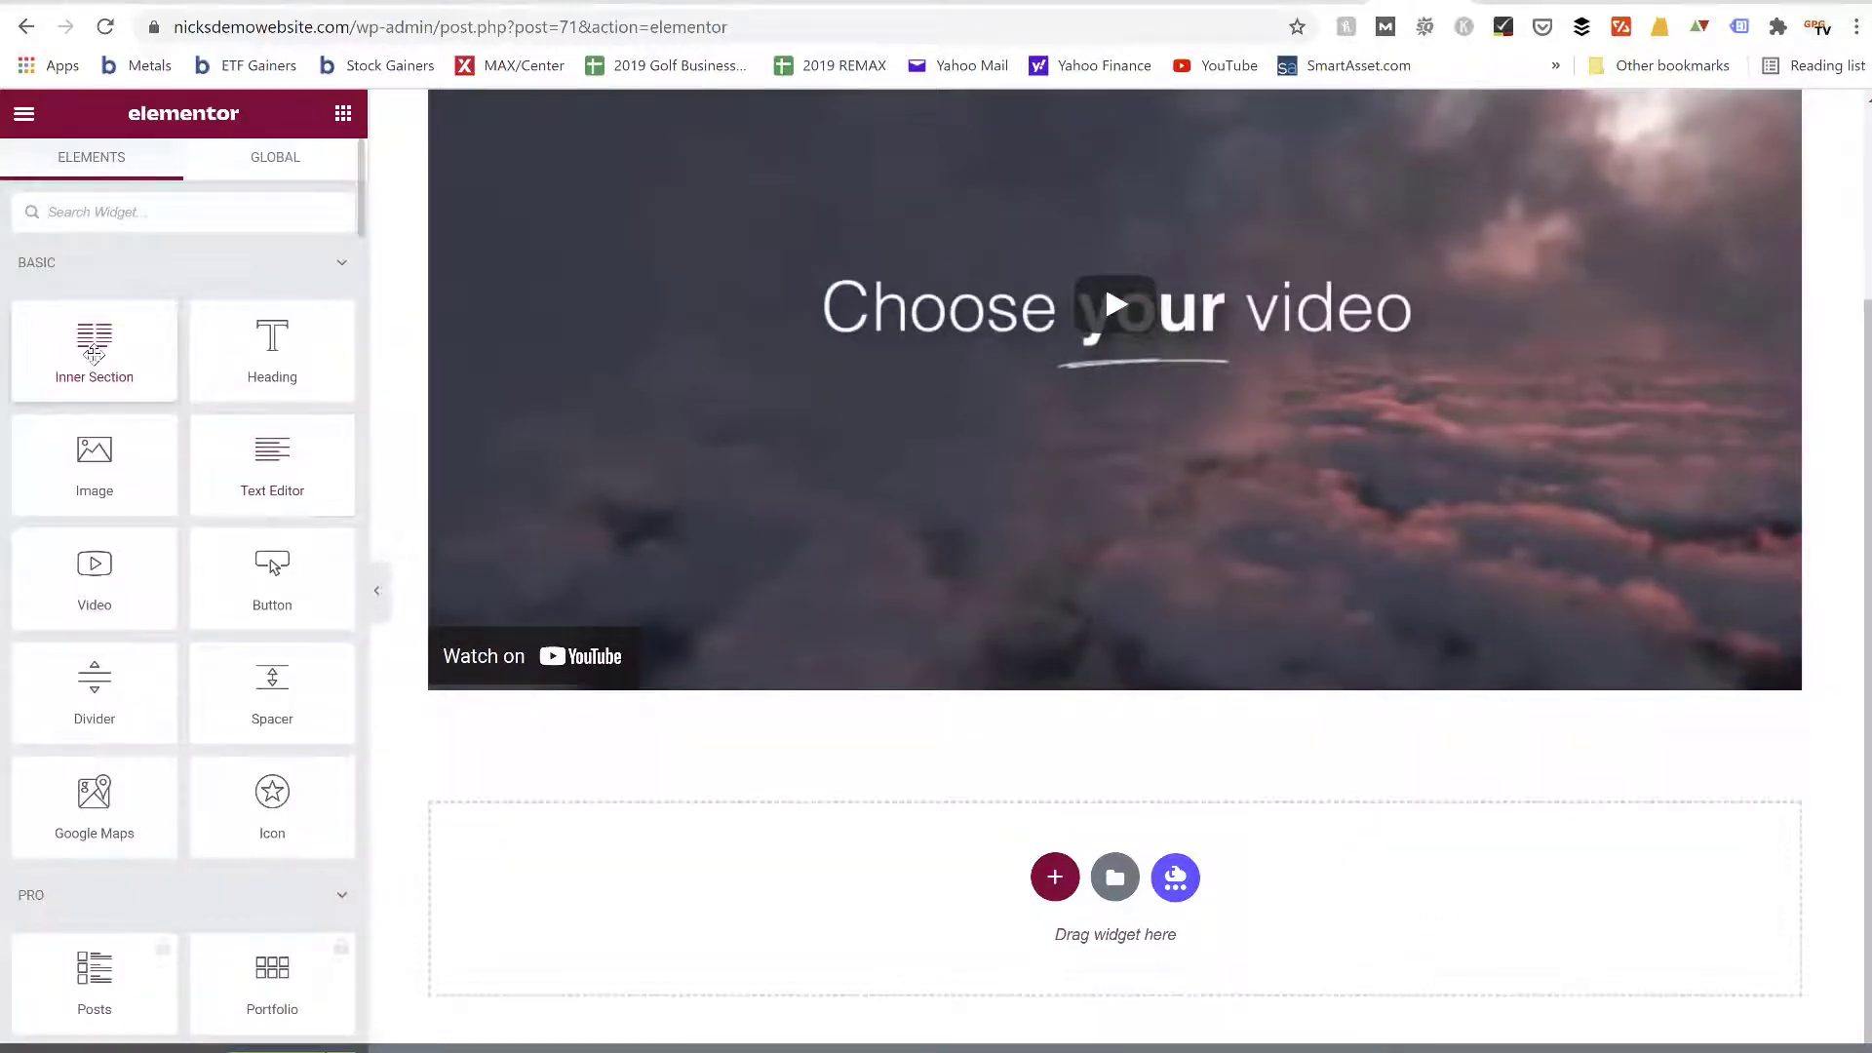
# Place an Inner Section below the video and add a Text Editor widget to each of its two columns
pyautogui.moveTo(272, 458); pyautogui.dragTo(786, 711)
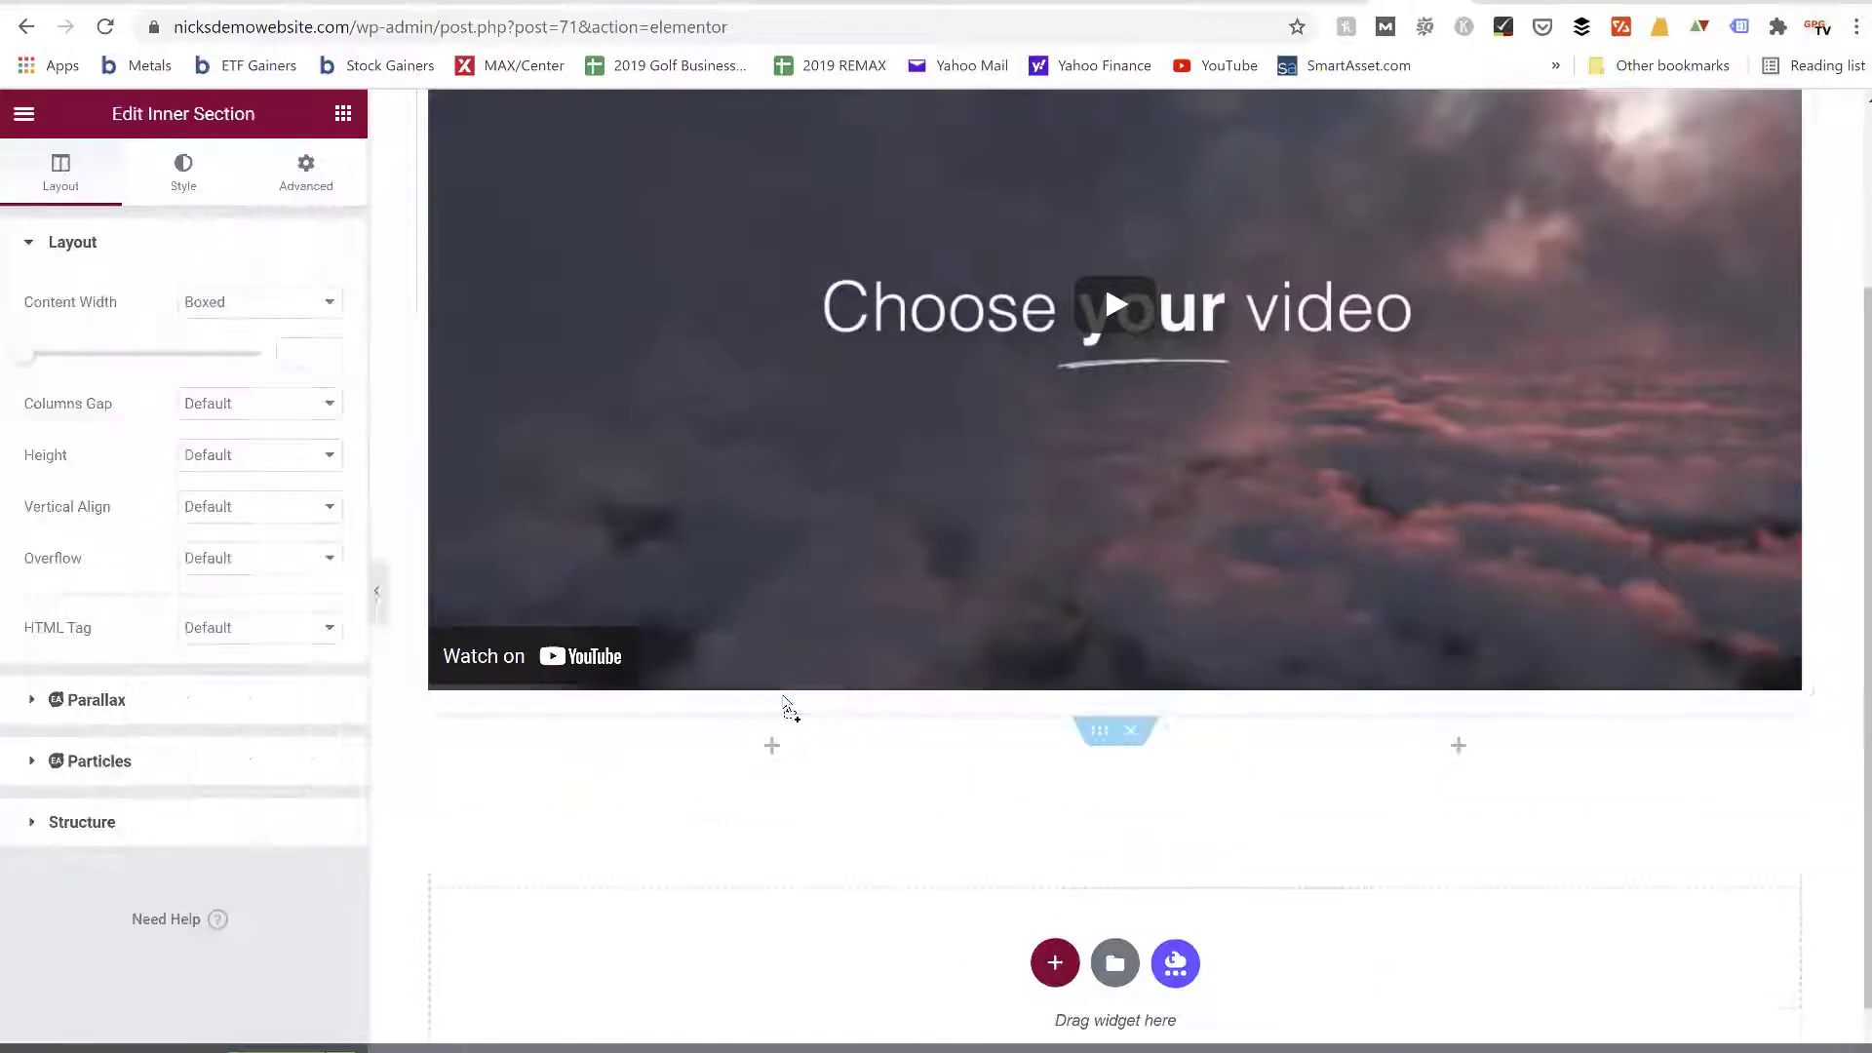
pyautogui.click(347, 119)
pyautogui.moveTo(282, 478); pyautogui.dragTo(732, 756)
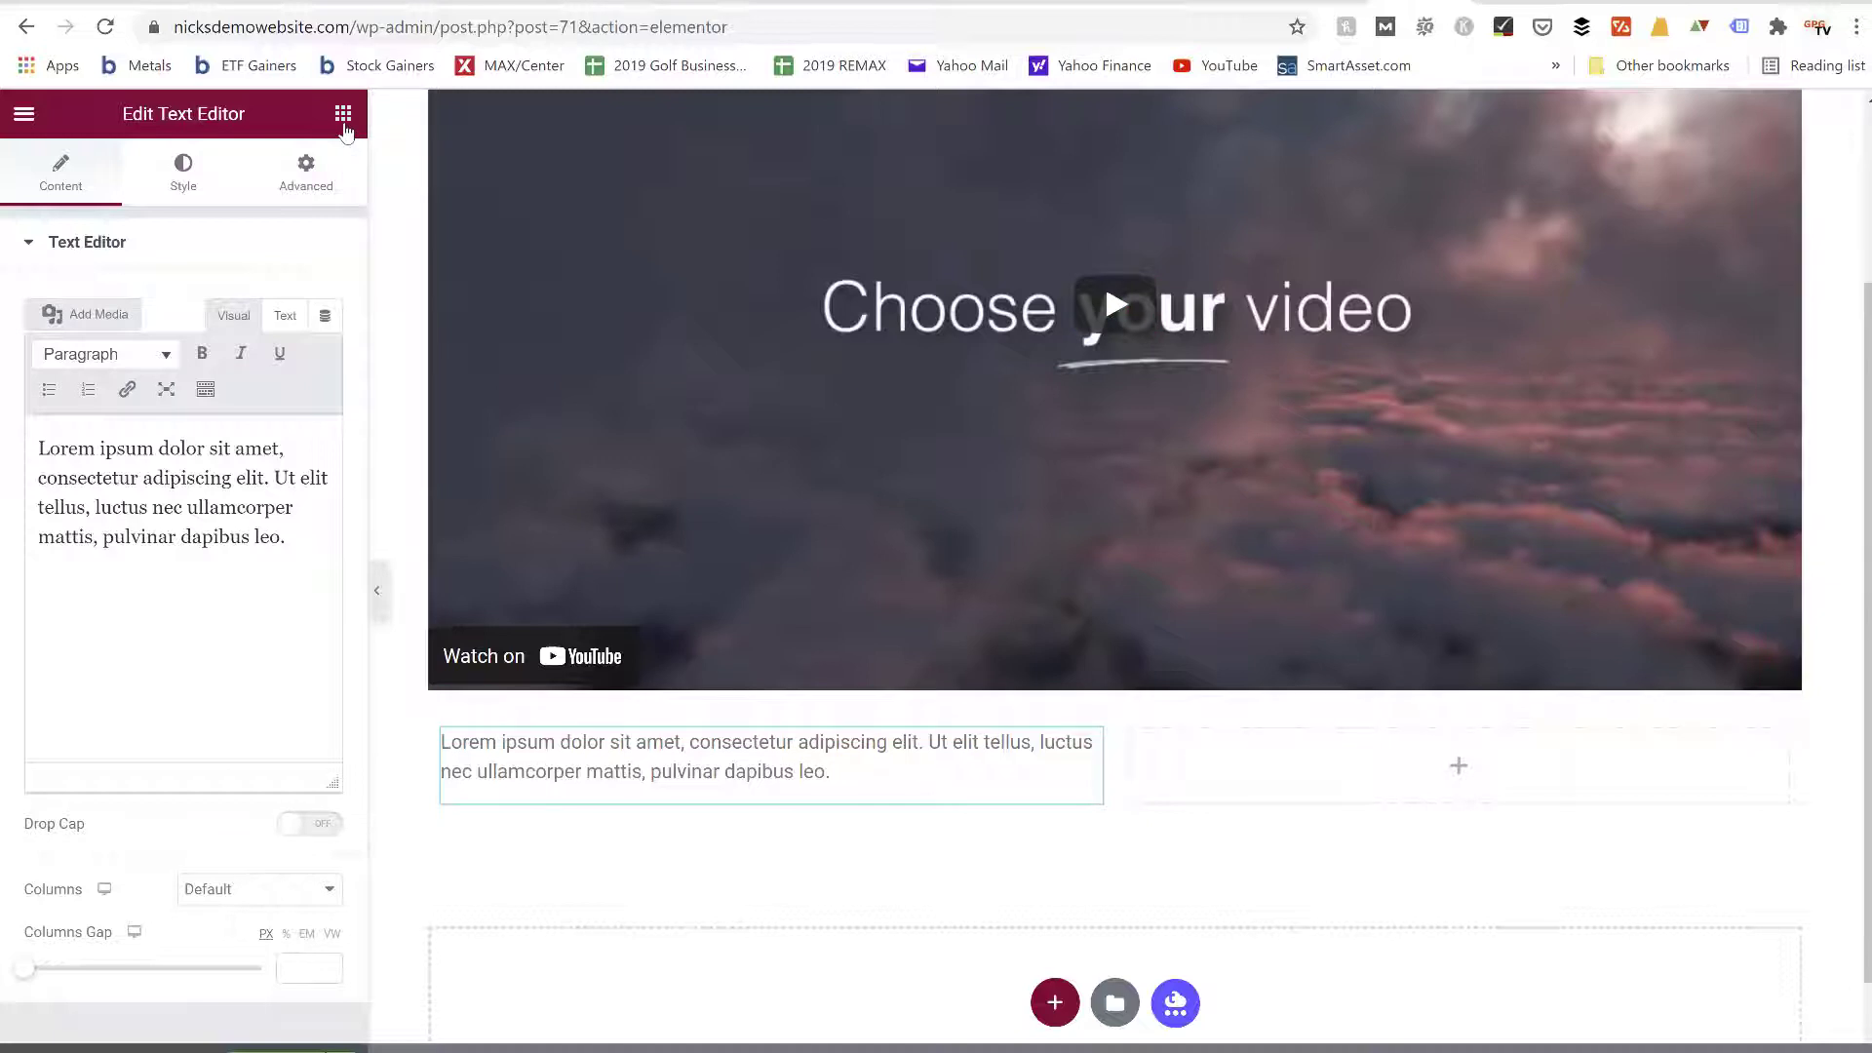
pyautogui.click(343, 115)
pyautogui.moveTo(280, 472); pyautogui.dragTo(1265, 773)
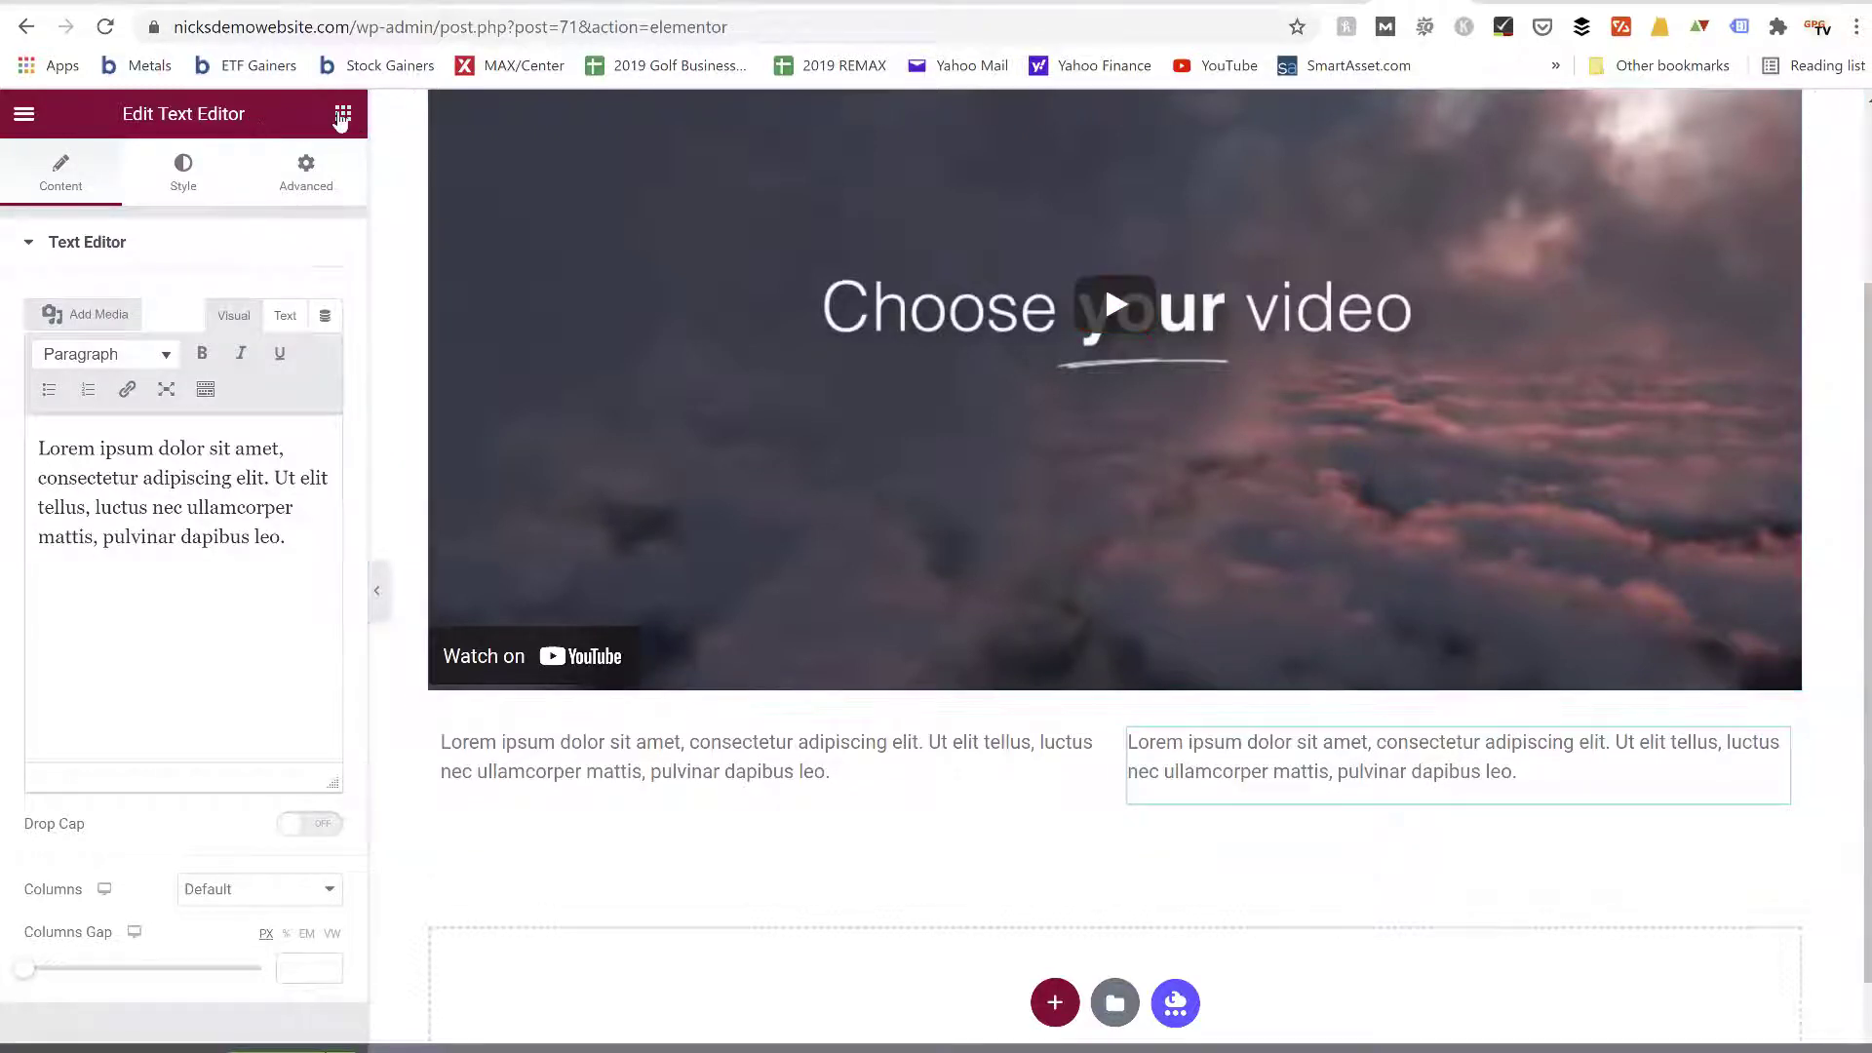
# Add a new single-column section below the two text columns
pyautogui.click(342, 114)
pyautogui.scroll(-5, 276, 275)
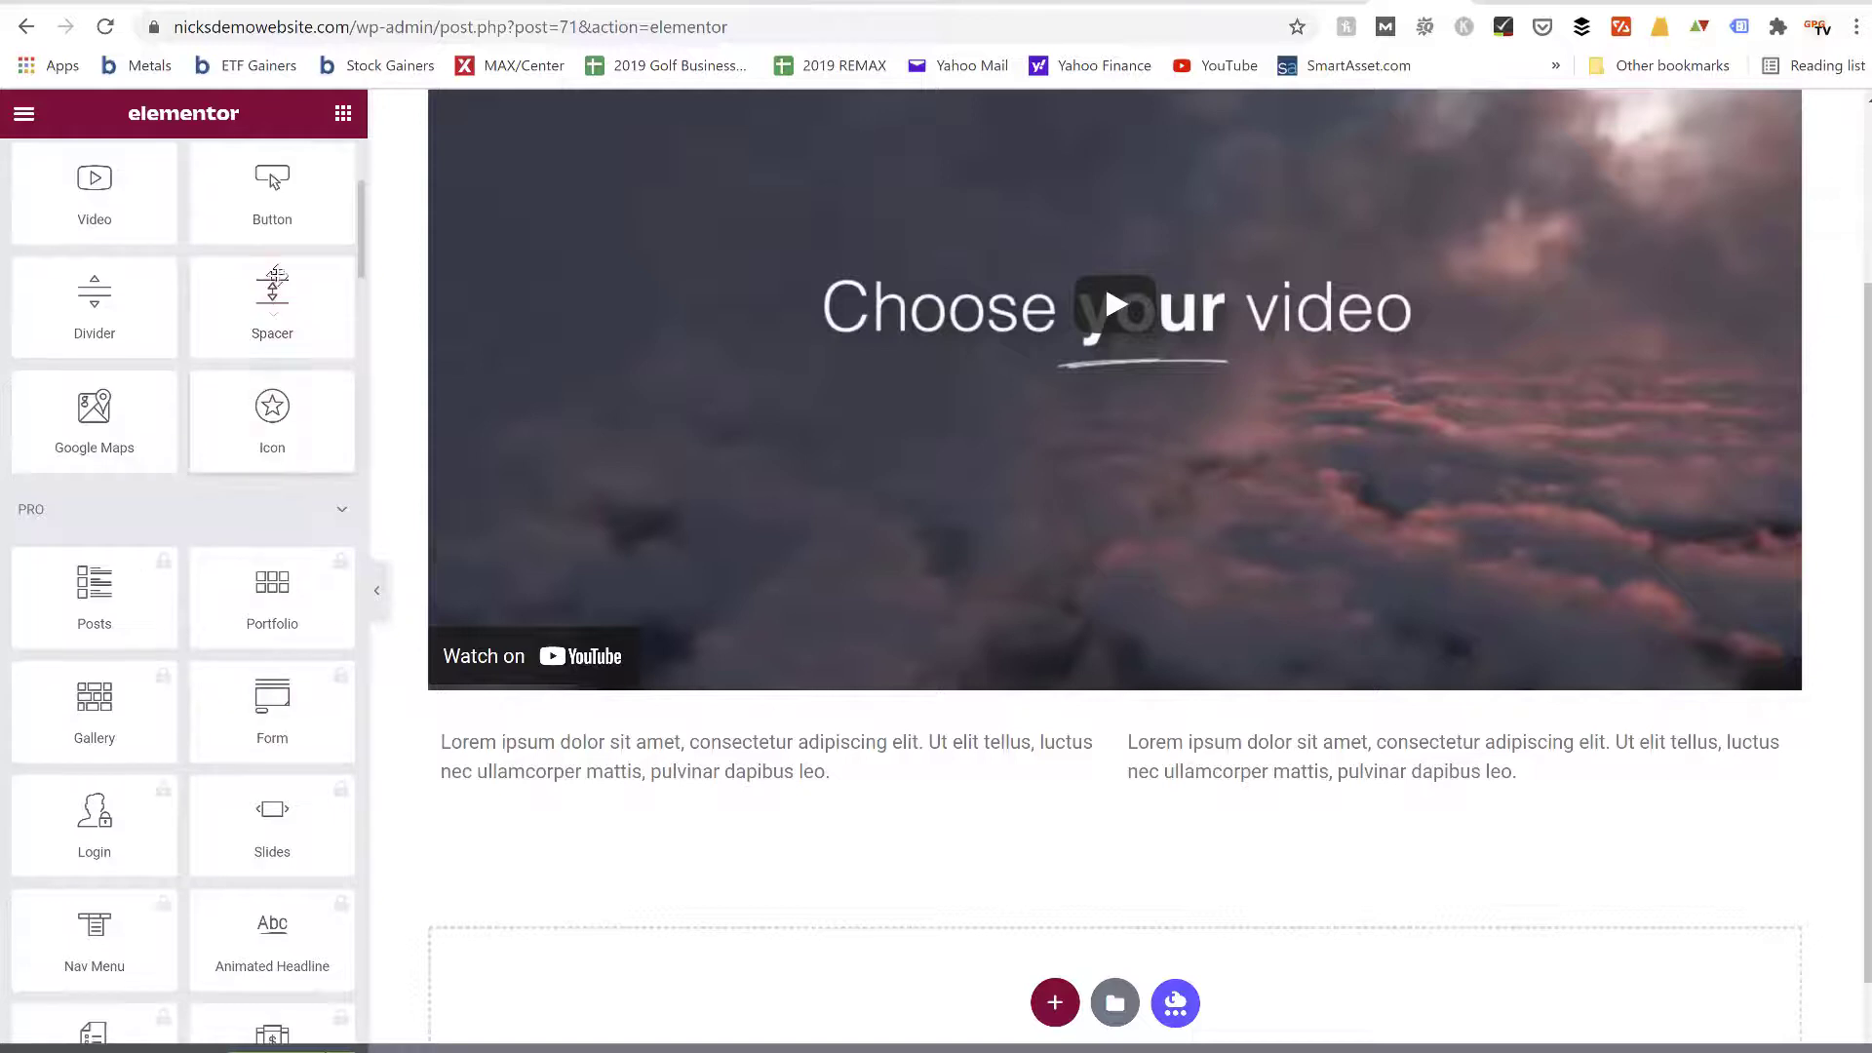
pyautogui.moveTo(272, 191)
pyautogui.mouseDown()
pyautogui.moveTo(343, 292)
pyautogui.moveTo(836, 806)
pyautogui.moveTo(893, 845)
pyautogui.moveTo(1041, 864)
pyautogui.moveTo(618, 598)
pyautogui.moveTo(242, 206)
pyautogui.mouseUp()
pyautogui.scroll(-5, 187, 660)
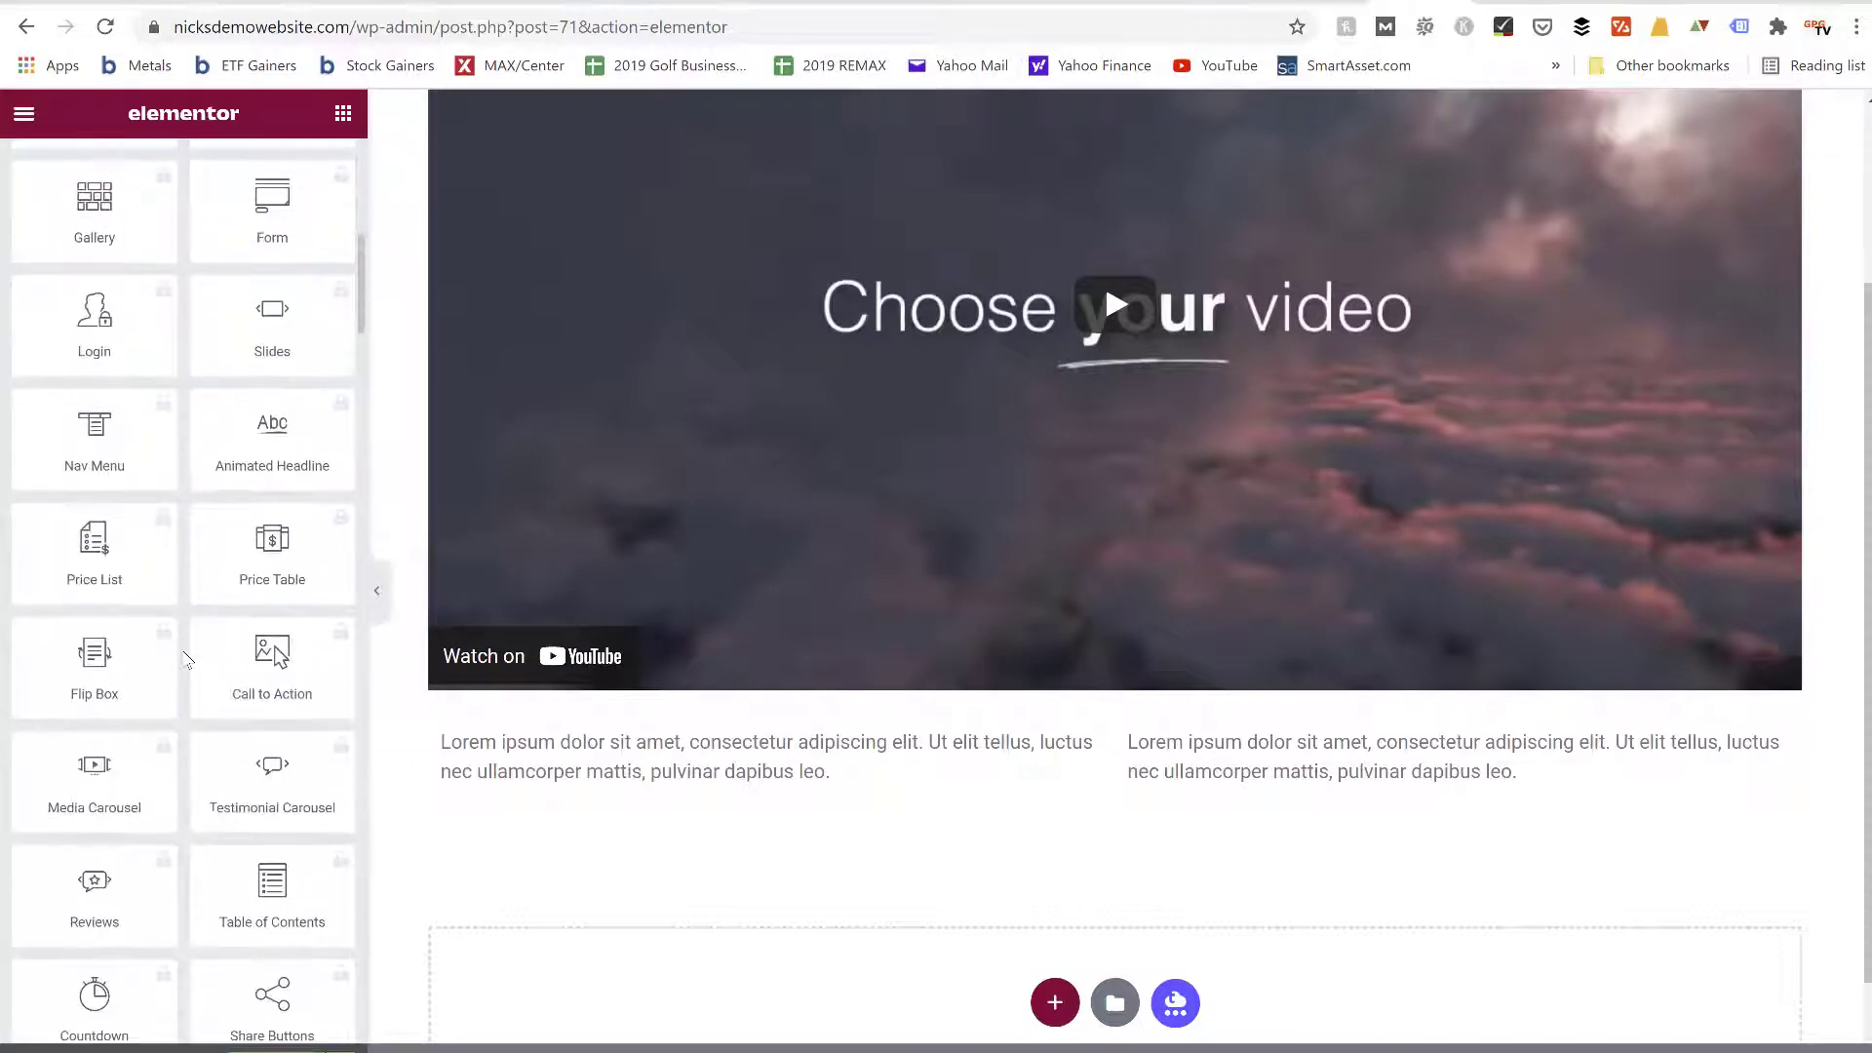
pyautogui.scroll(13, 187, 661)
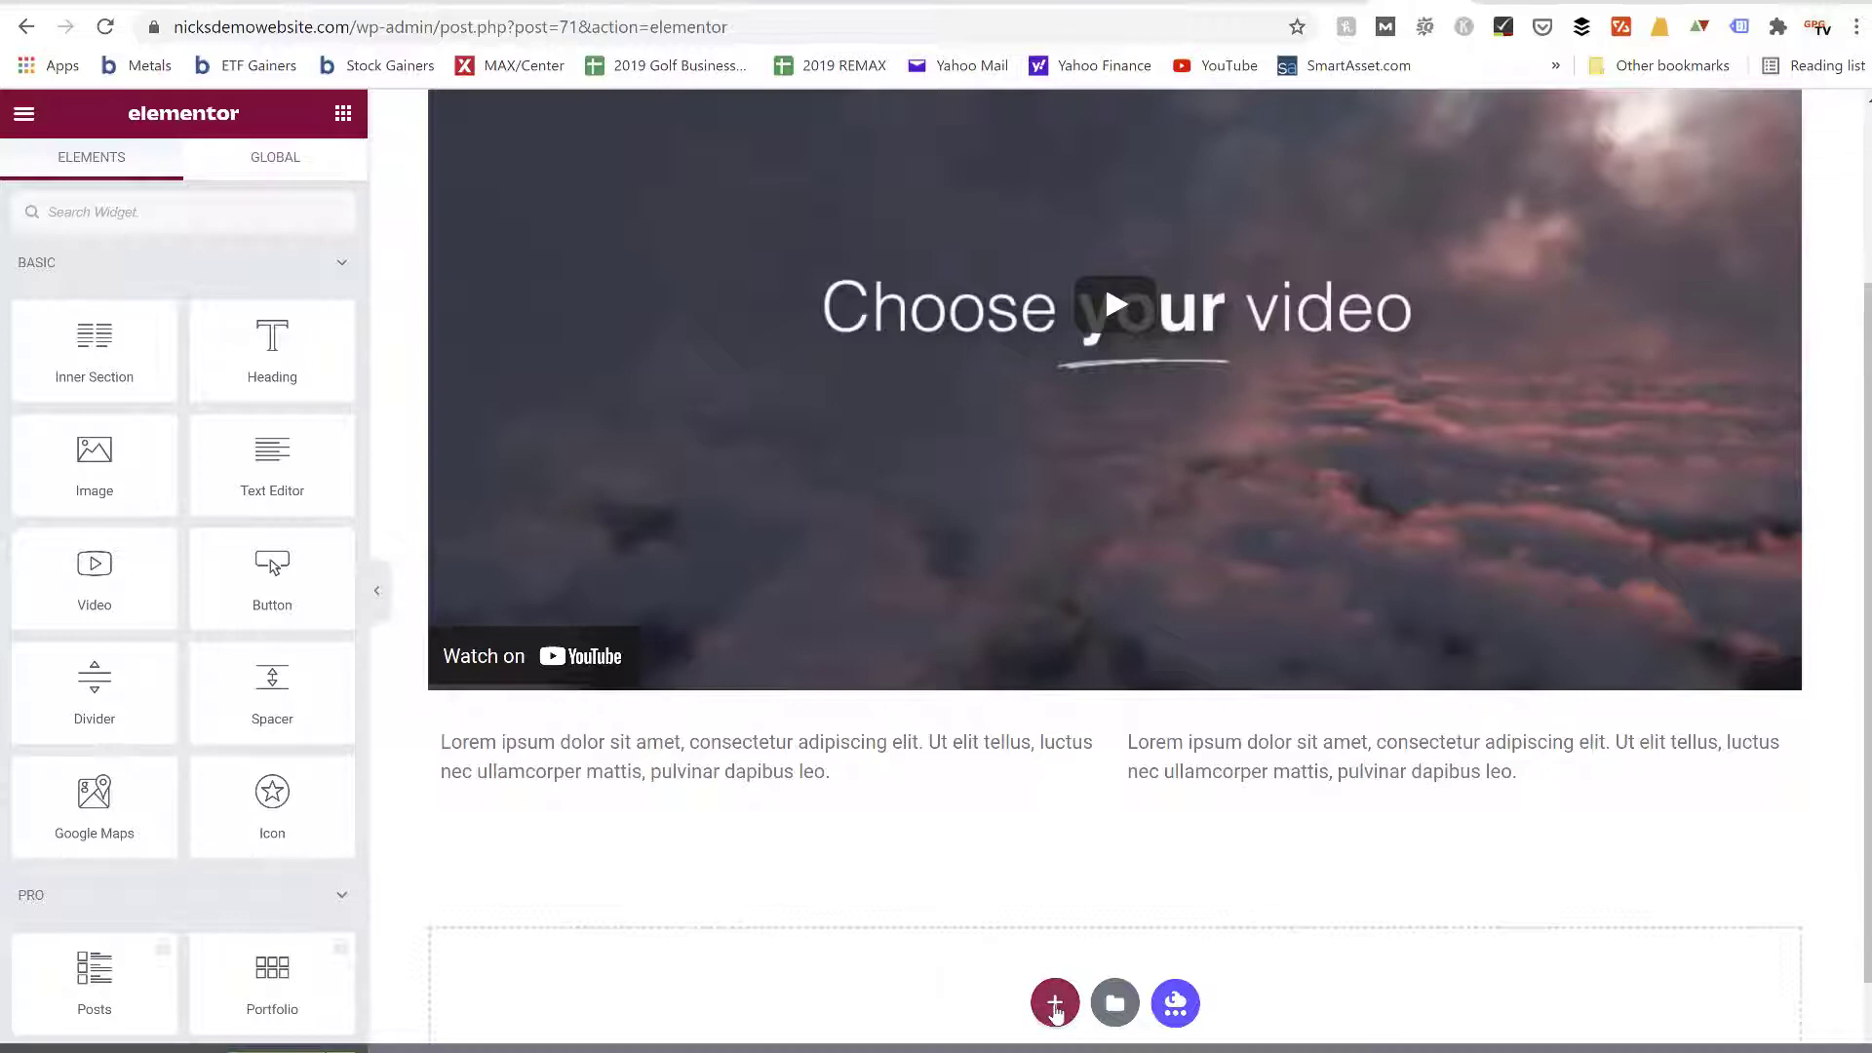
pyautogui.scroll(-1, 1053, 1004)
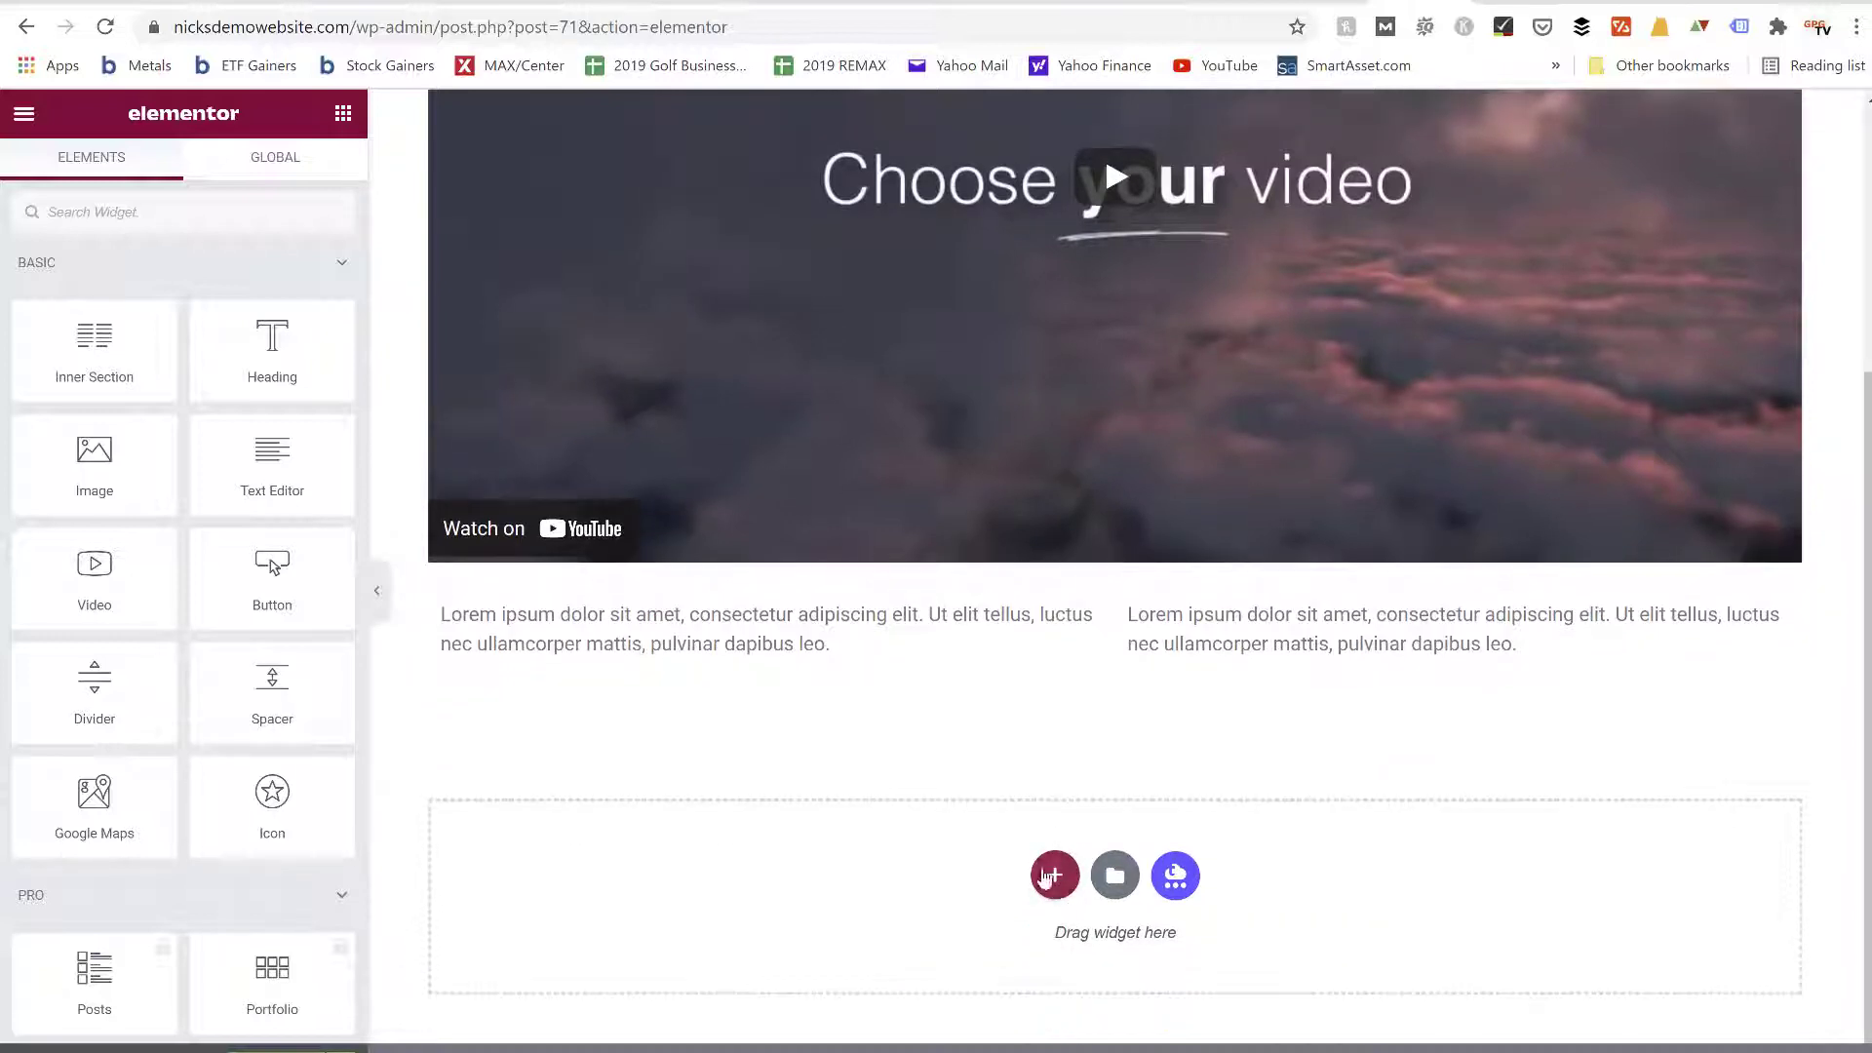
pyautogui.click(1050, 877)
pyautogui.scroll(-1, 1043, 878)
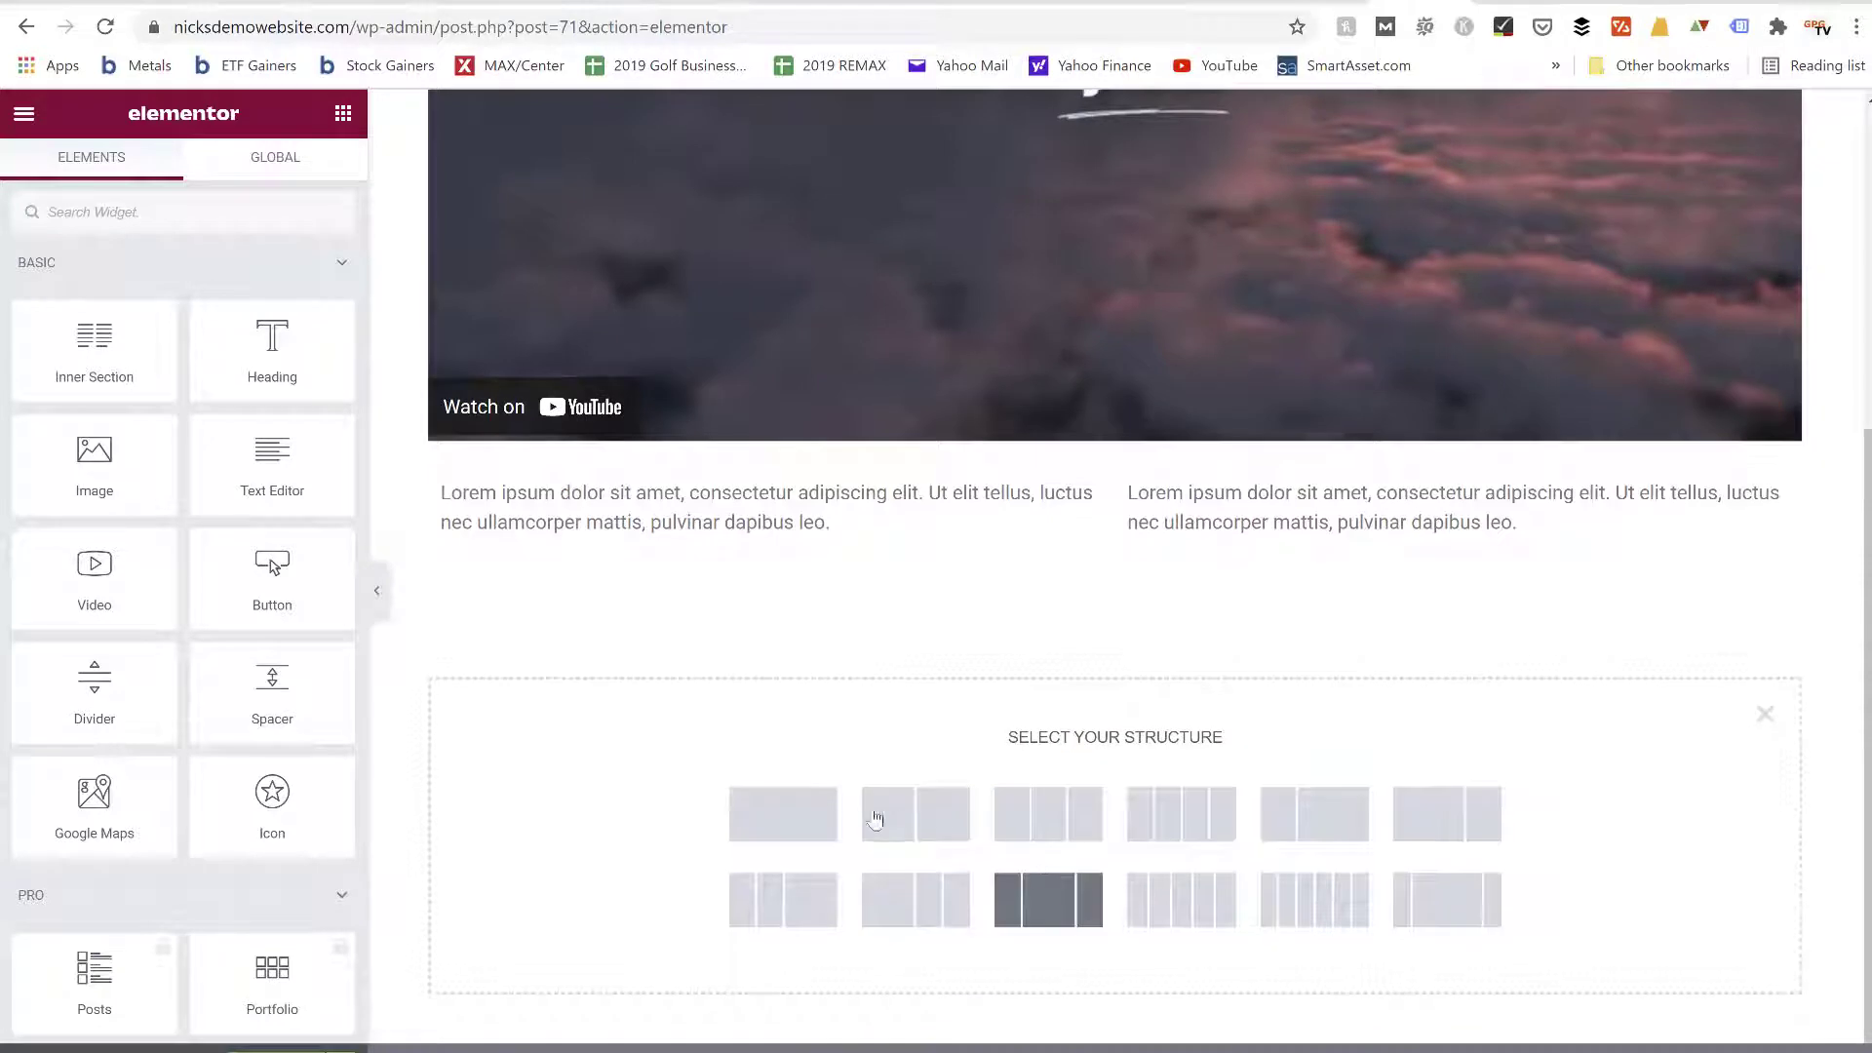
pyautogui.click(796, 831)
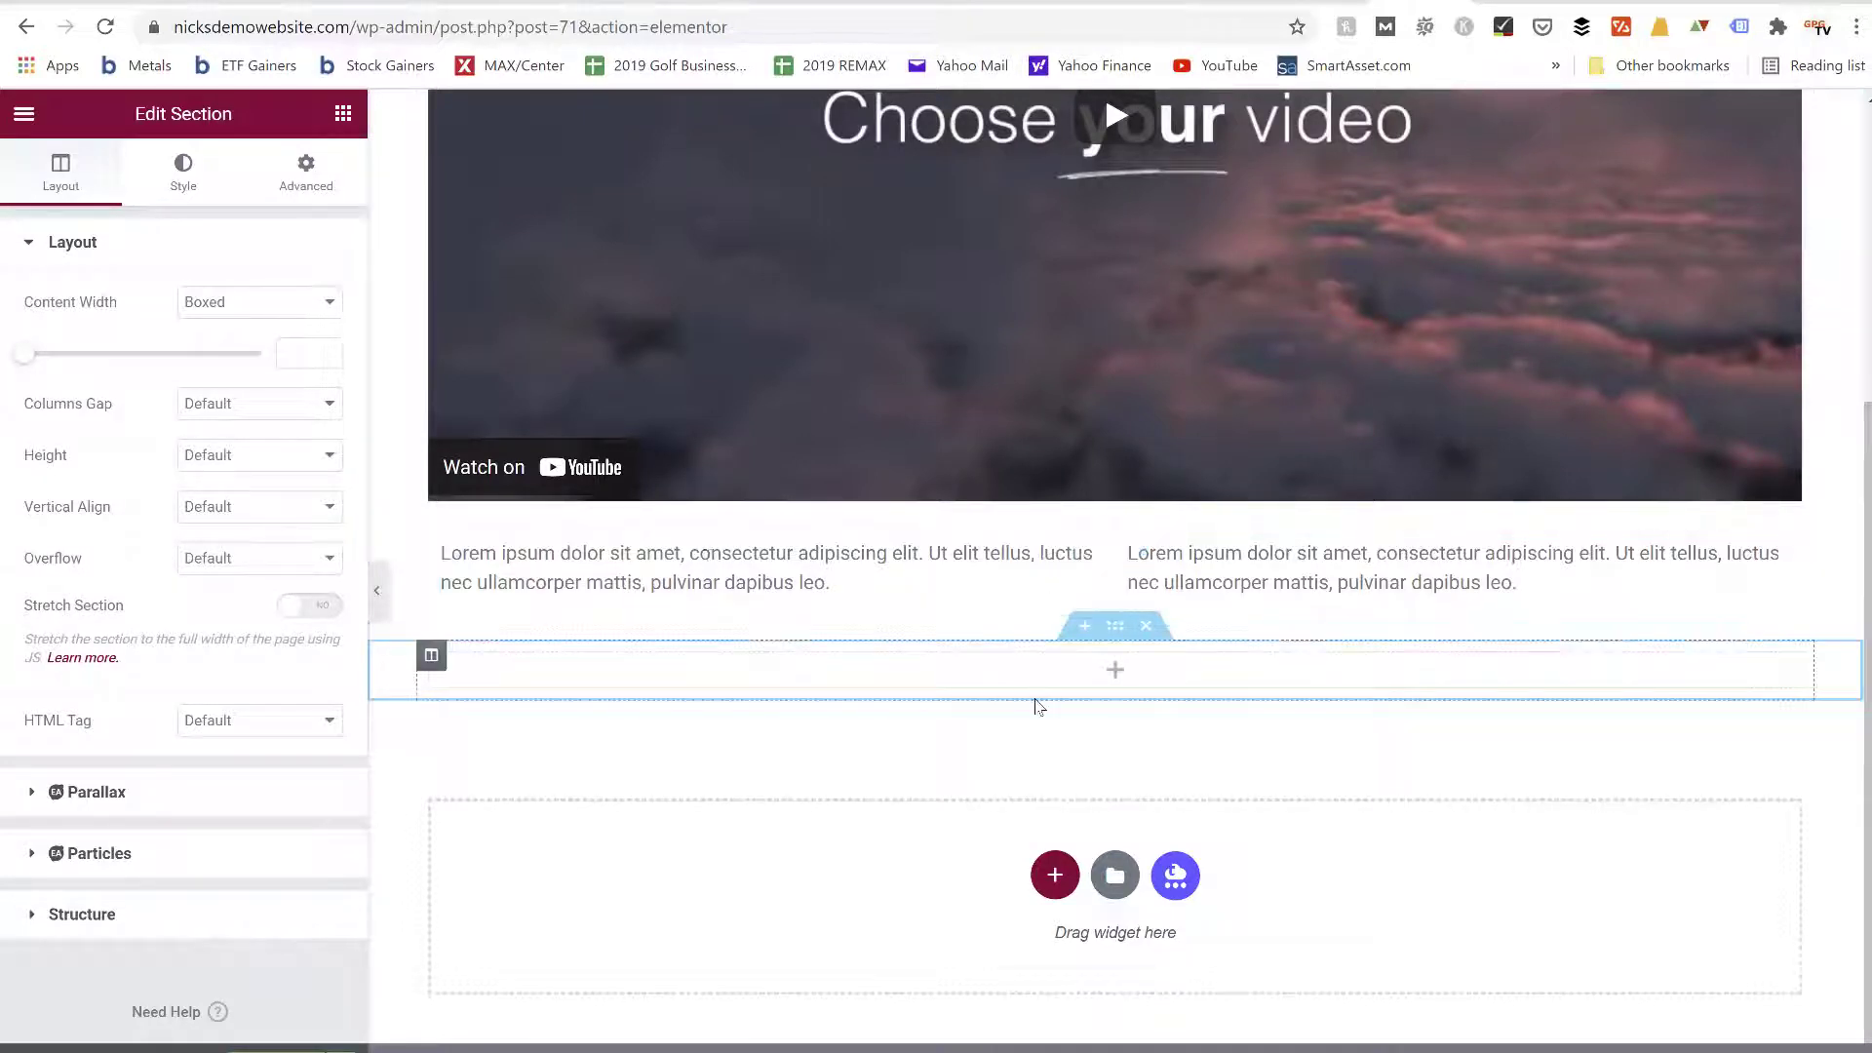
# Place a Button widget in the new section and set its alignment to justified
pyautogui.click(343, 113)
pyautogui.moveTo(272, 575); pyautogui.dragTo(507, 663)
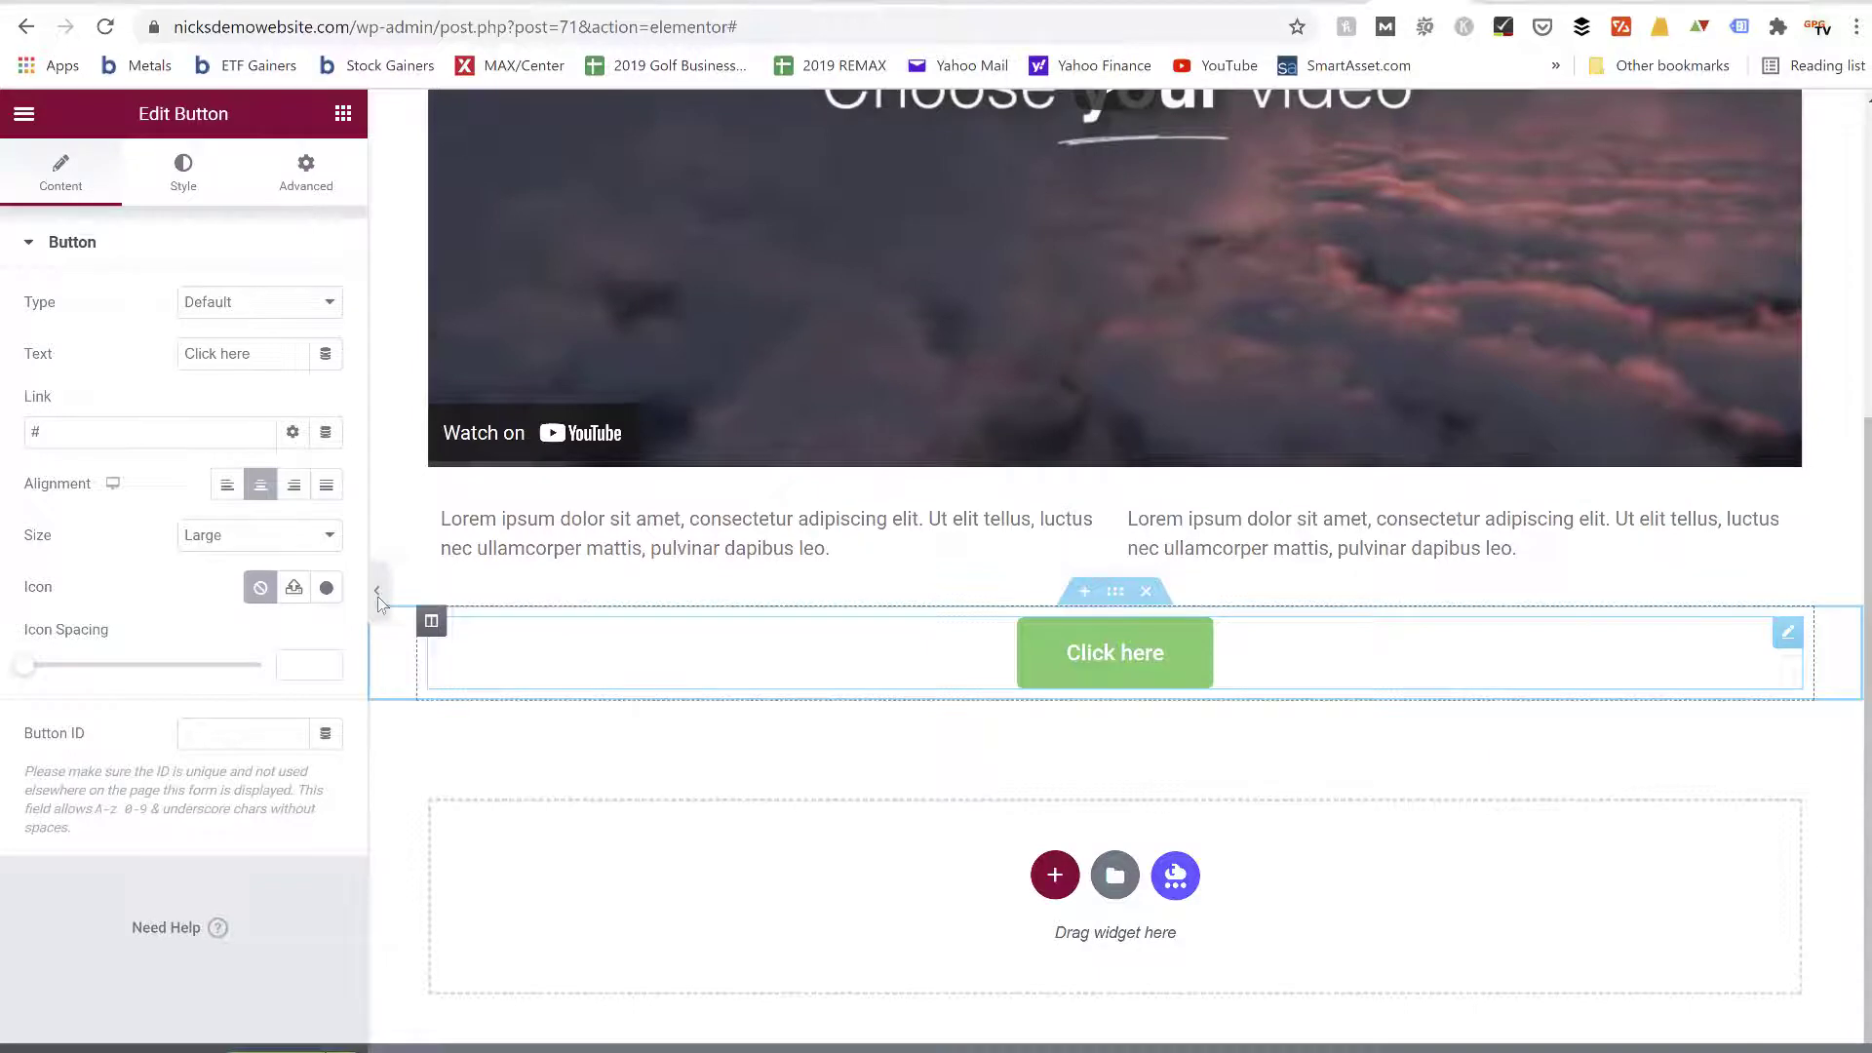
pyautogui.click(326, 488)
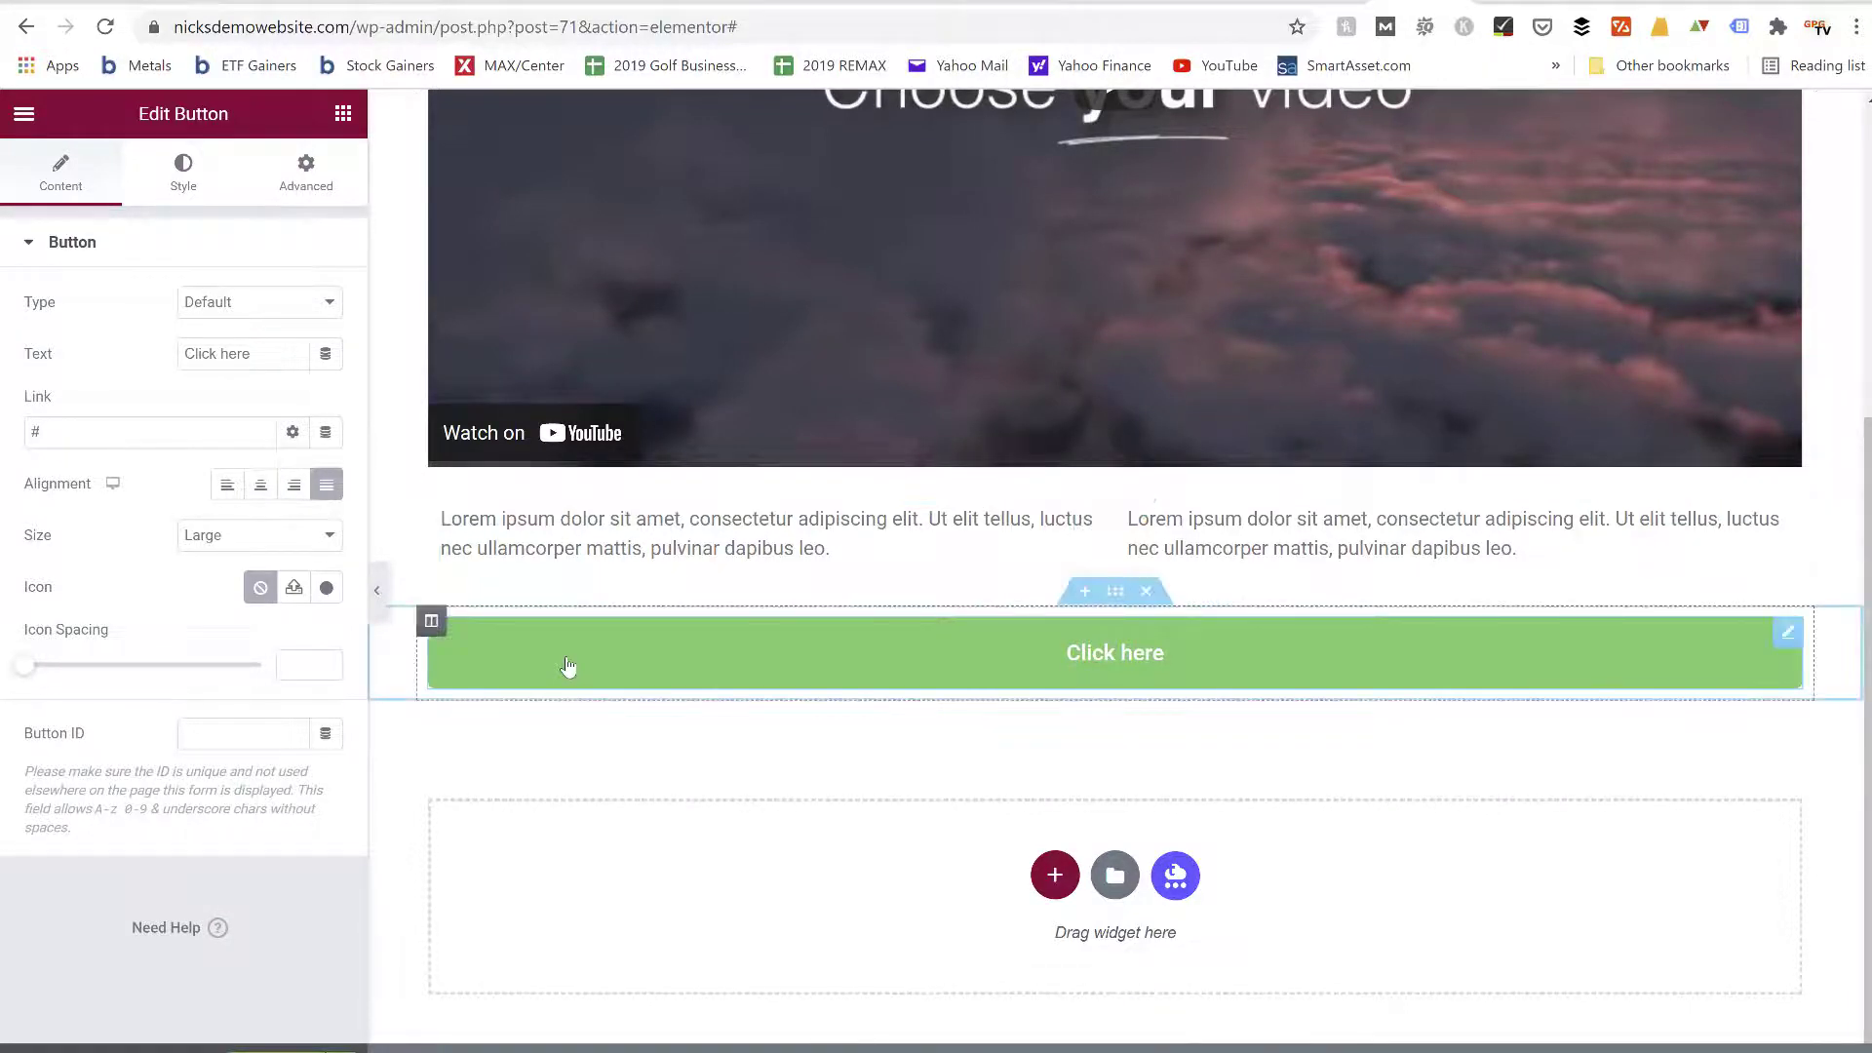
# Look over the new page's heading, video, two text columns and full-width button
pyautogui.scroll(3, 568, 666)
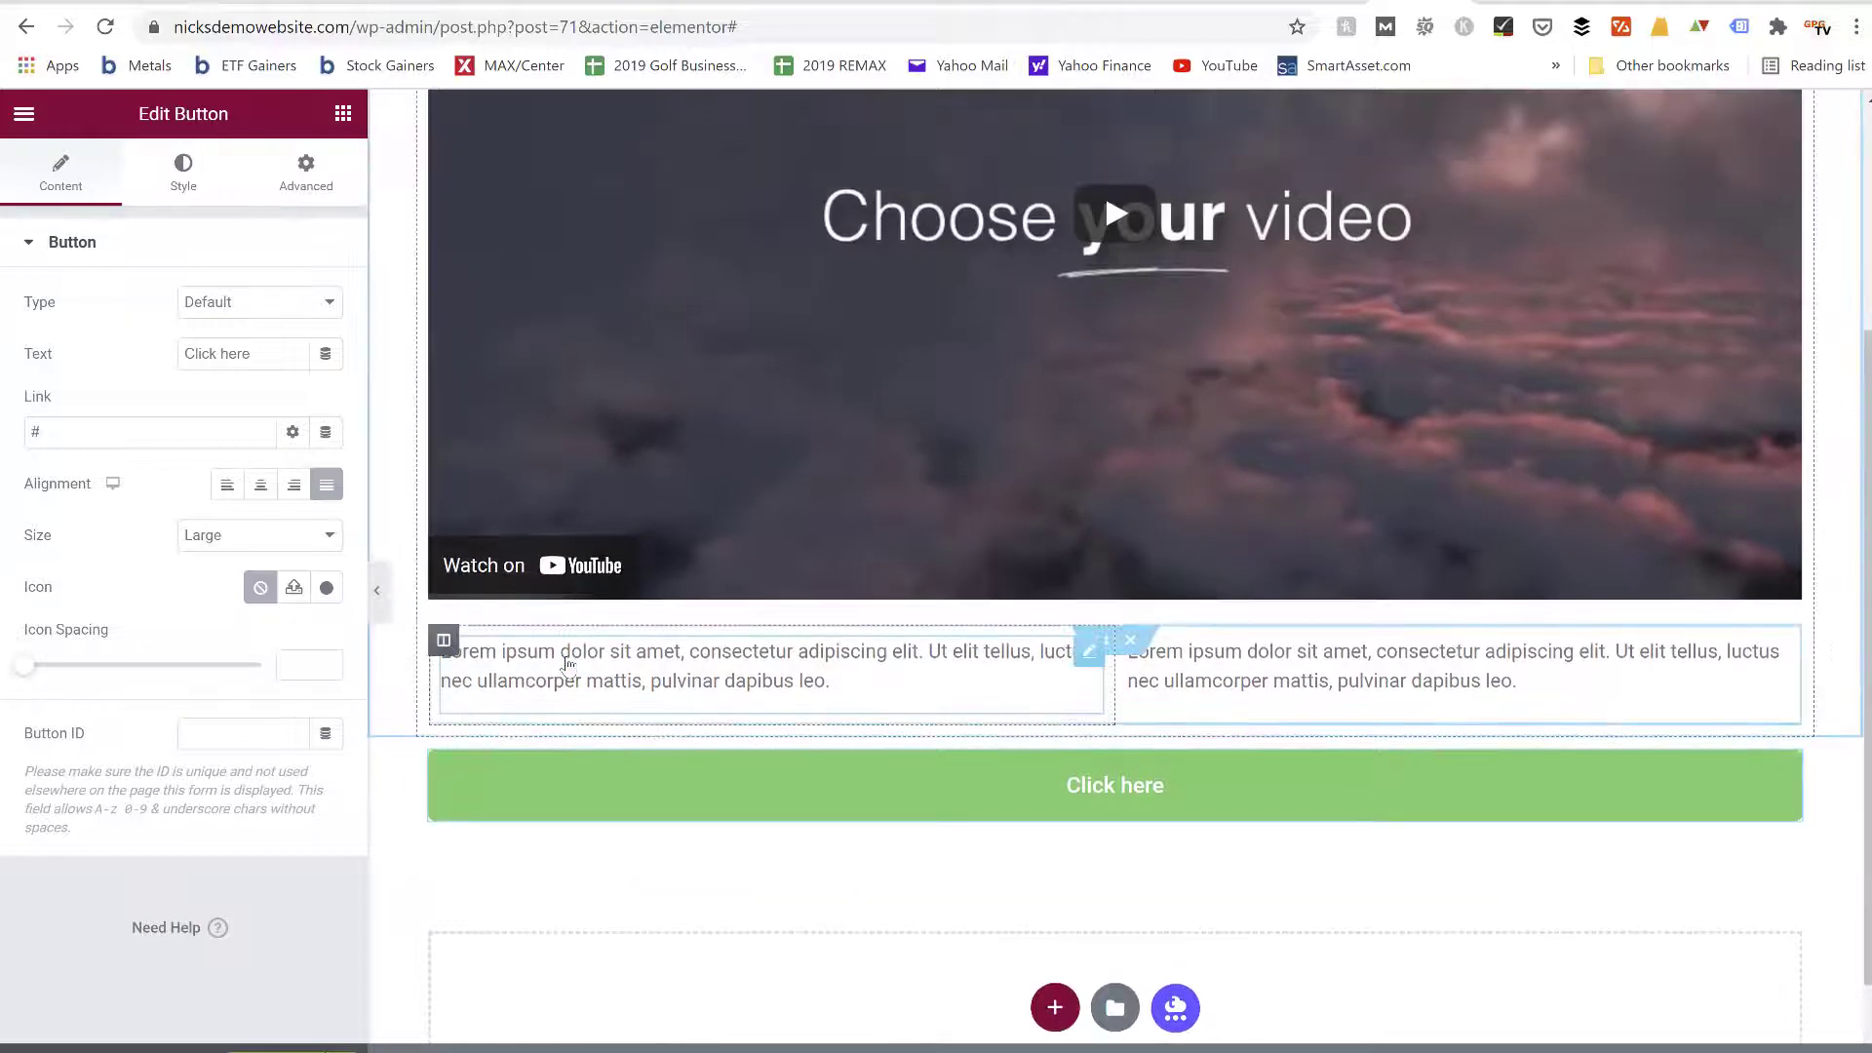
pyautogui.scroll(3, 568, 666)
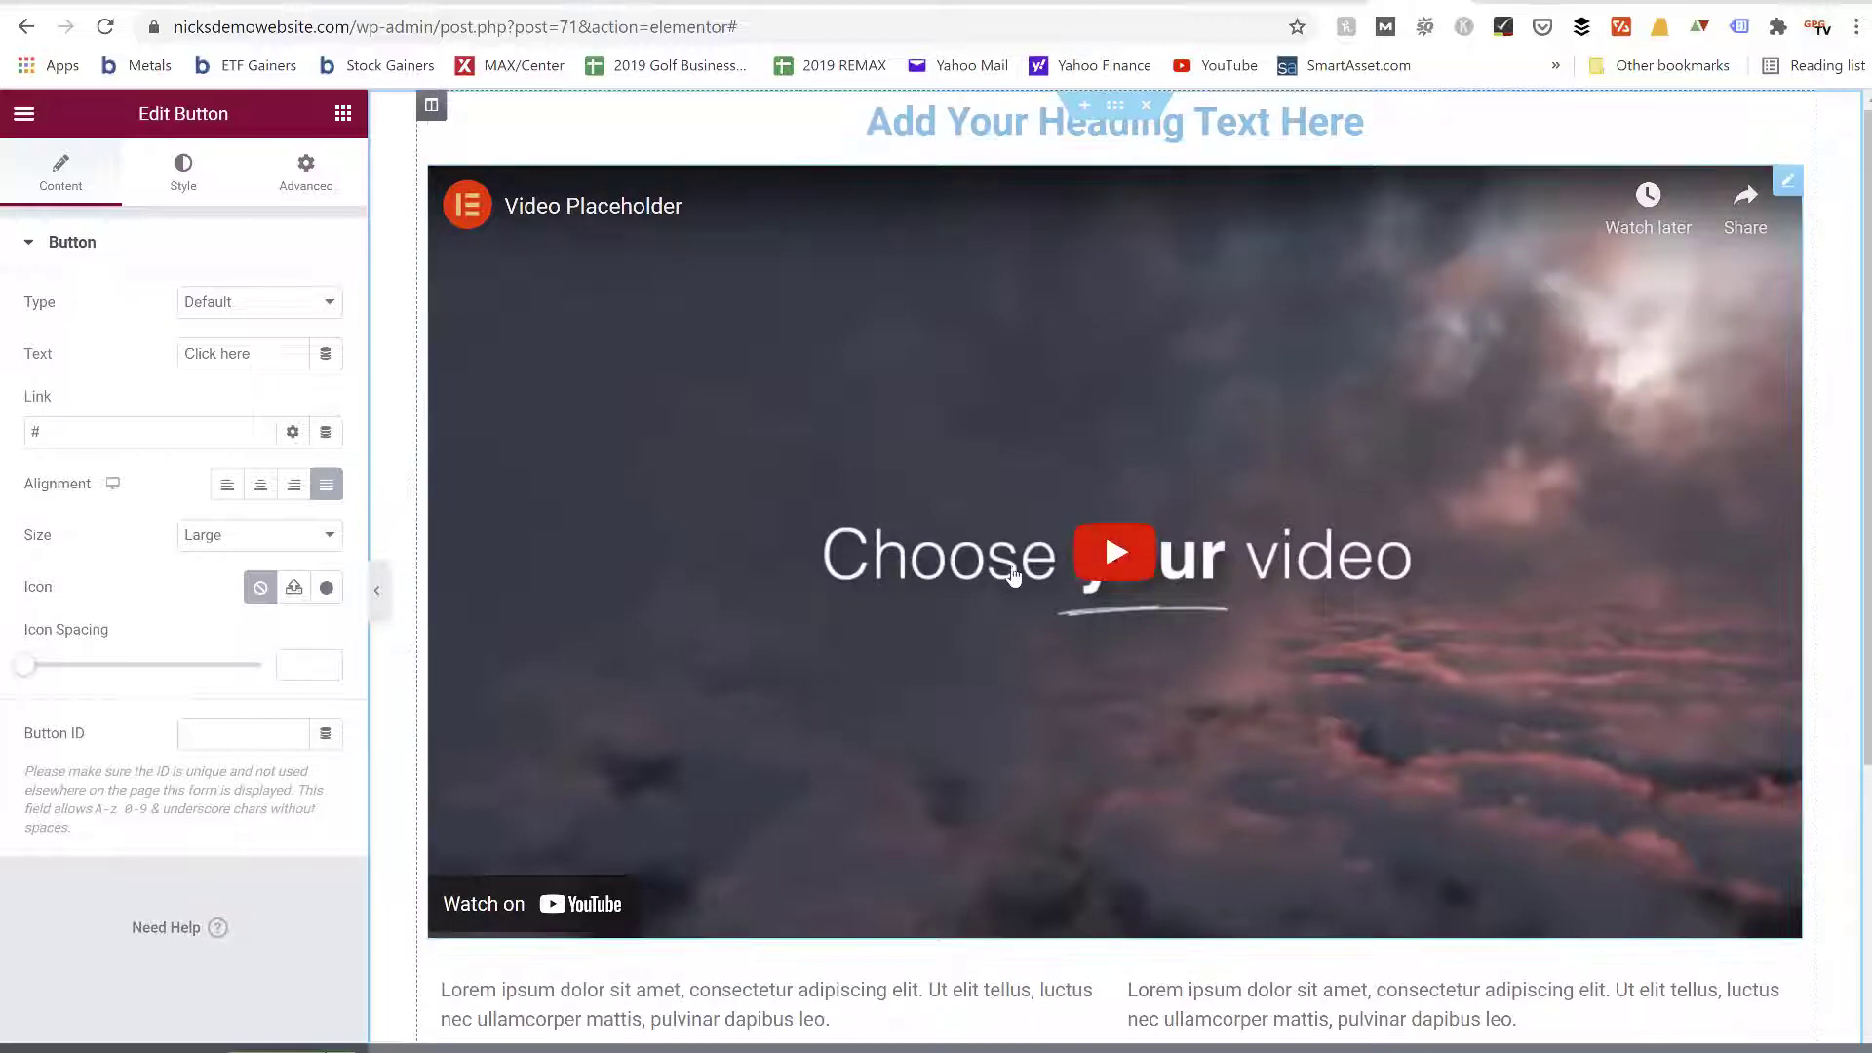
pyautogui.scroll(-3, 1011, 572)
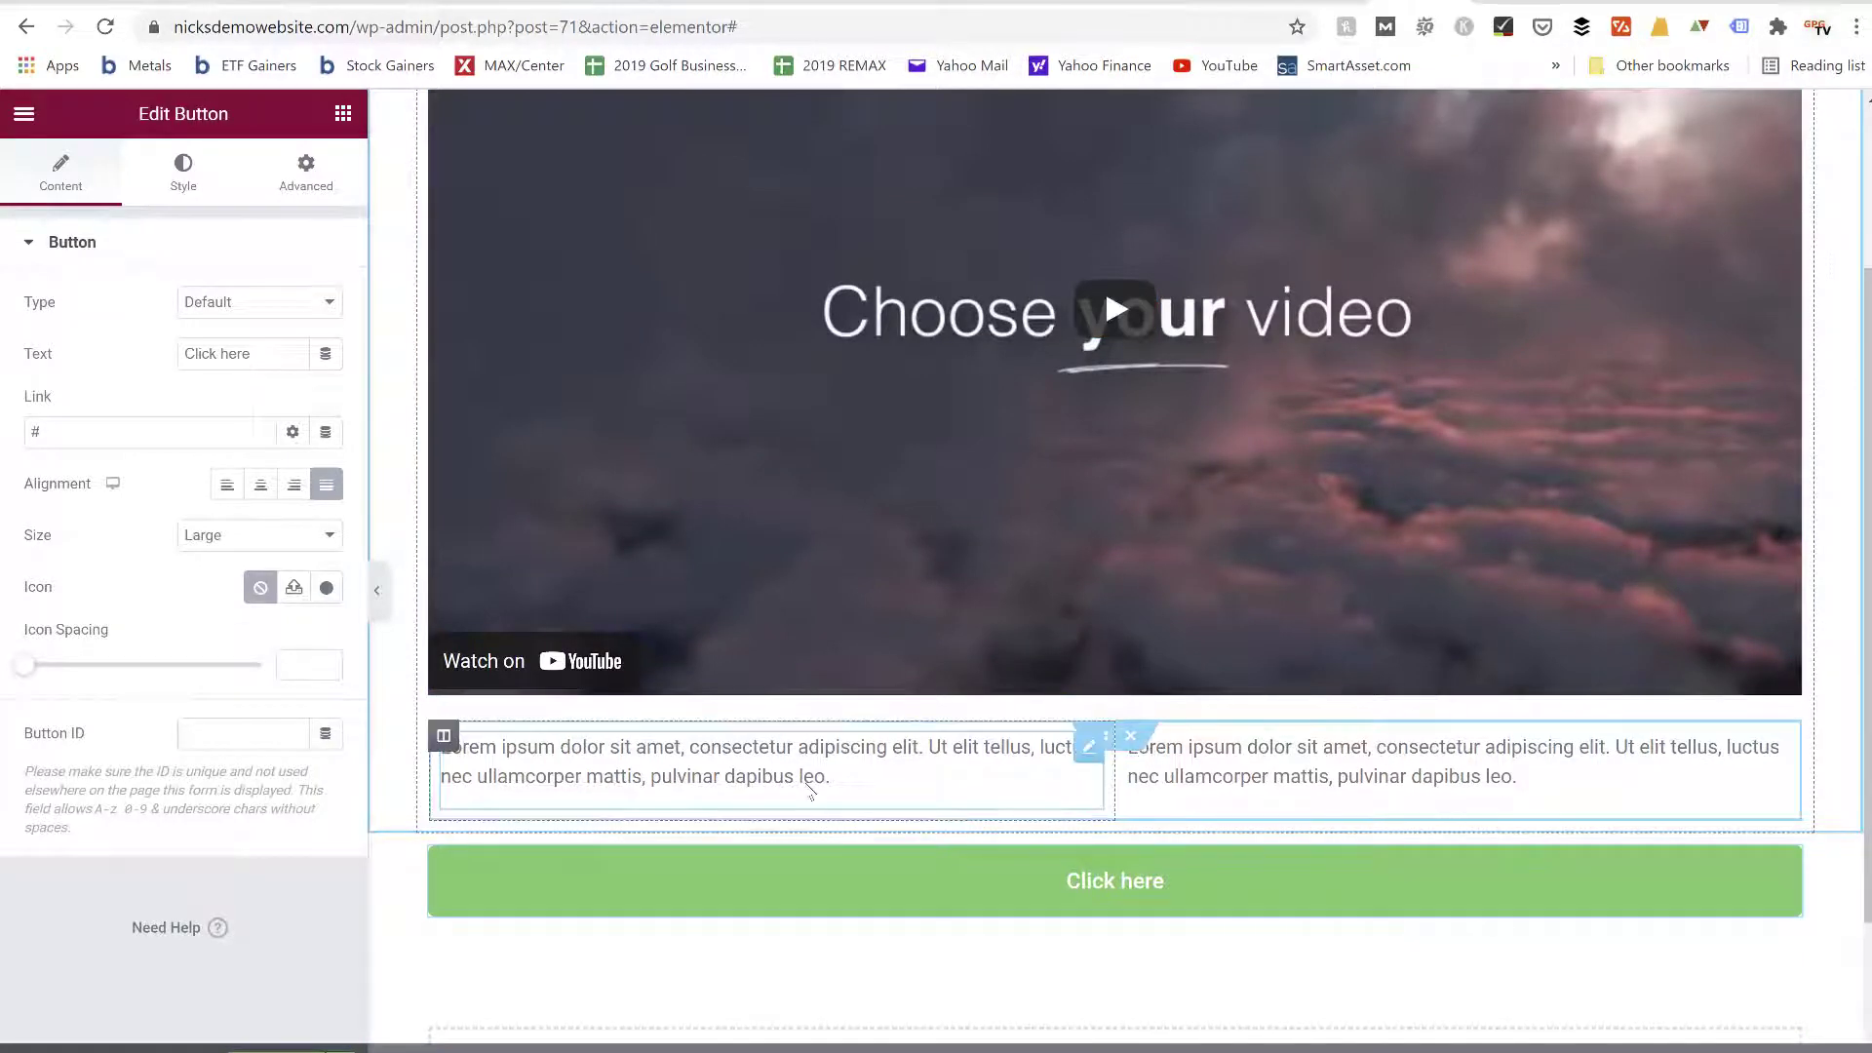
pyautogui.scroll(-1, 809, 790)
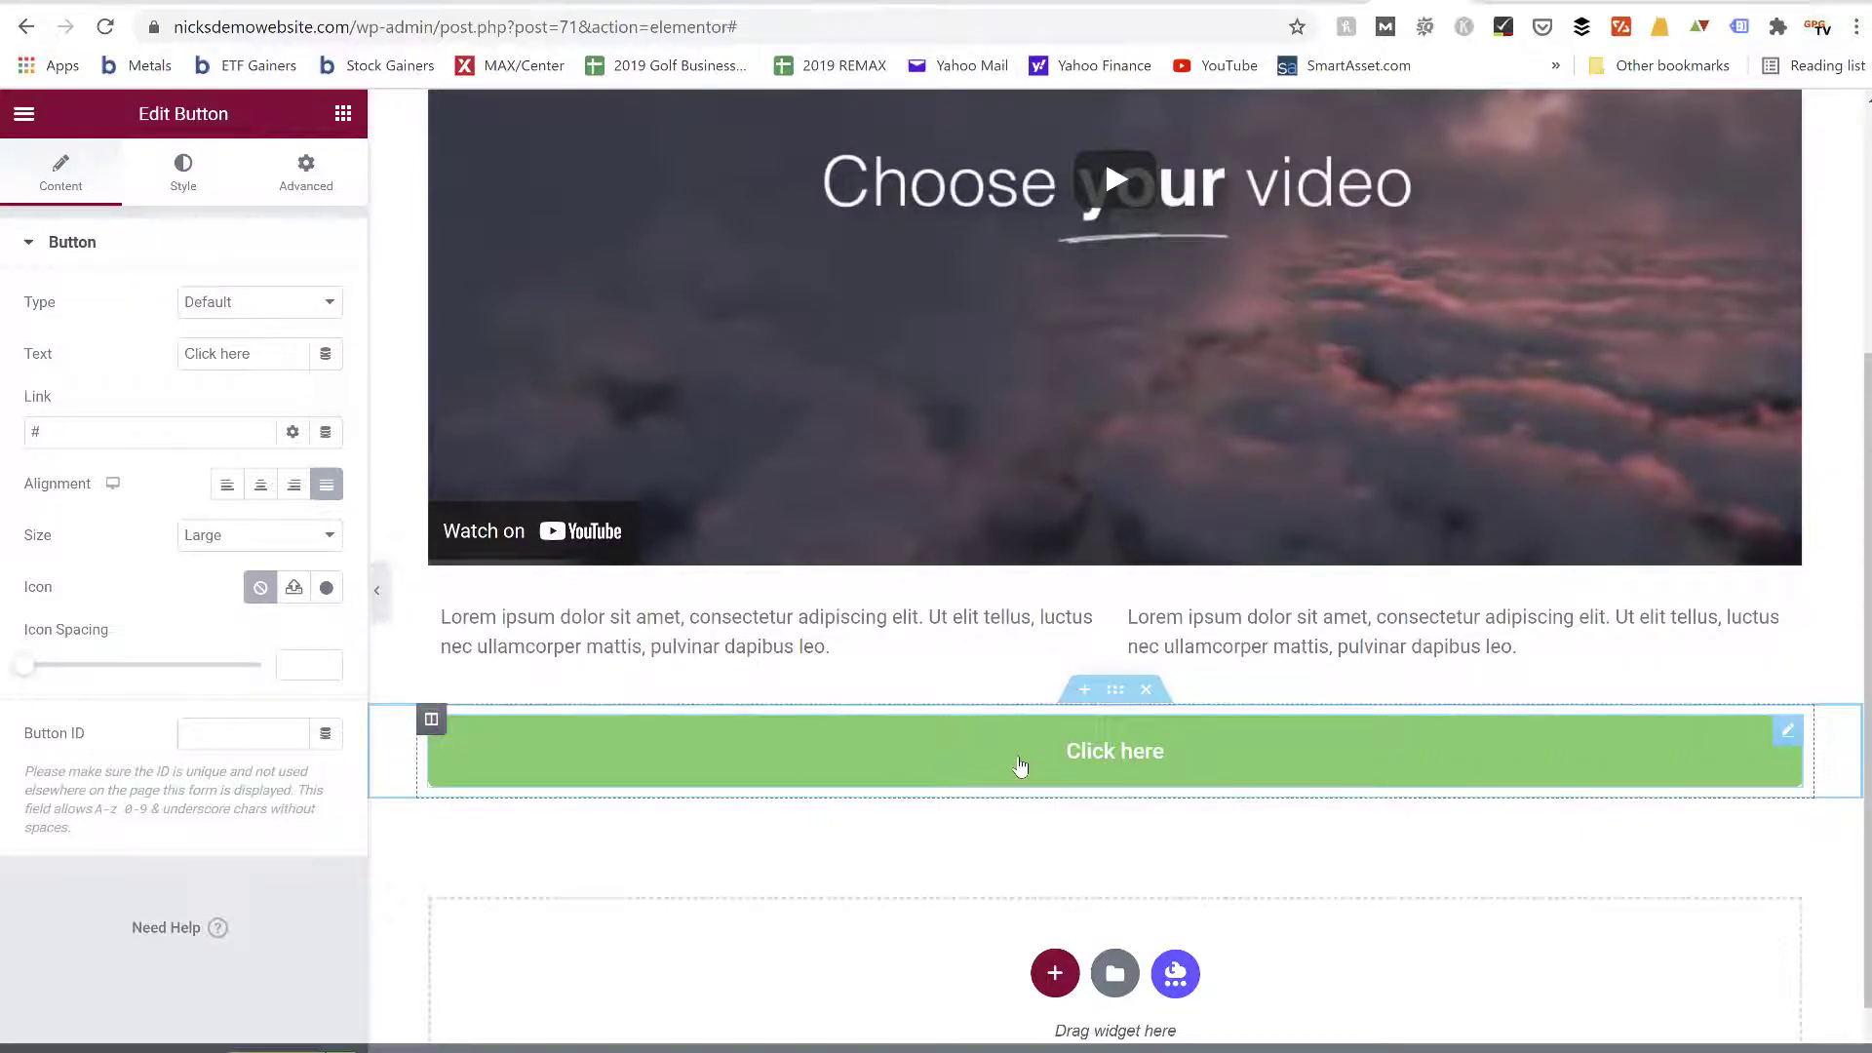
pyautogui.scroll(2, 1032, 857)
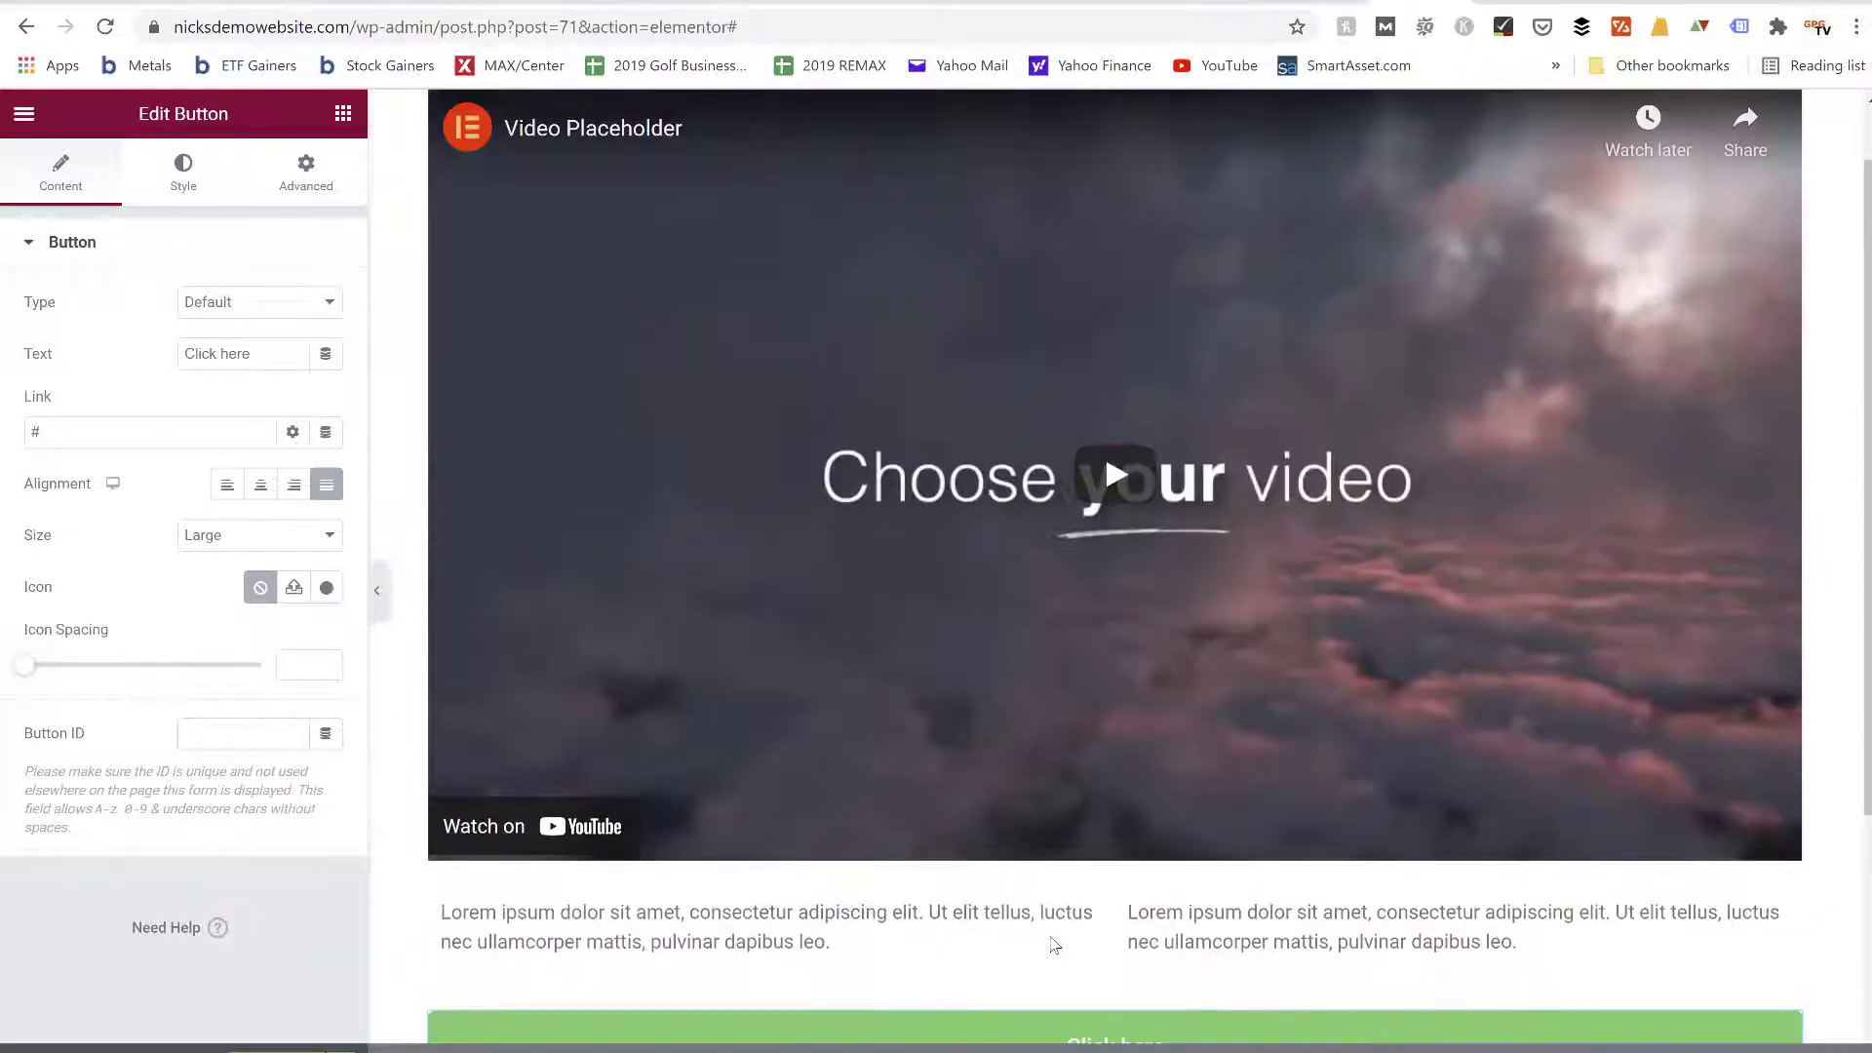
pyautogui.scroll(-1, 1084, 620)
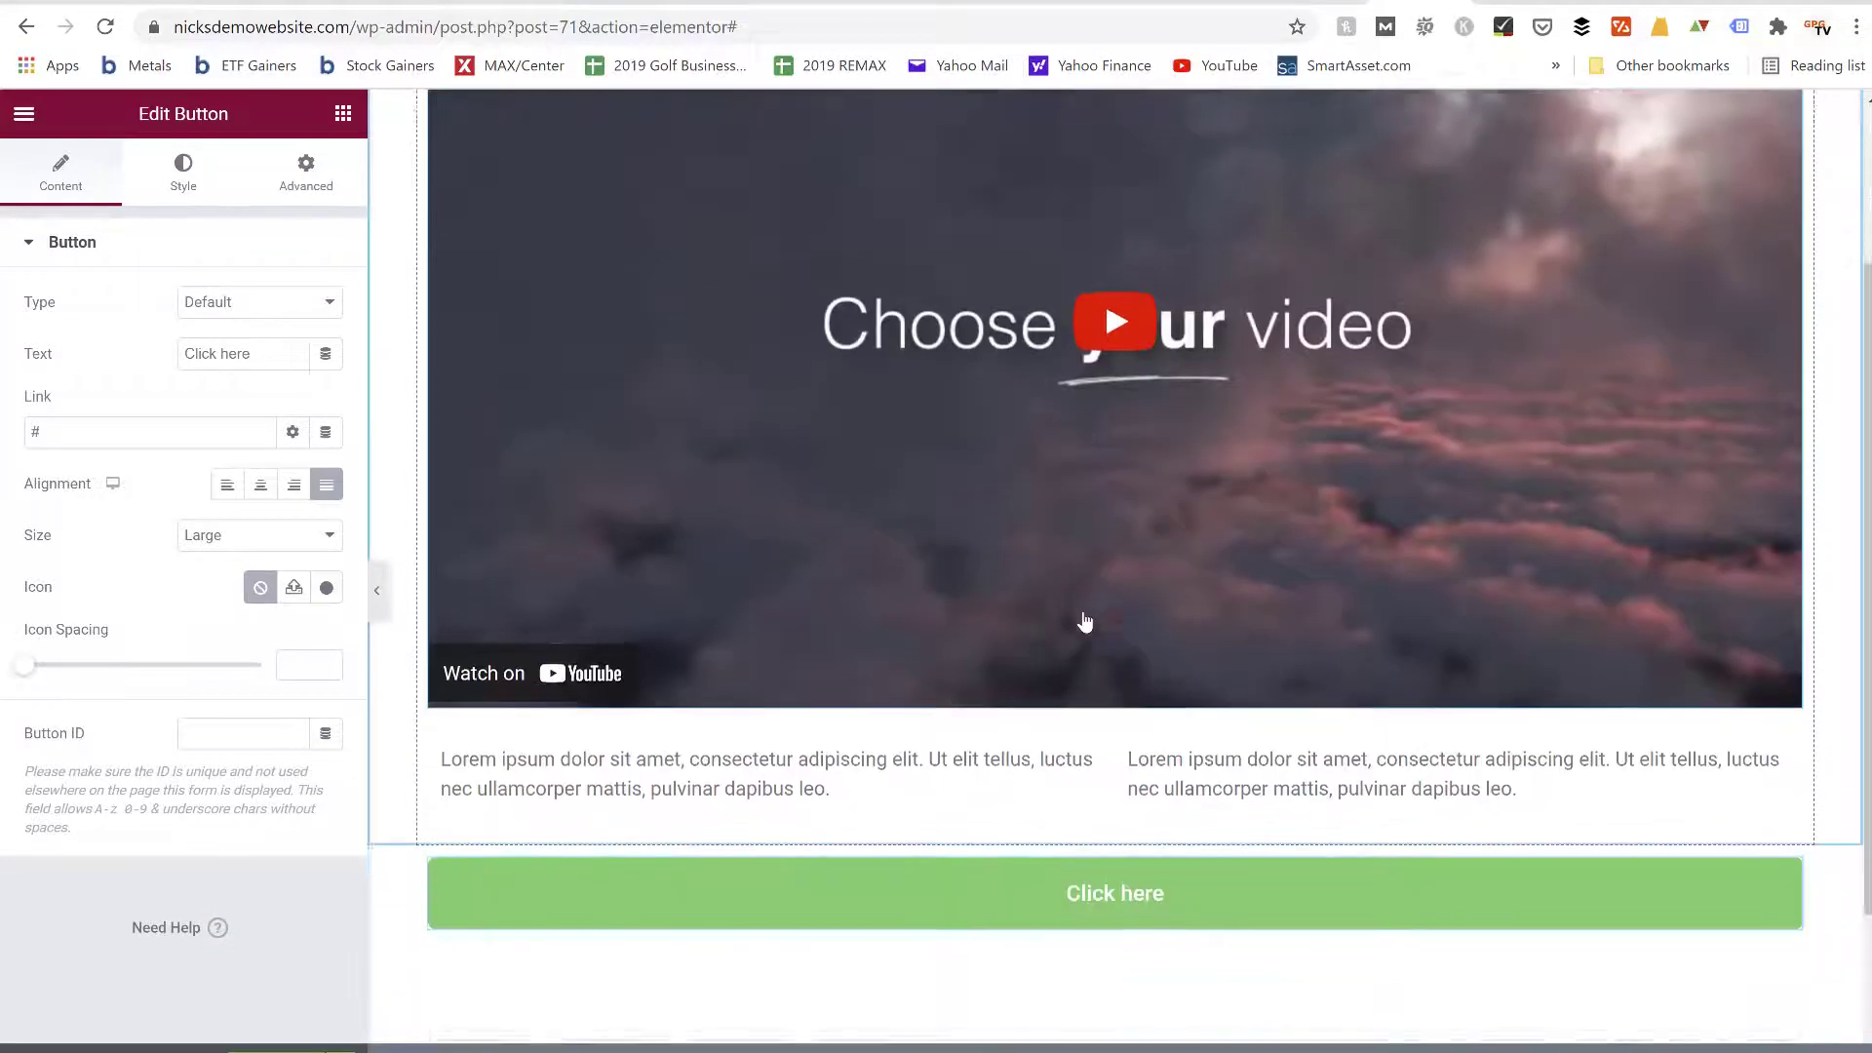
pyautogui.scroll(-1, 1084, 622)
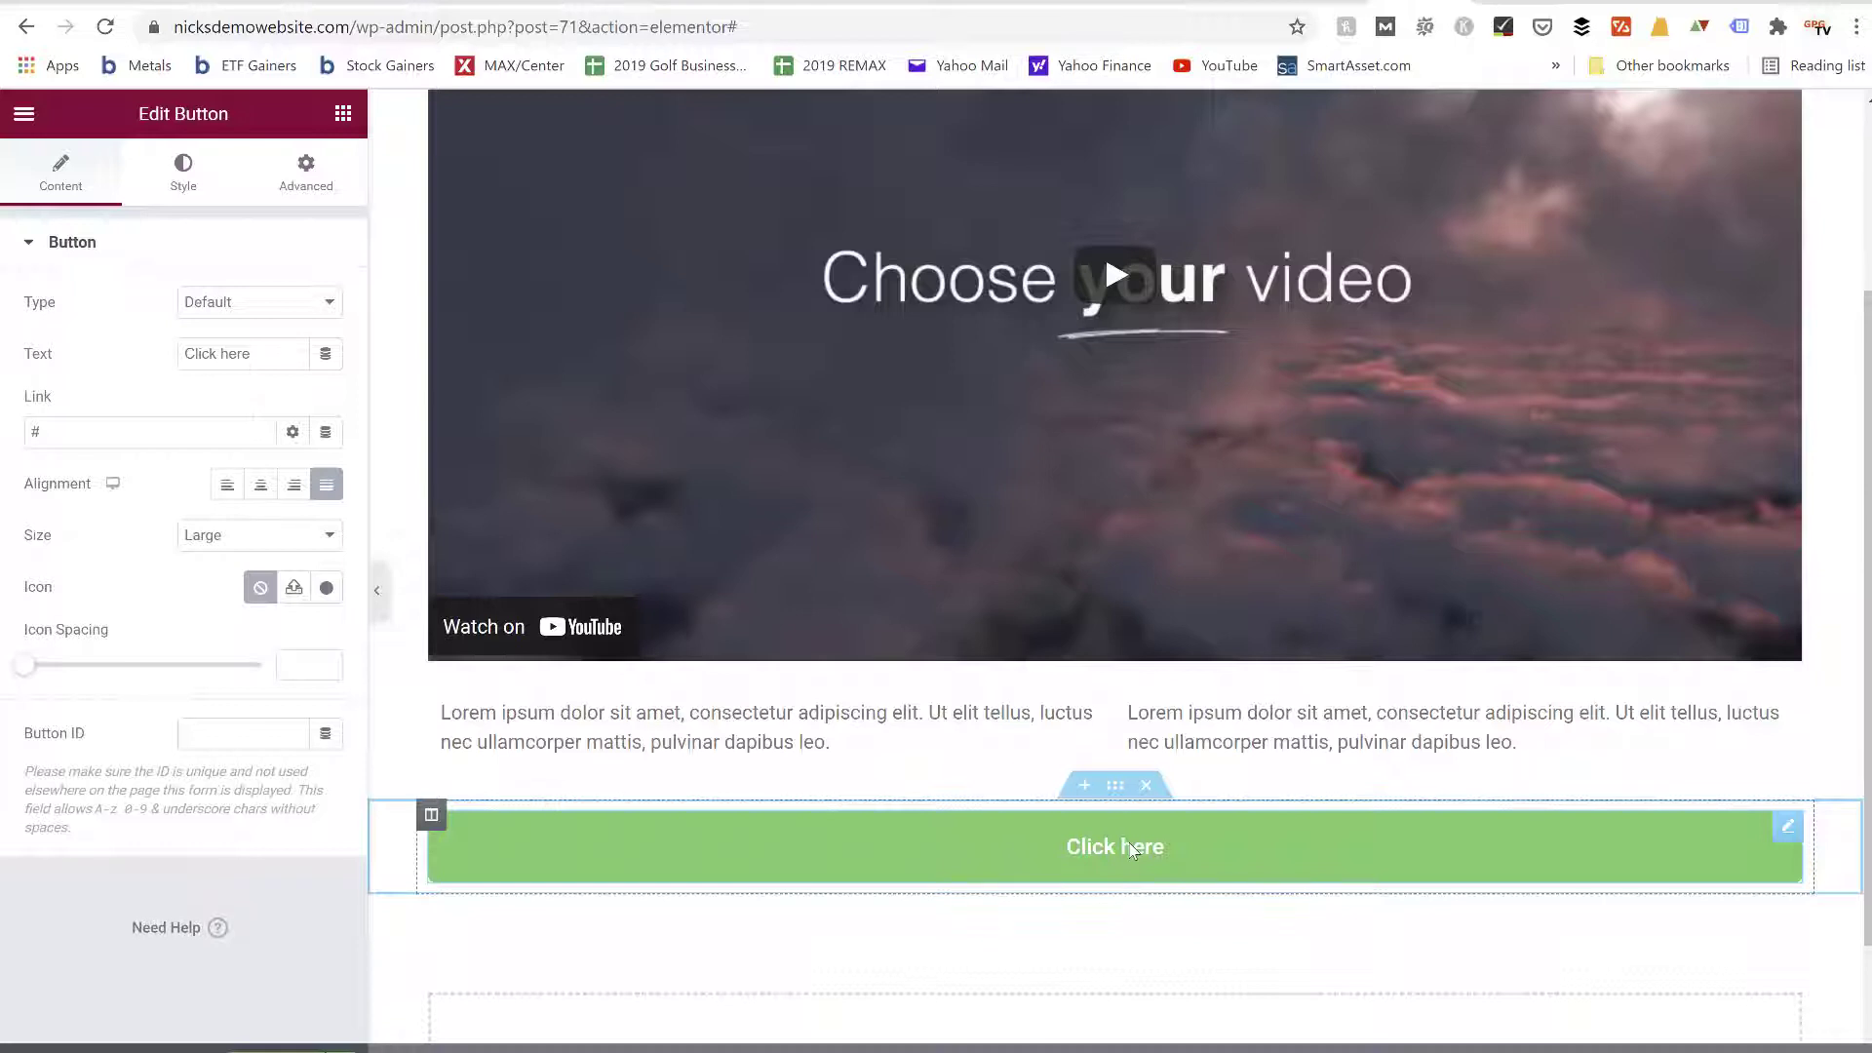
# Look through the available Elementor widgets and check the Elementor add-ons on the WordPress Add Plugins page
pyautogui.click(342, 114)
pyautogui.scroll(-10, 209, 589)
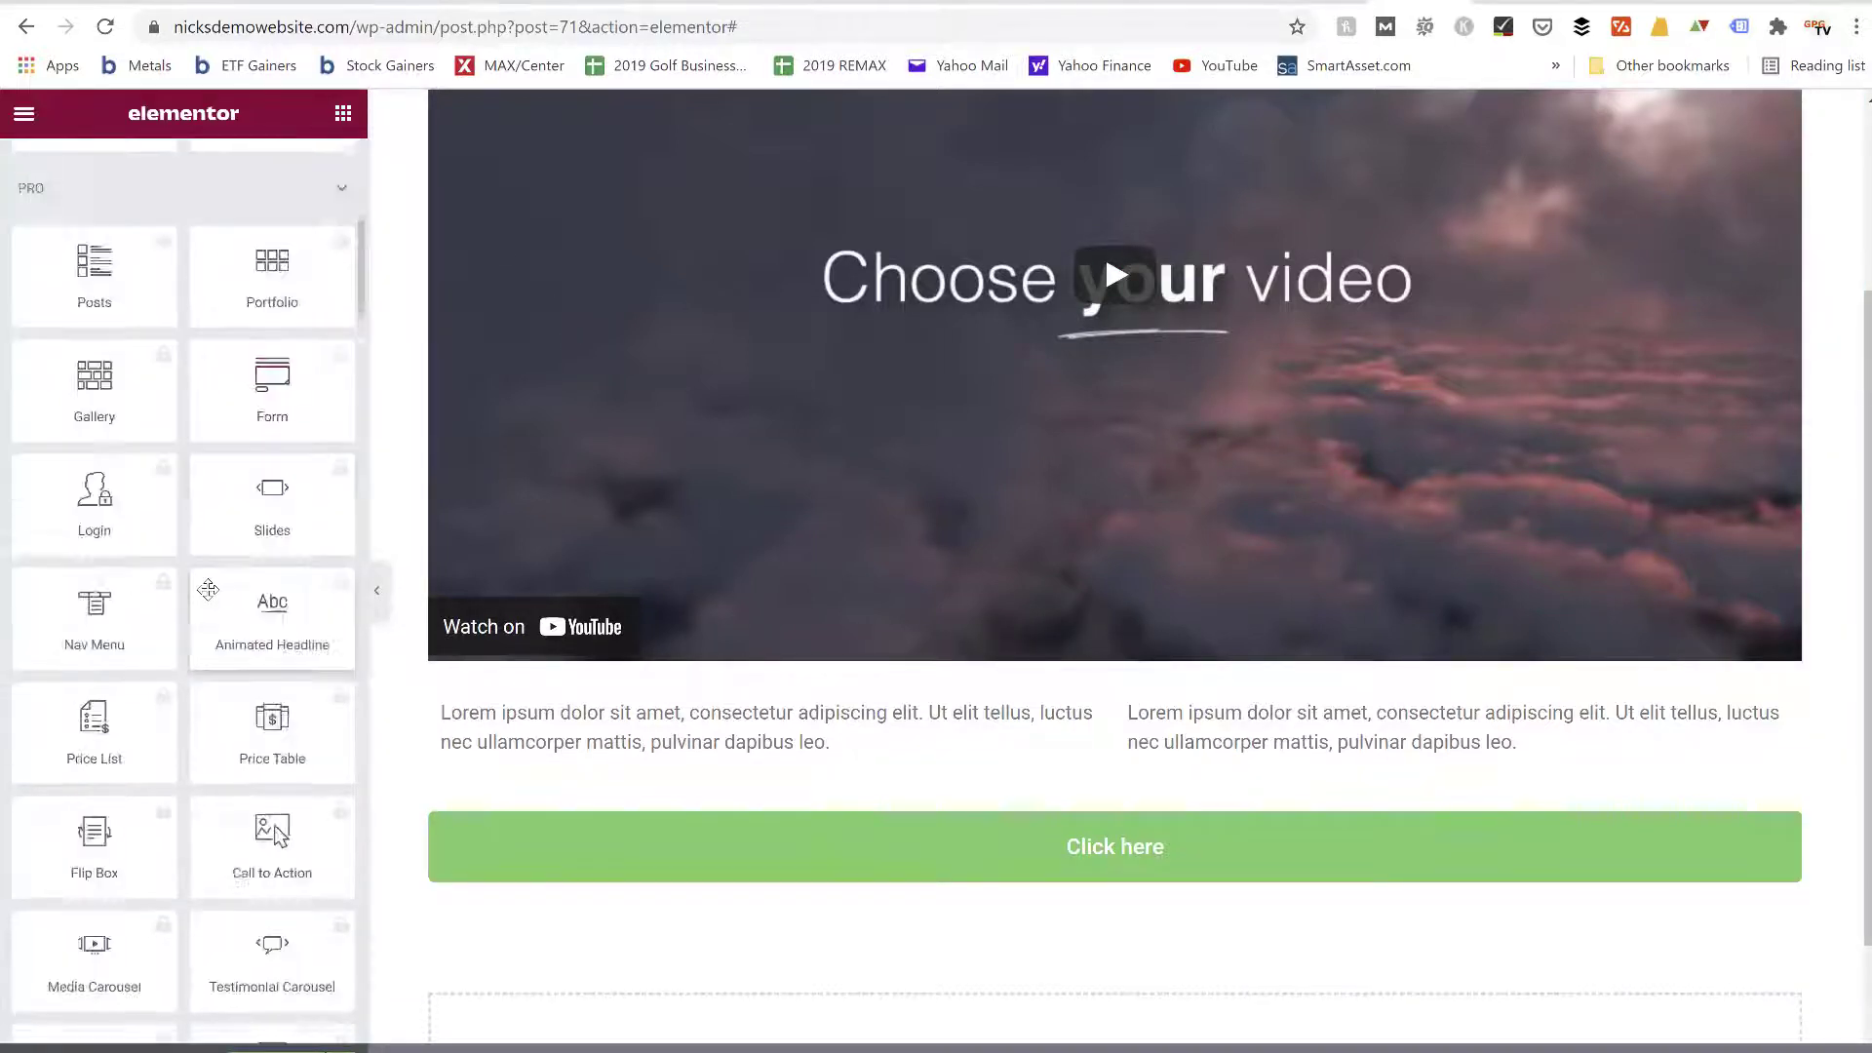
pyautogui.scroll(-8, 208, 589)
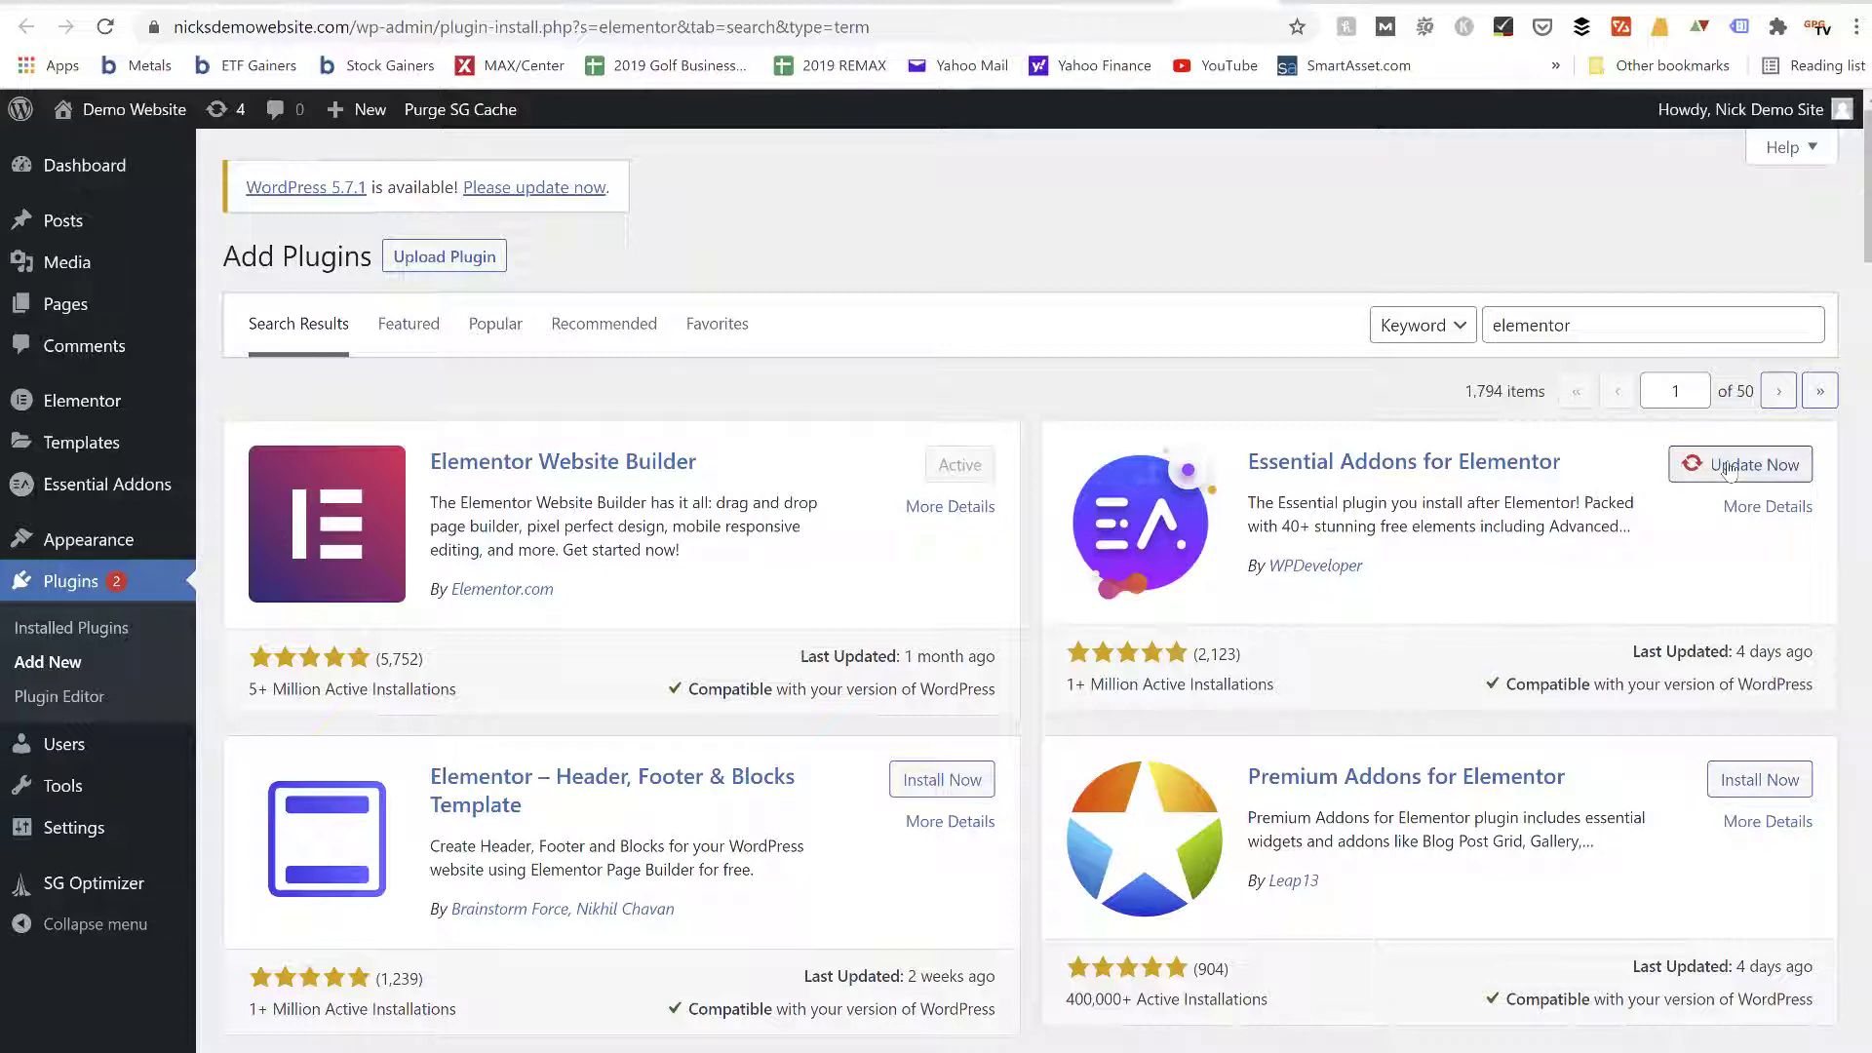
pyautogui.click(1322, 2)
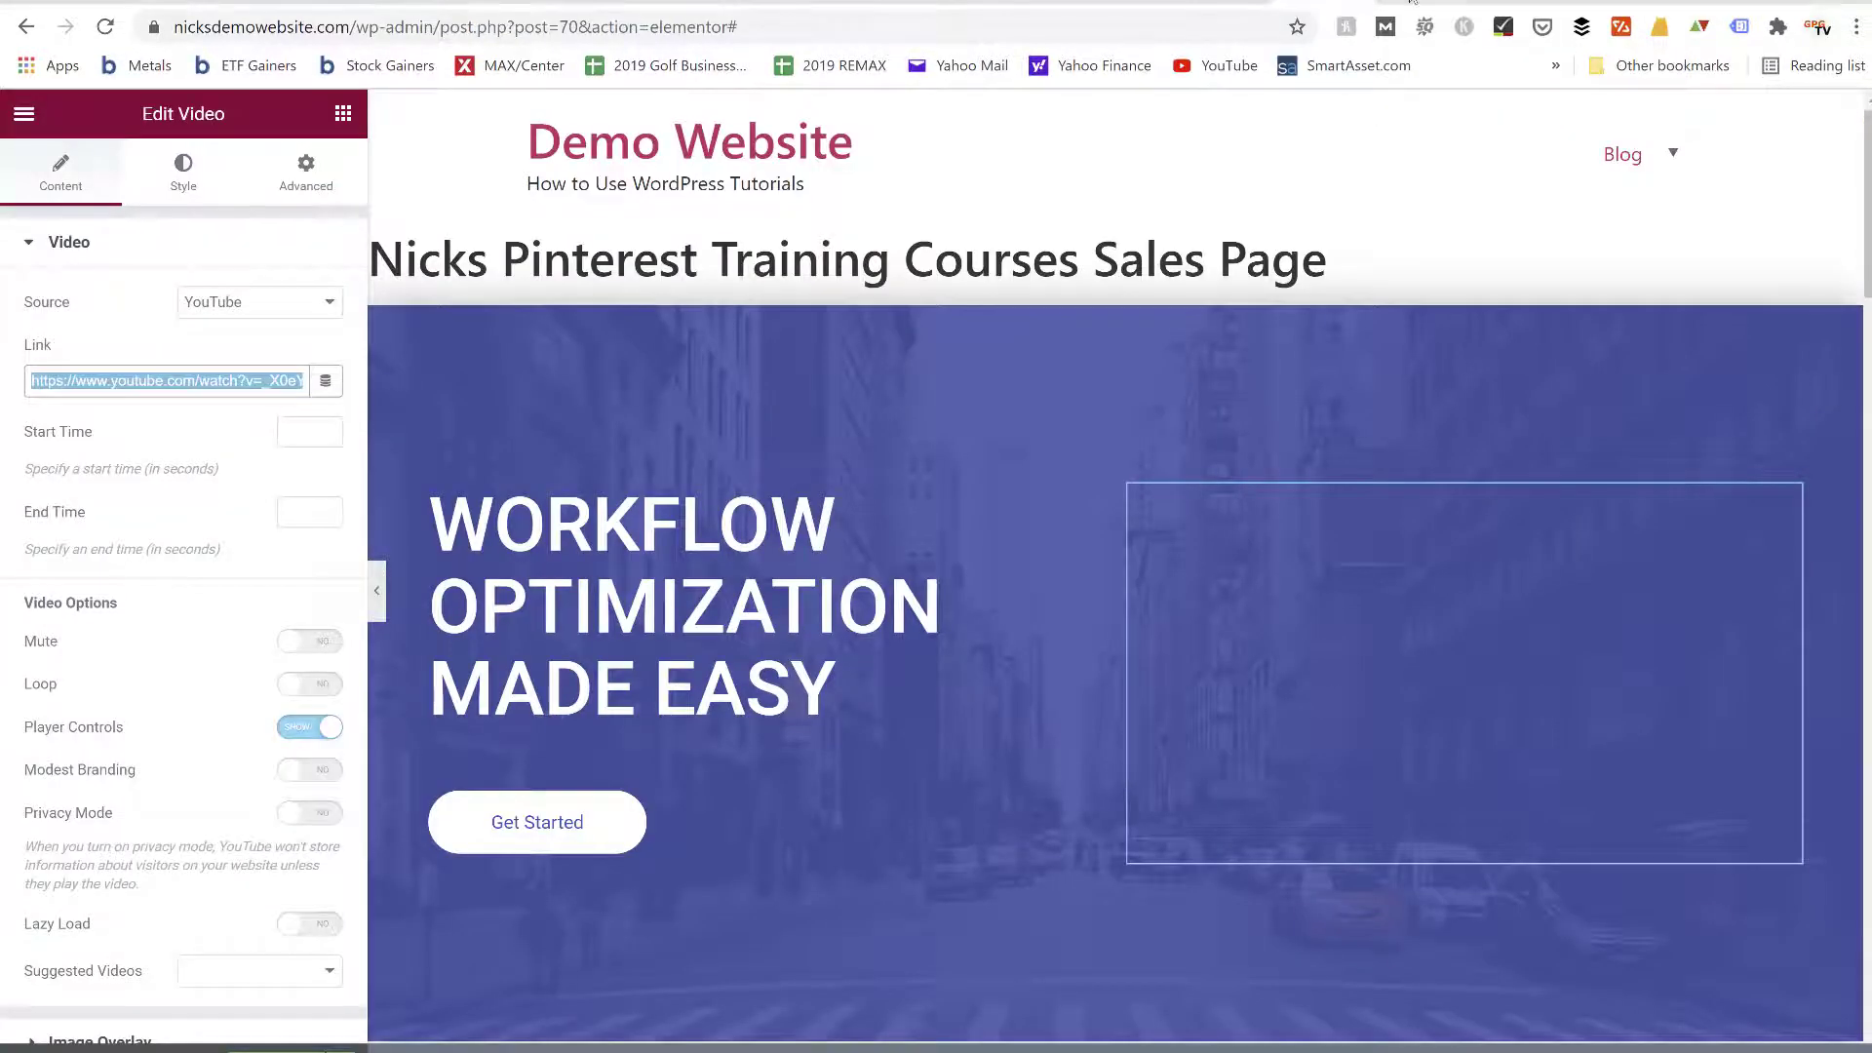
pyautogui.click(1410, 2)
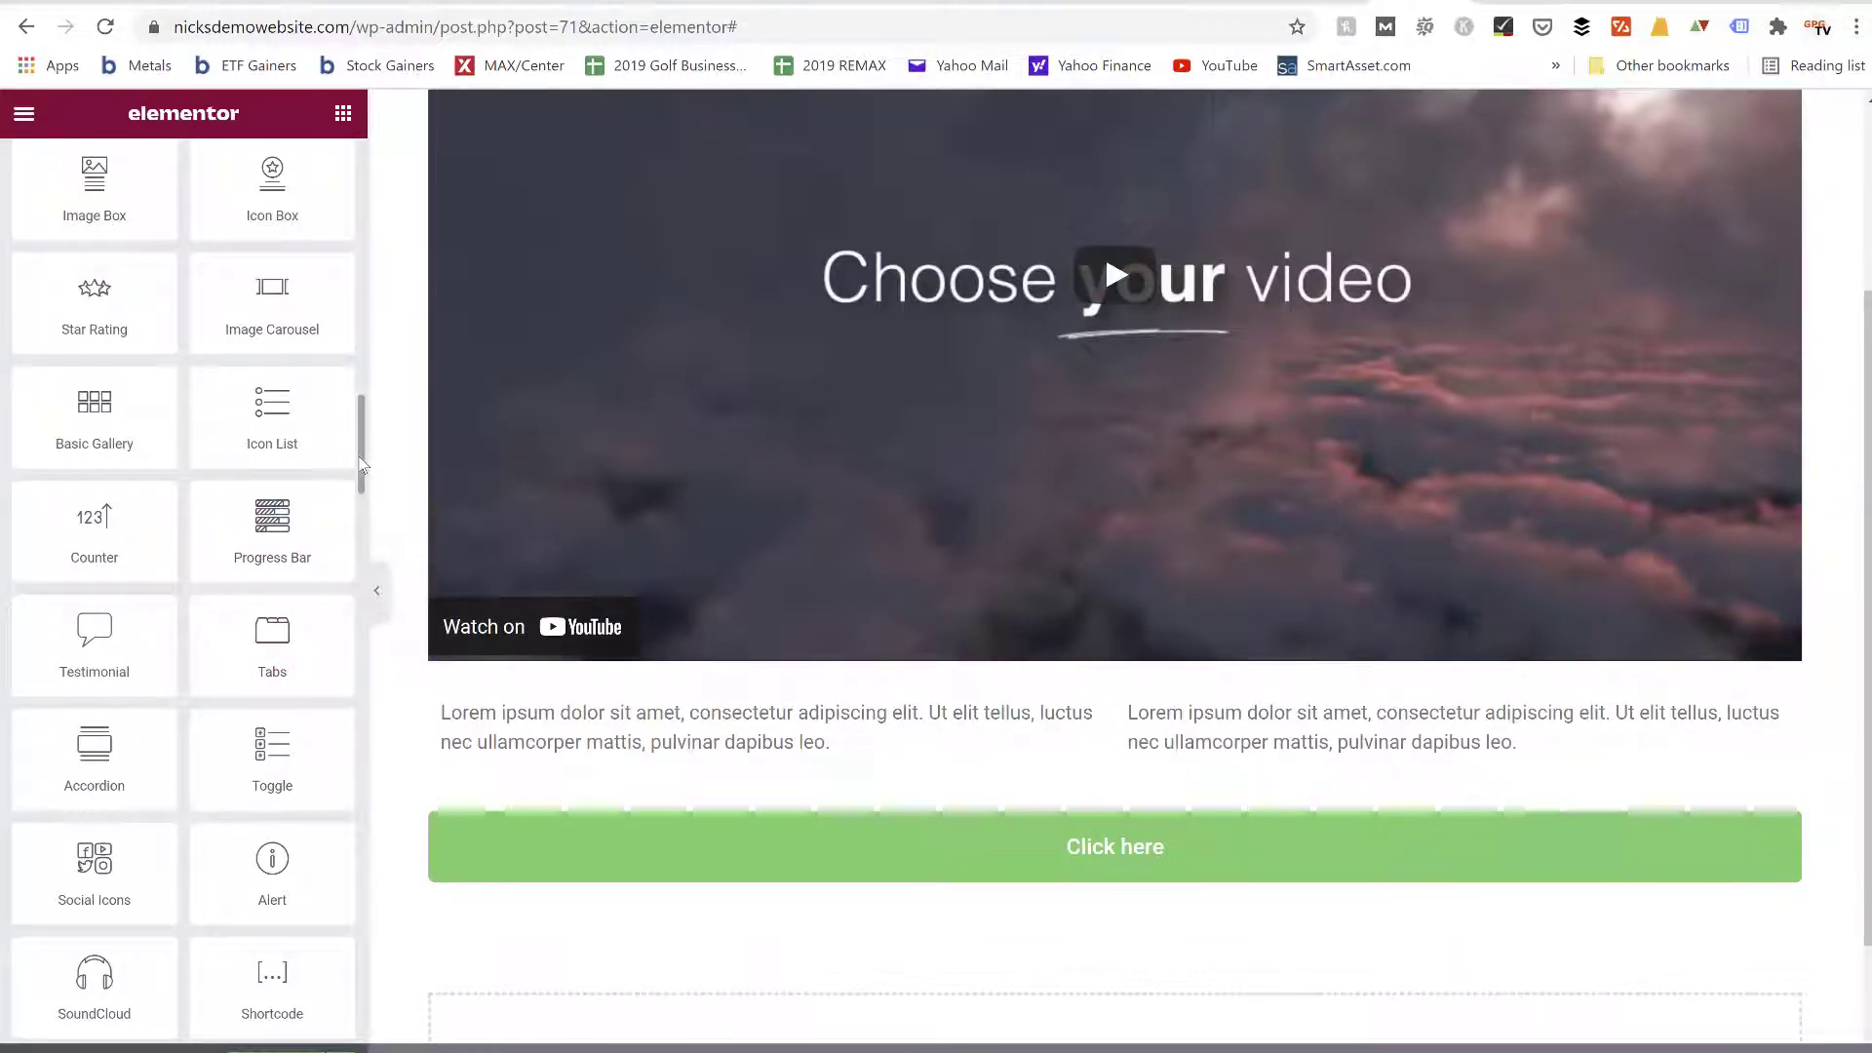
pyautogui.moveTo(361, 466); pyautogui.dragTo(363, 159)
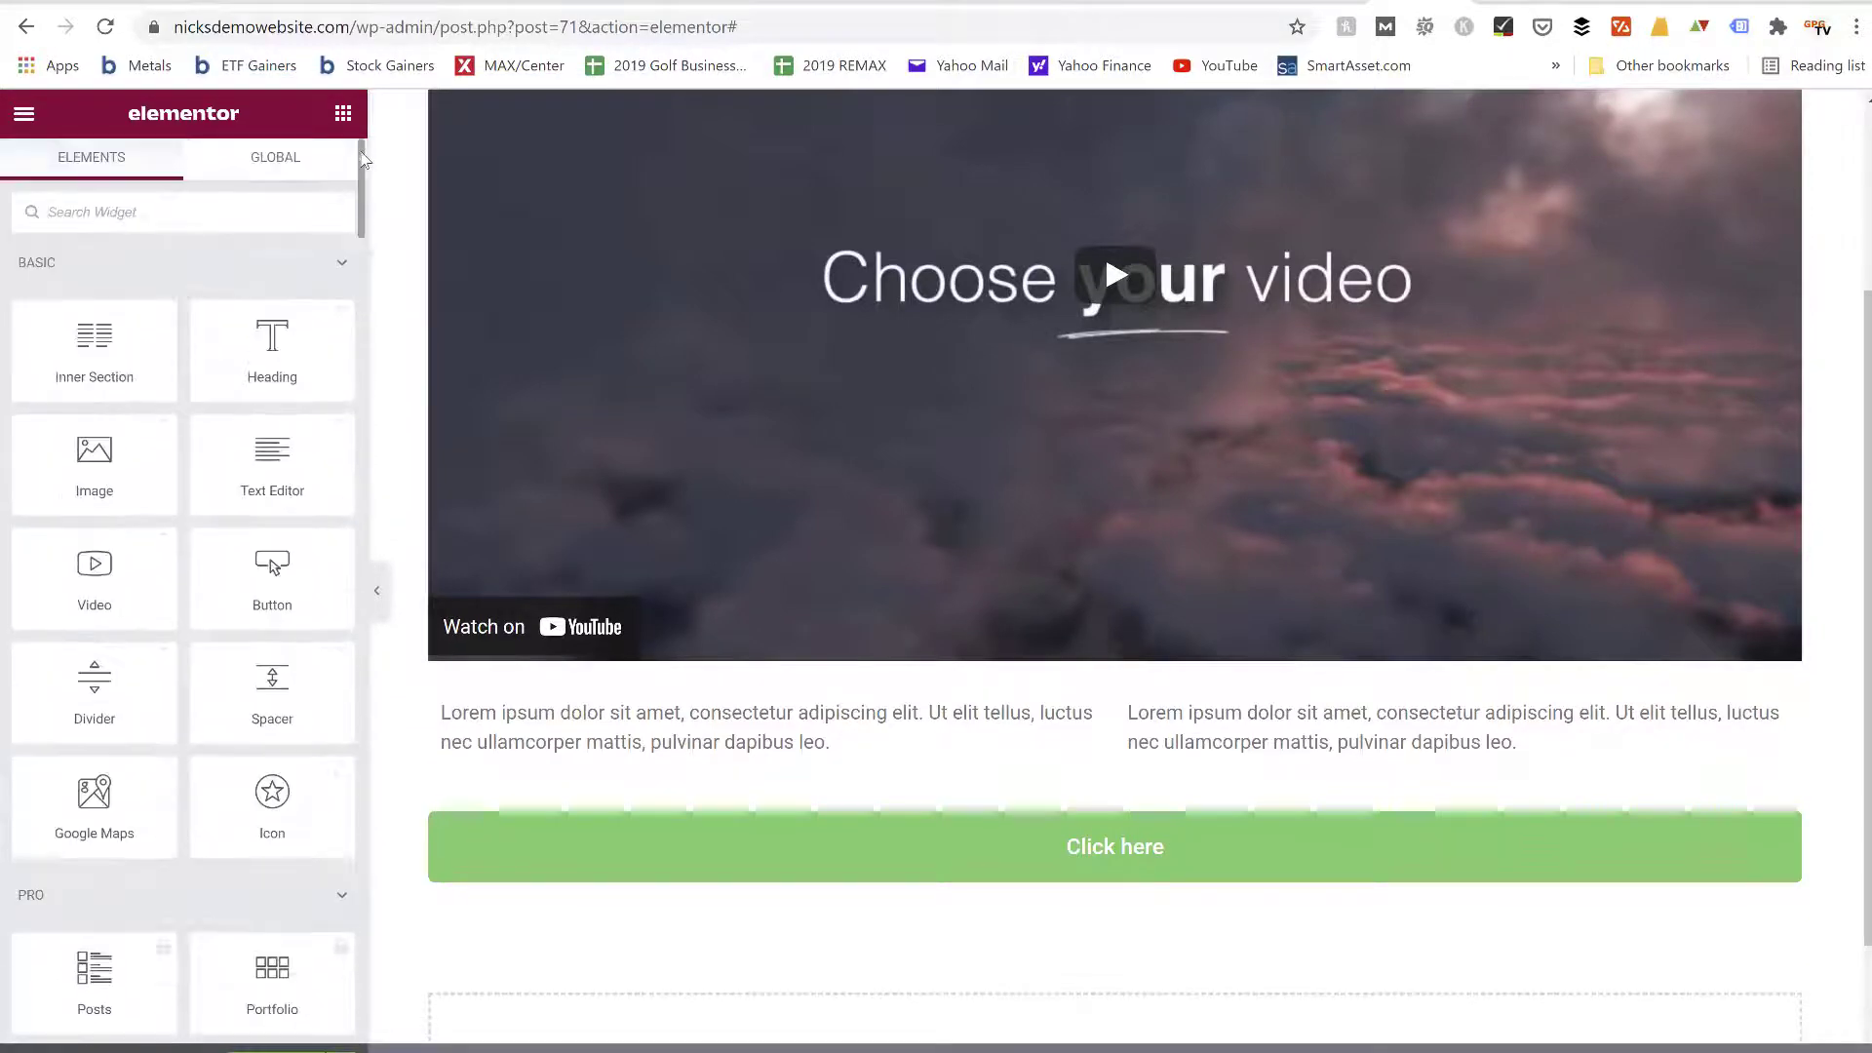
pyautogui.scroll(3, 890, 292)
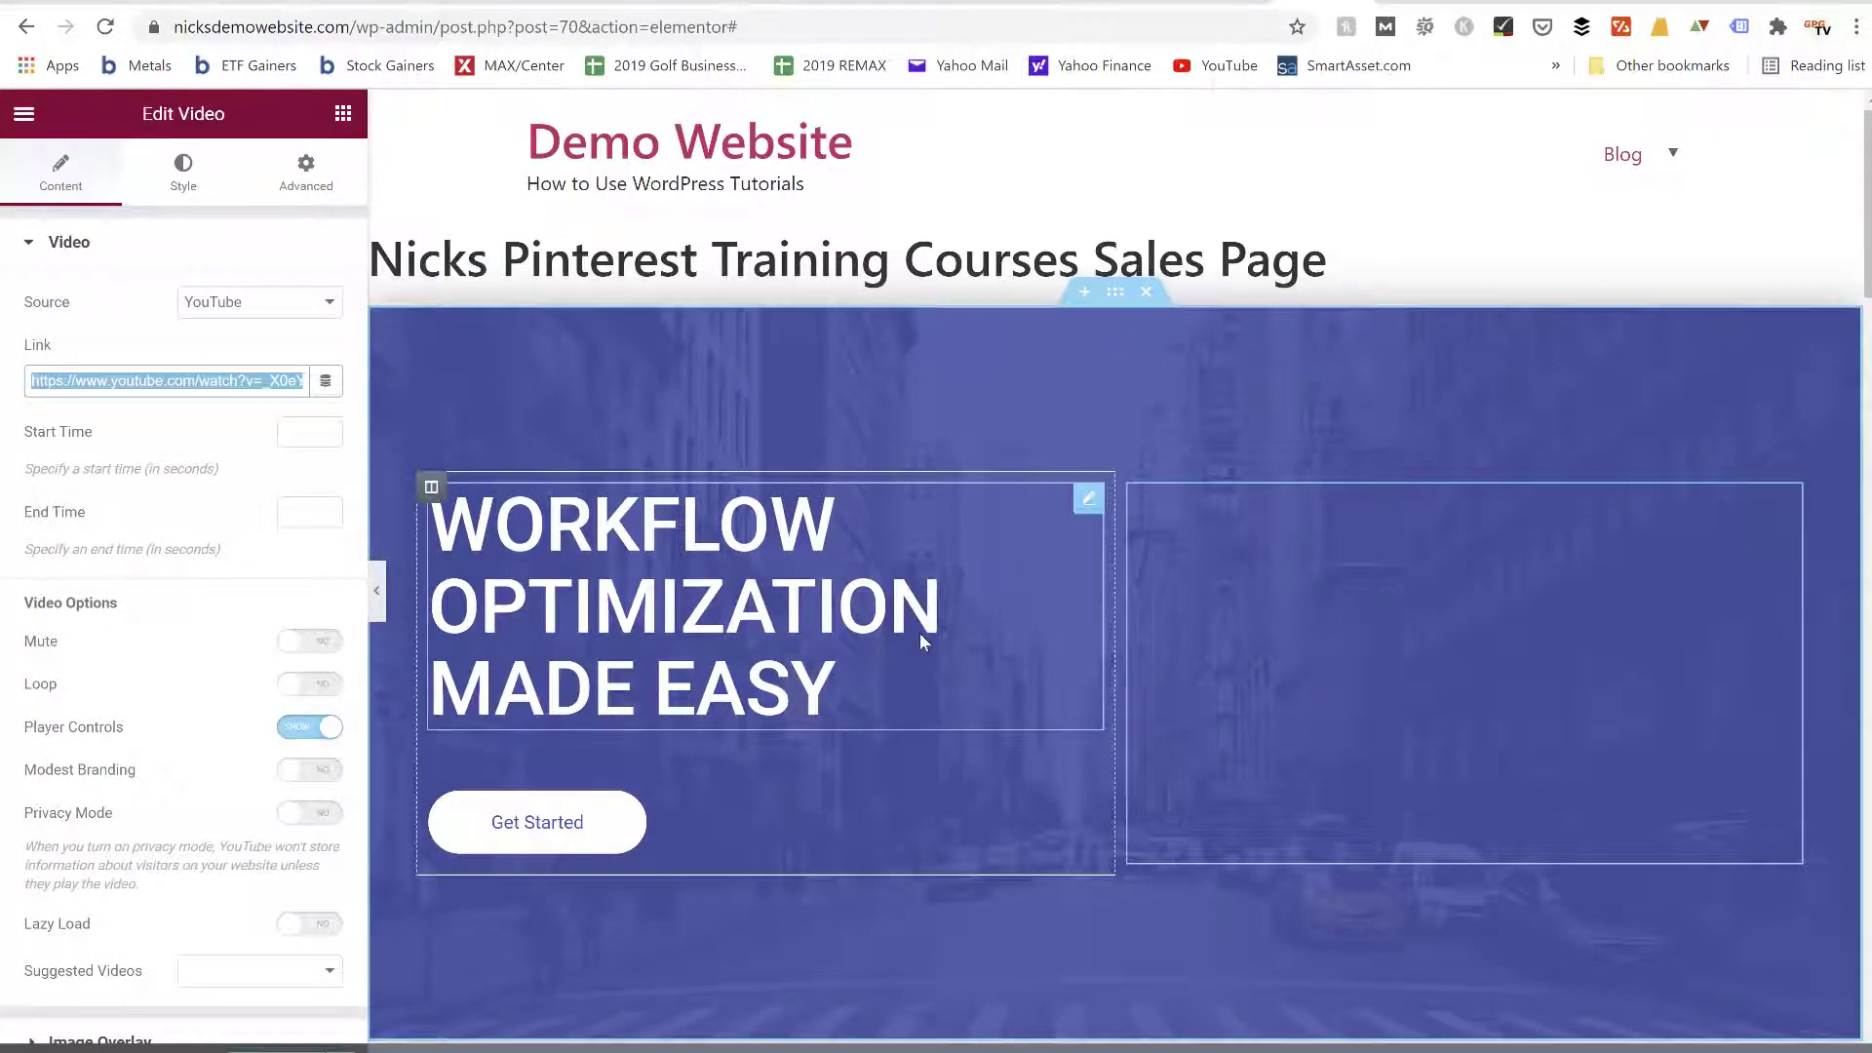
# Review the template-based sales page's hero area, pricing plans and frequently asked questions for comparison, and return to the new page
pyautogui.scroll(-3, 923, 639)
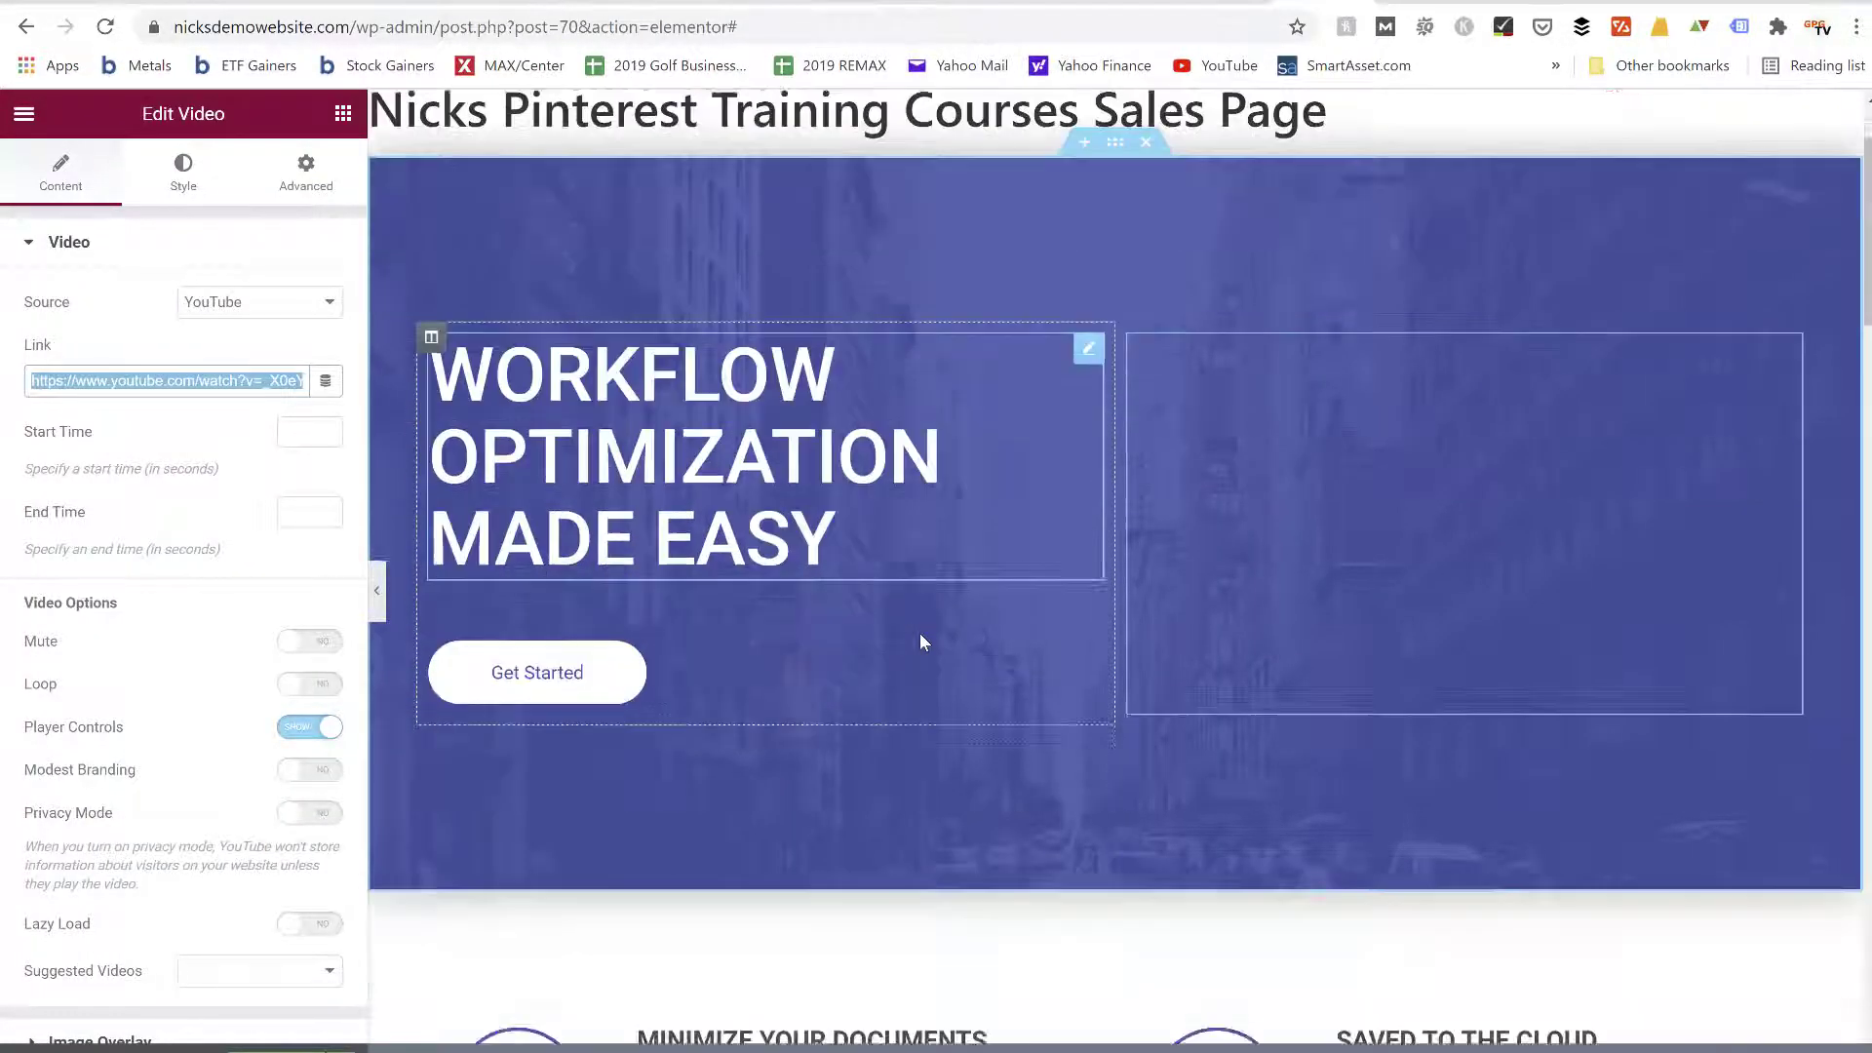
pyautogui.scroll(-15, 921, 634)
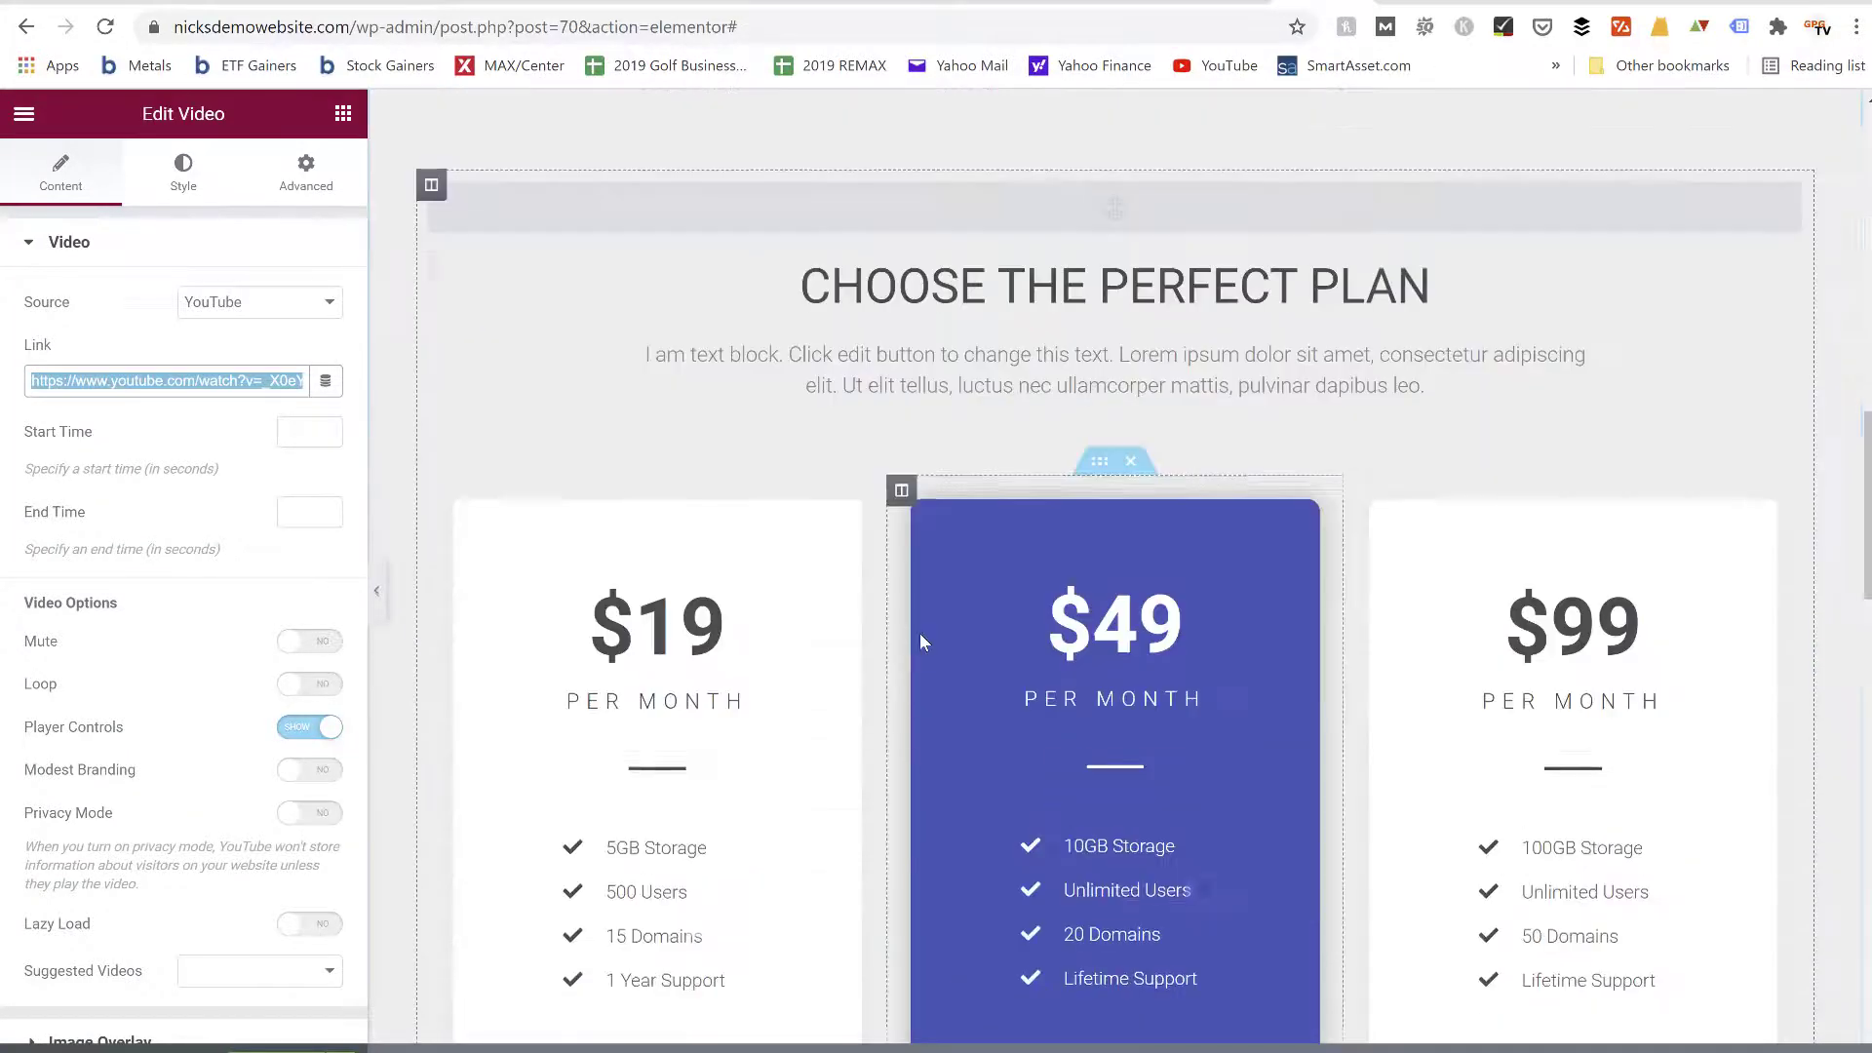
pyautogui.scroll(-13, 922, 642)
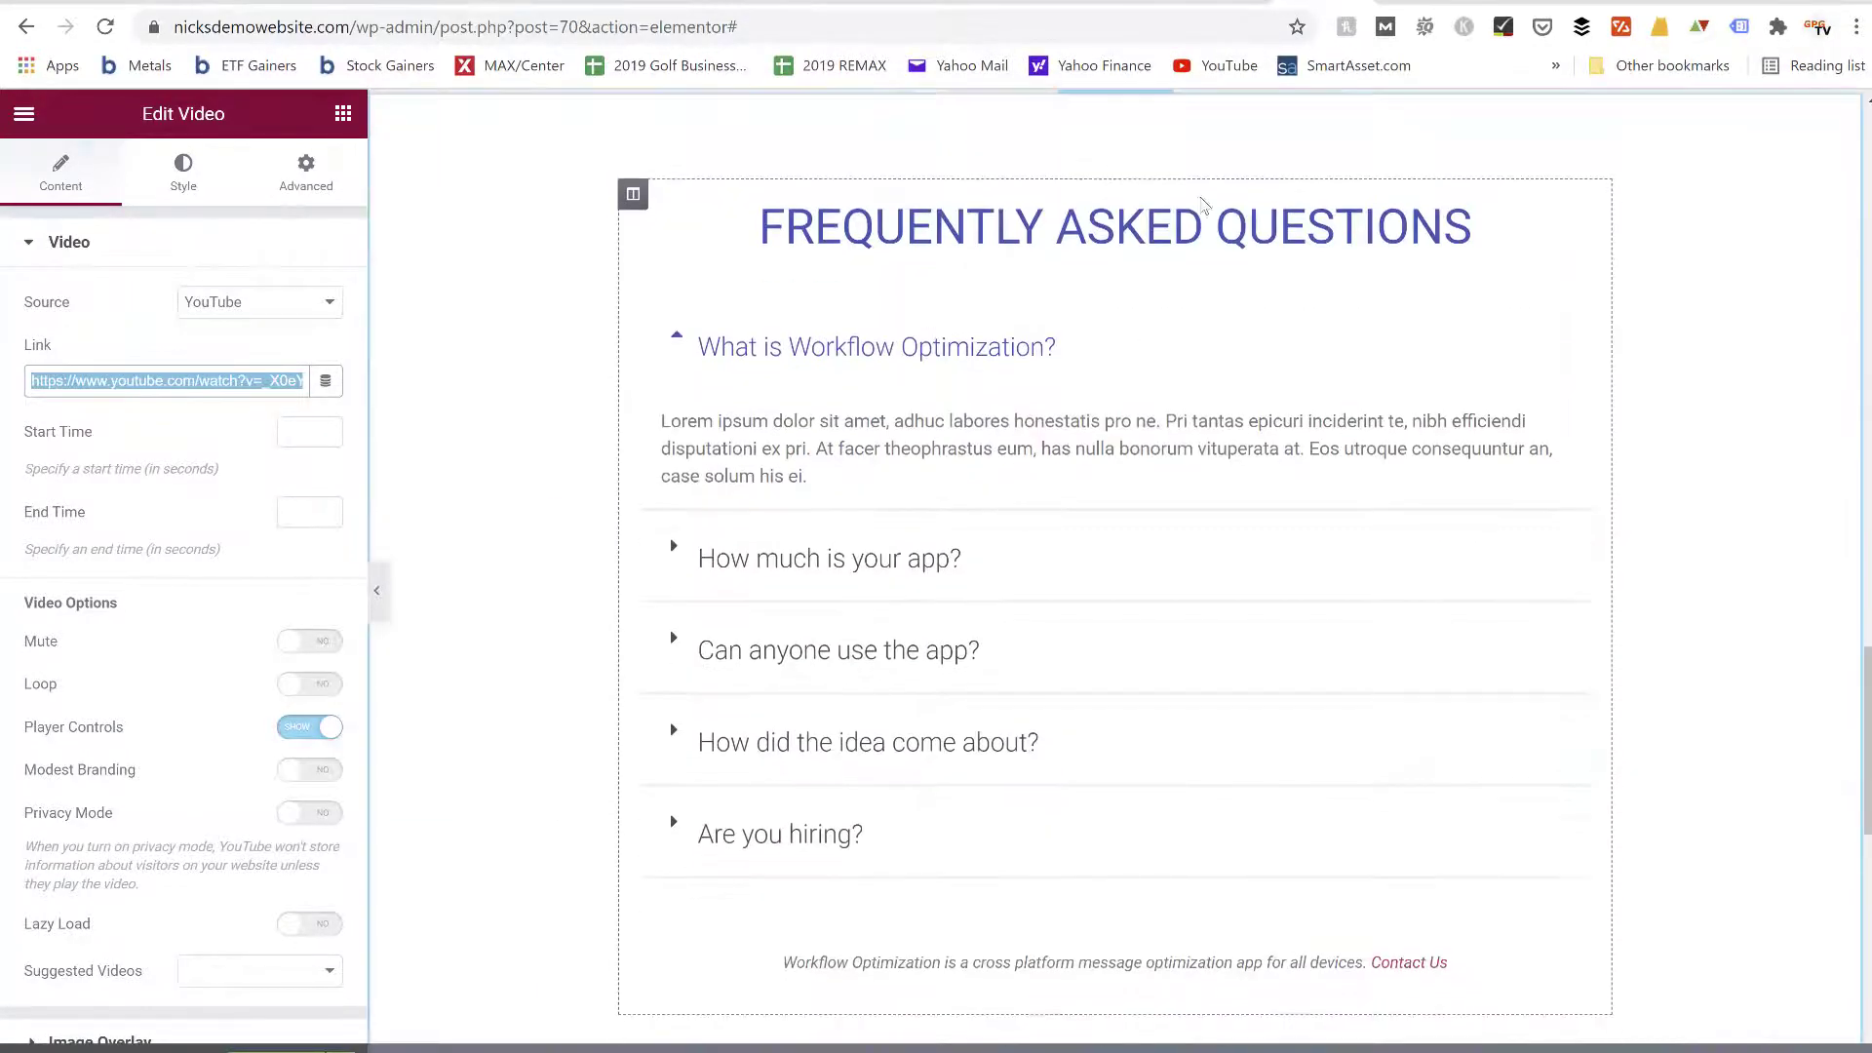
pyautogui.scroll(3, 1202, 169)
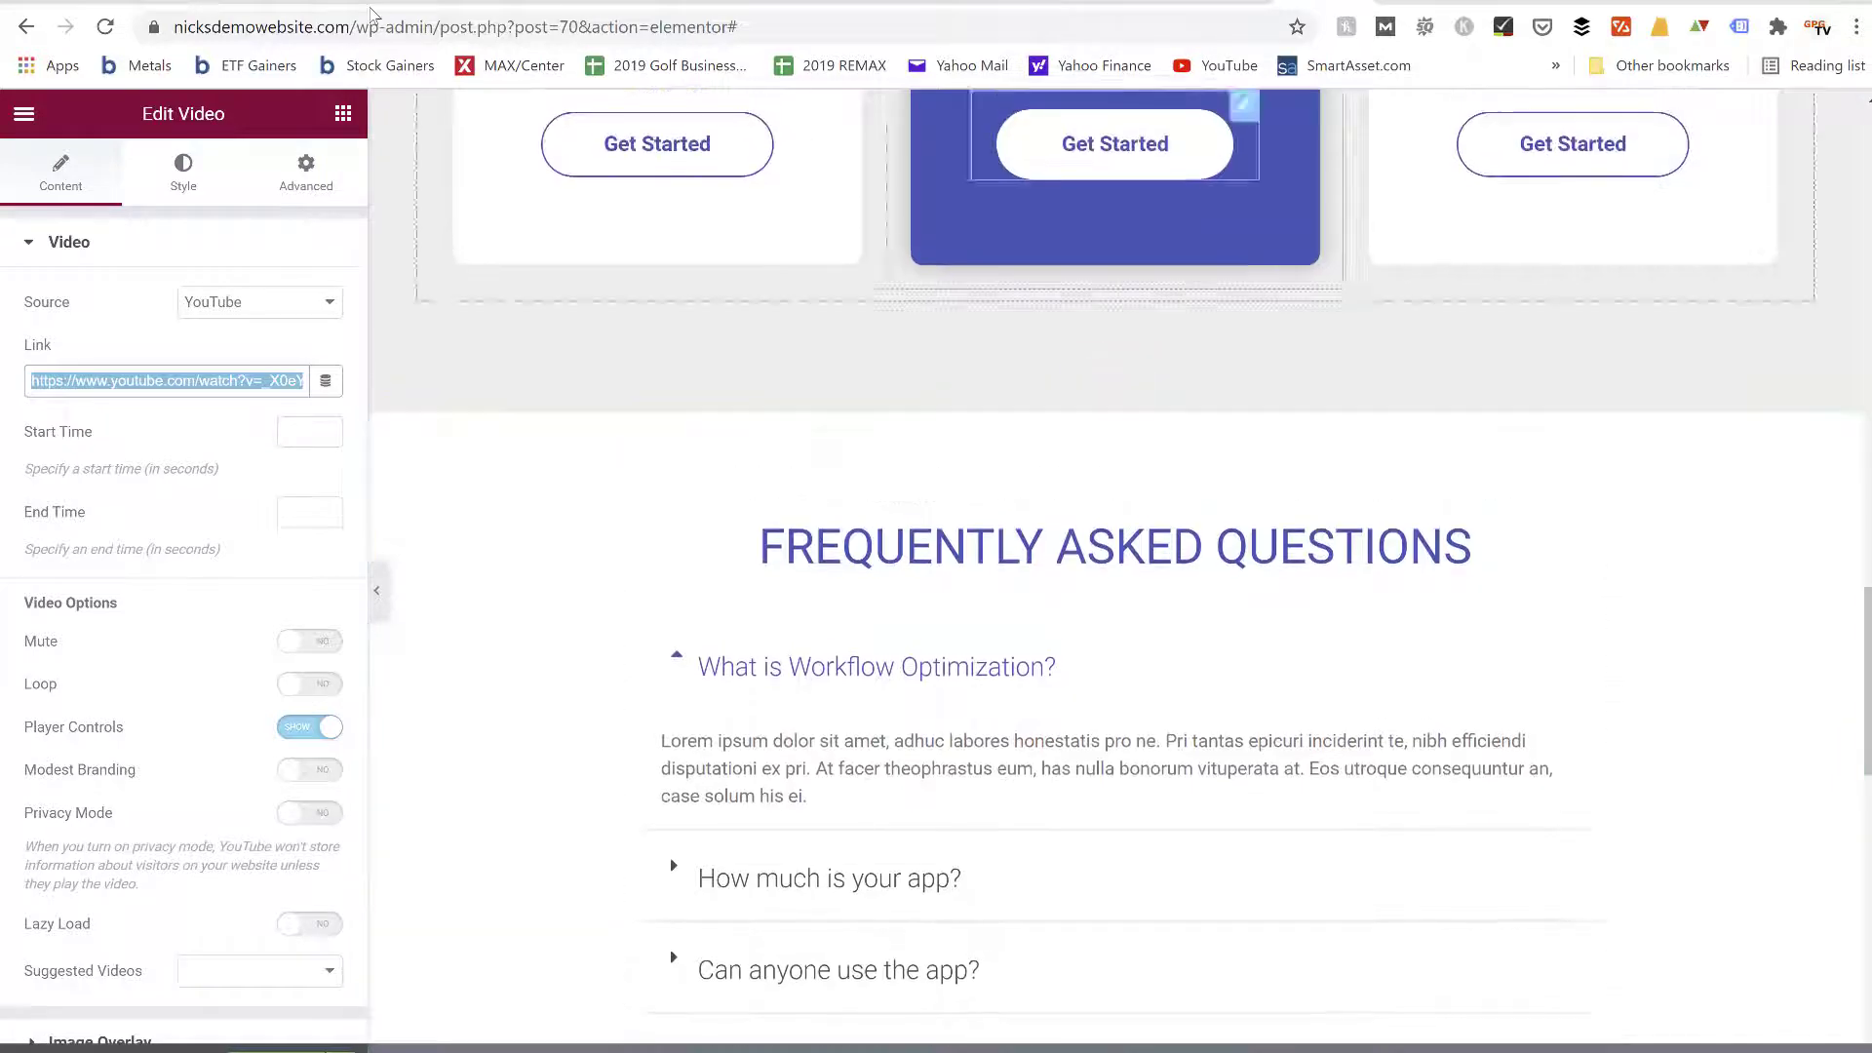
pyautogui.click(349, 126)
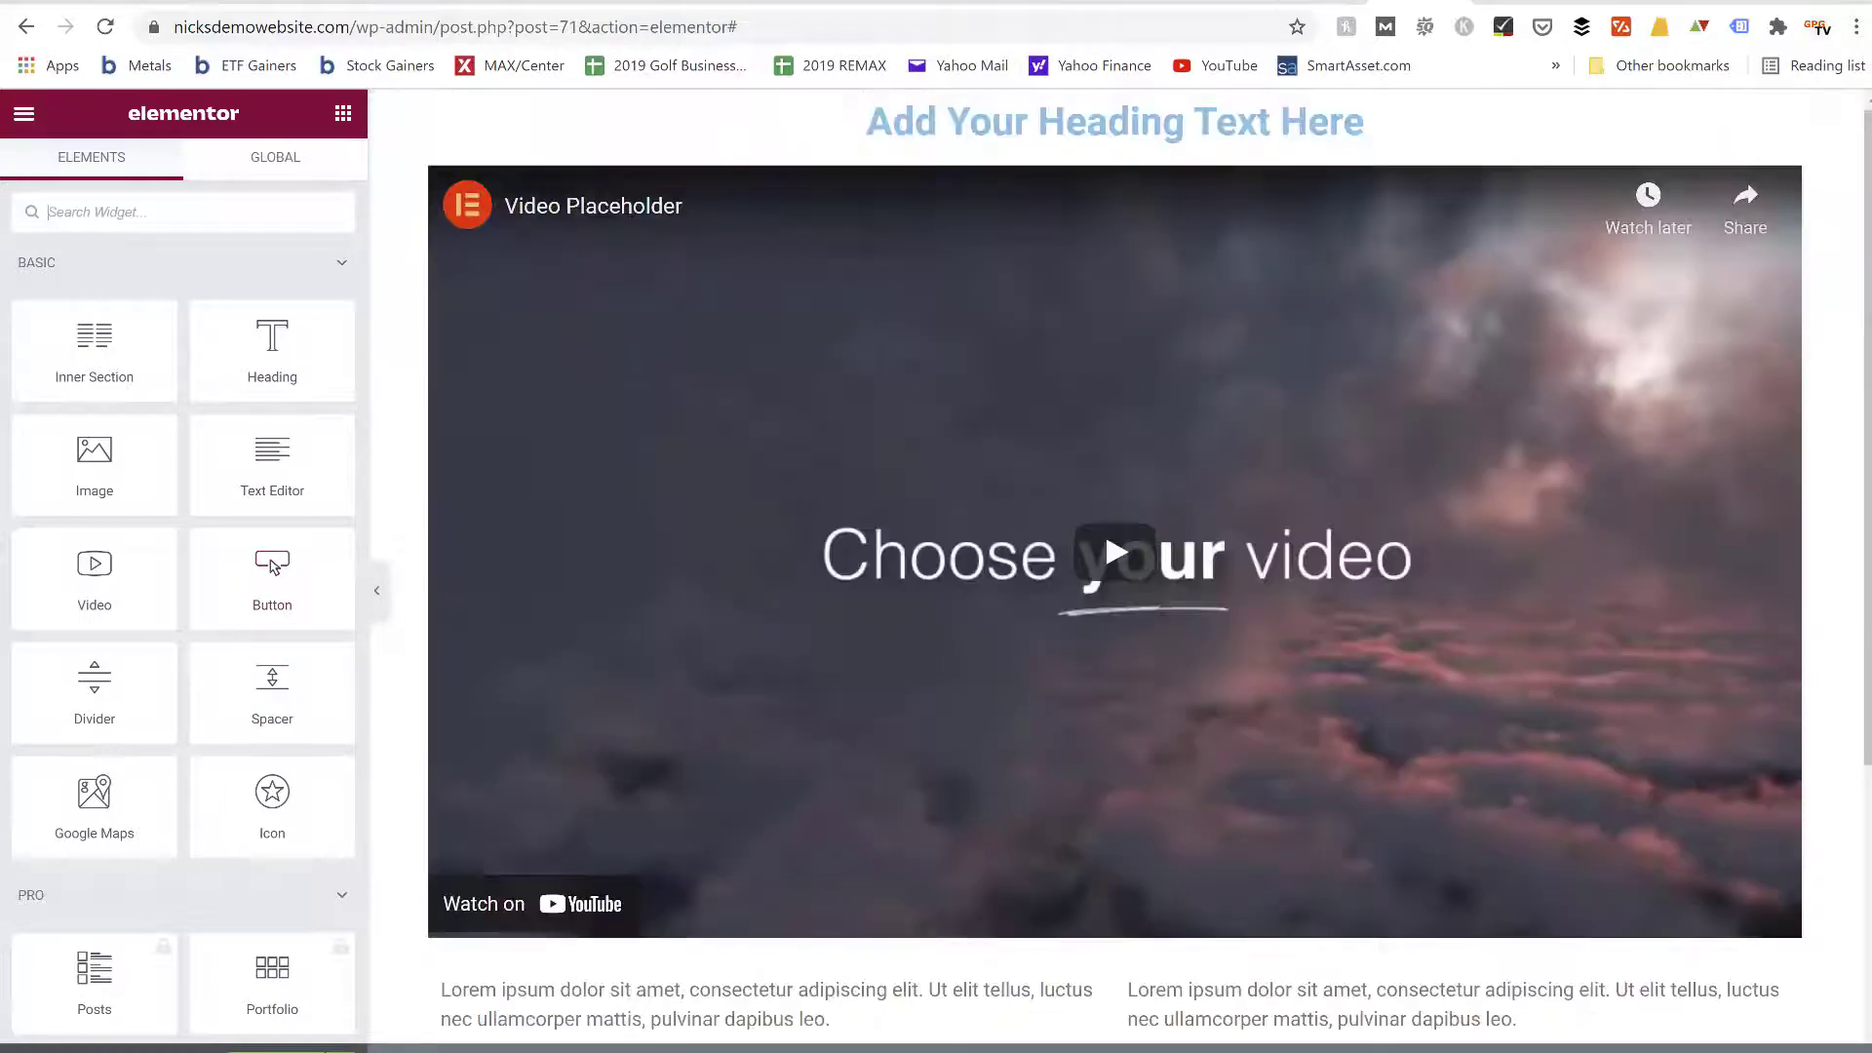
# Compare the from-scratch page's layout with the template, from its heading and video down to the button
pyautogui.scroll(-4, 1290, 393)
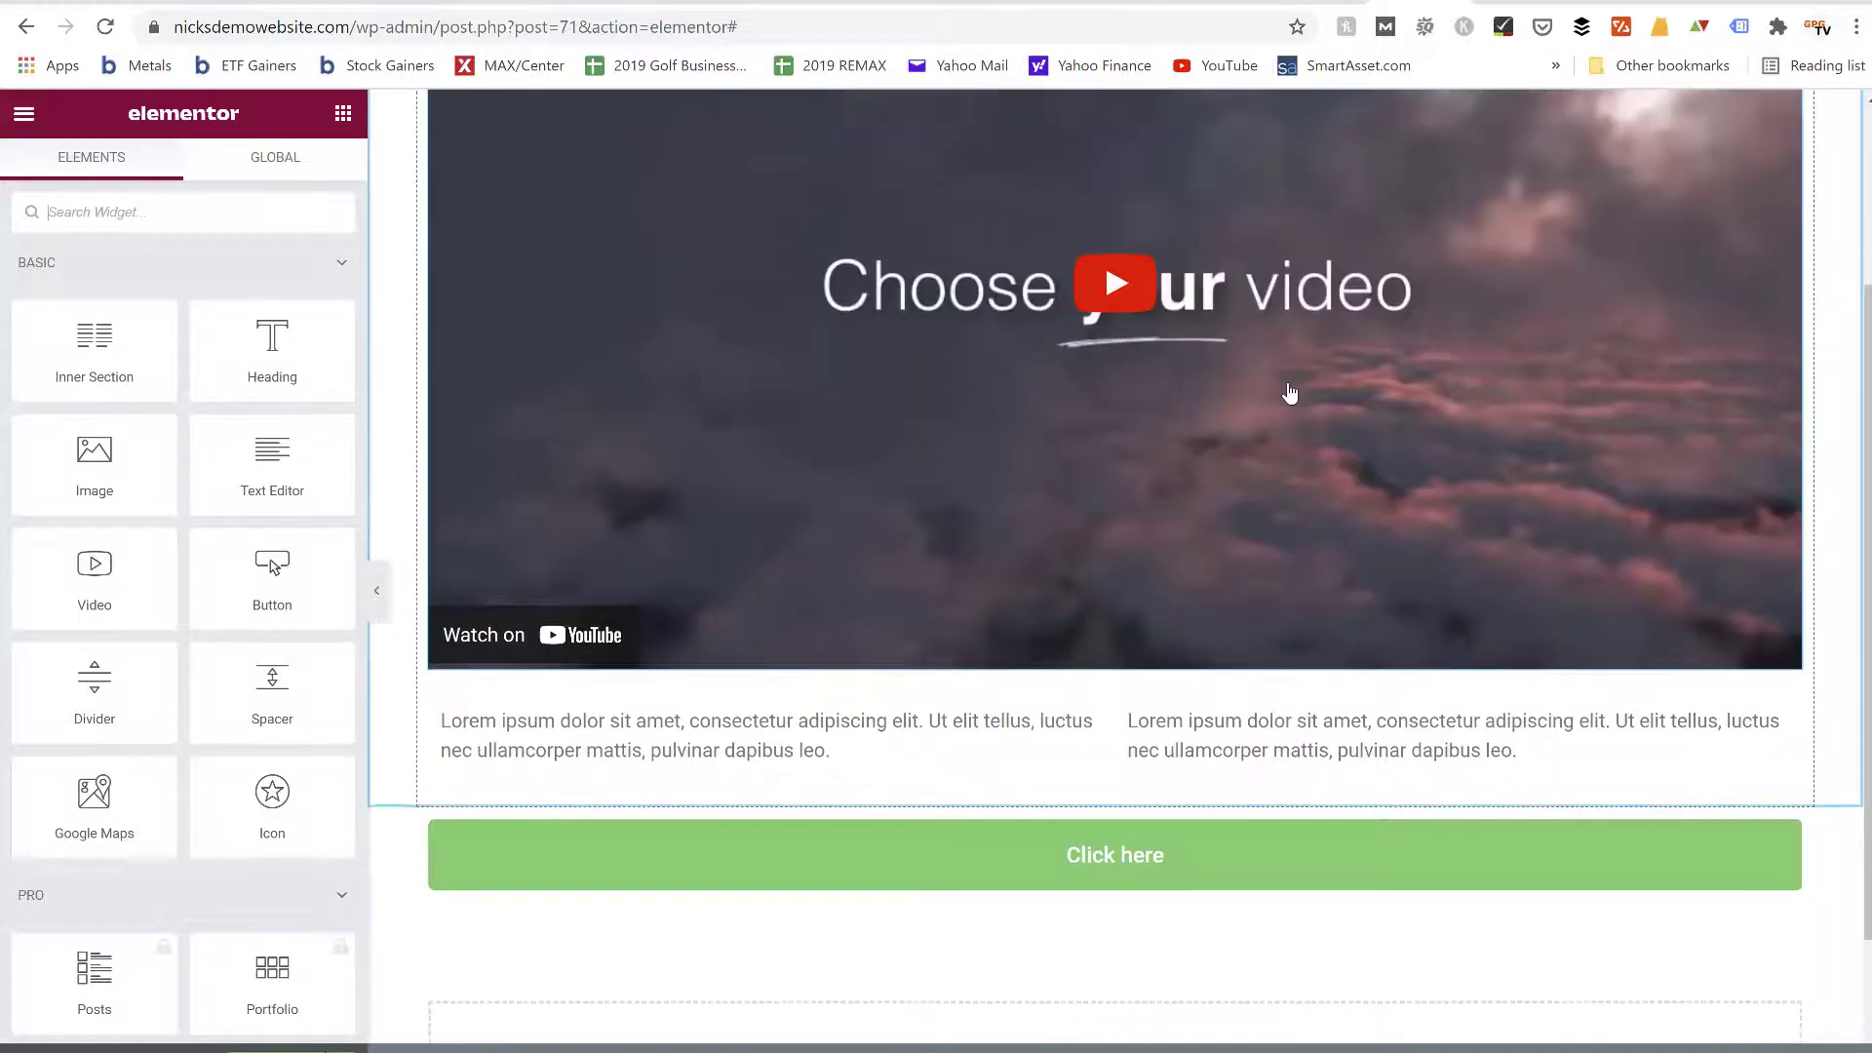
pyautogui.scroll(1, 1291, 392)
pyautogui.scroll(3, 1290, 393)
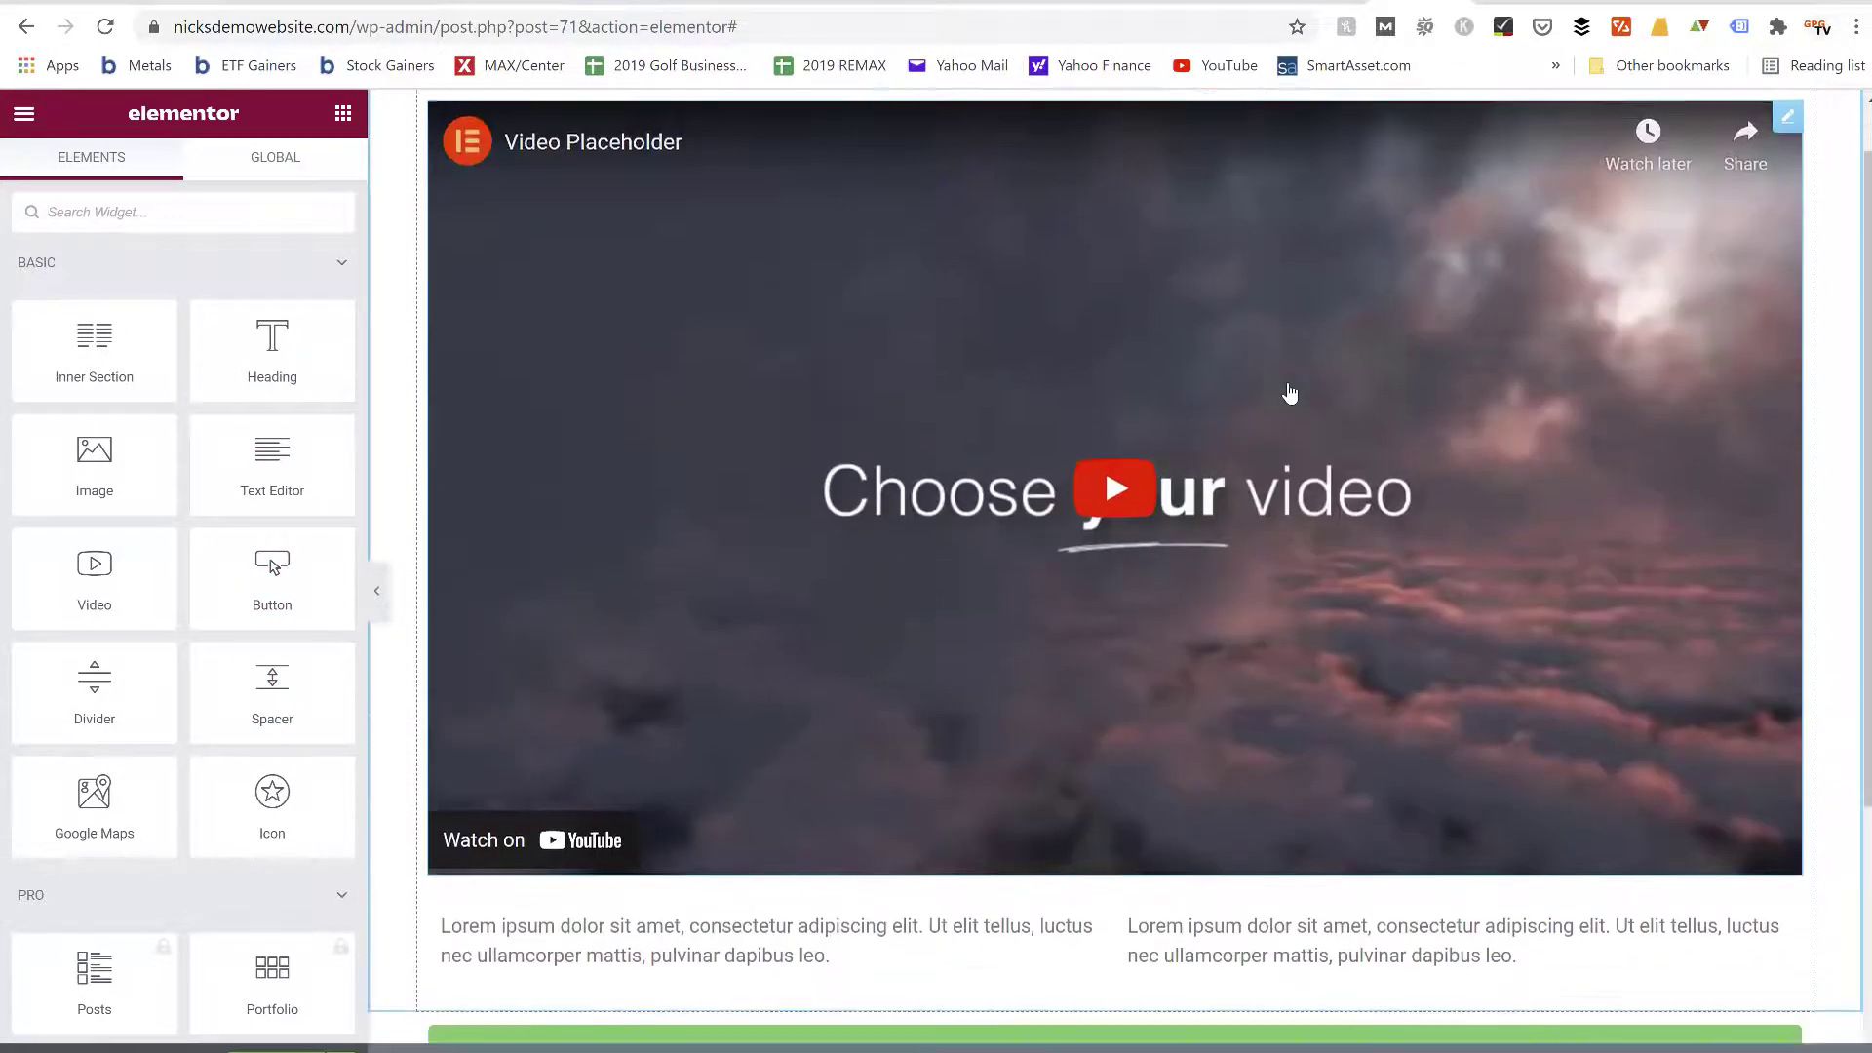
pyautogui.scroll(-2, 1287, 439)
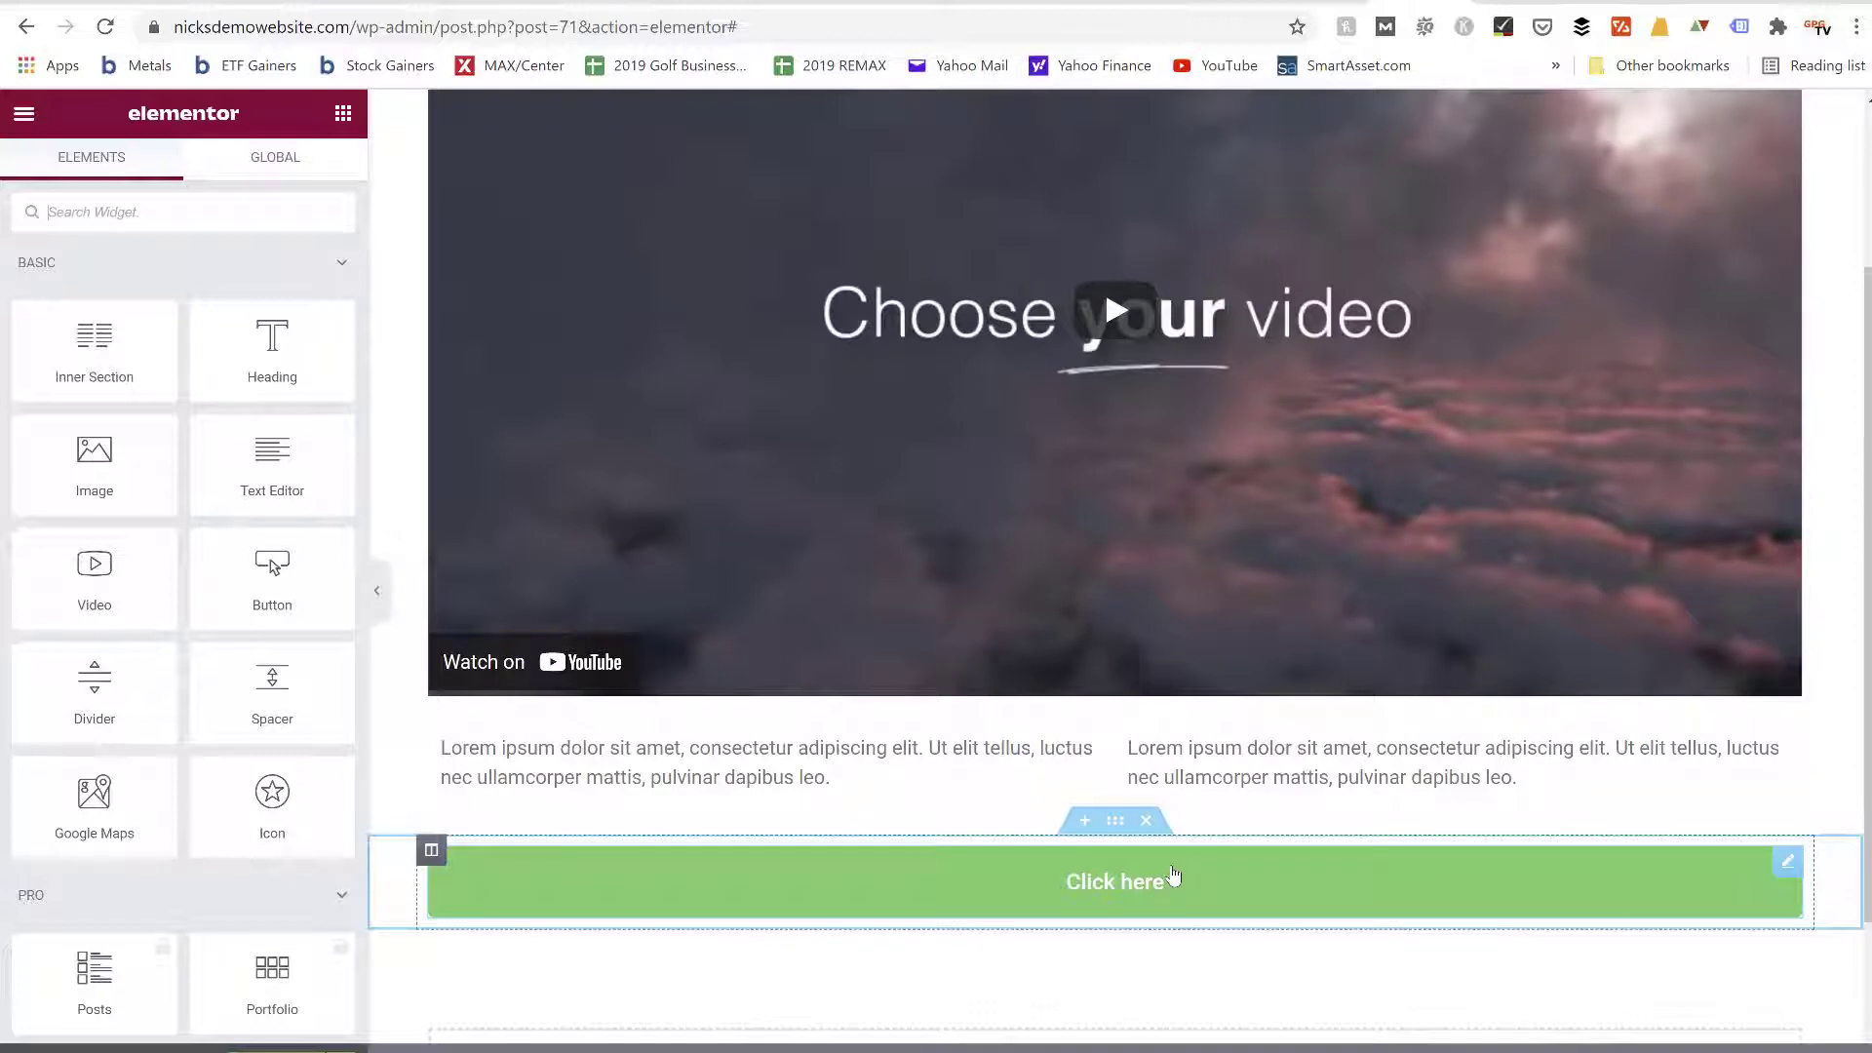
pyautogui.scroll(3, 1173, 874)
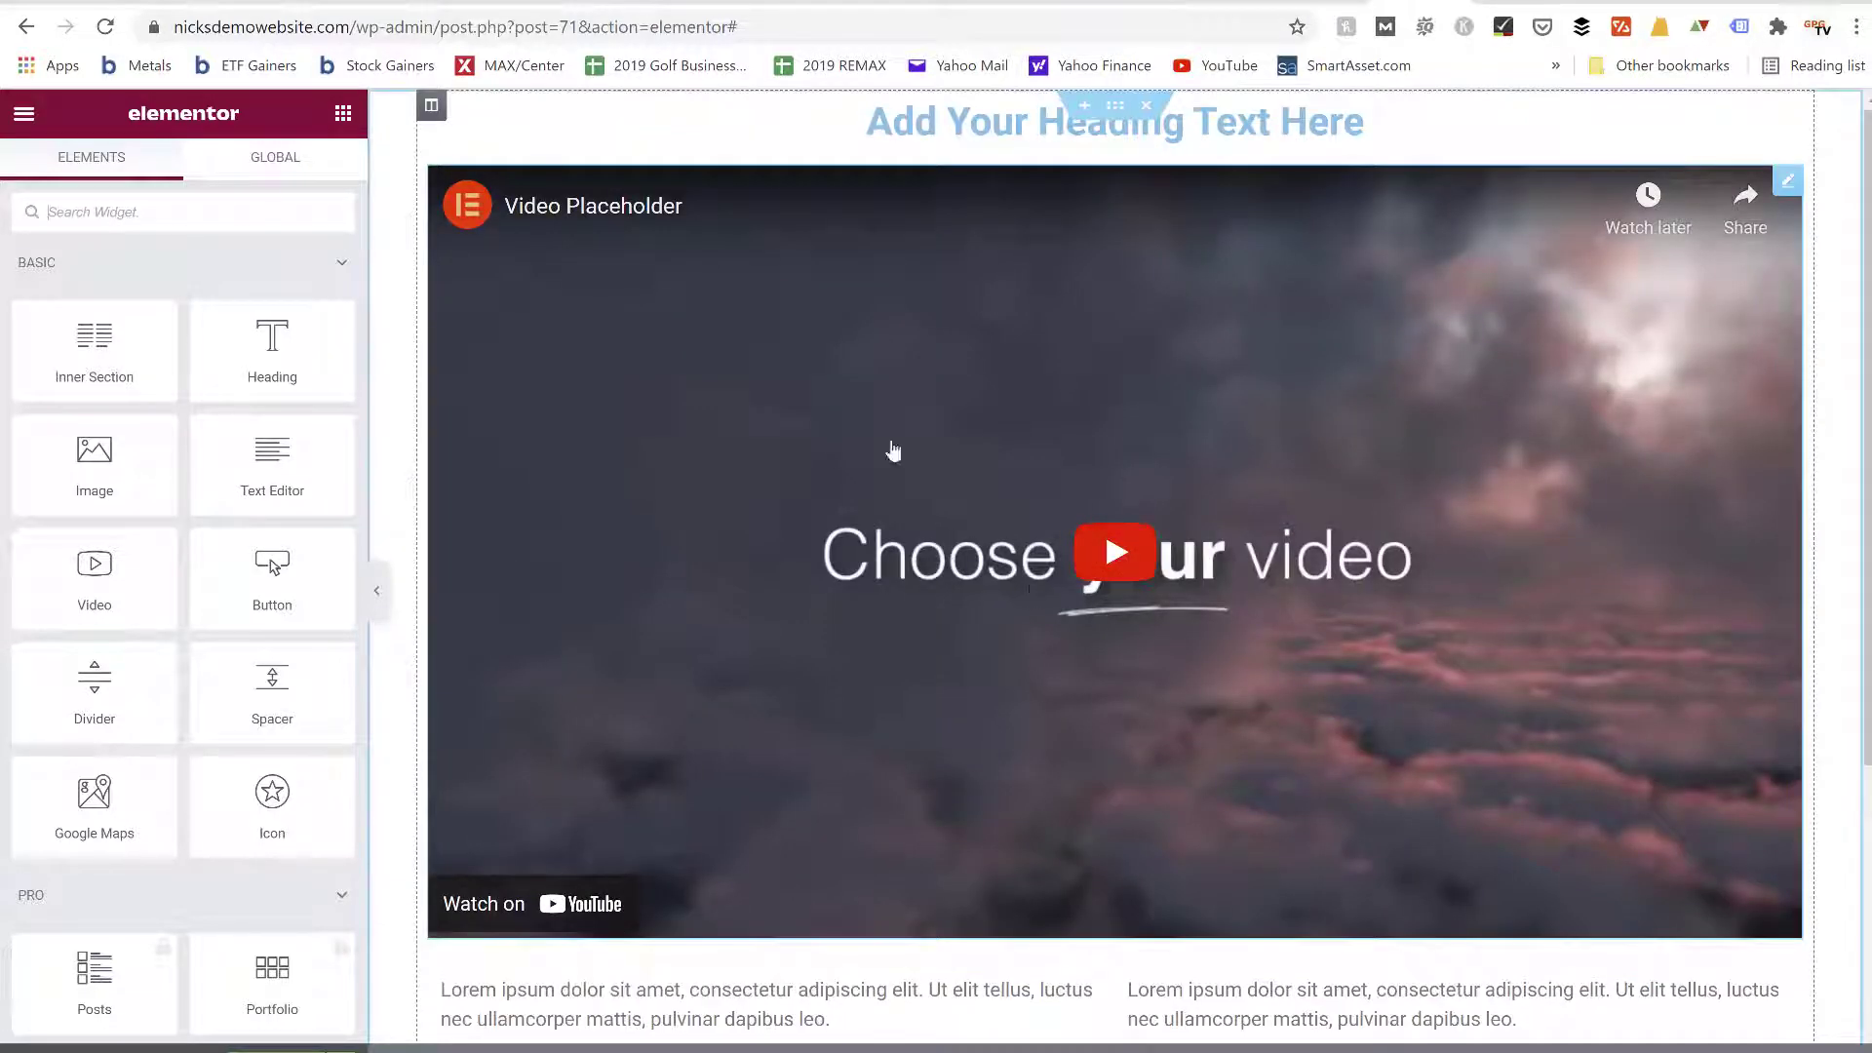
# Switch to Pinterest and open the account's own profile page
pyautogui.click(536, 5)
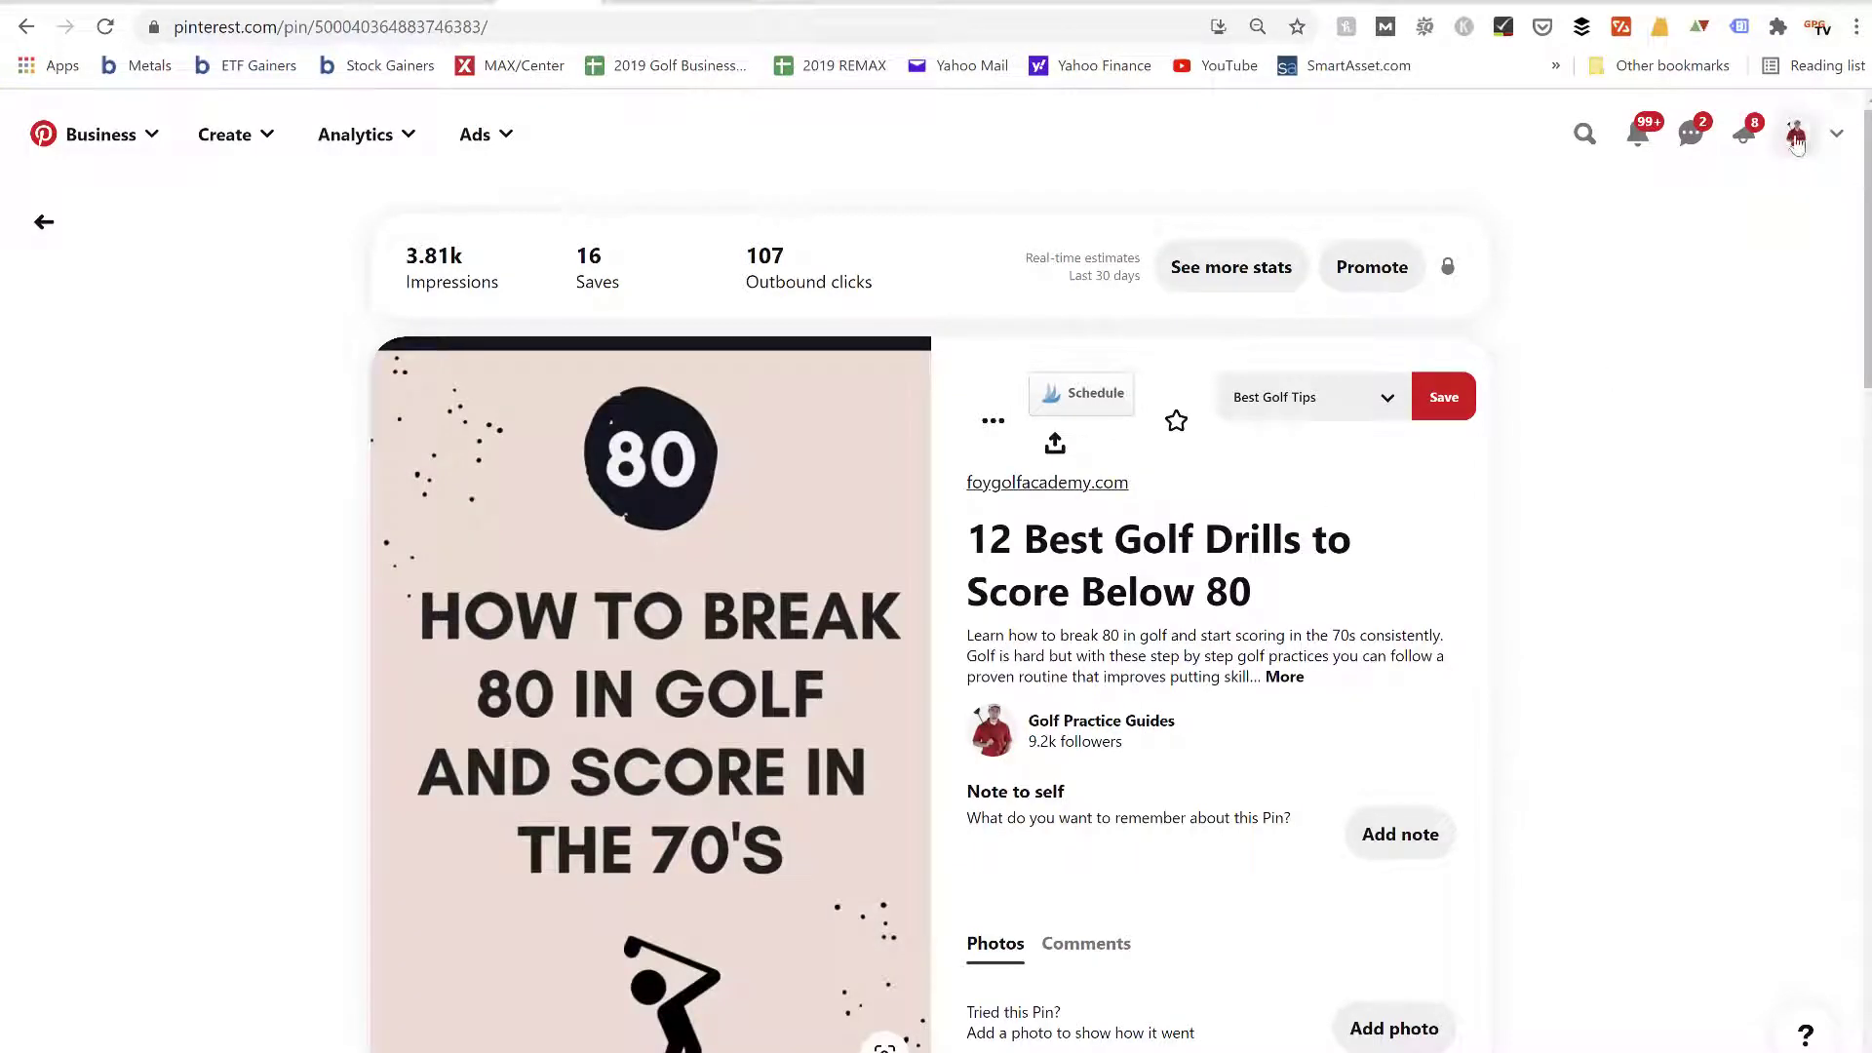
pyautogui.click(1797, 137)
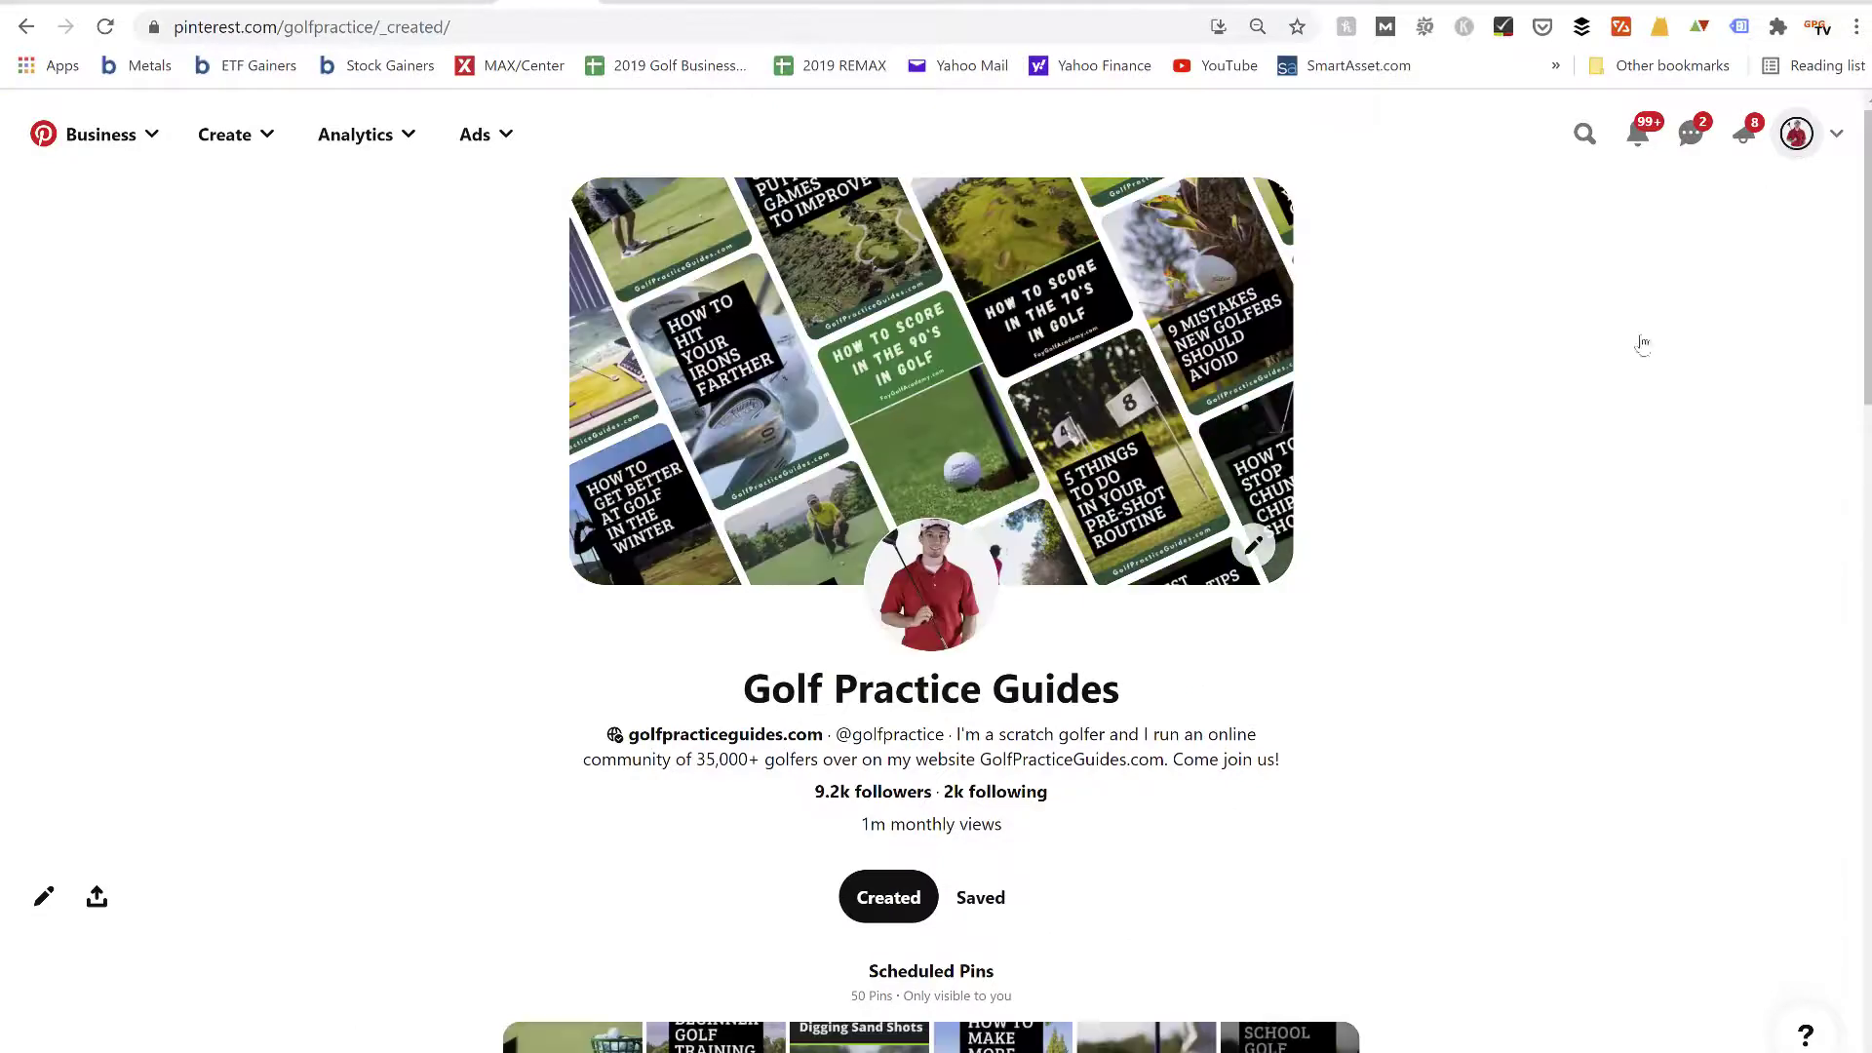
# Check the Golf Practice Guides profile's follower count and scheduled pins, and highlight its monthly views figure
pyautogui.scroll(-2, 1346, 756)
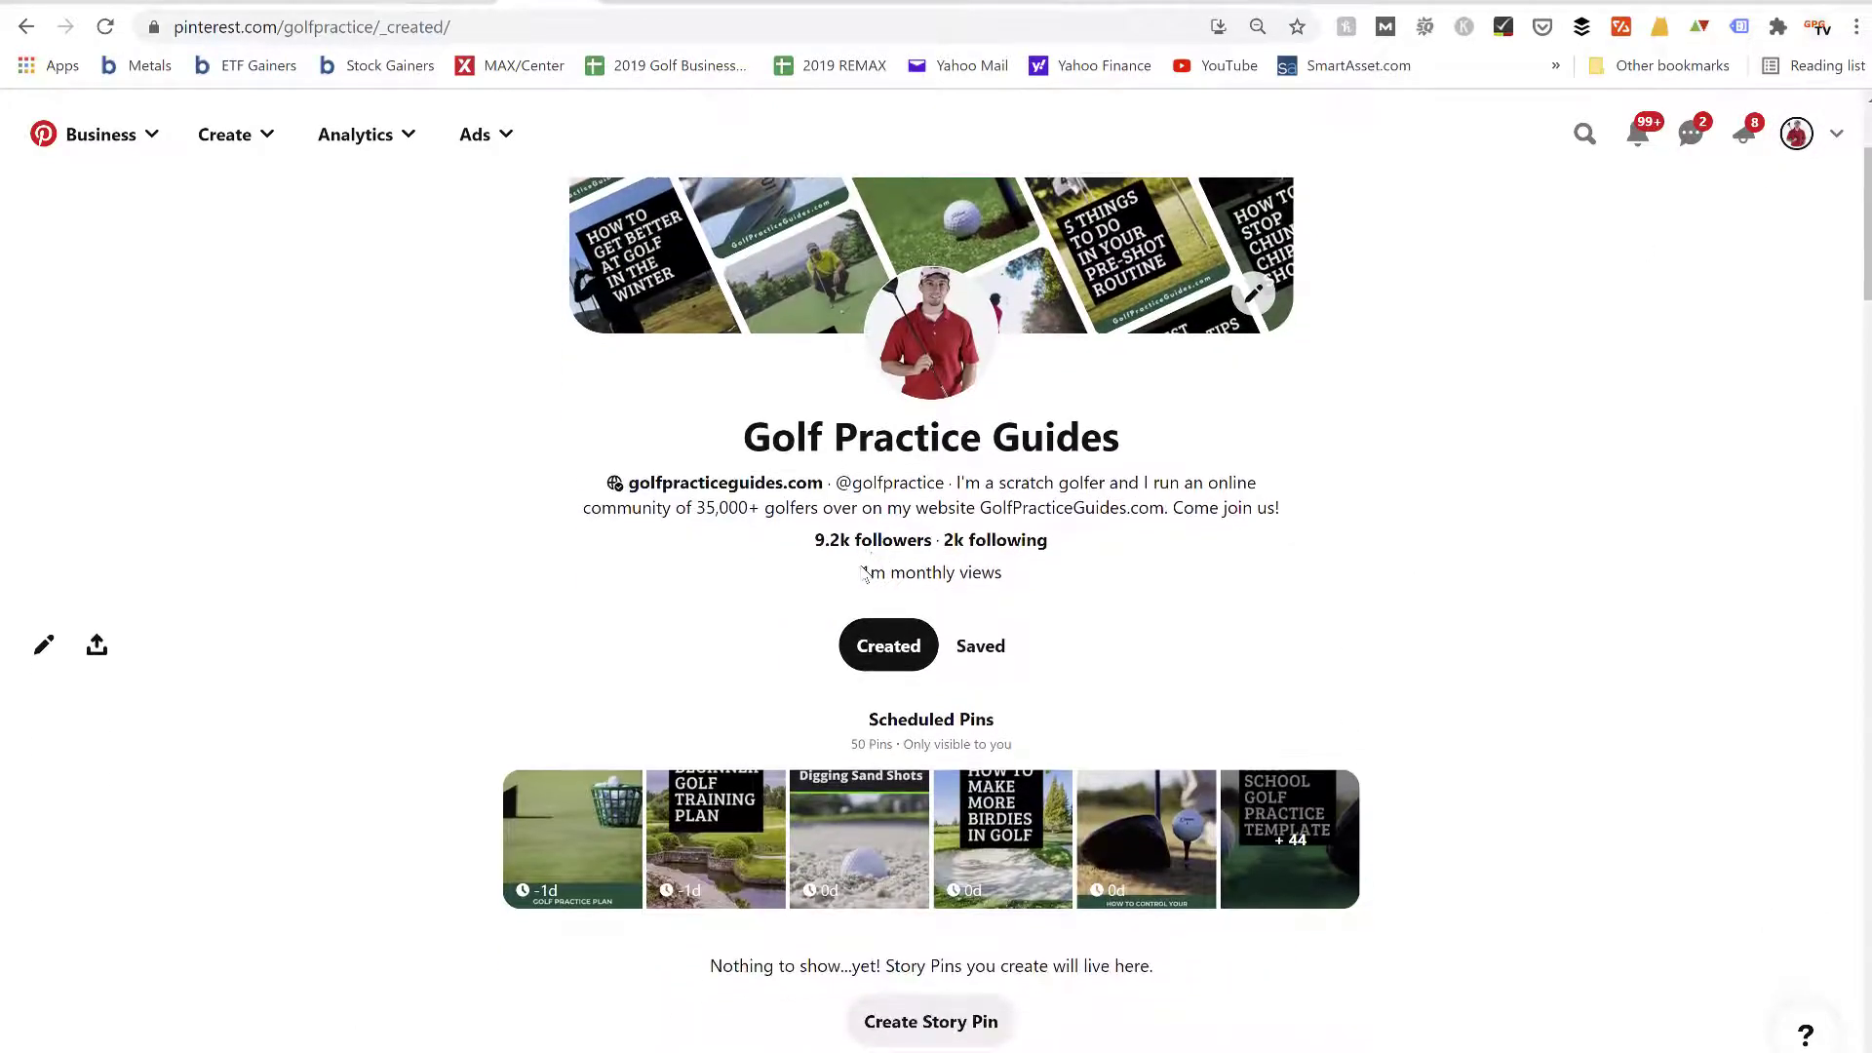
pyautogui.moveTo(987, 571); pyautogui.dragTo(862, 571)
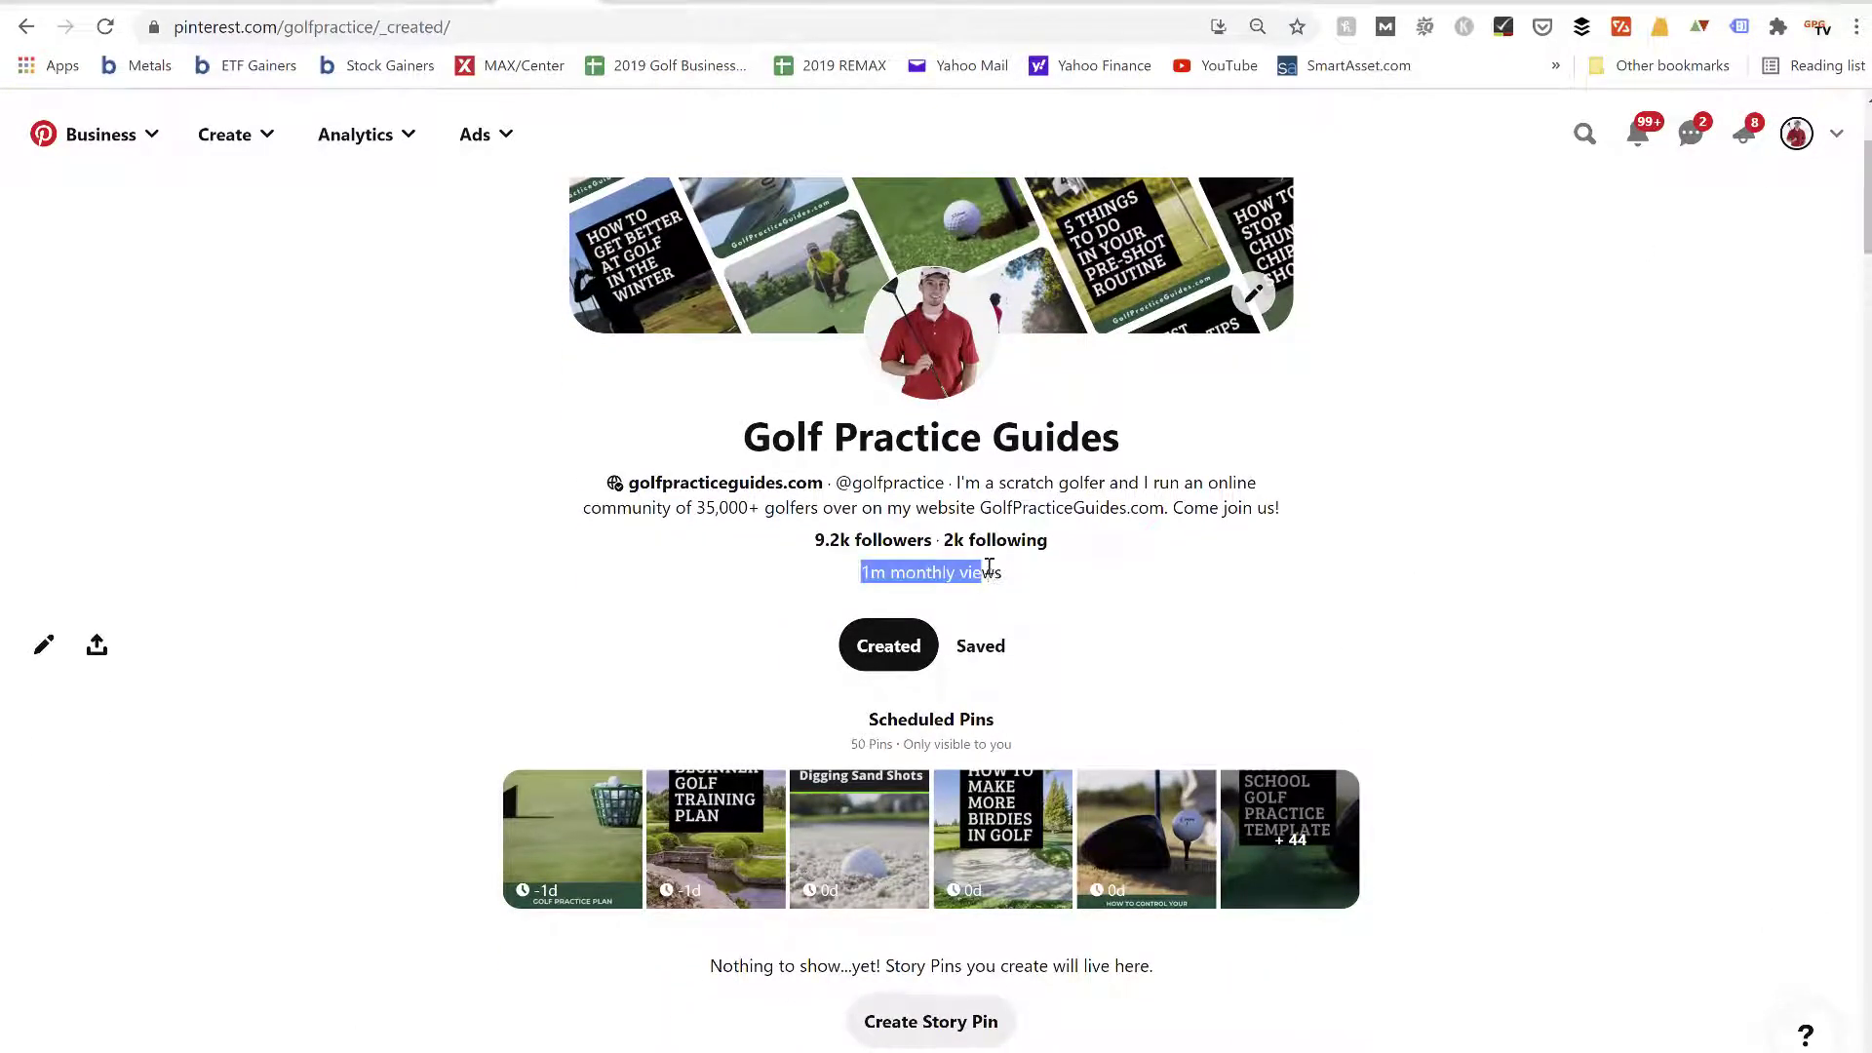
pyautogui.click(989, 568)
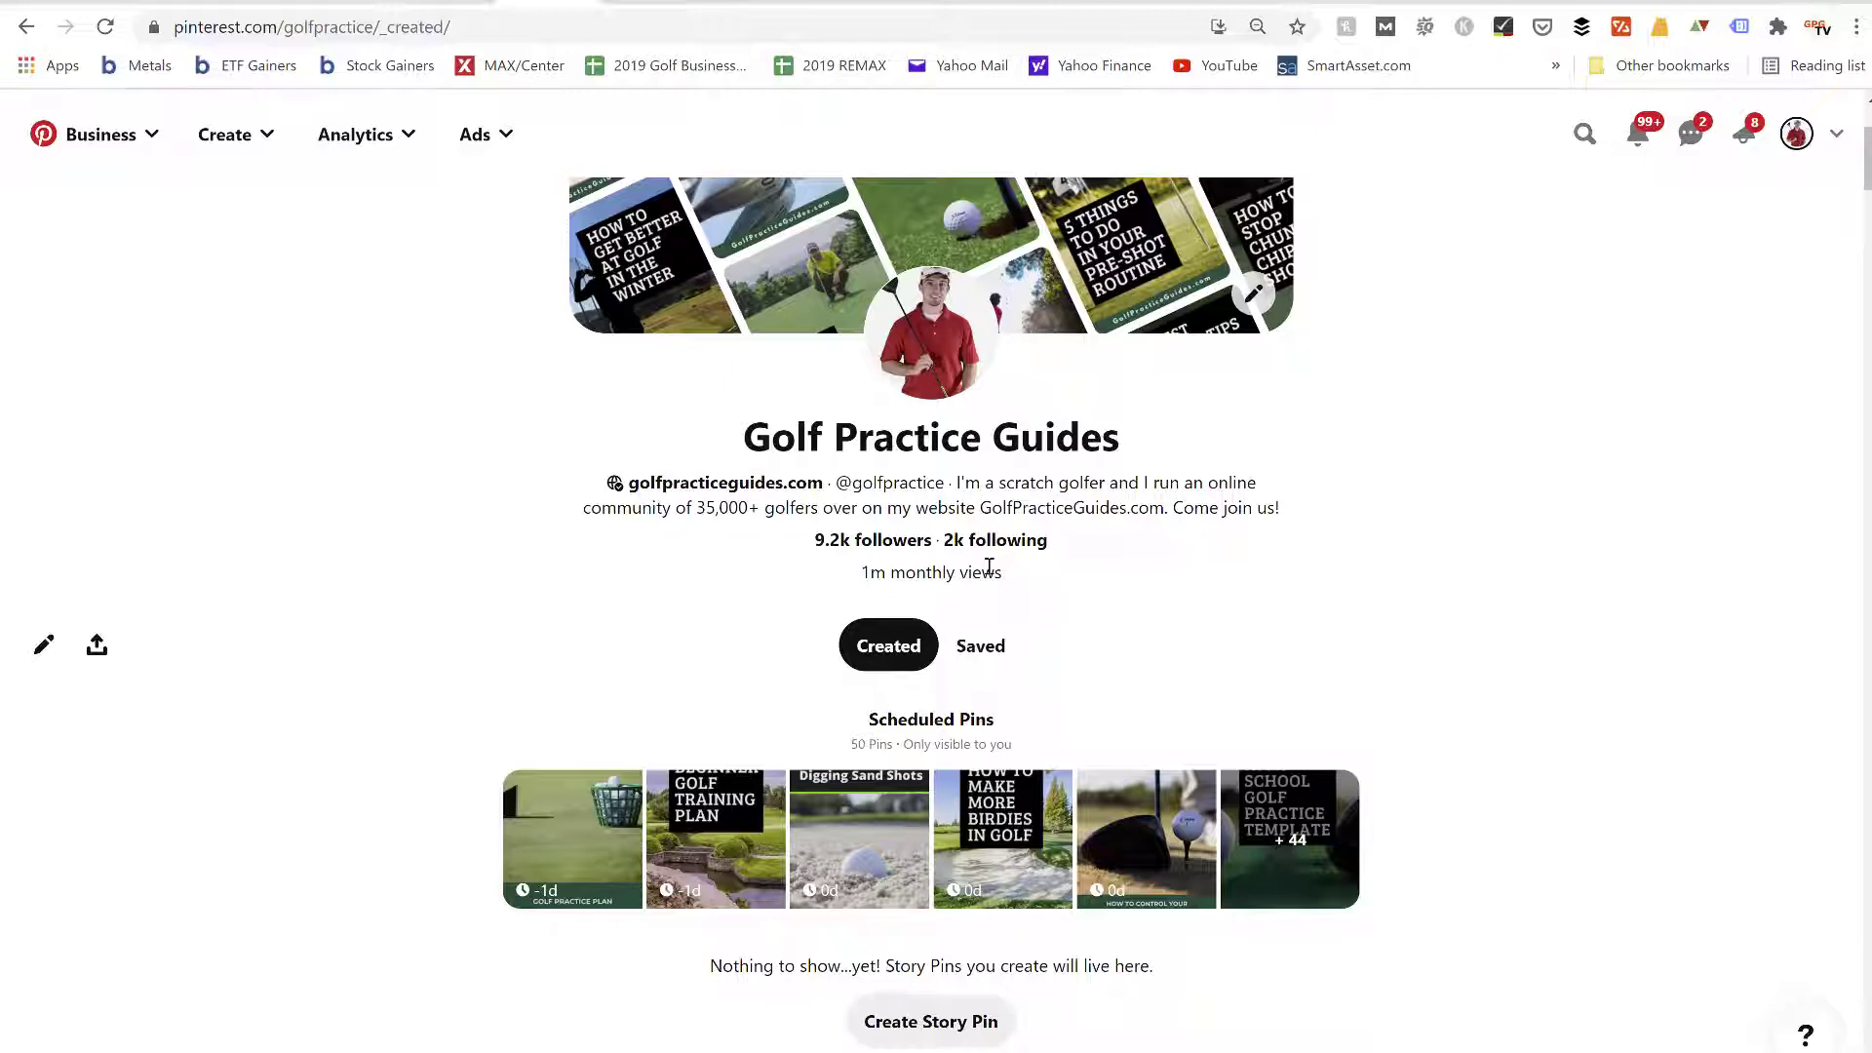
pyautogui.scroll(3, 989, 568)
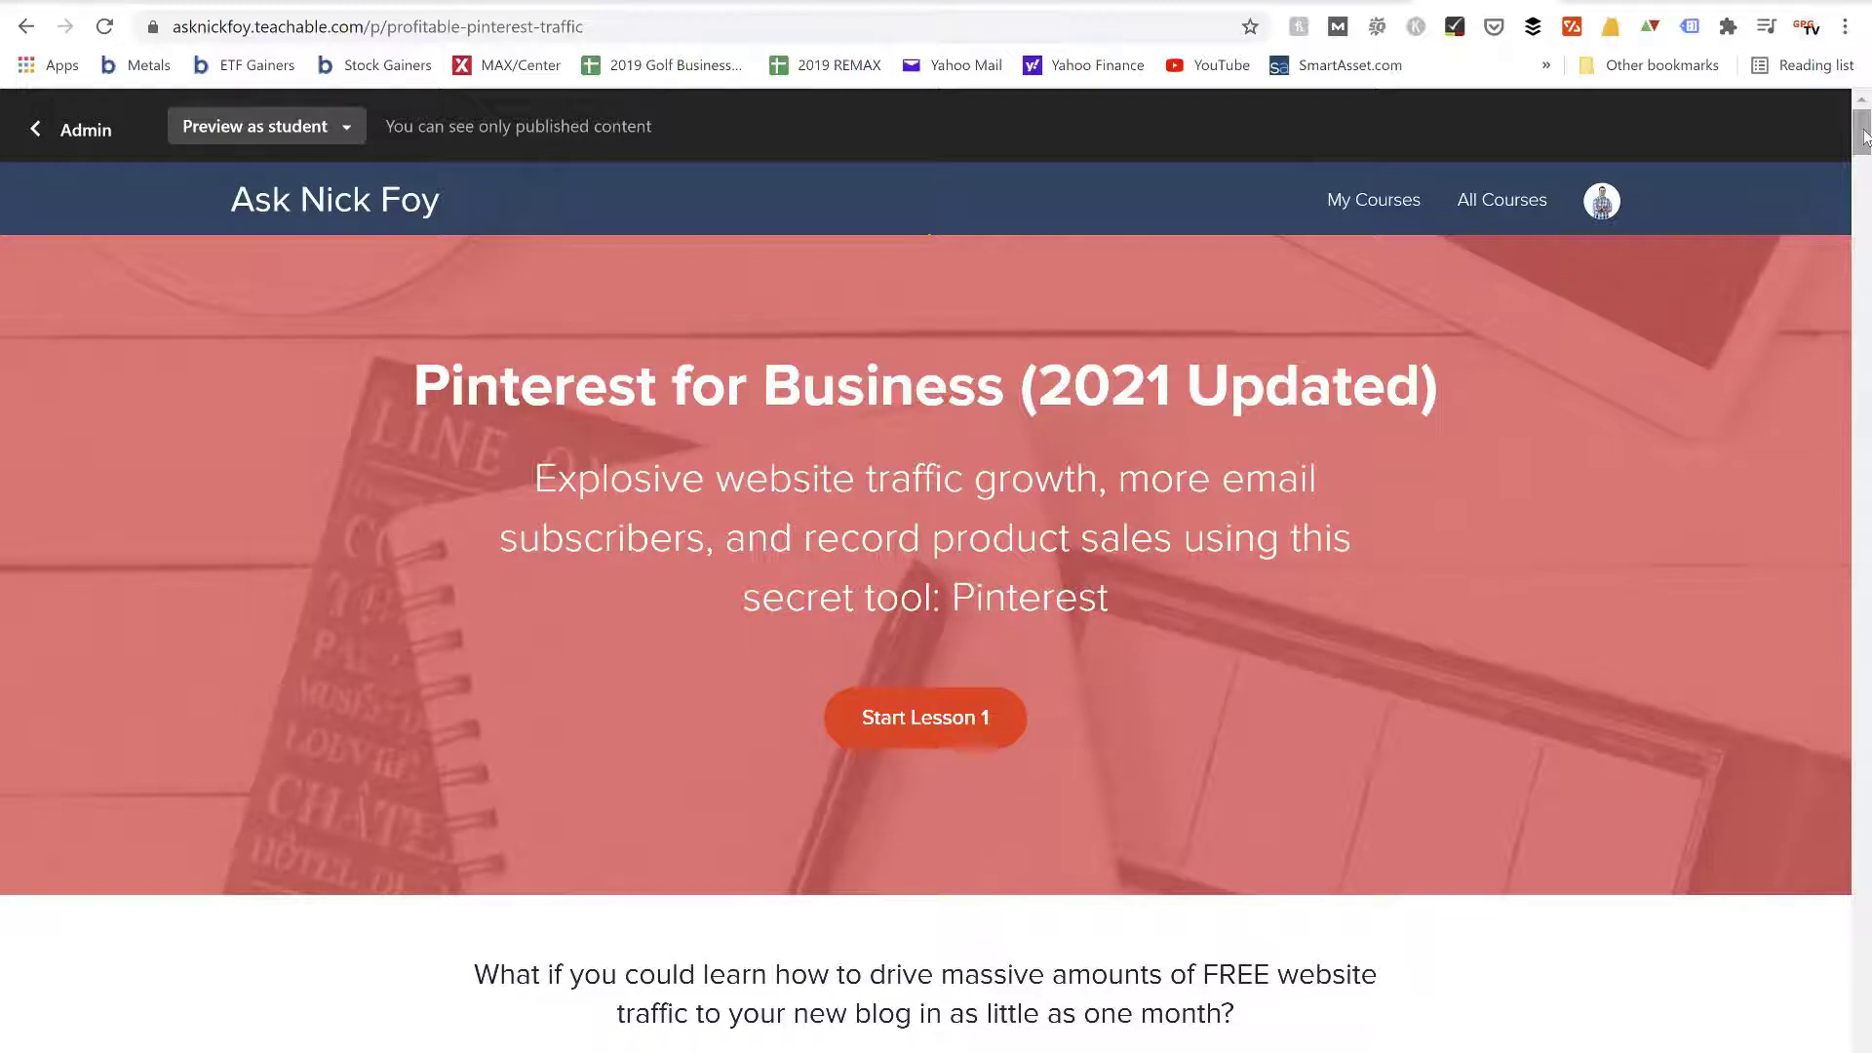
# On the Teachable page for Pinterest for Business (2021 Updated), examine the course curriculum from the introduction bonuses through Analytics and Tracking Stats
pyautogui.moveTo(1865, 137); pyautogui.dragTo(1865, 634)
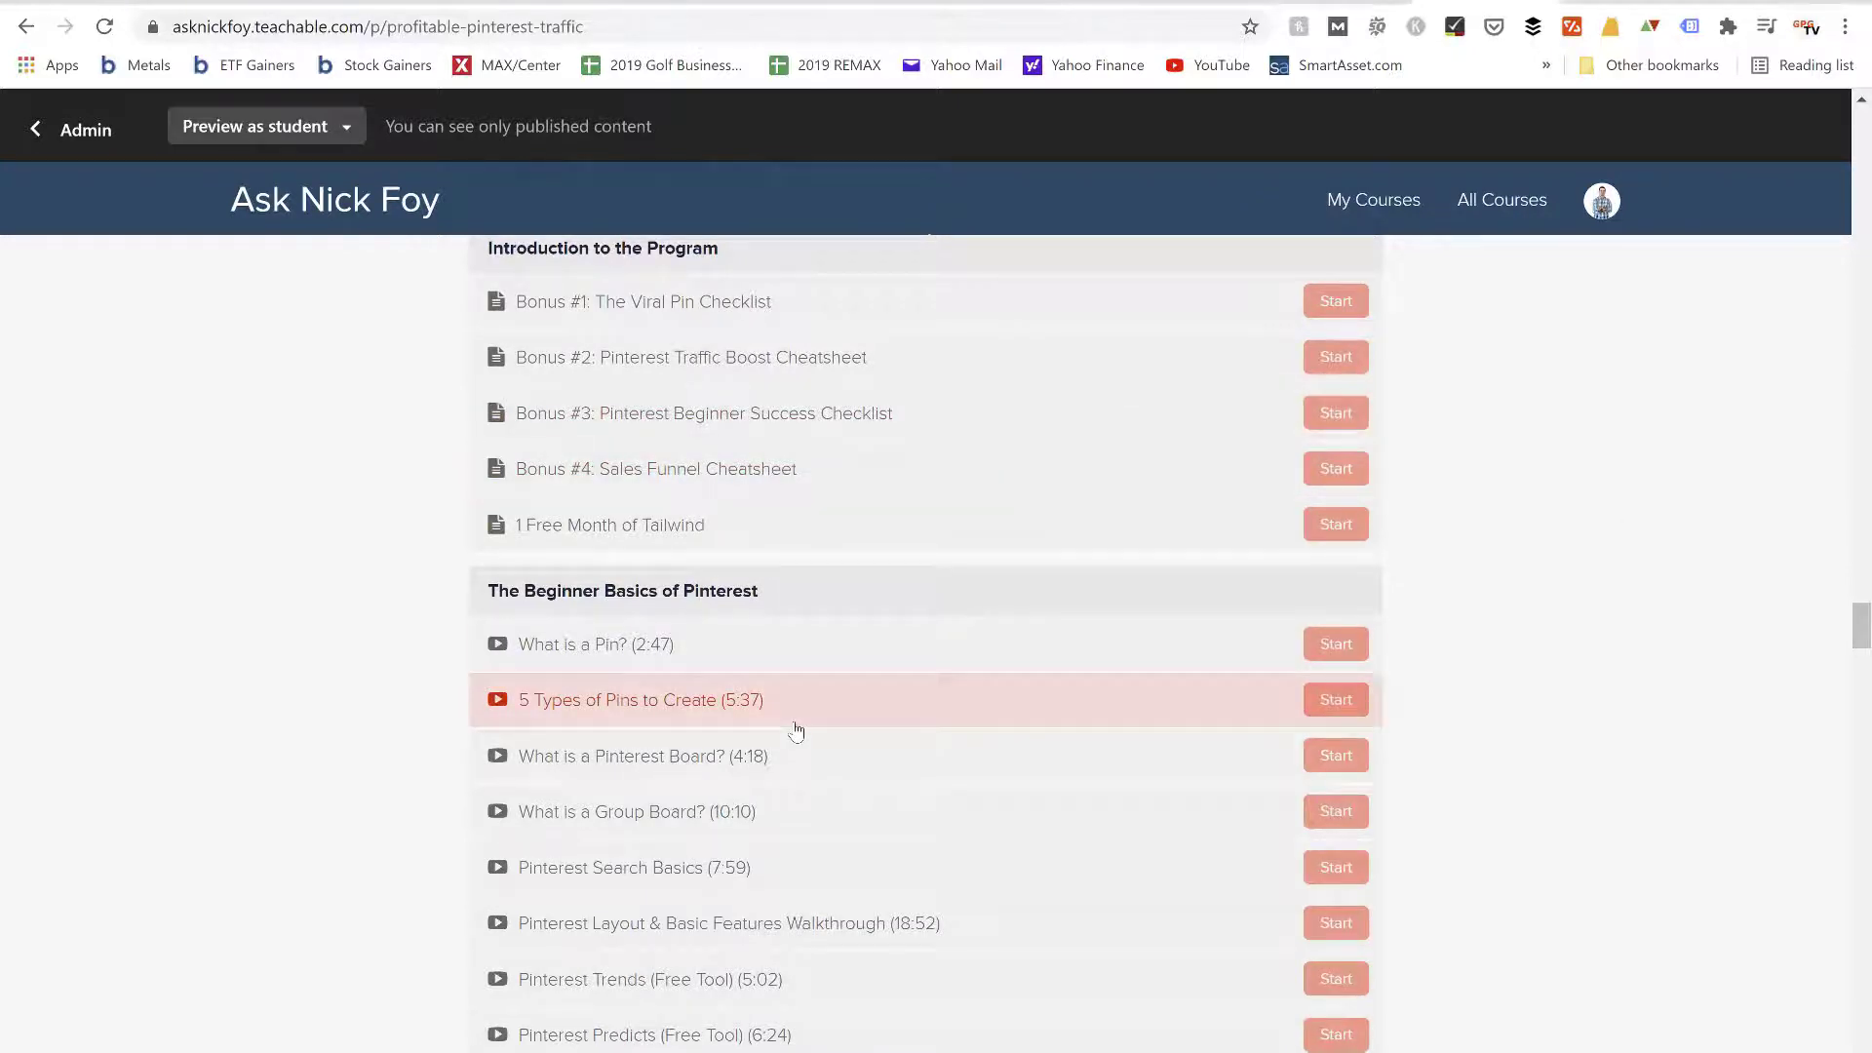
pyautogui.scroll(1, 793, 723)
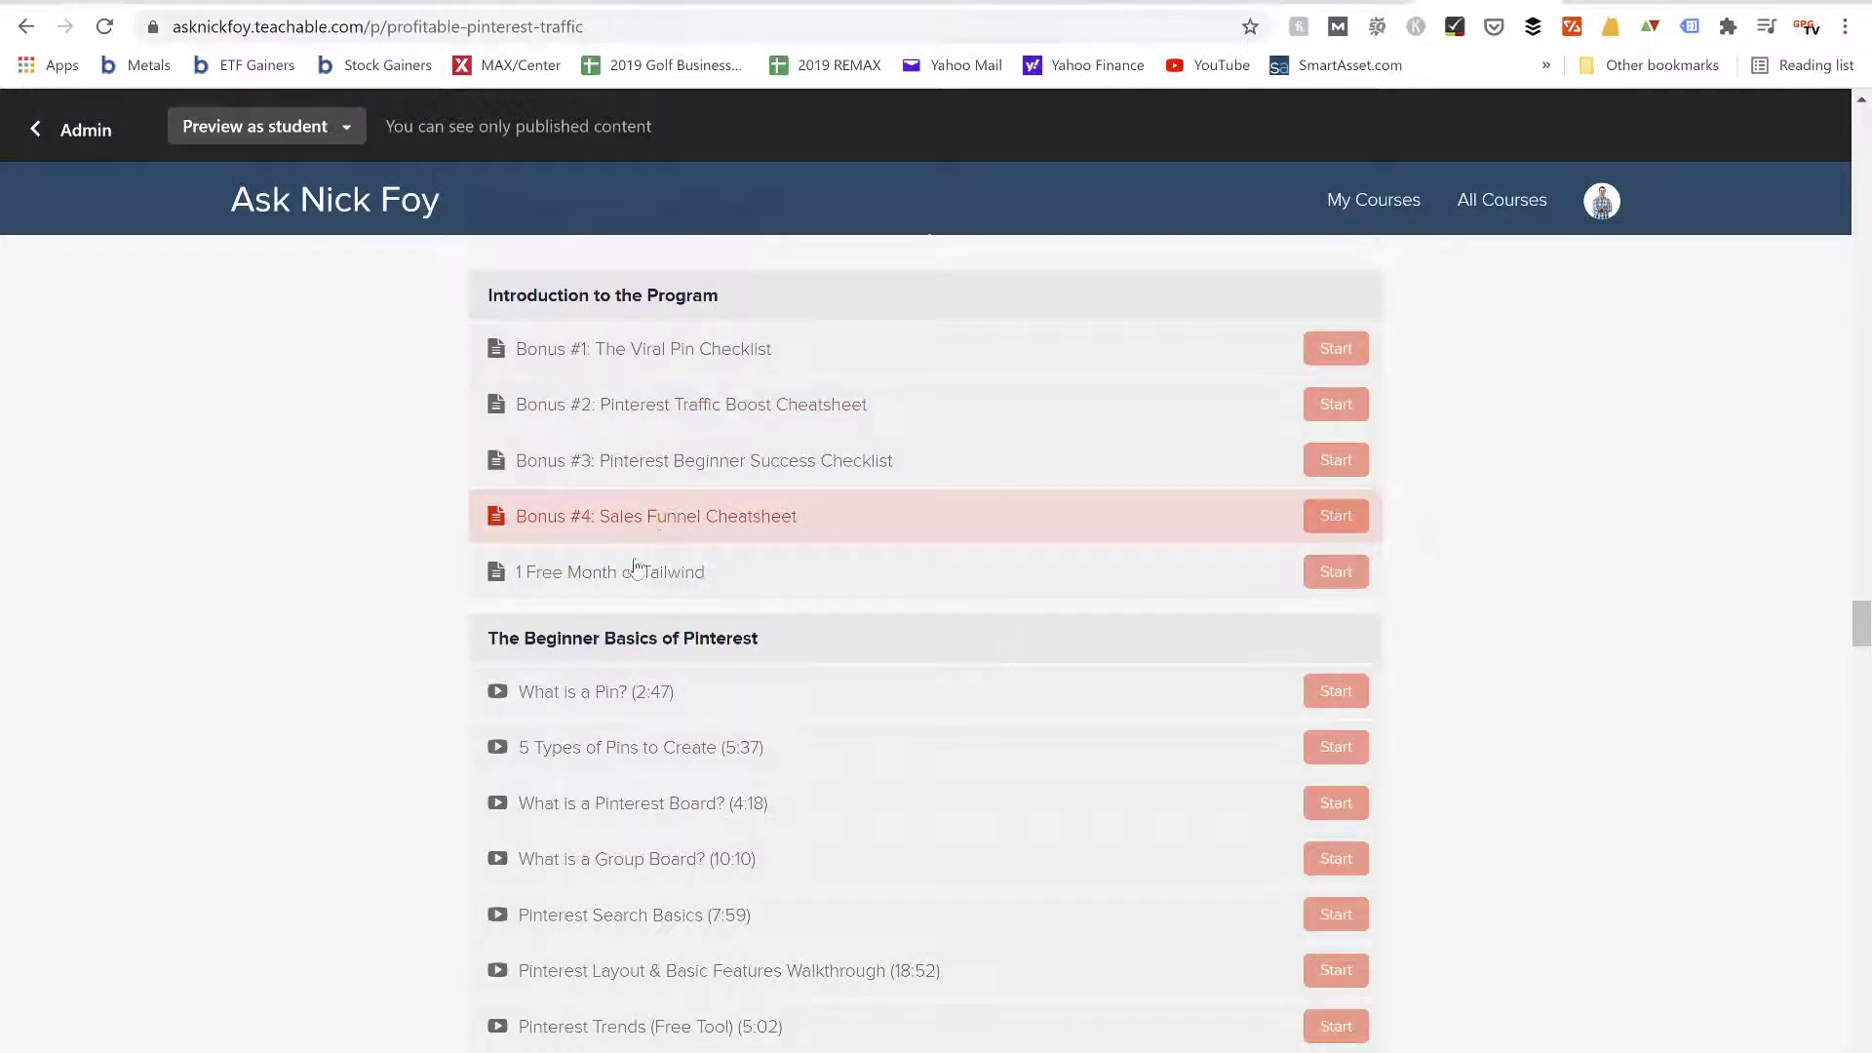
pyautogui.scroll(-3, 634, 571)
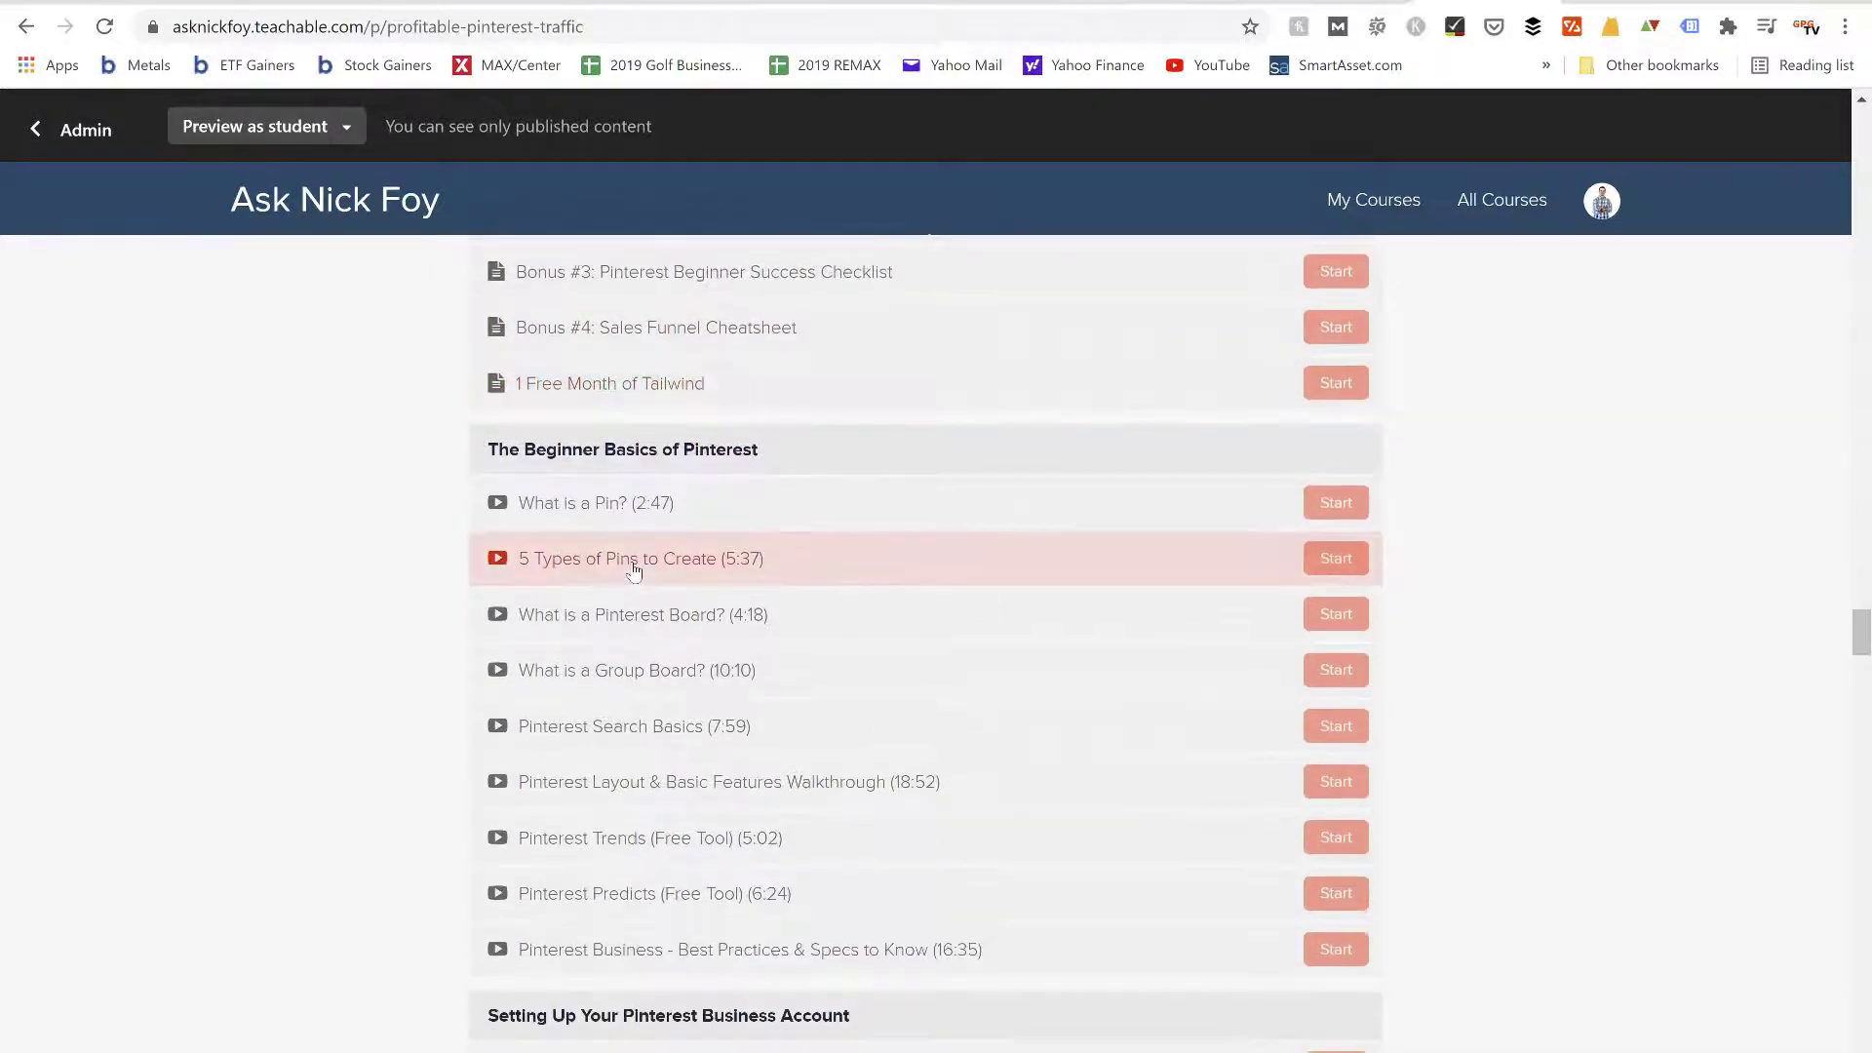
pyautogui.scroll(-2, 633, 570)
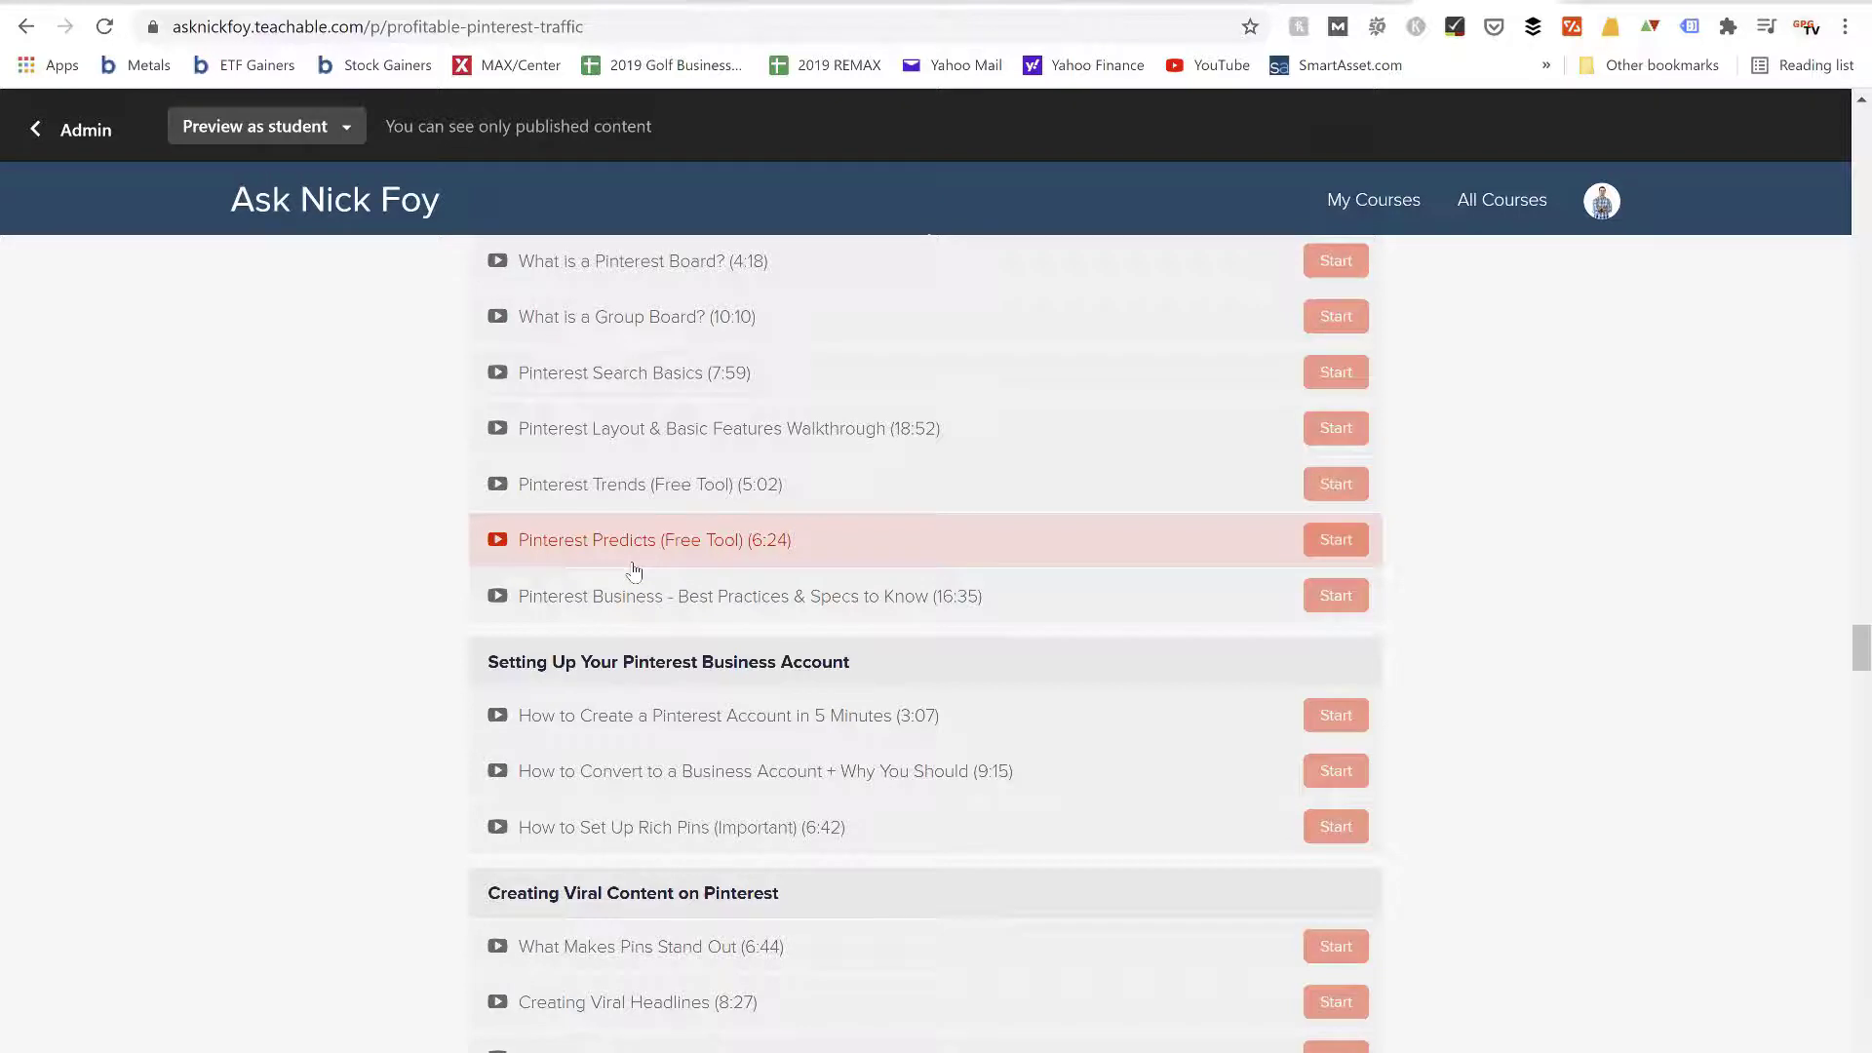
pyautogui.scroll(-1, 634, 570)
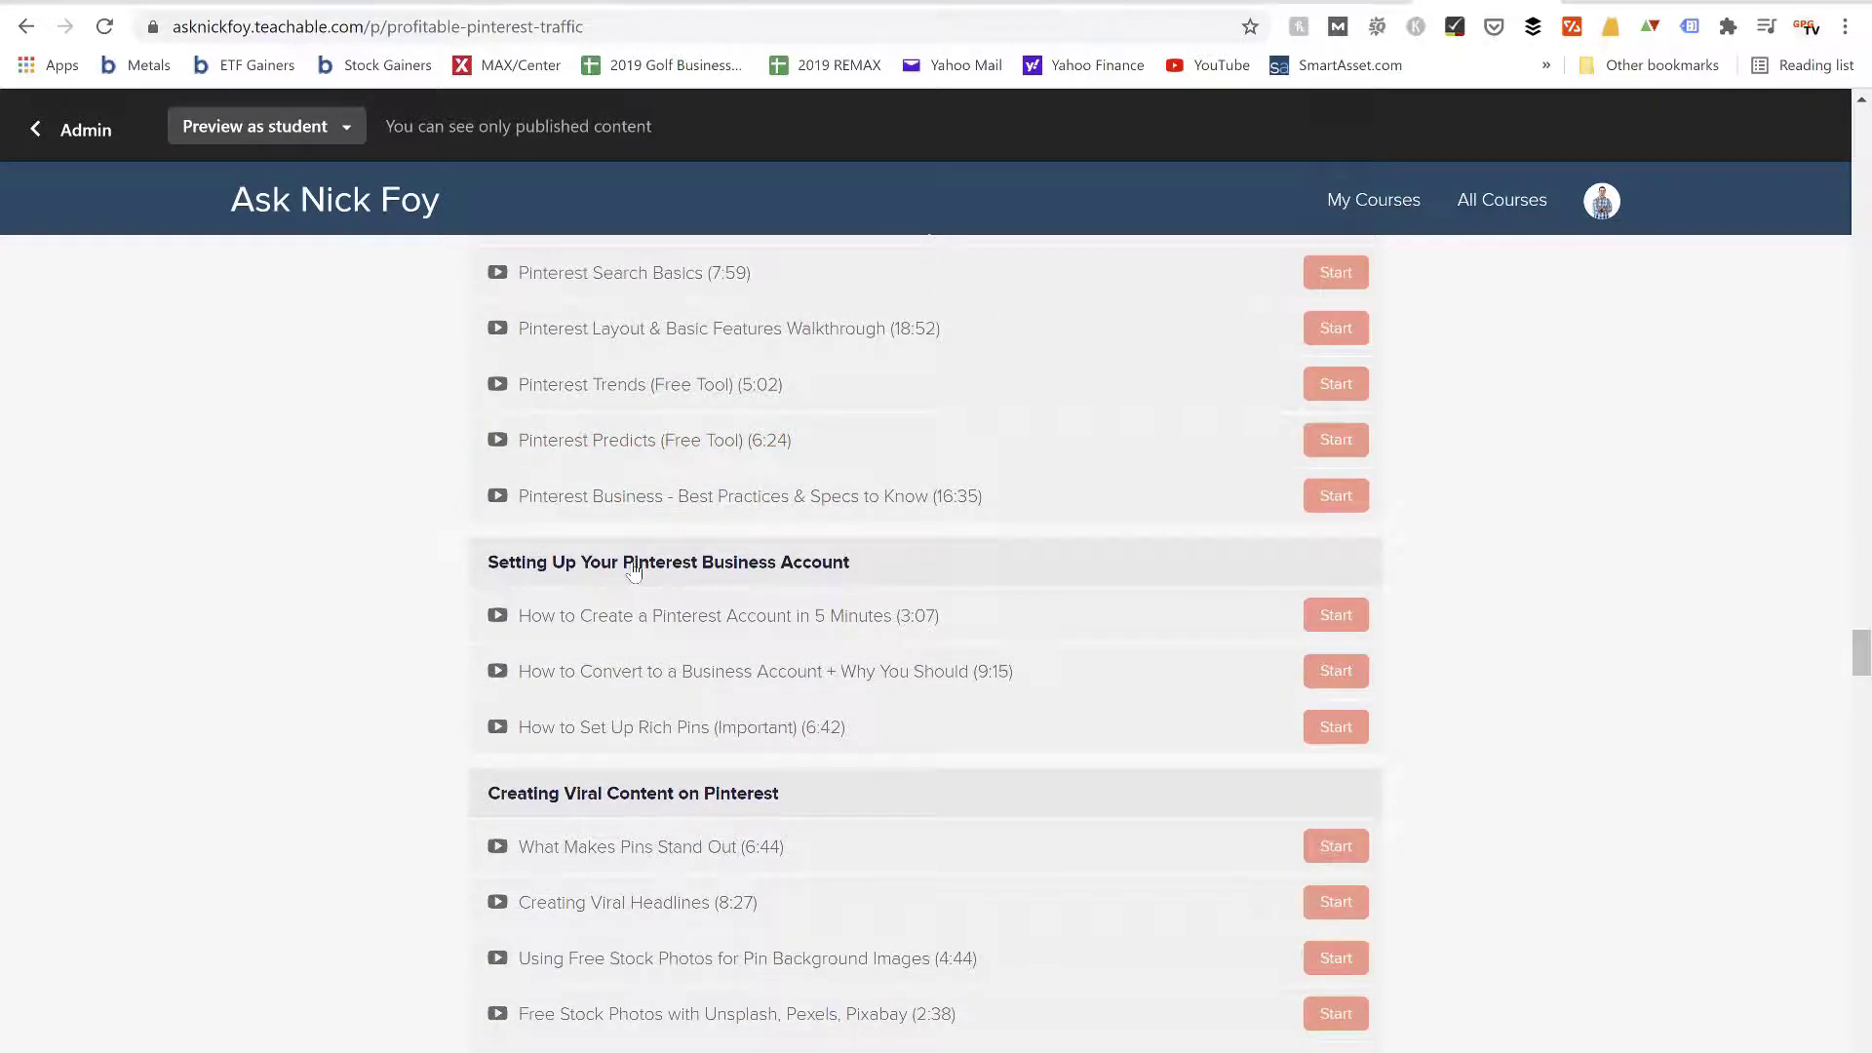
pyautogui.scroll(-2, 634, 570)
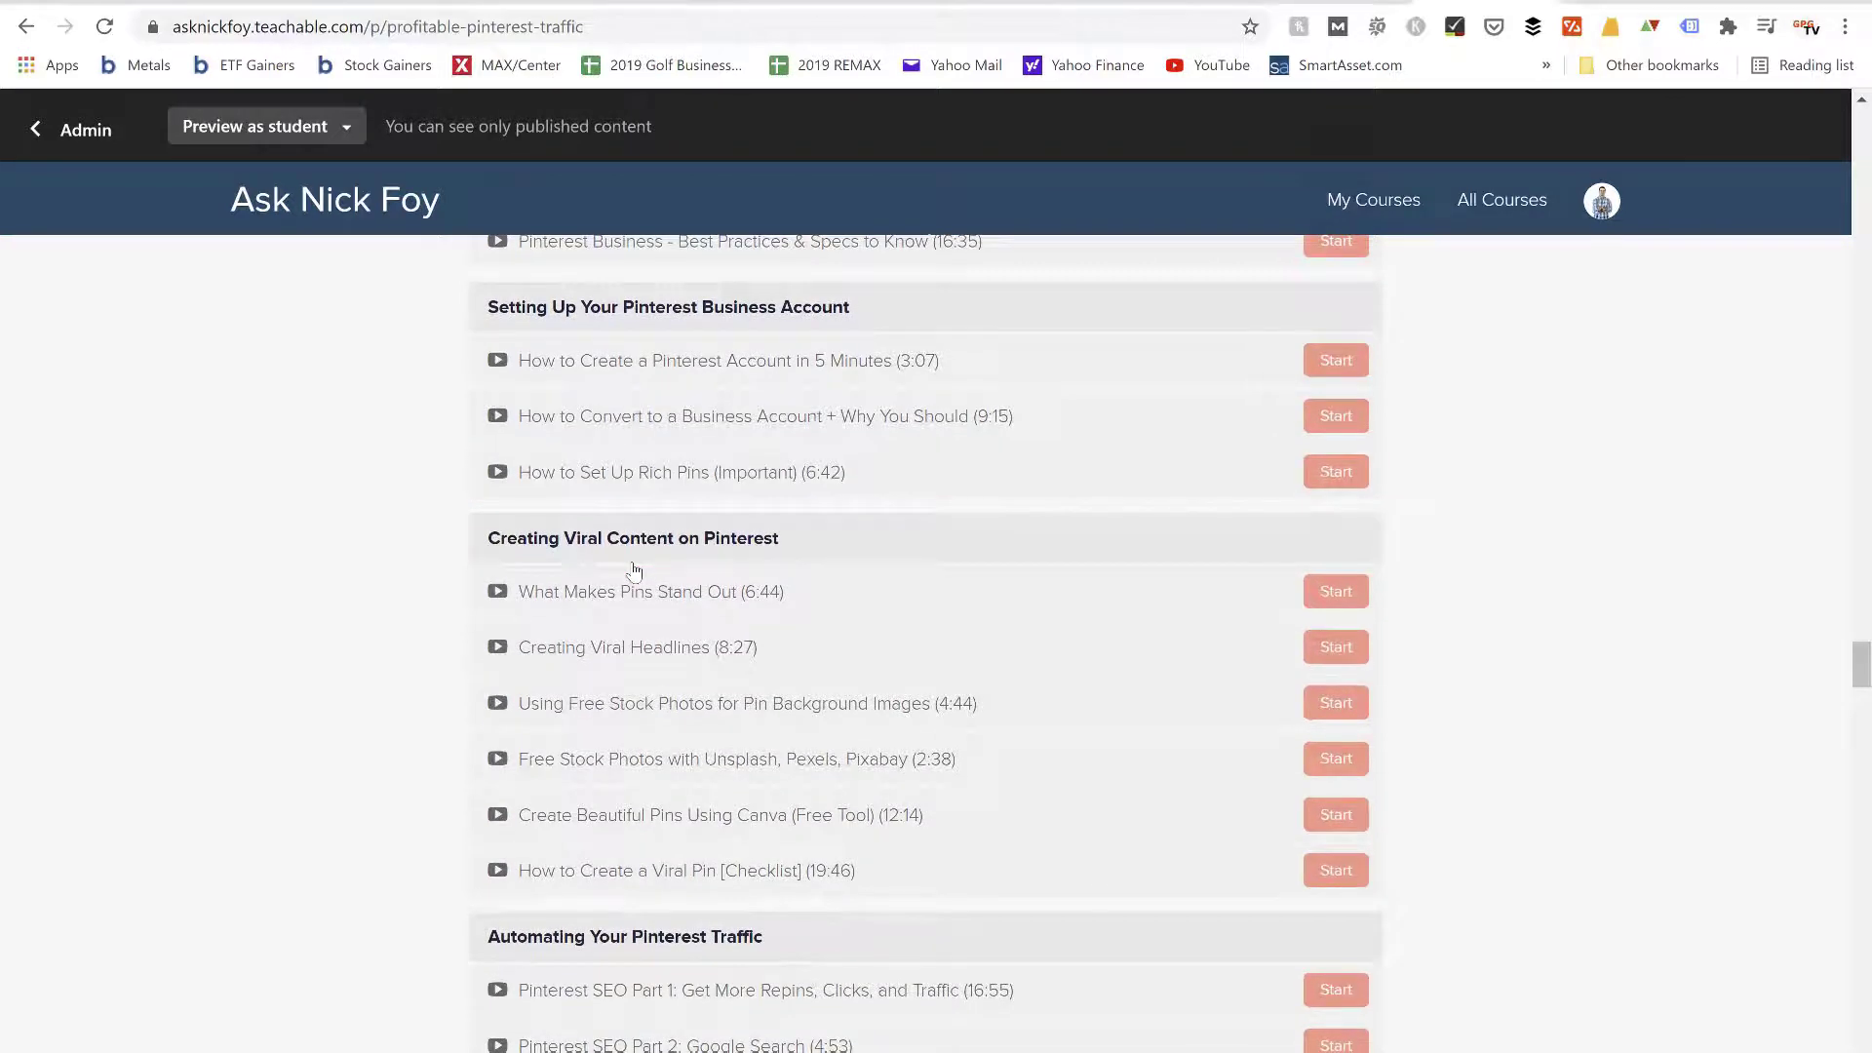
pyautogui.scroll(-1, 634, 570)
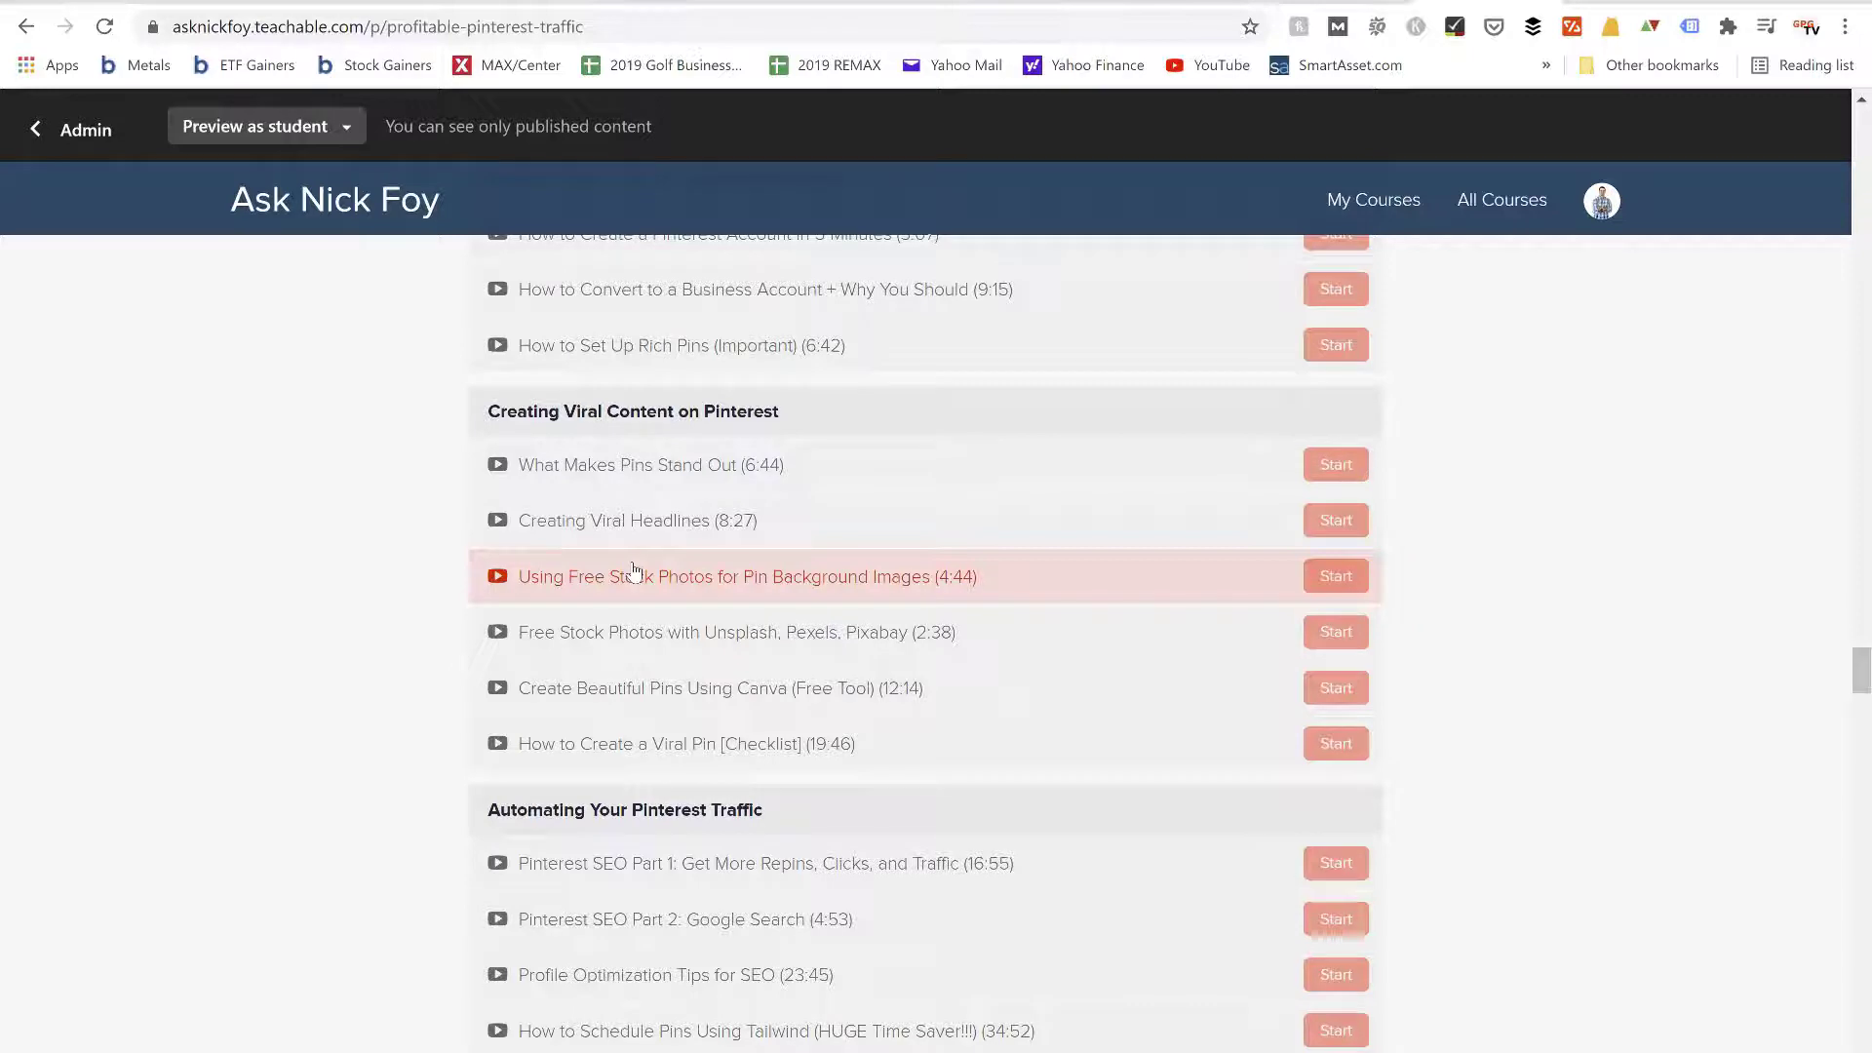
pyautogui.scroll(-1, 633, 570)
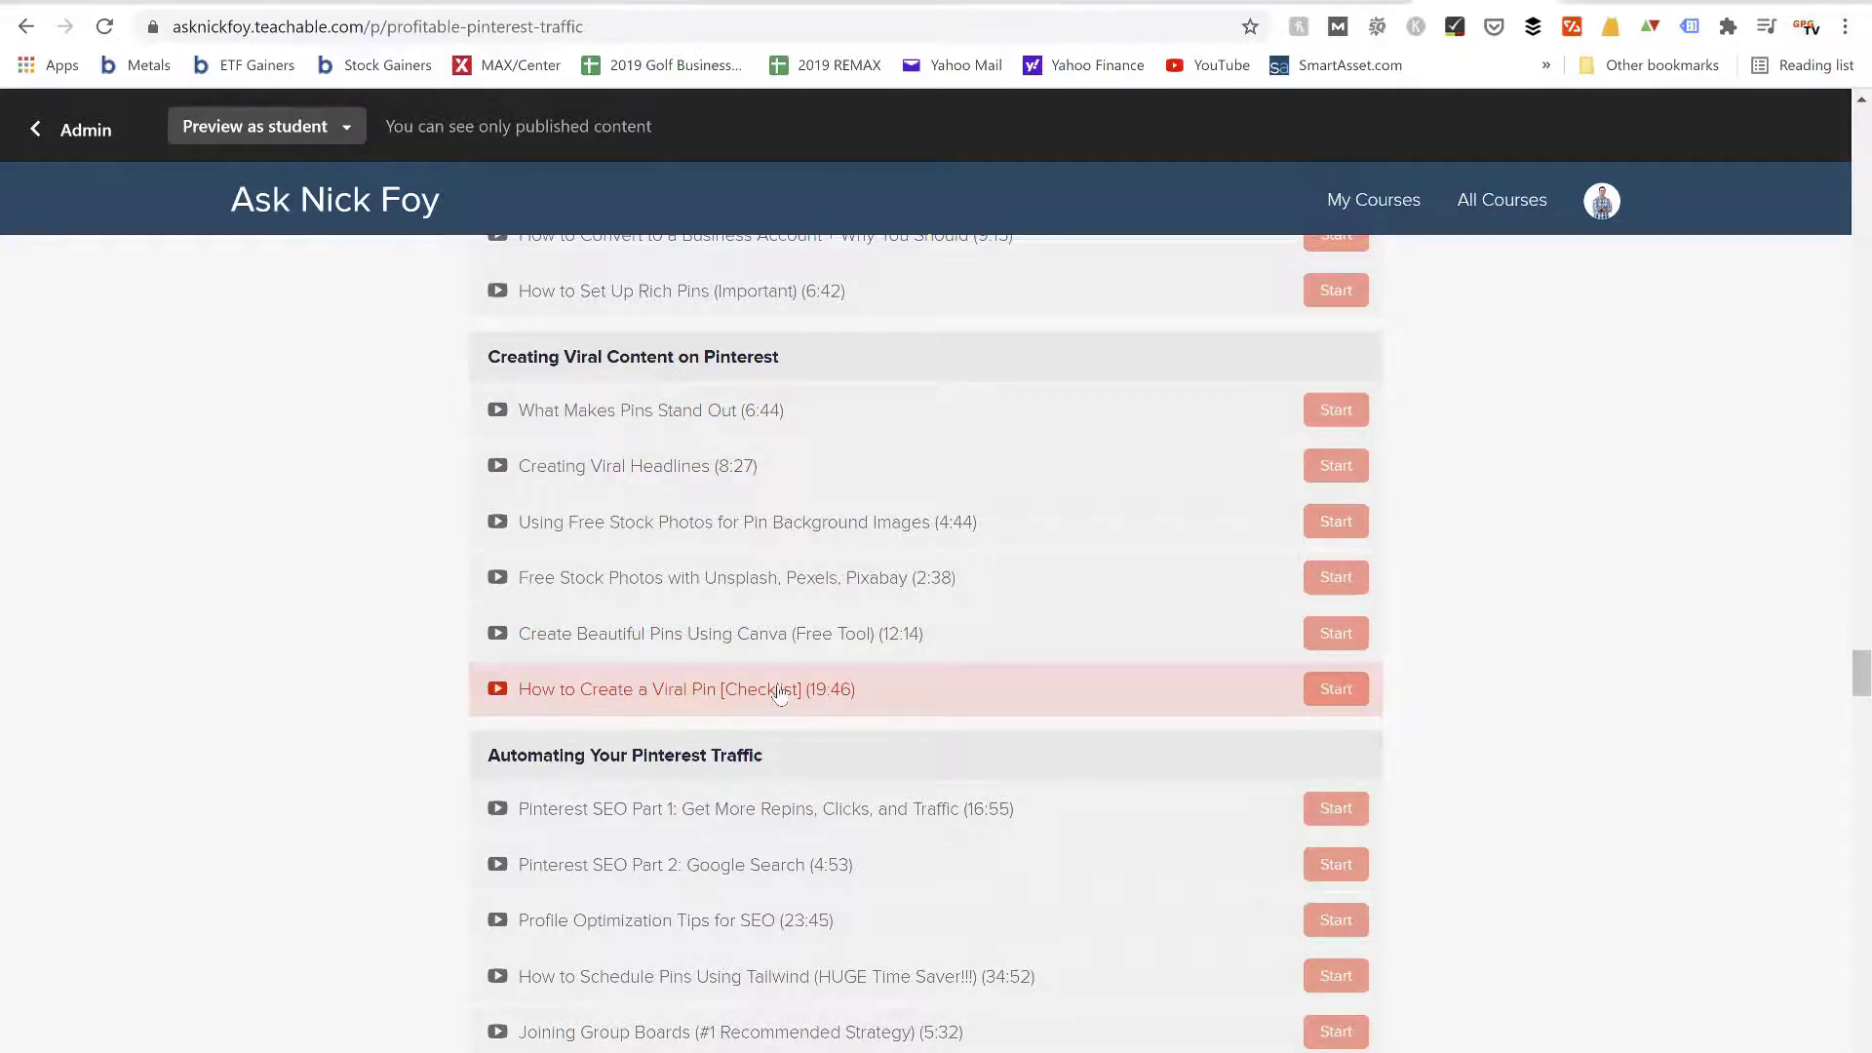
pyautogui.scroll(-3, 780, 692)
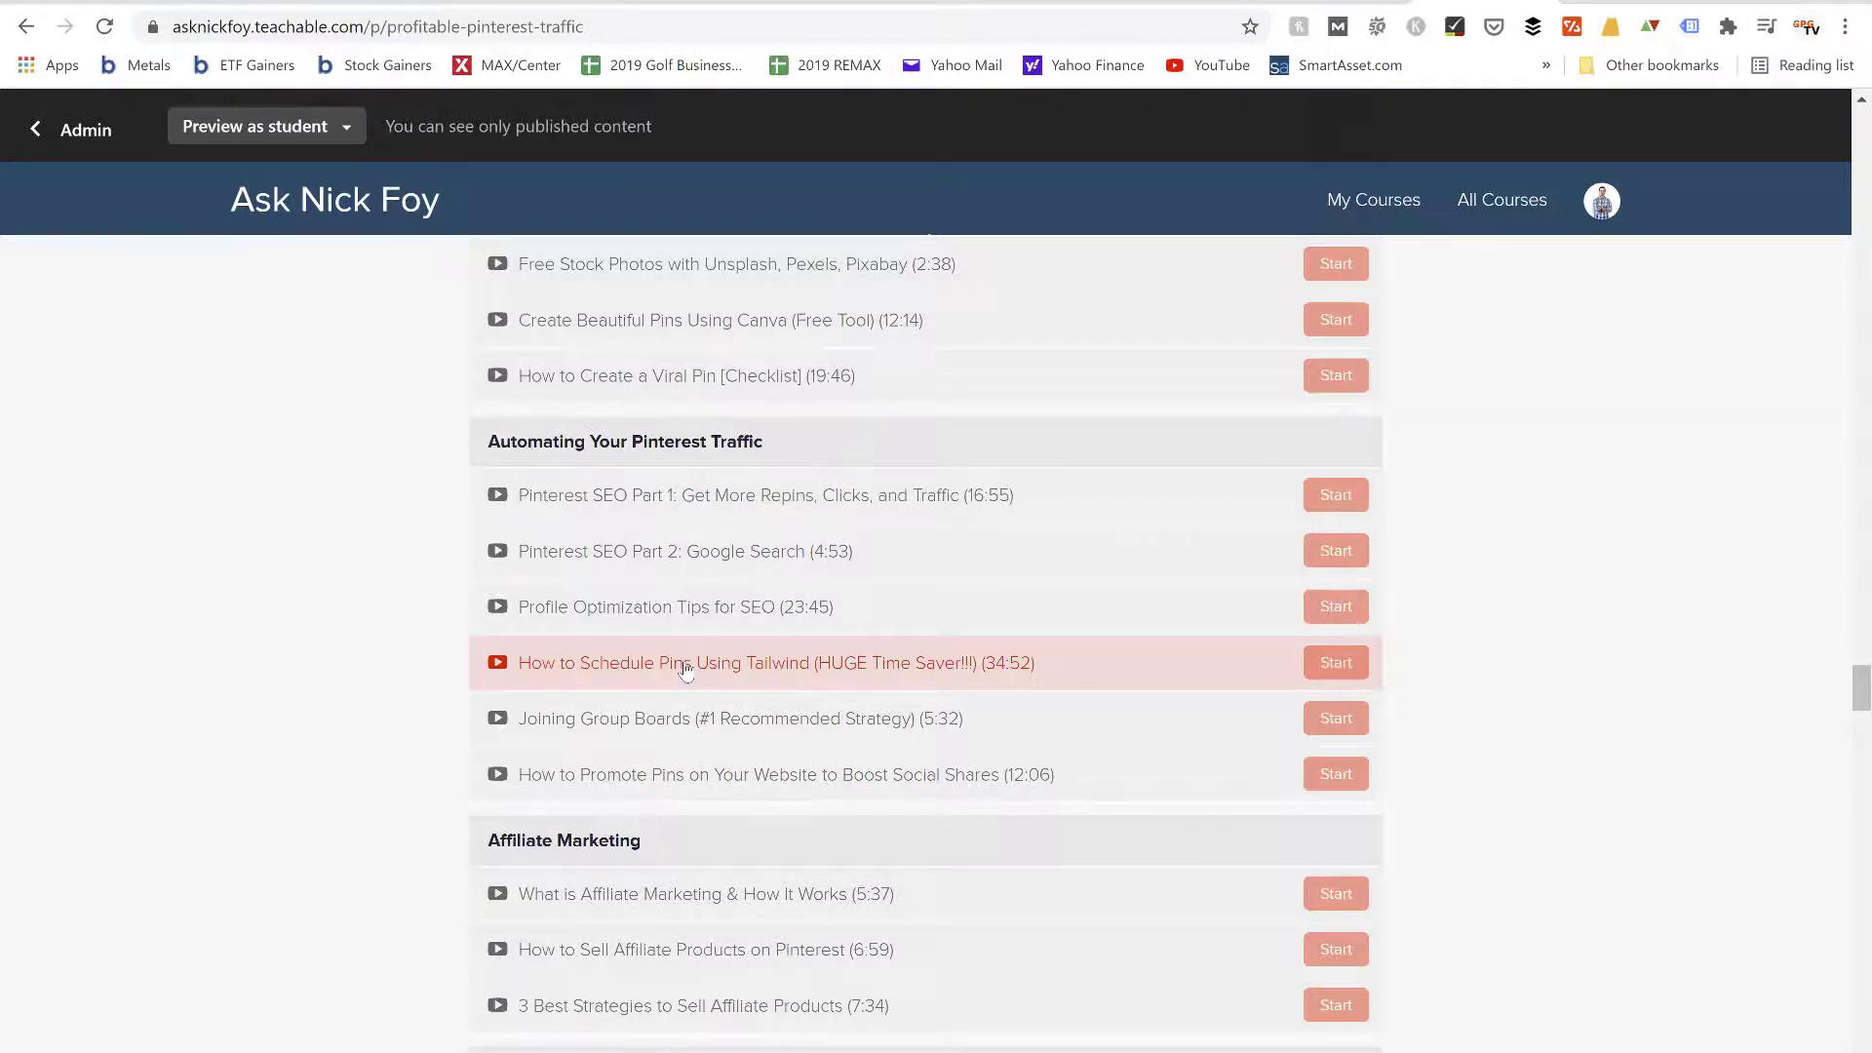
pyautogui.scroll(-3, 687, 671)
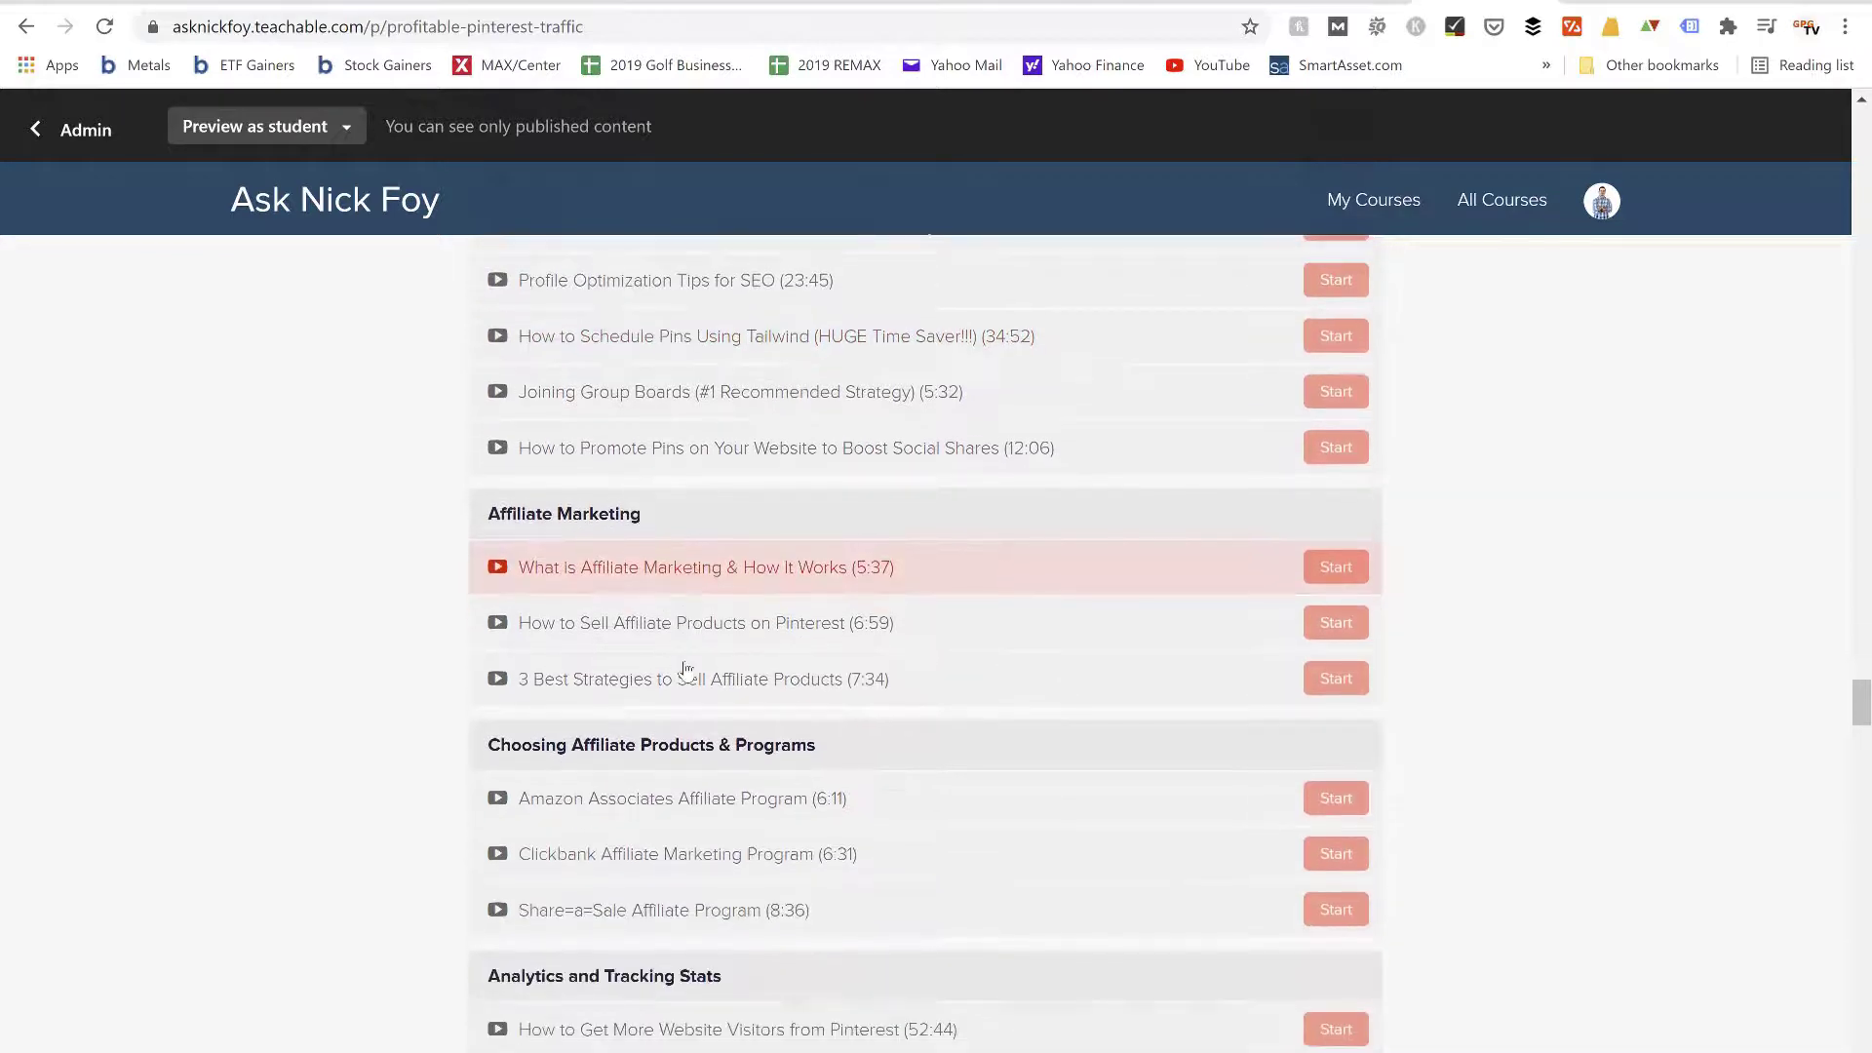
pyautogui.scroll(-3, 686, 669)
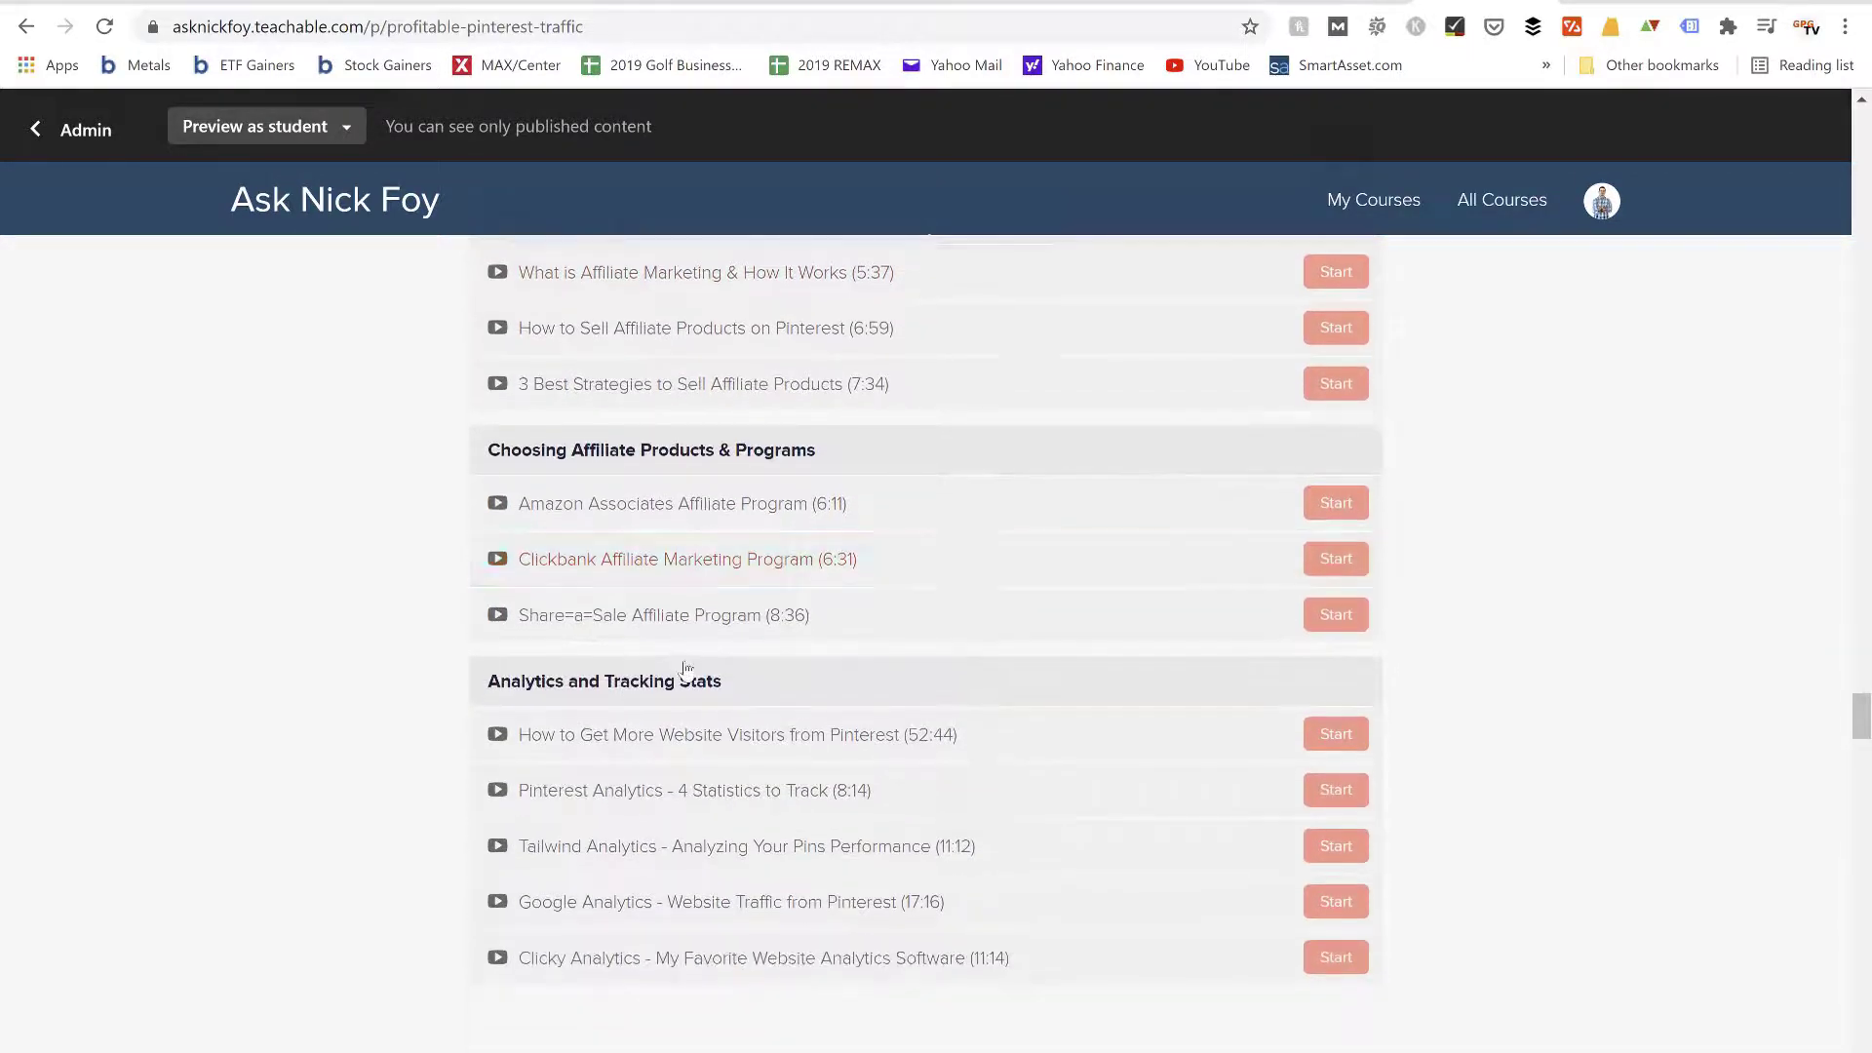
# Go back over the curriculum sections from the affiliate lessons up to the "Take a look inside this eCourse" heading
pyautogui.scroll(6, 686, 669)
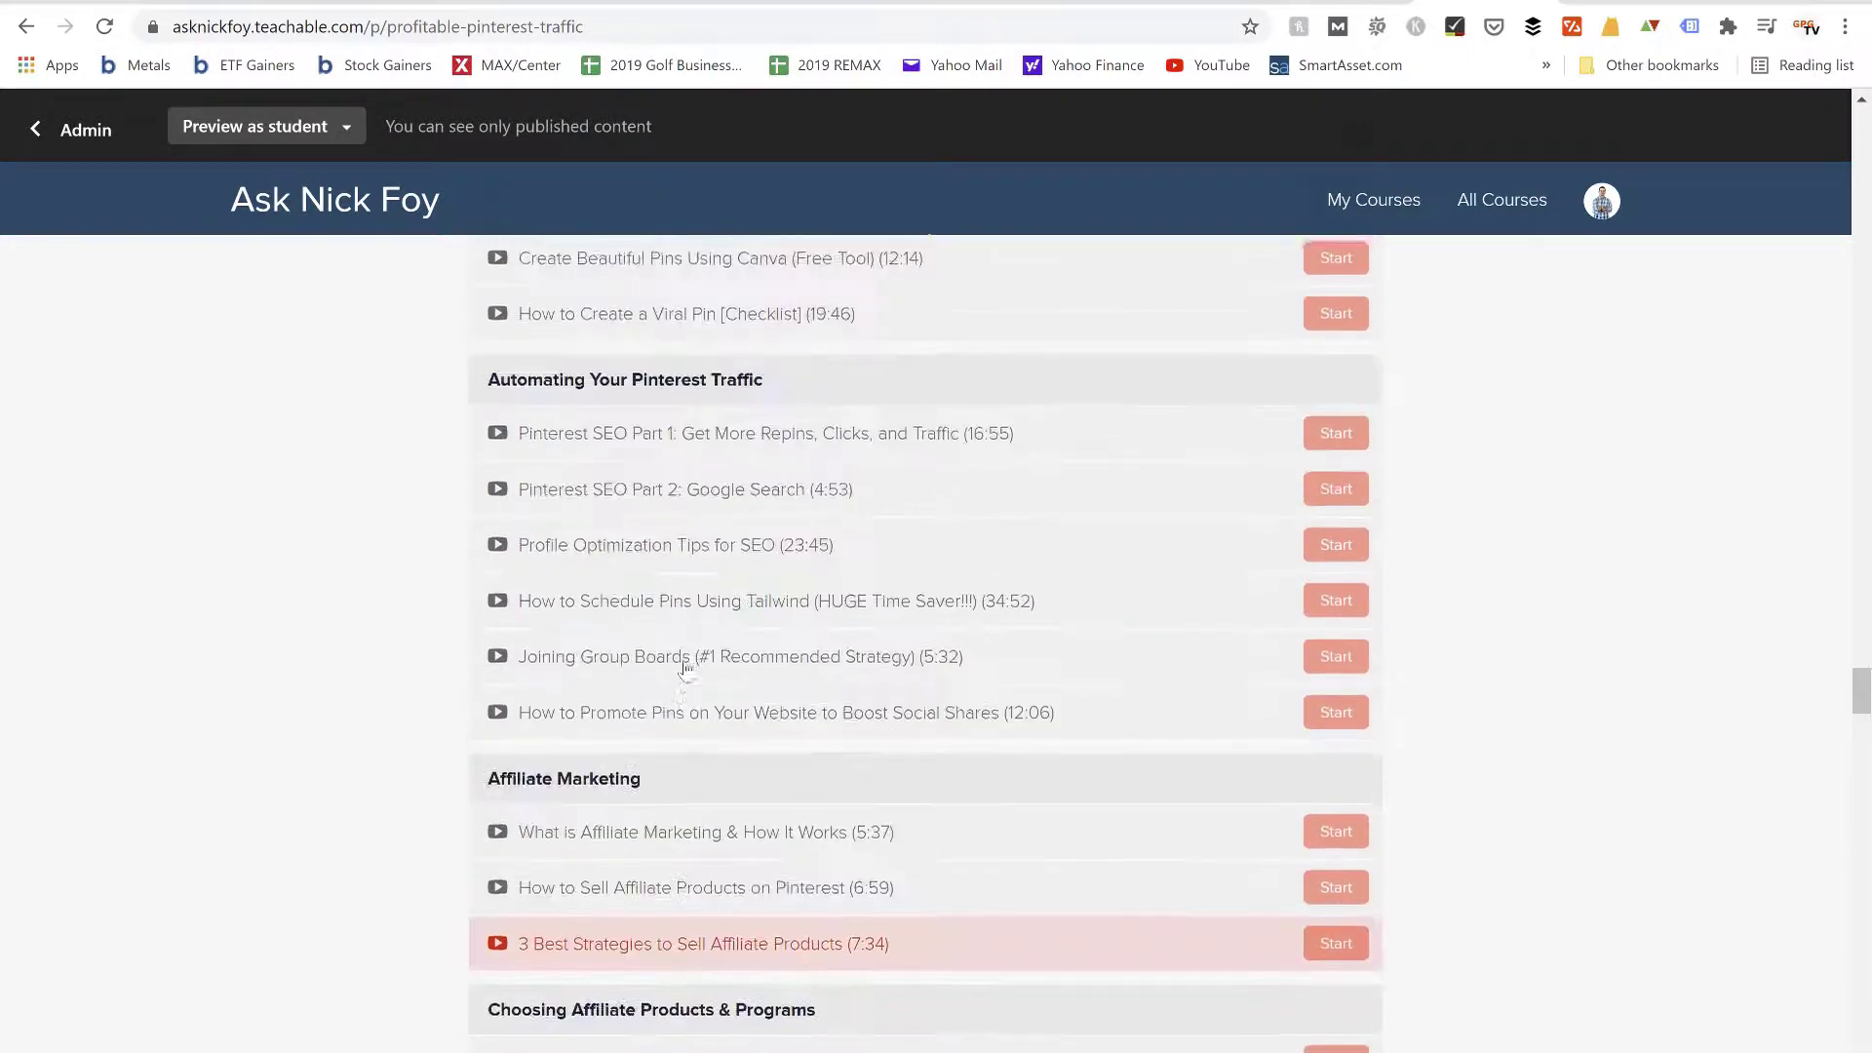
pyautogui.scroll(5, 686, 669)
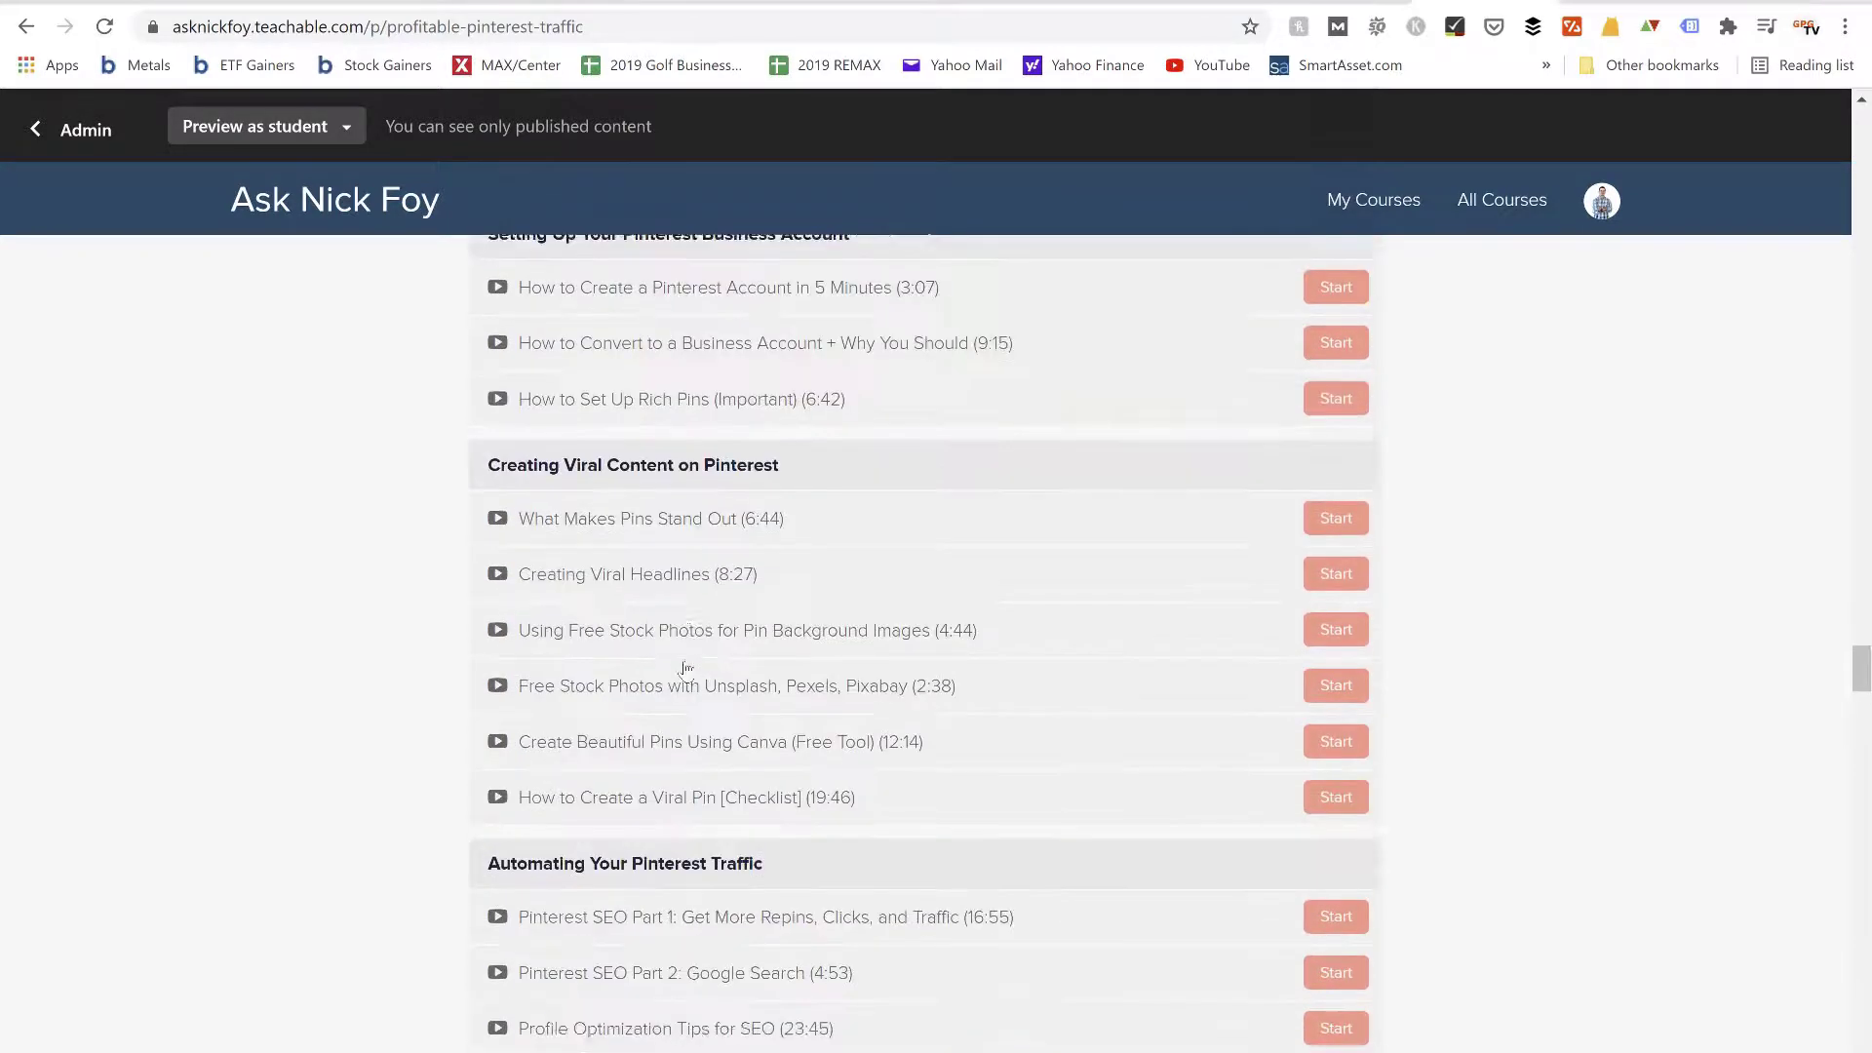
pyautogui.scroll(4, 687, 669)
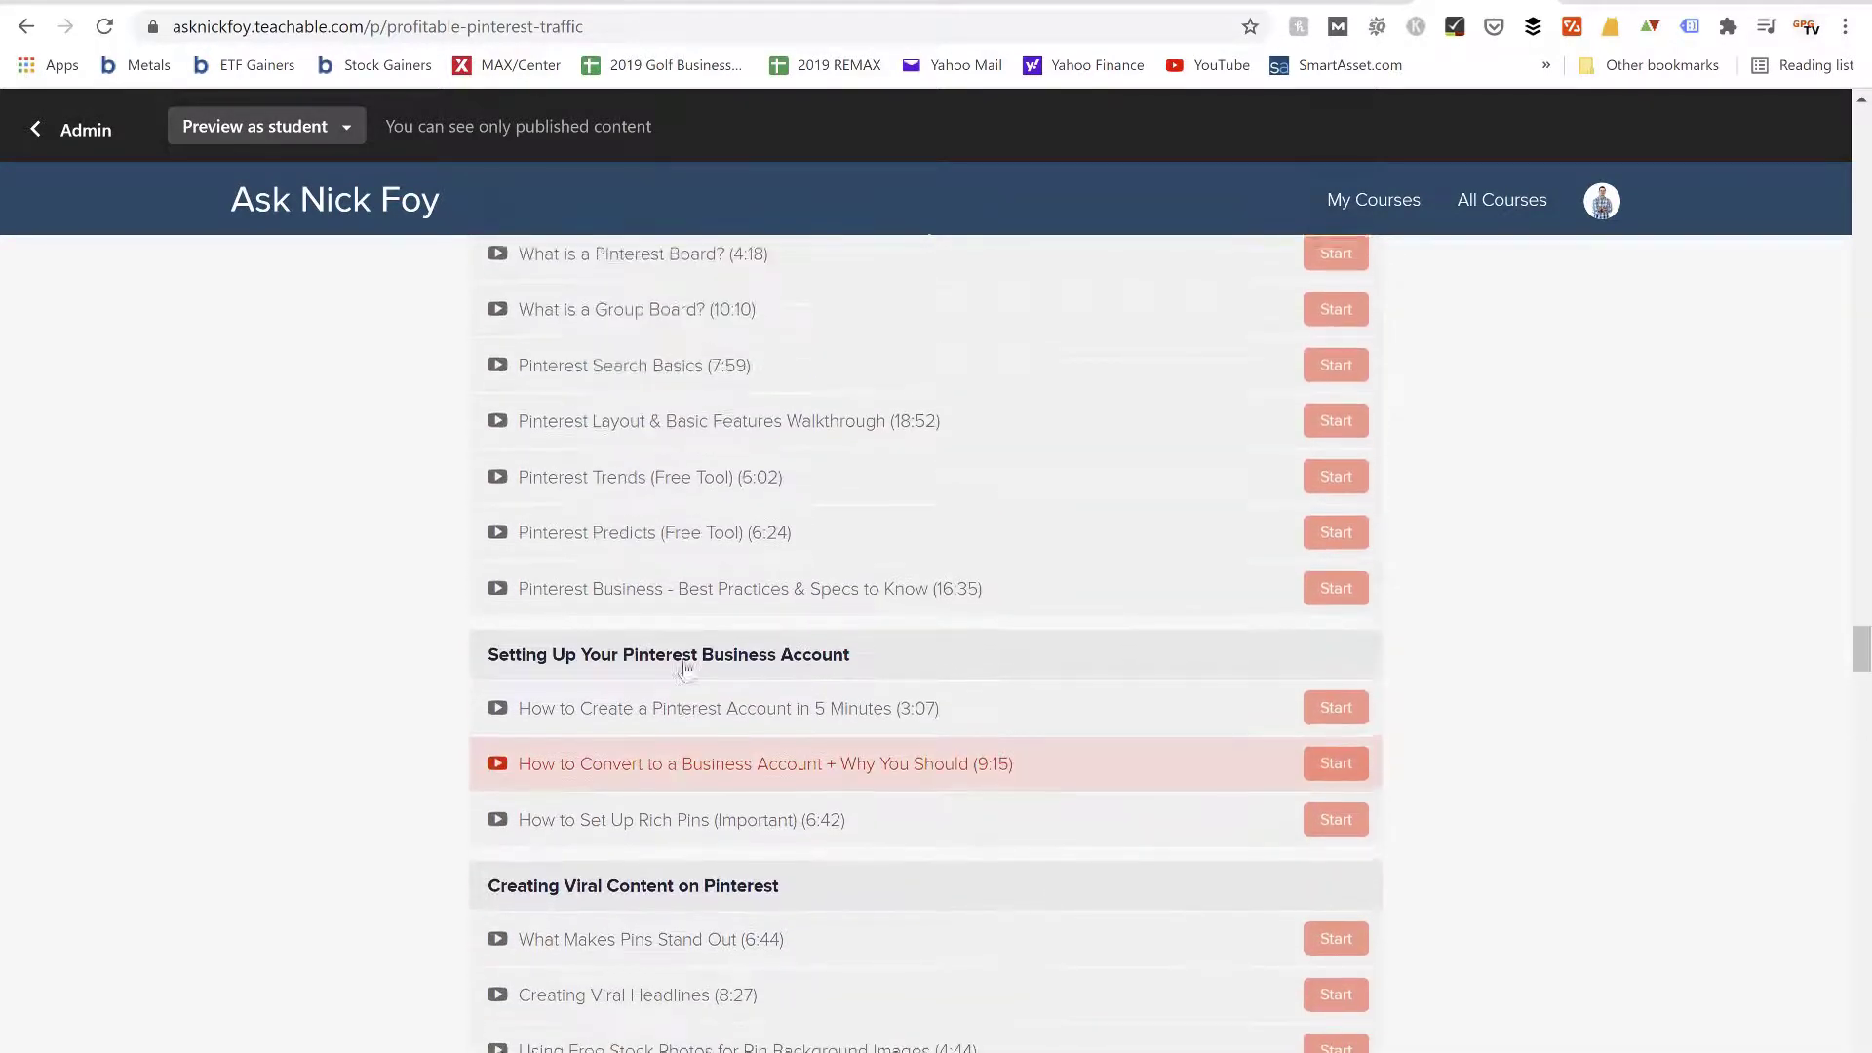
pyautogui.scroll(4, 686, 669)
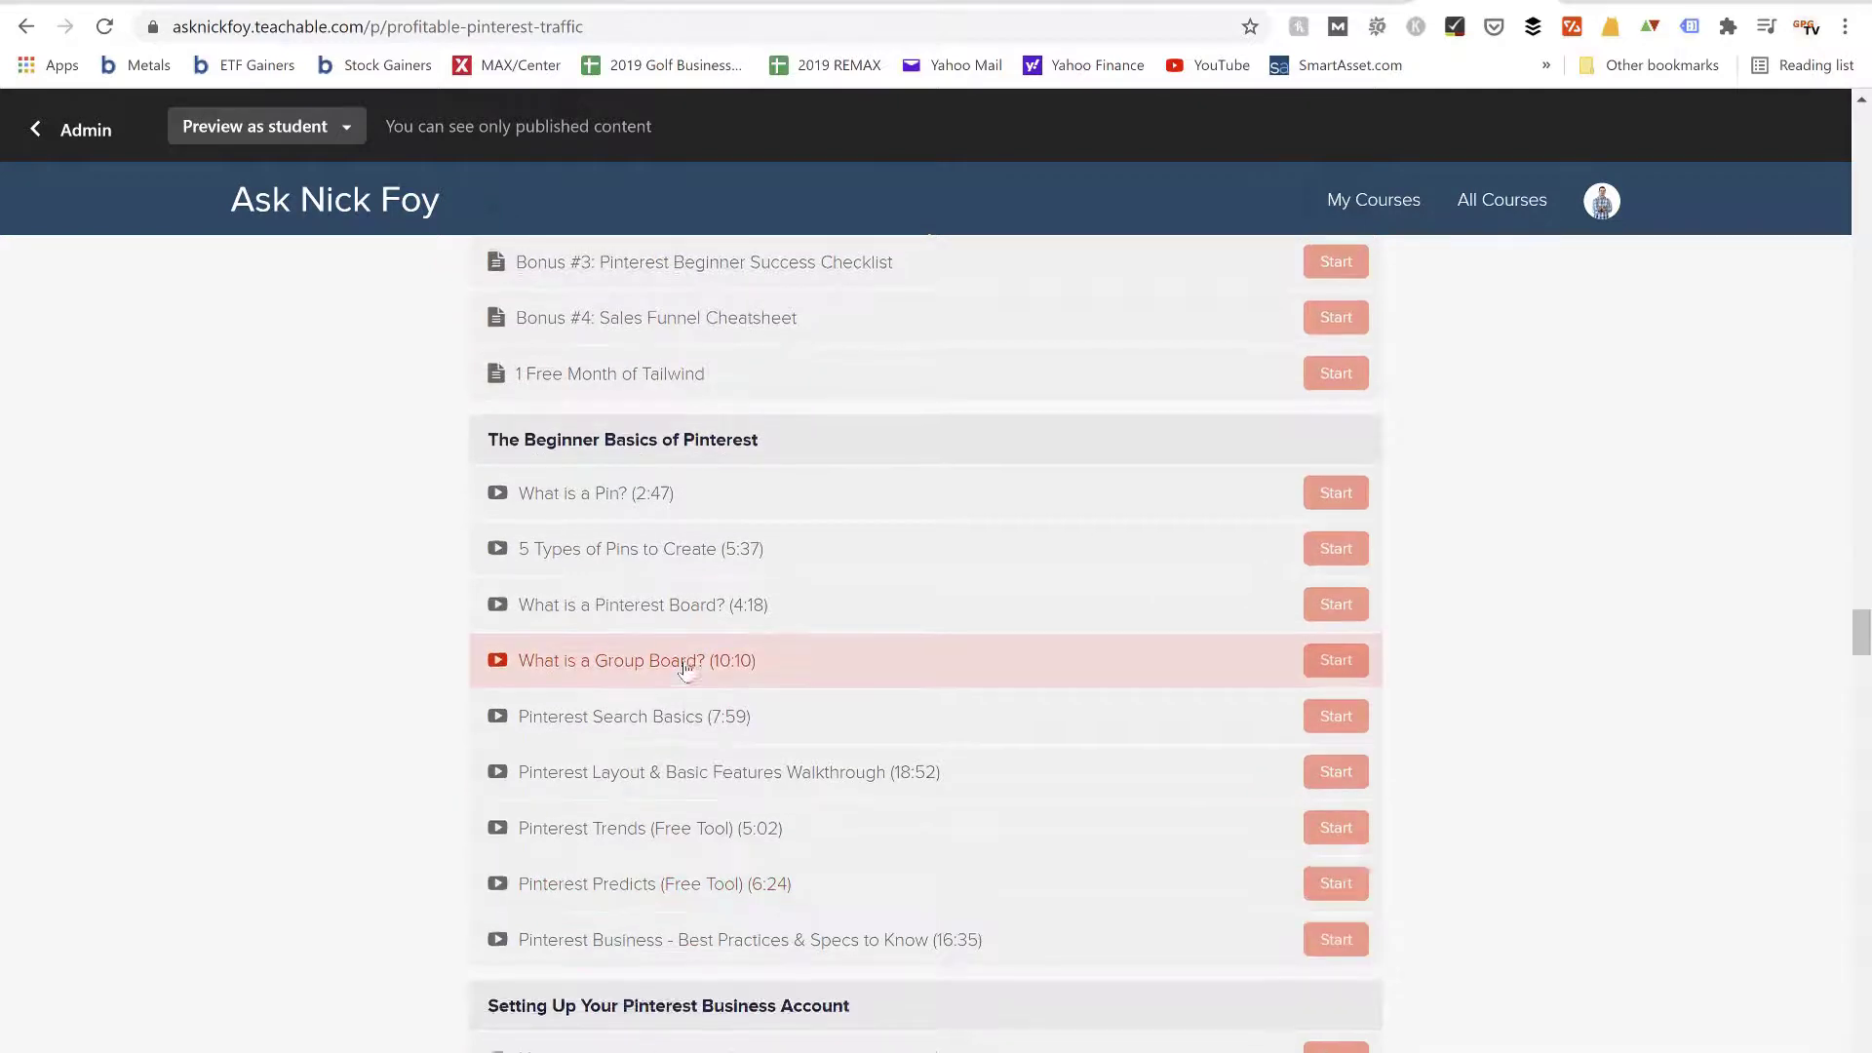
pyautogui.scroll(3, 686, 669)
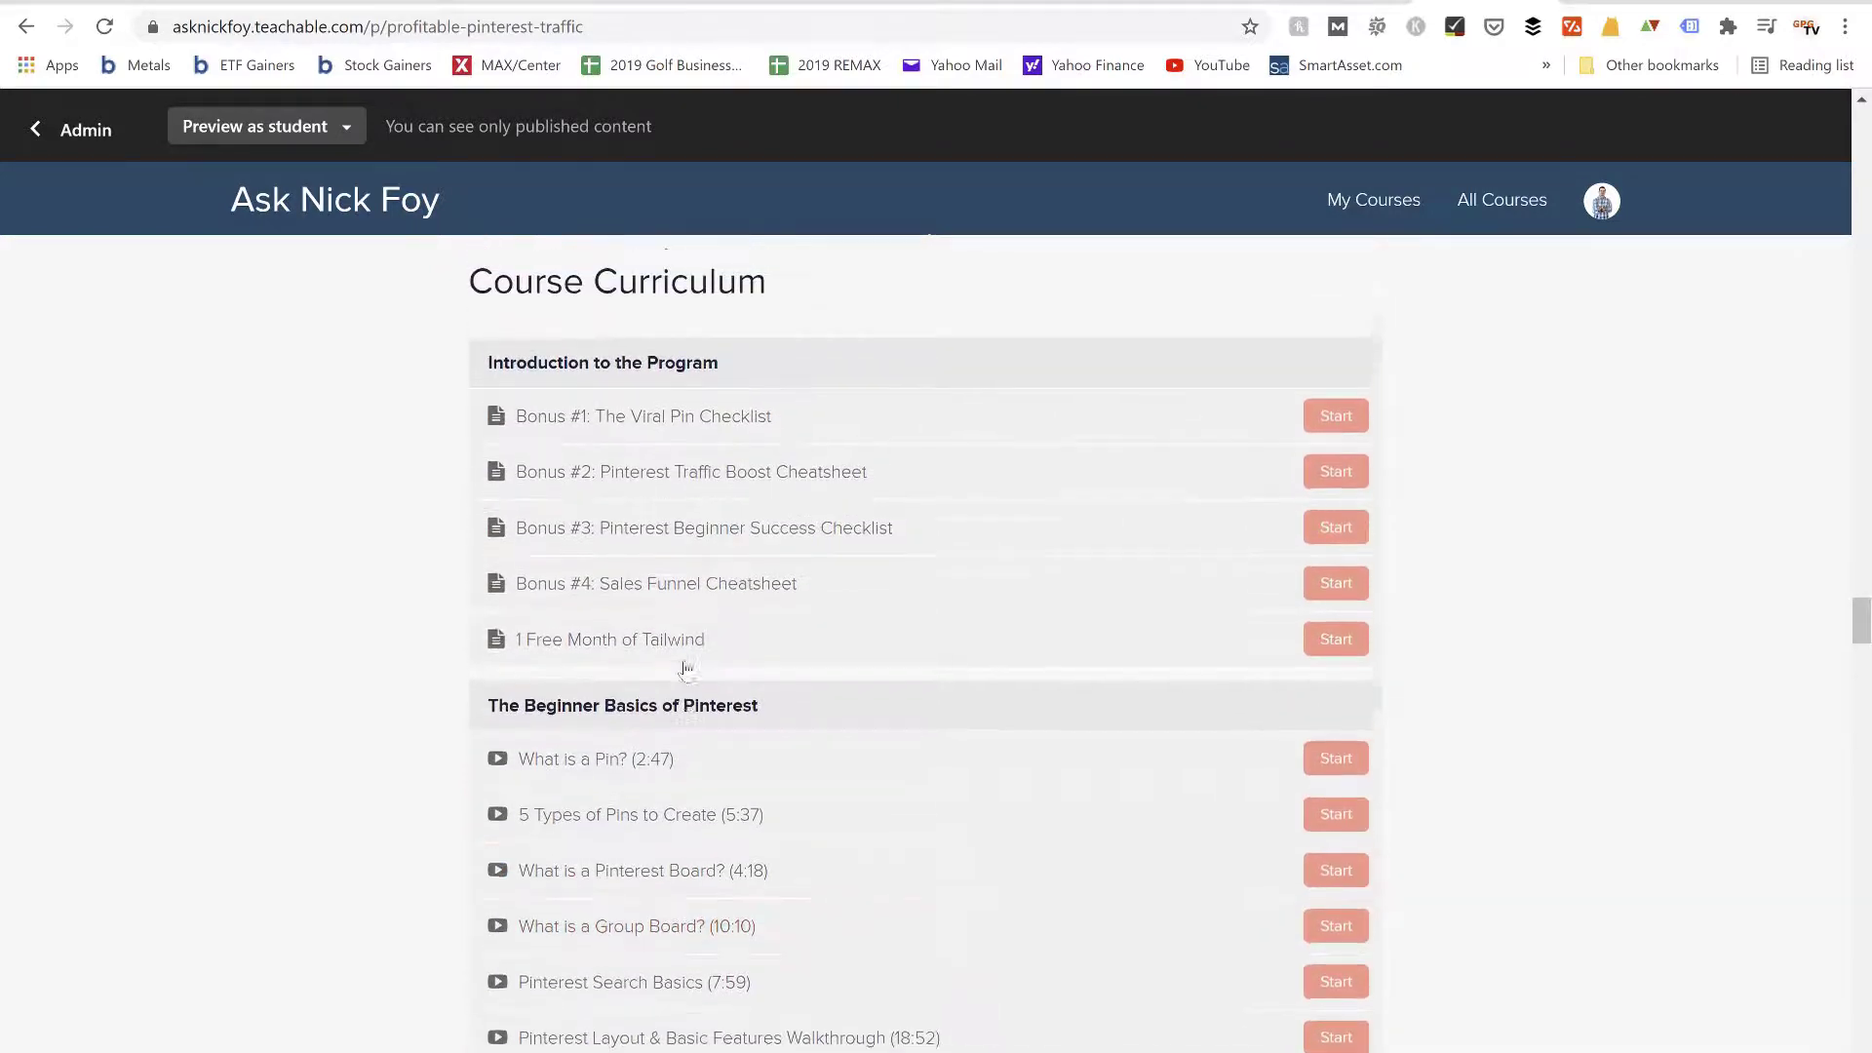
pyautogui.scroll(3, 687, 669)
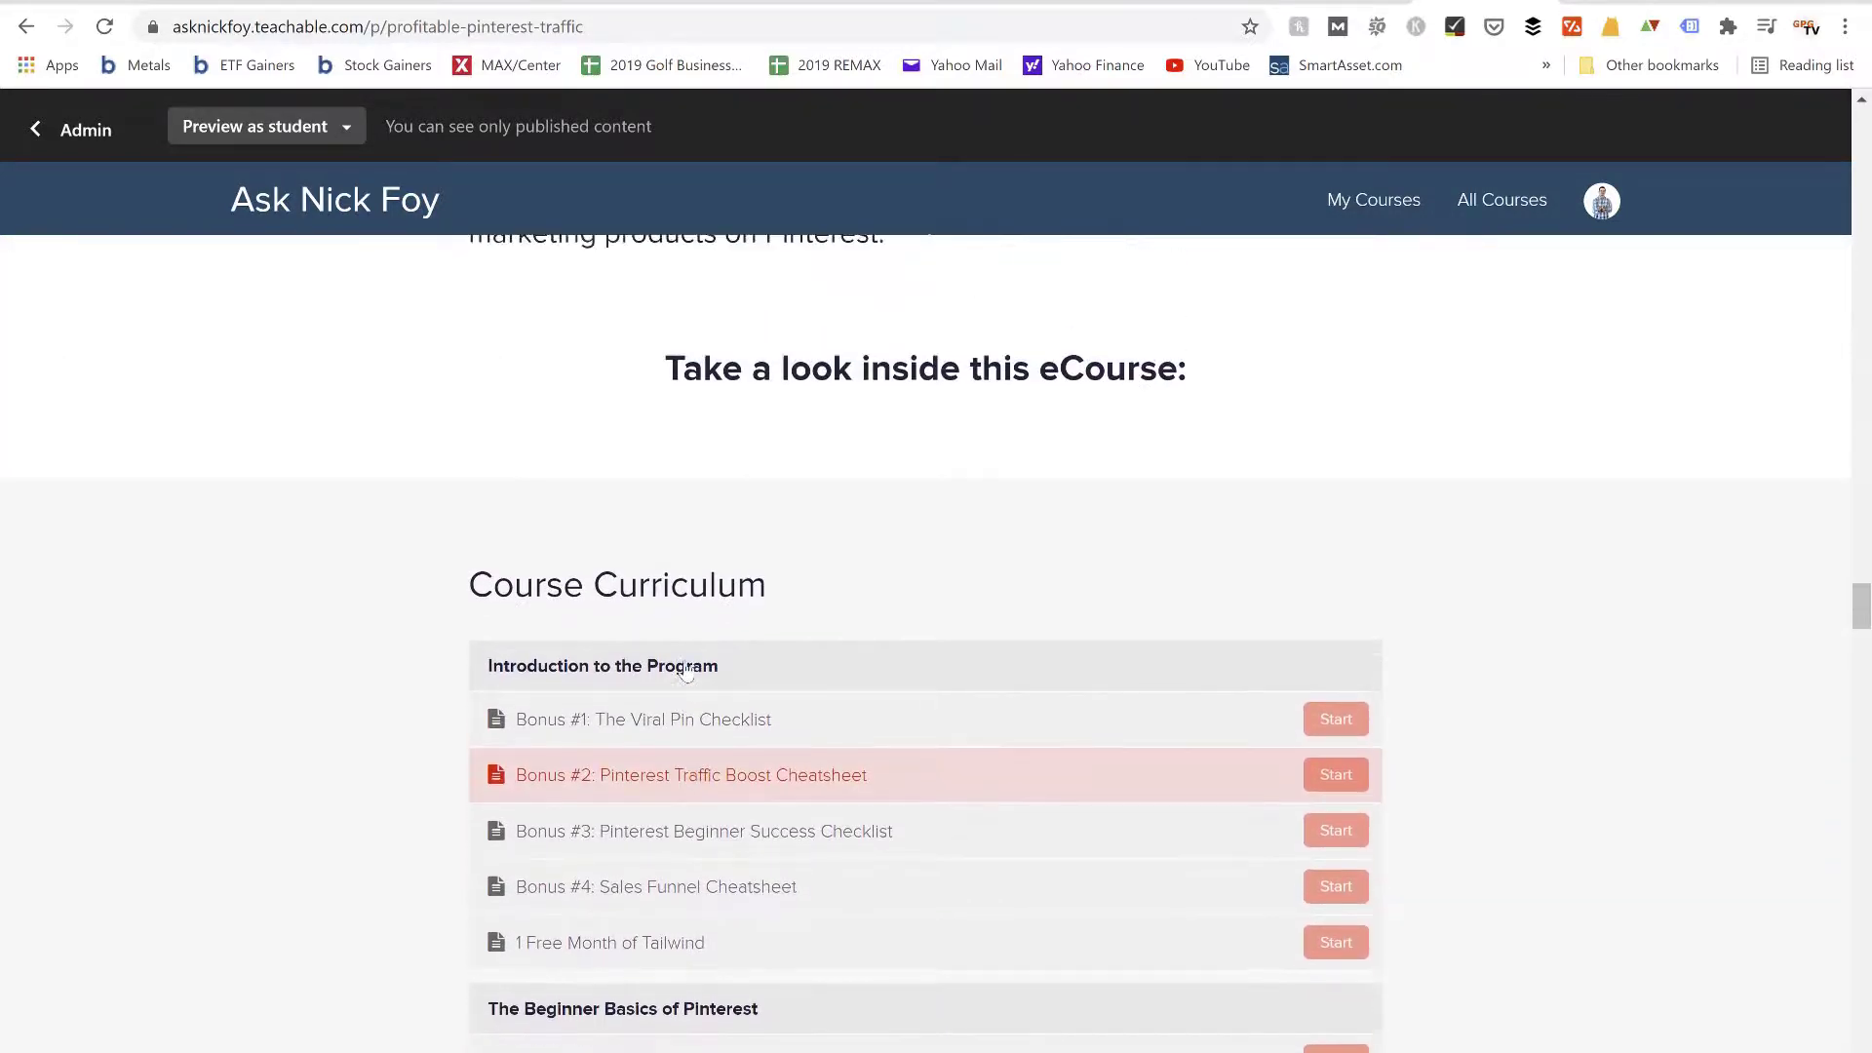
pyautogui.scroll(1, 686, 671)
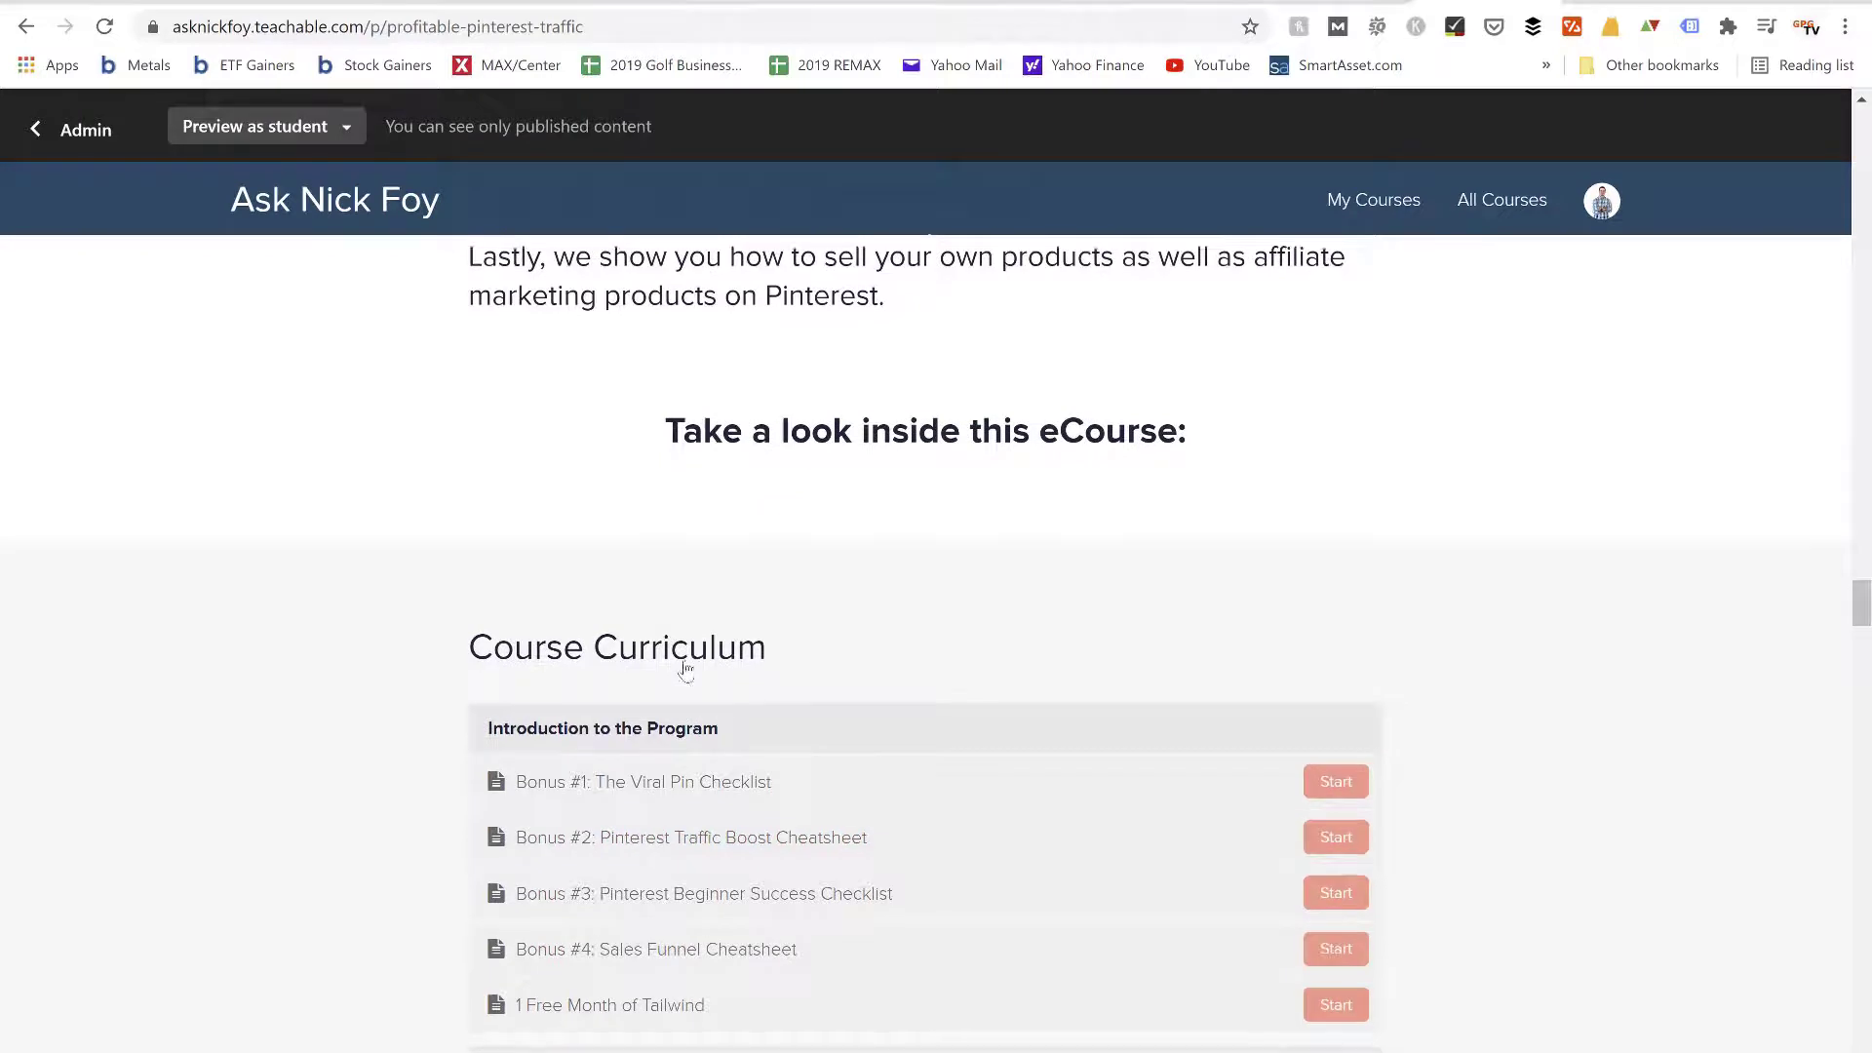
# Return to the curriculum's introduction and beginner lessons, and highlight the Teachable school's domain in the page address
pyautogui.scroll(-2, 686, 669)
pyautogui.scroll(-1, 686, 669)
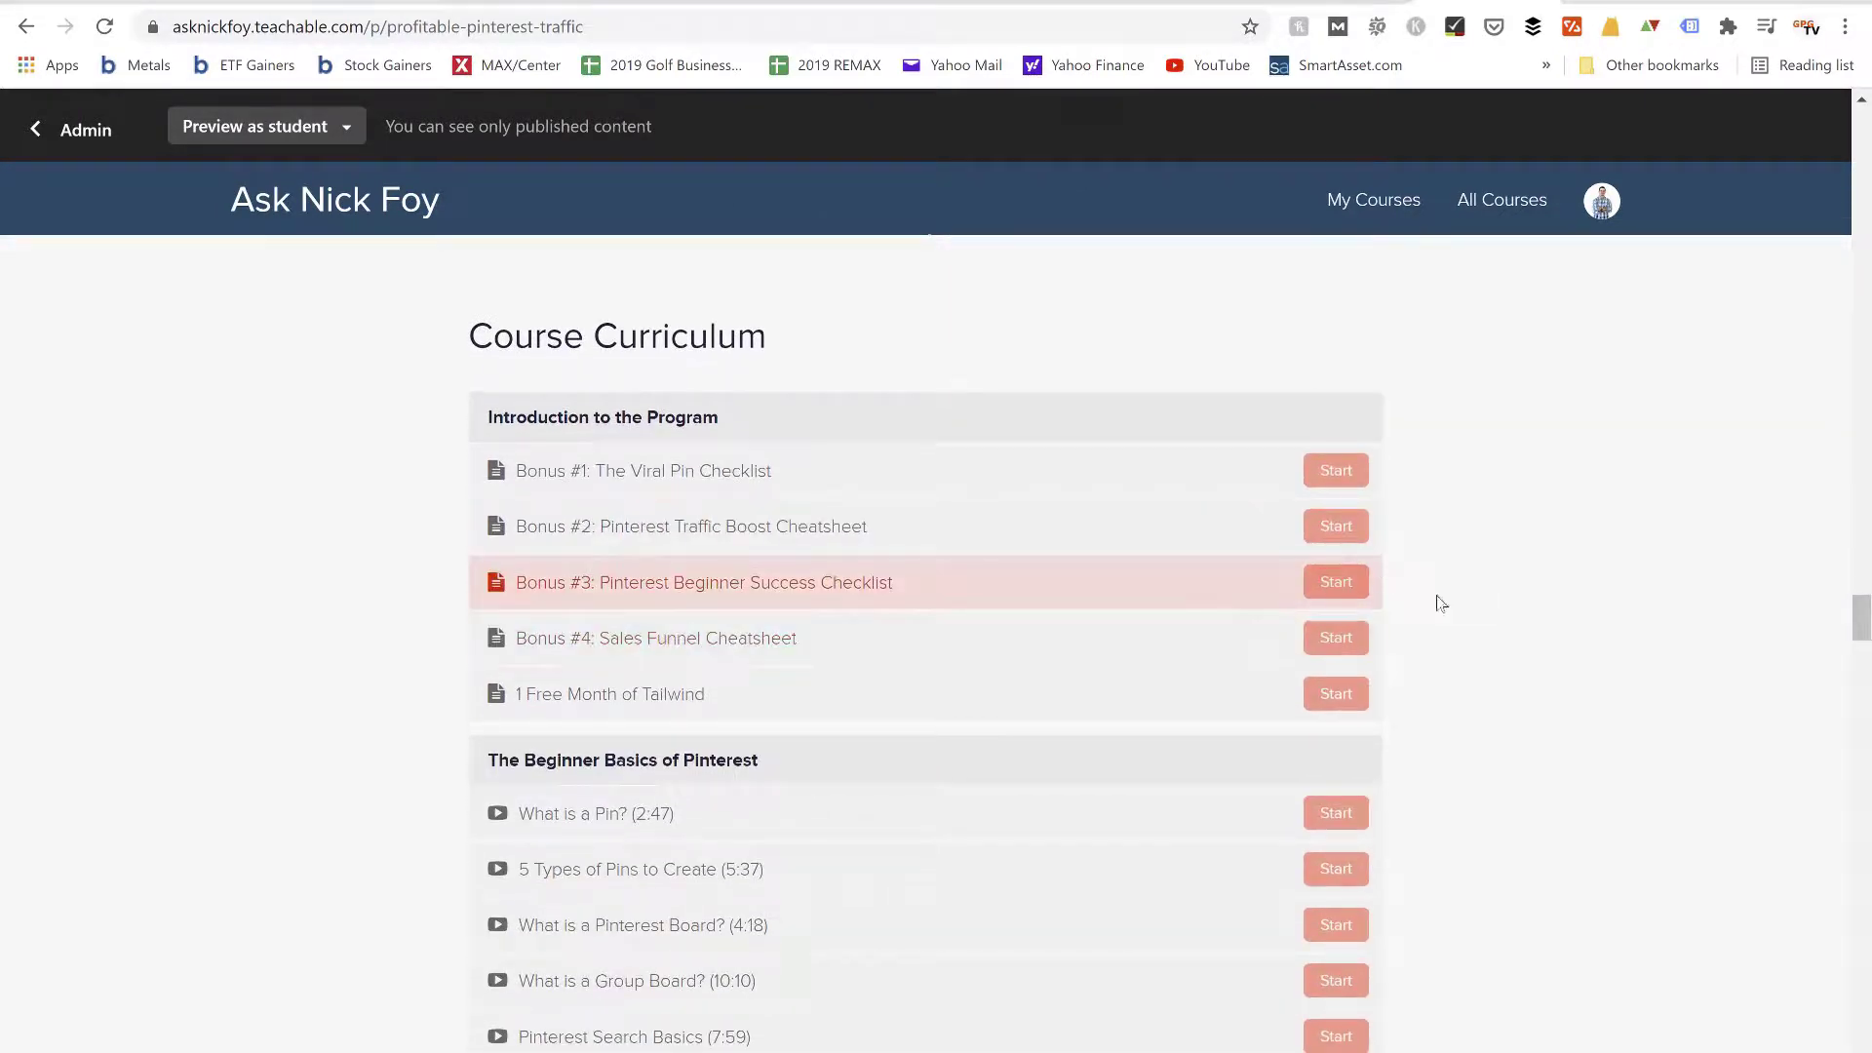
pyautogui.scroll(-1, 1449, 607)
pyautogui.scroll(-1, 1449, 607)
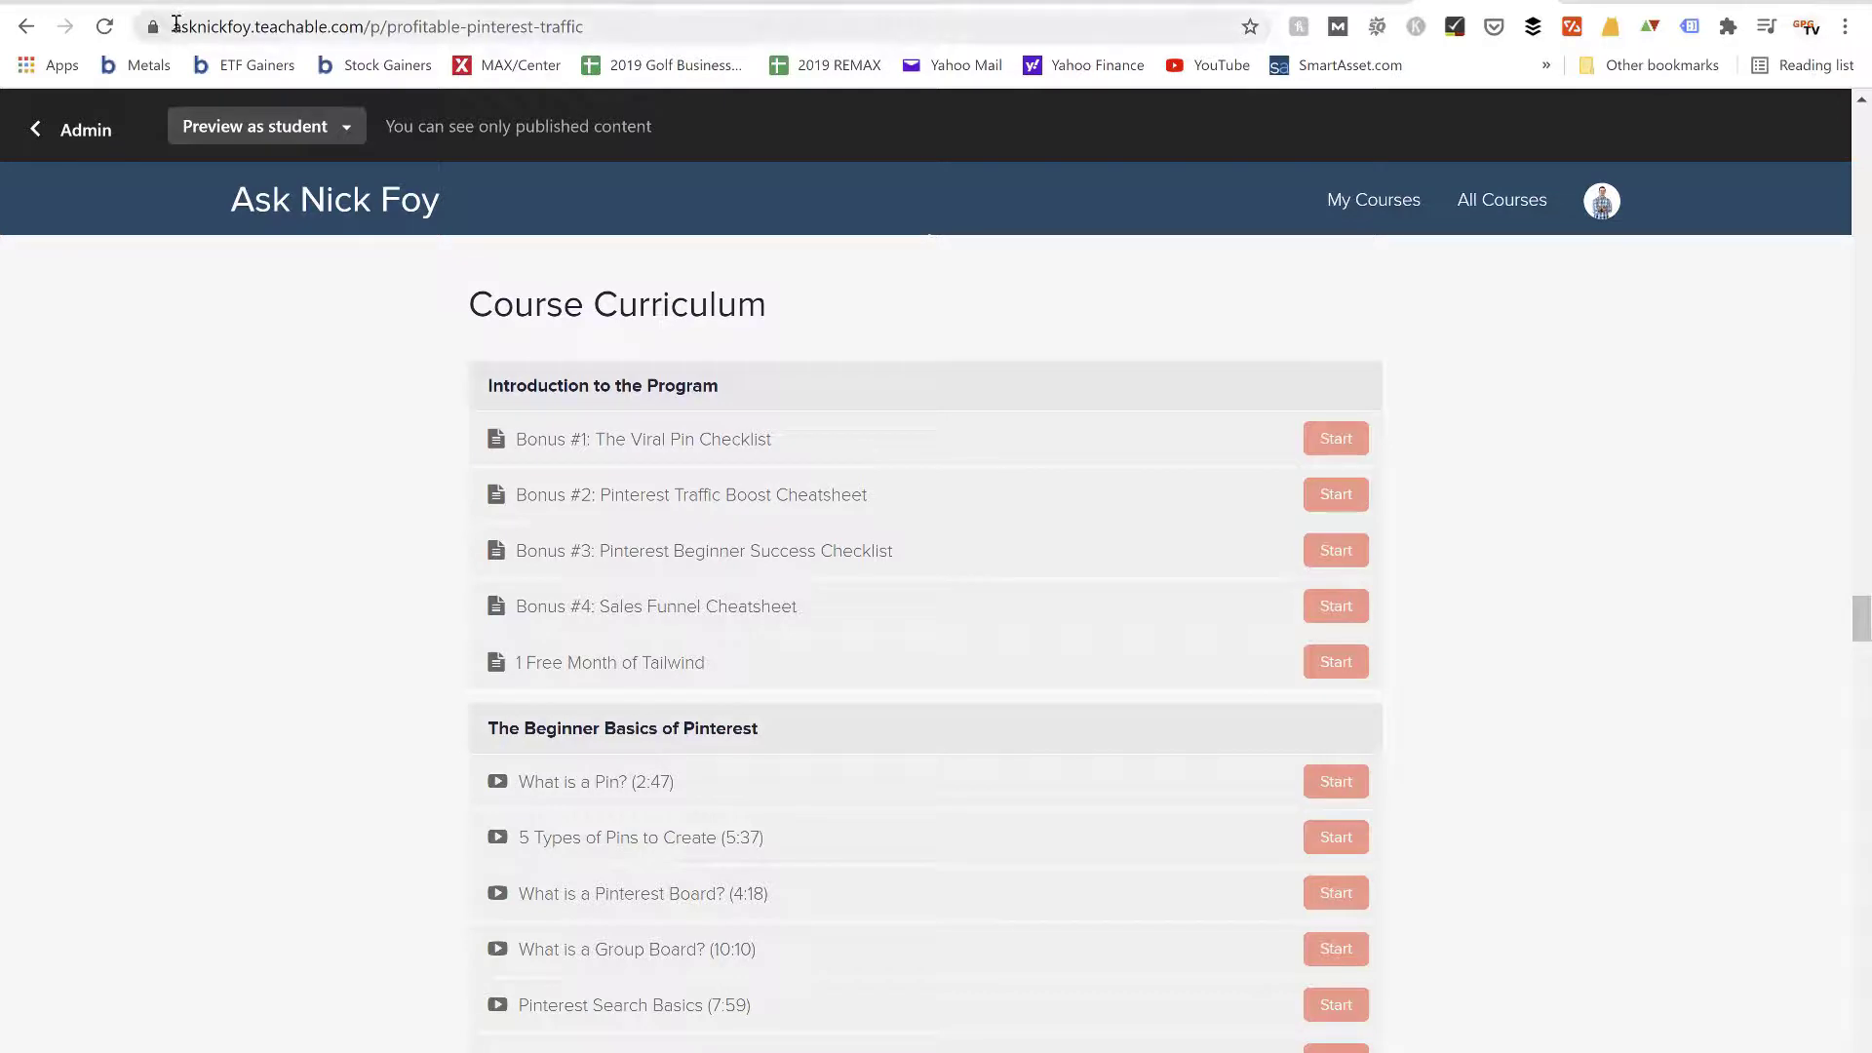
pyautogui.click(212, 24)
pyautogui.moveTo(213, 24); pyautogui.dragTo(361, 20)
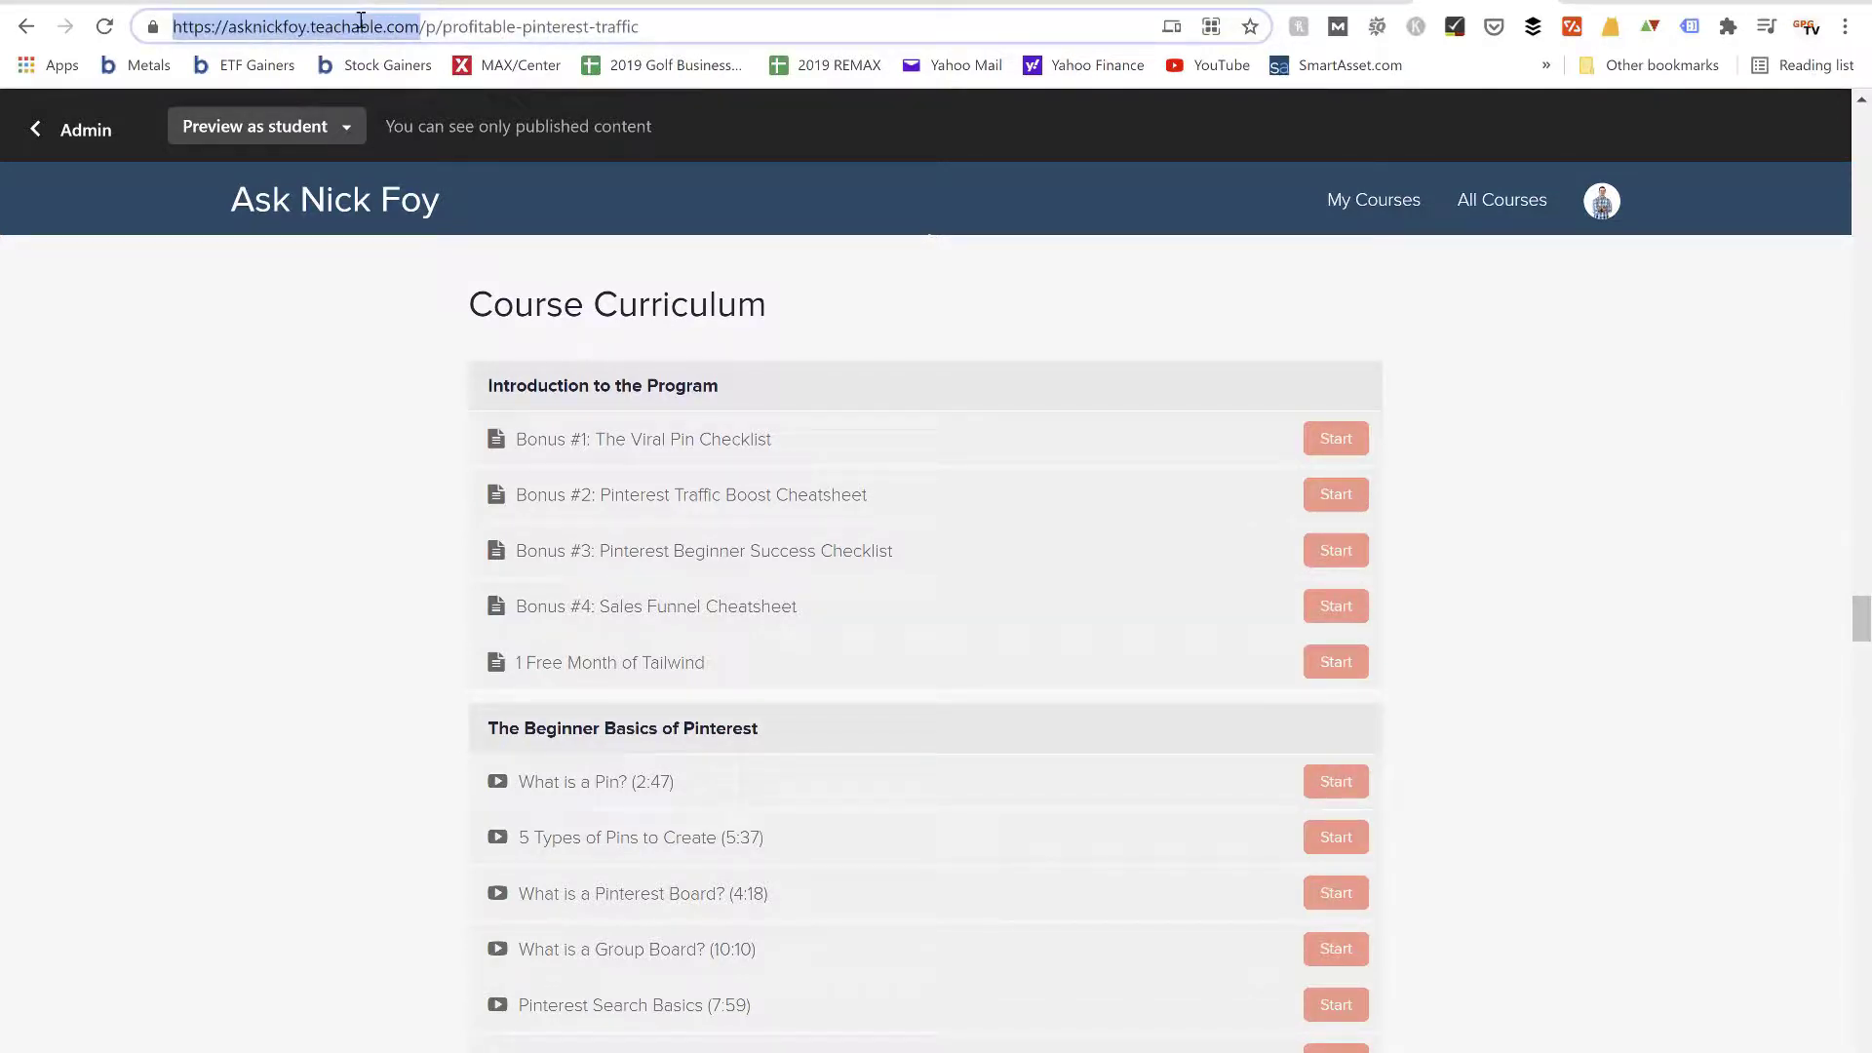